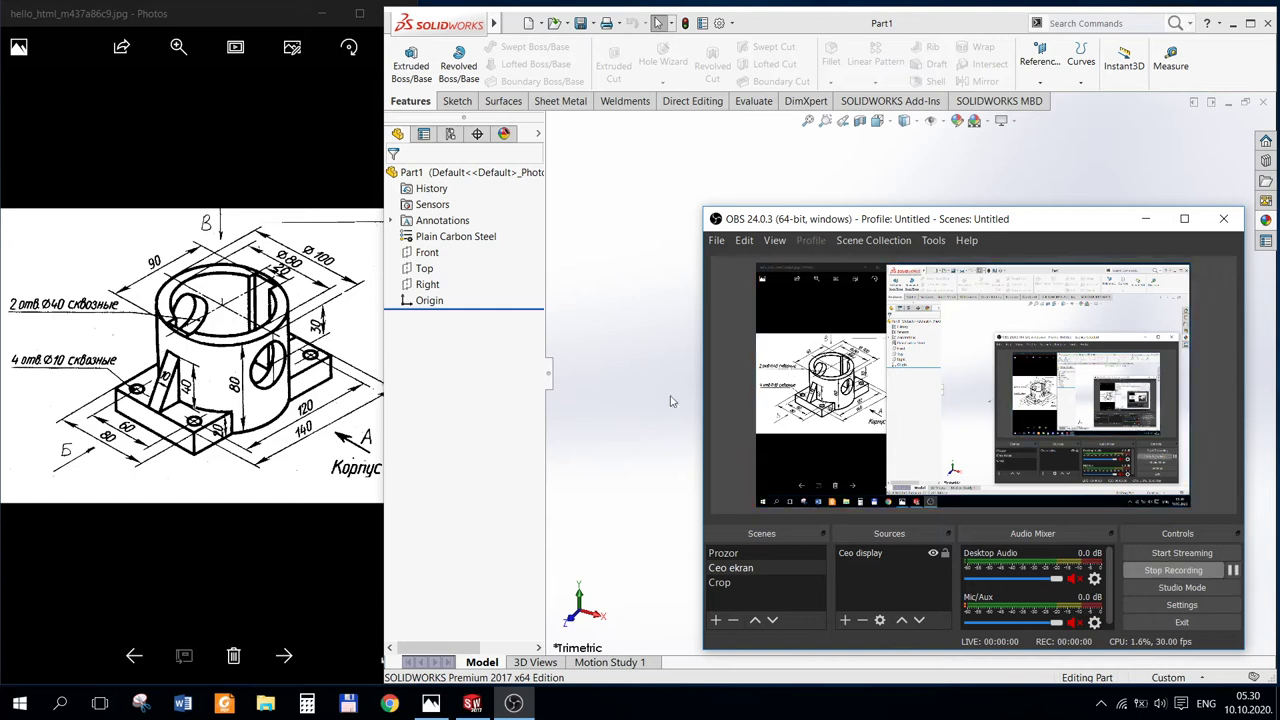
Step: Draw a 140 × 80 mm center rectangle at the origin on the Top plane, then exit the sketch
click(641, 400)
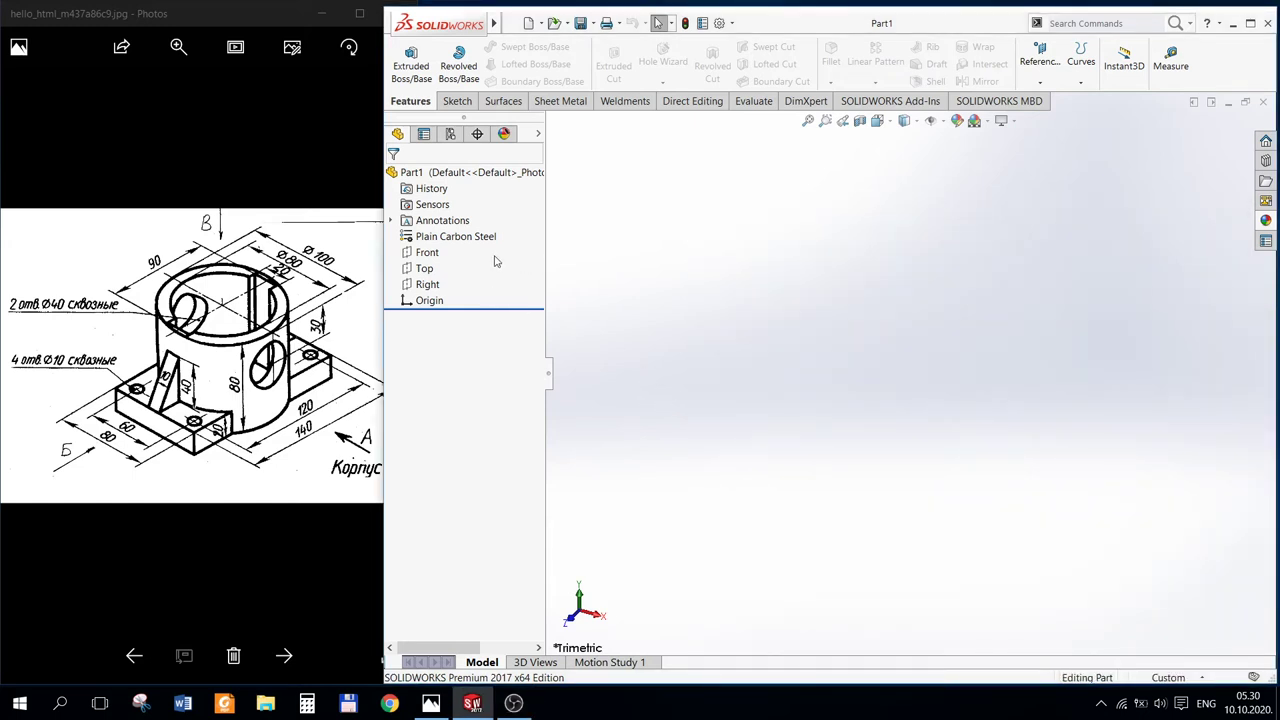
click(424, 268)
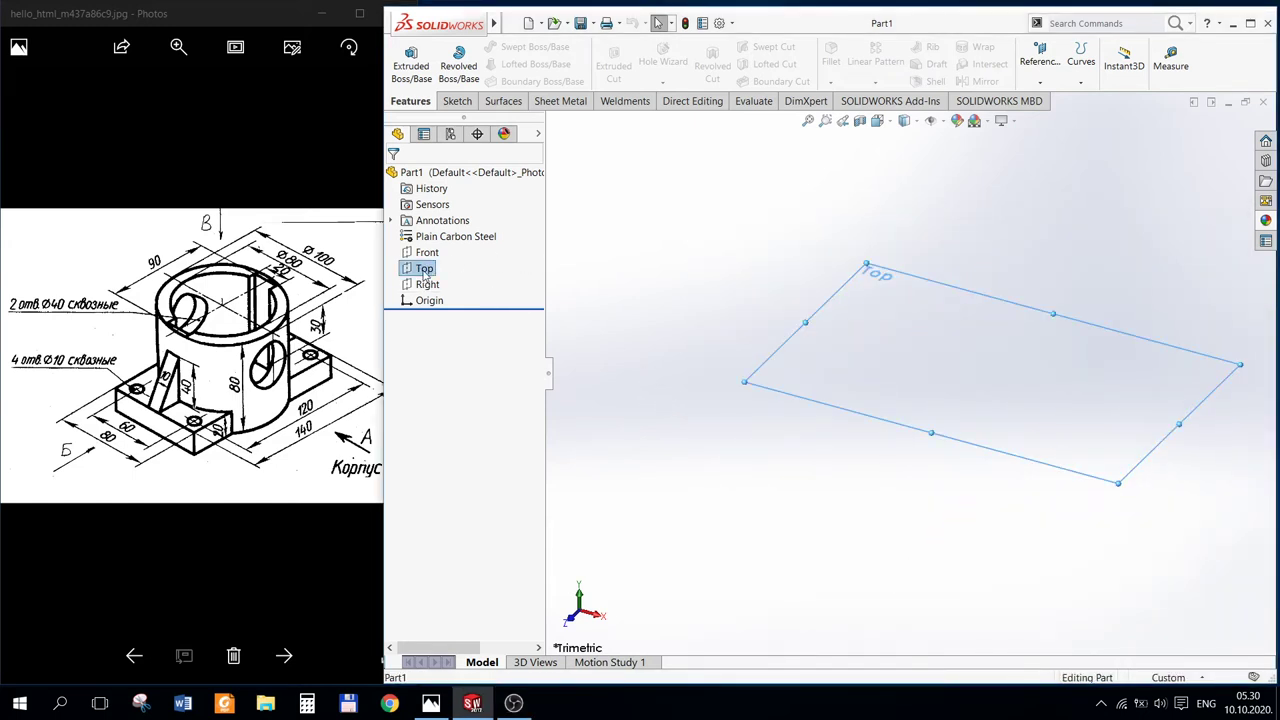
click(462, 102)
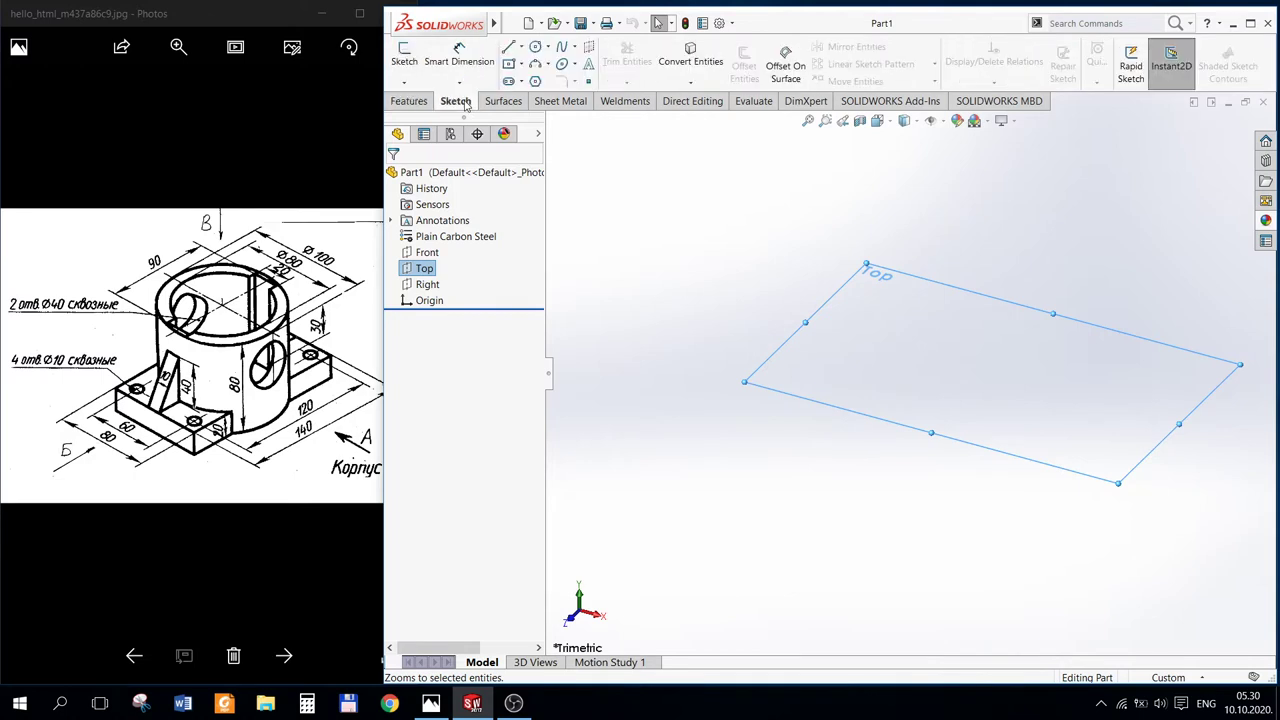
click(404, 55)
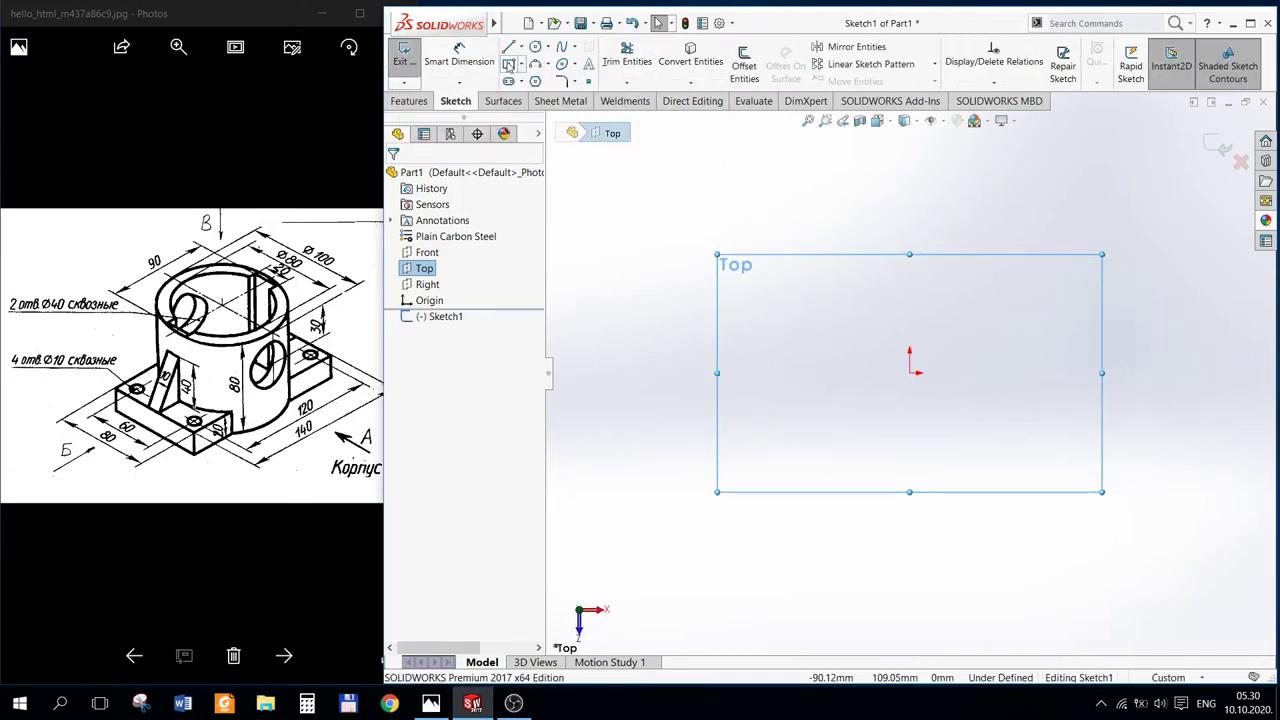
right_drag(890, 368, 911, 366)
click(909, 372)
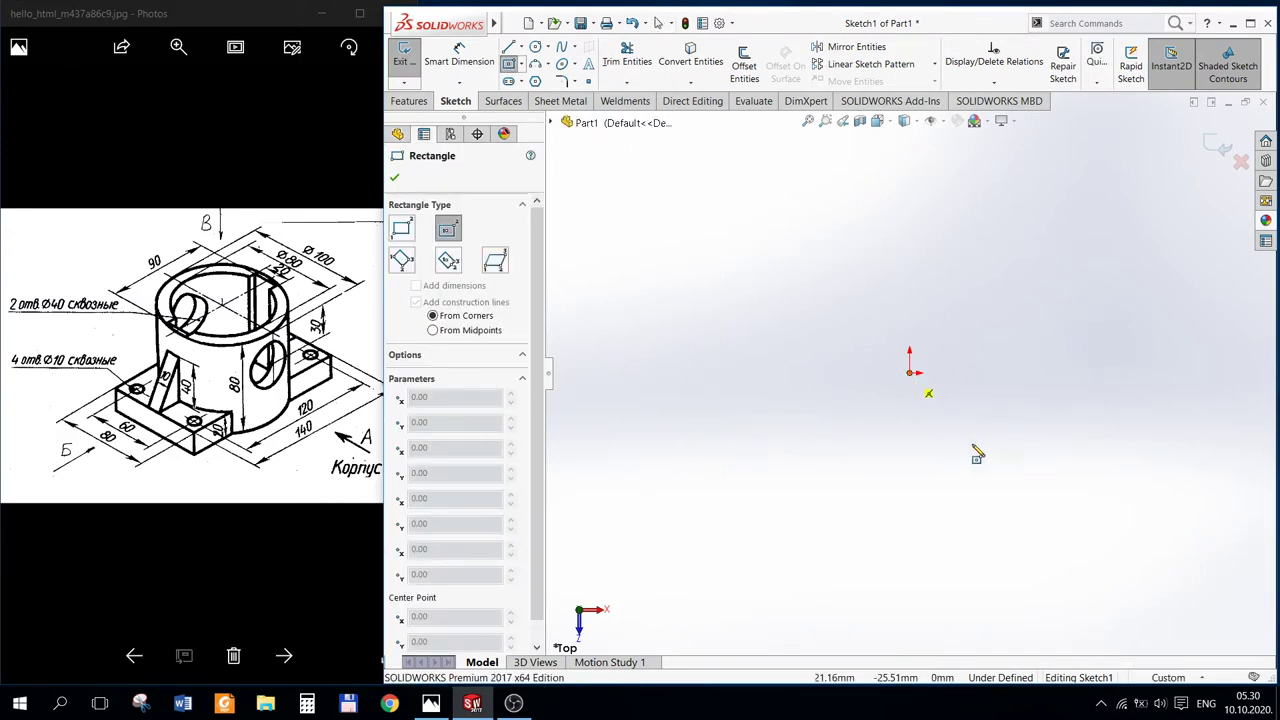
click(1013, 463)
text(80)
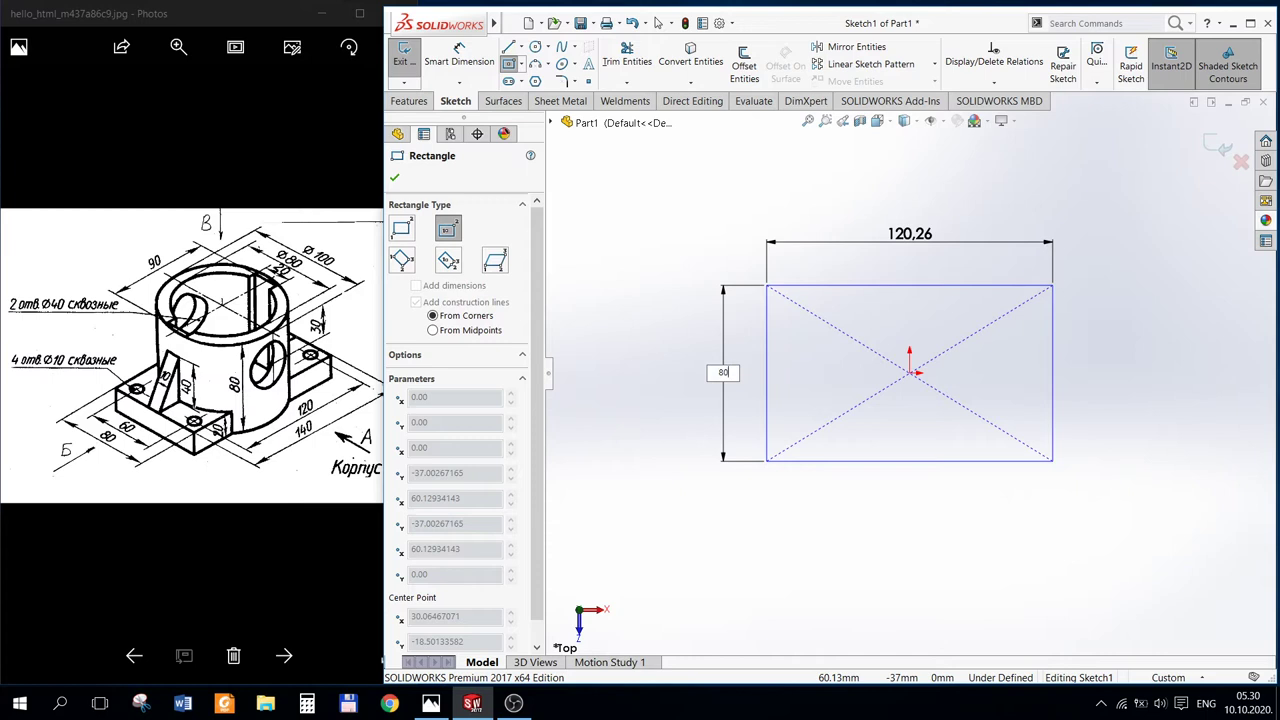
key(Tab)
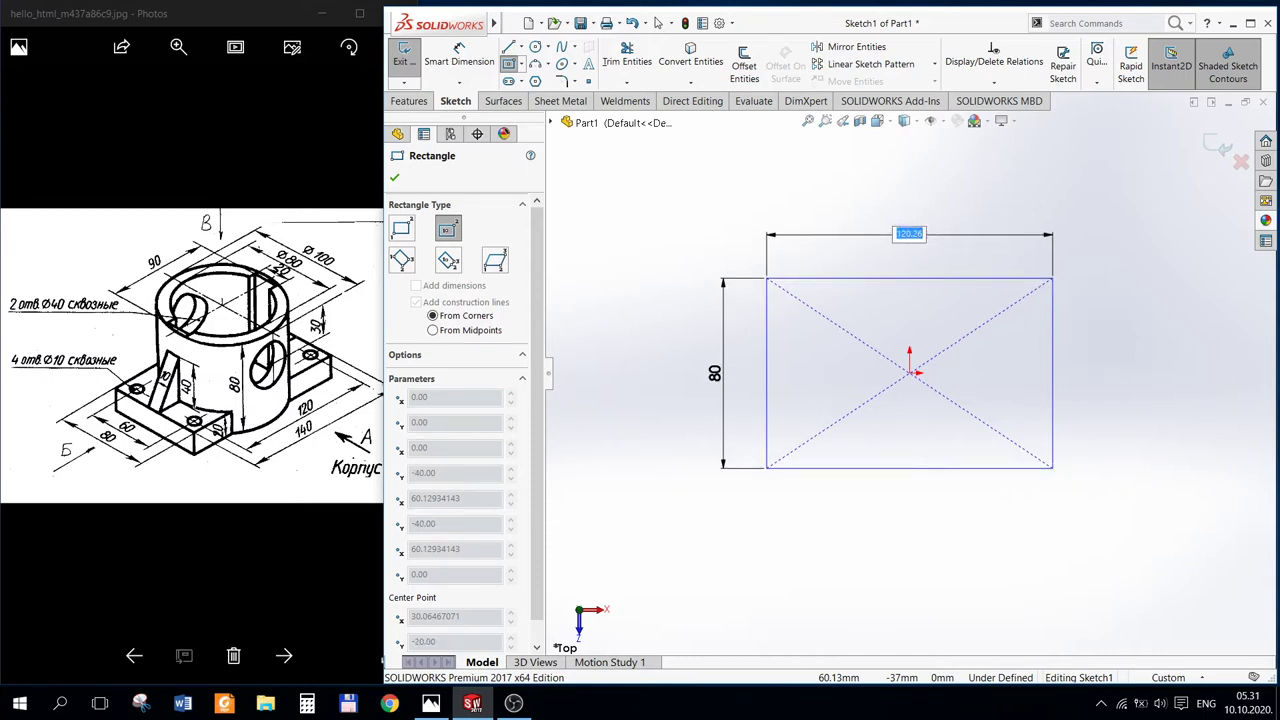
text(140)
key(Return)
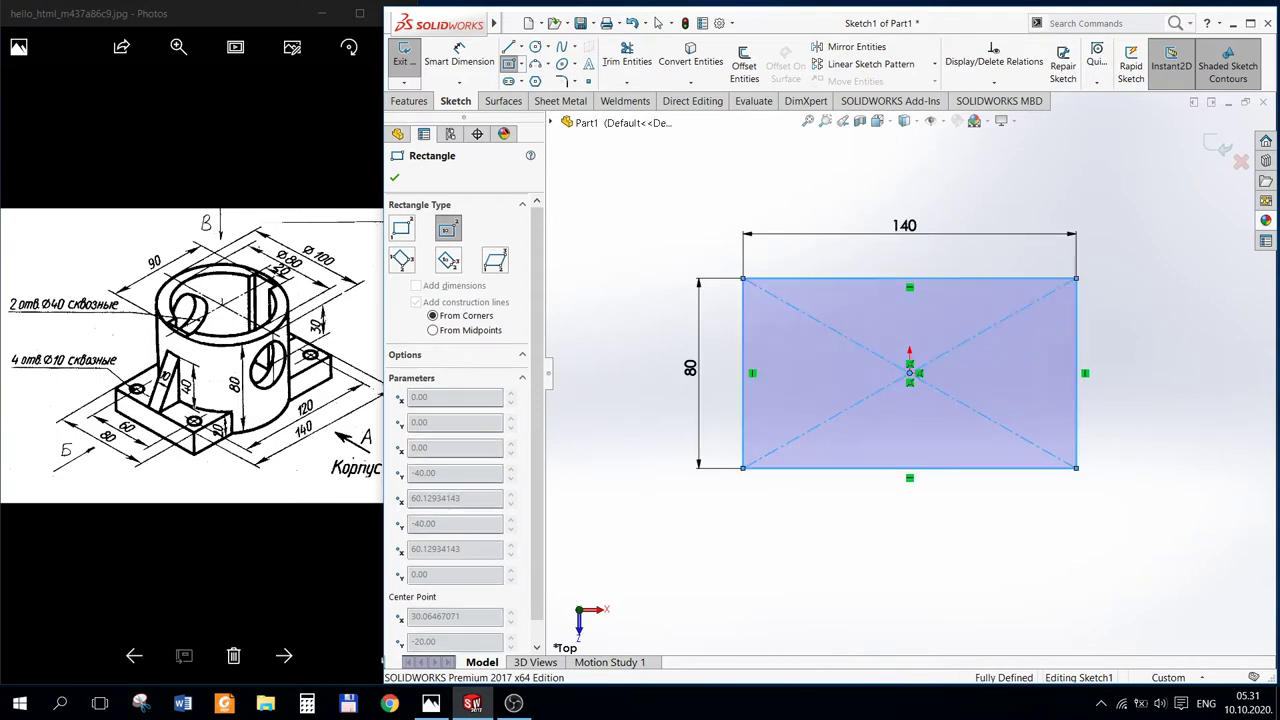
click(1222, 148)
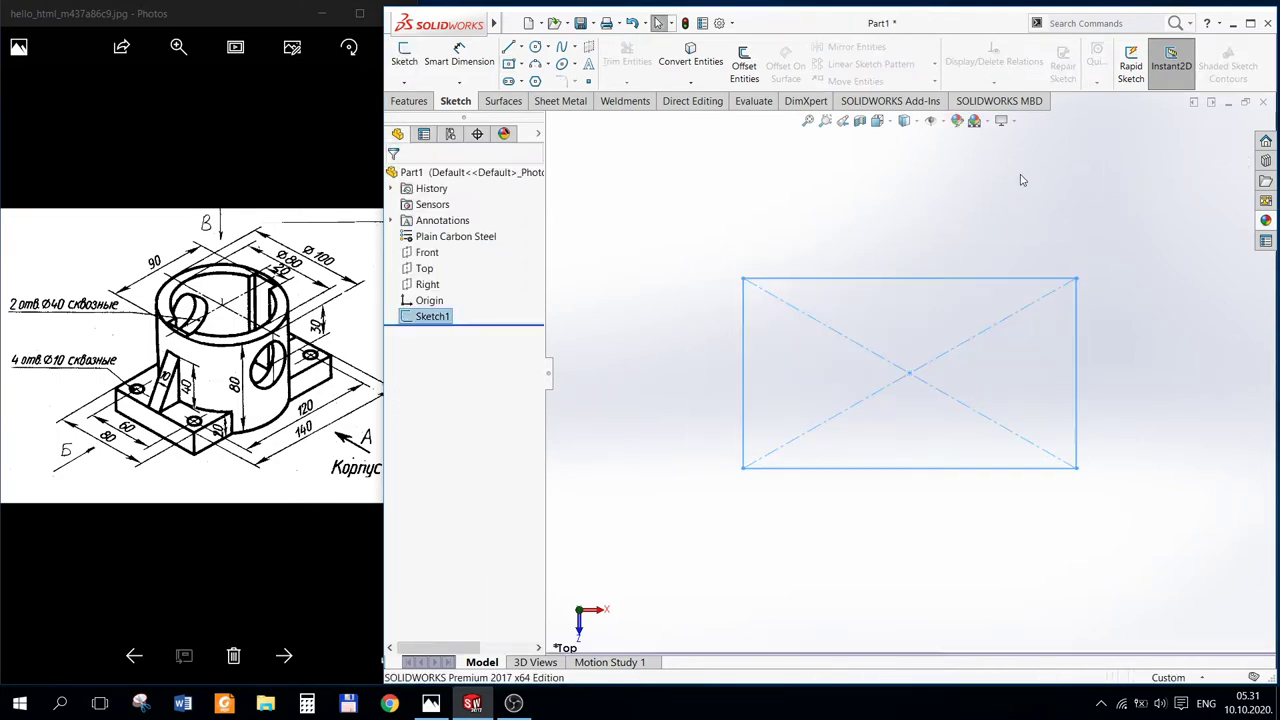
Step: Switch to the Isometric view and reopen Sketch1 for editing
click(890, 122)
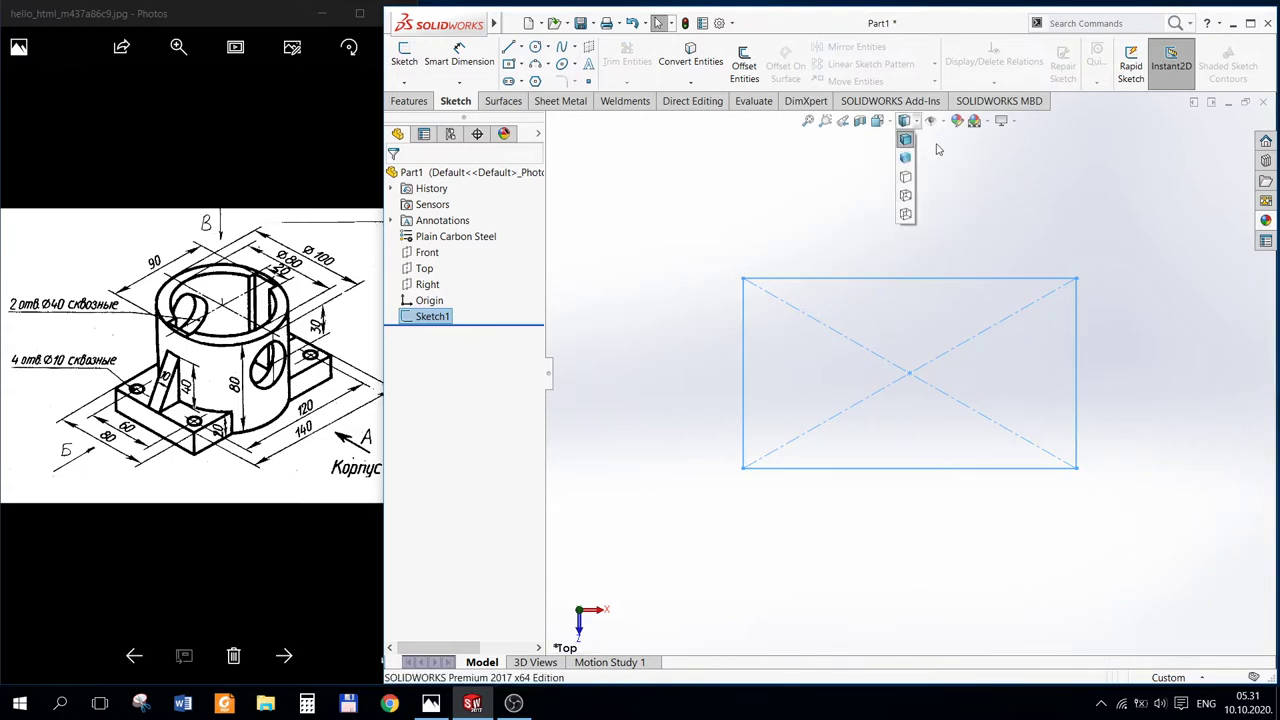
click(960, 163)
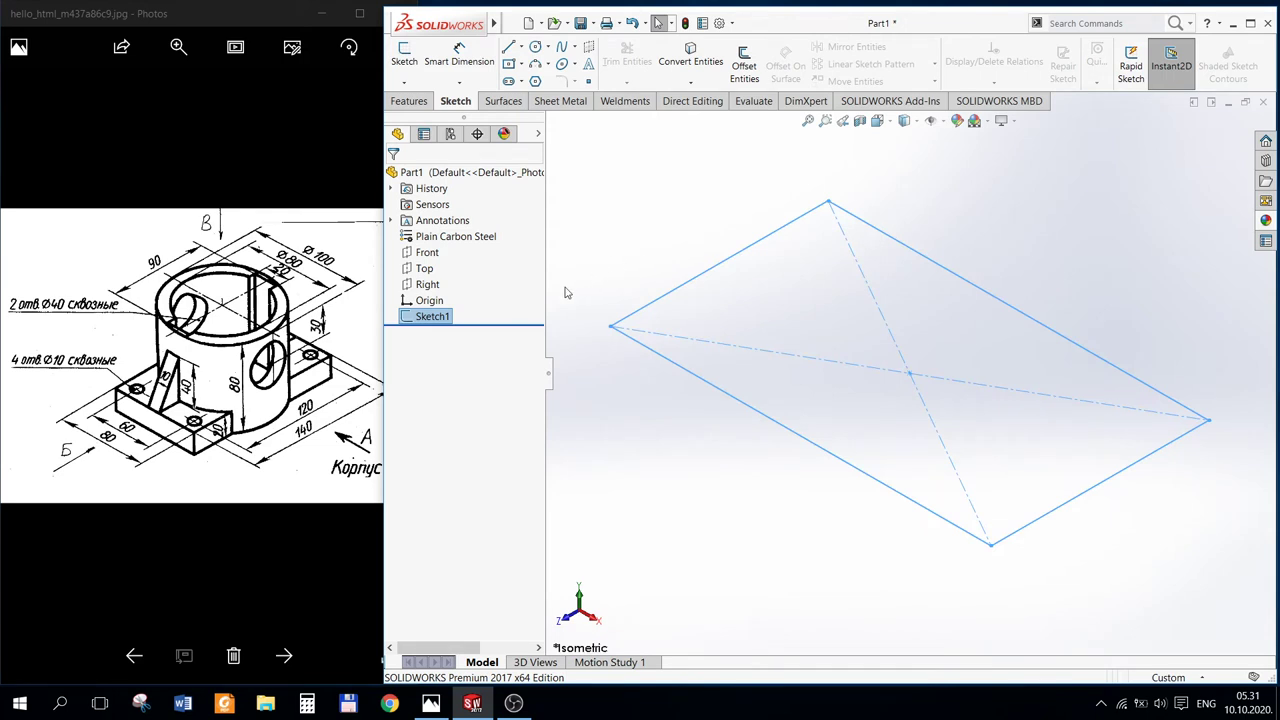
right_click(443, 318)
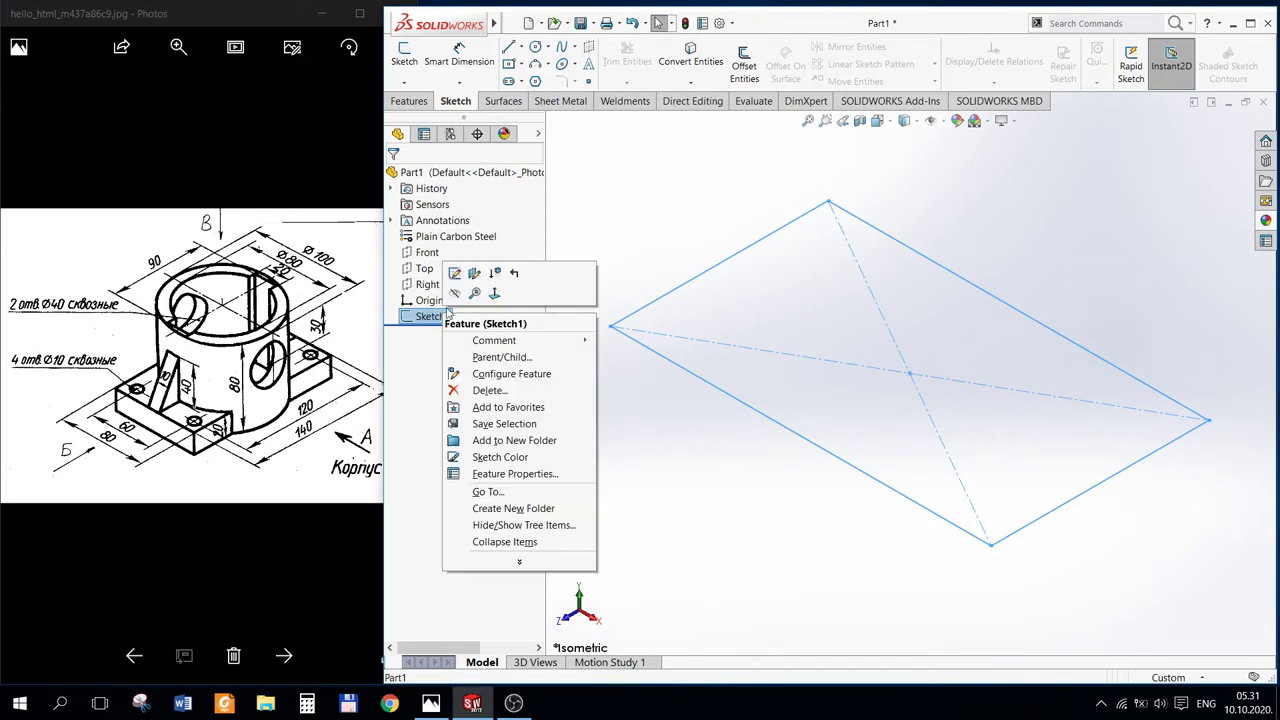
click(456, 274)
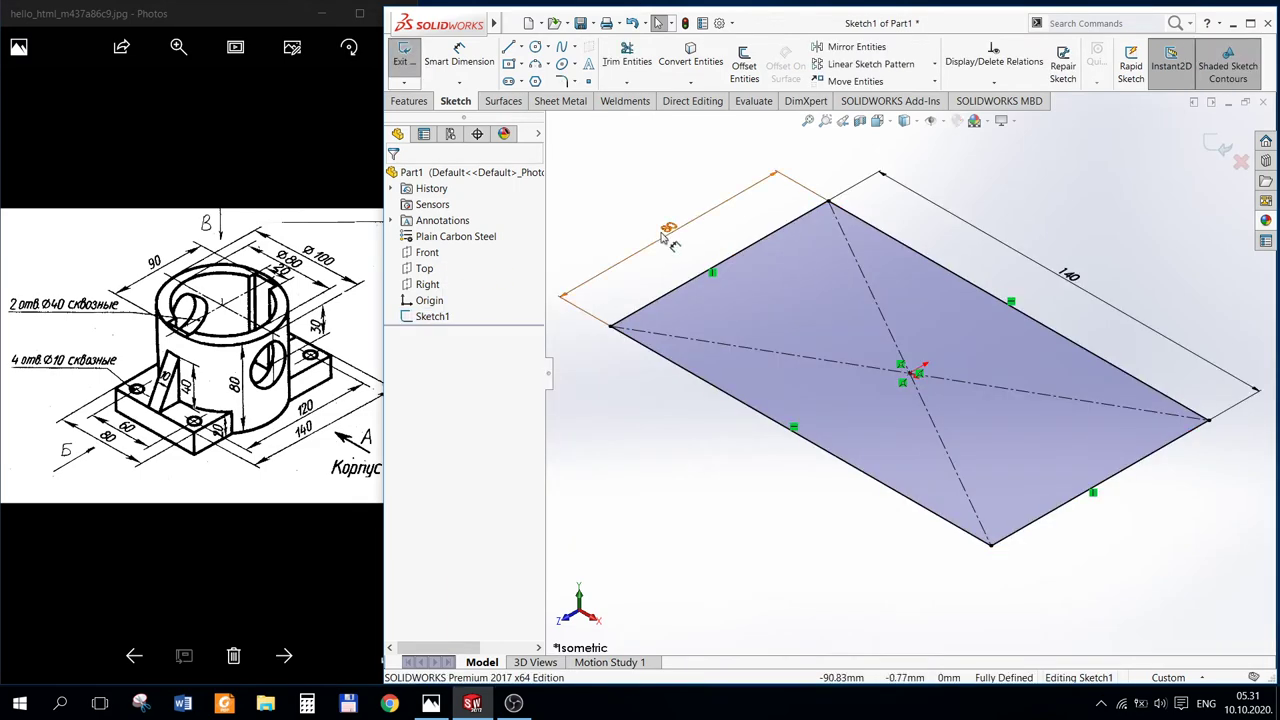
Step: Restore the rectangle's side dimensions to 140 and 80, then close Sketch1
double_click(668, 227)
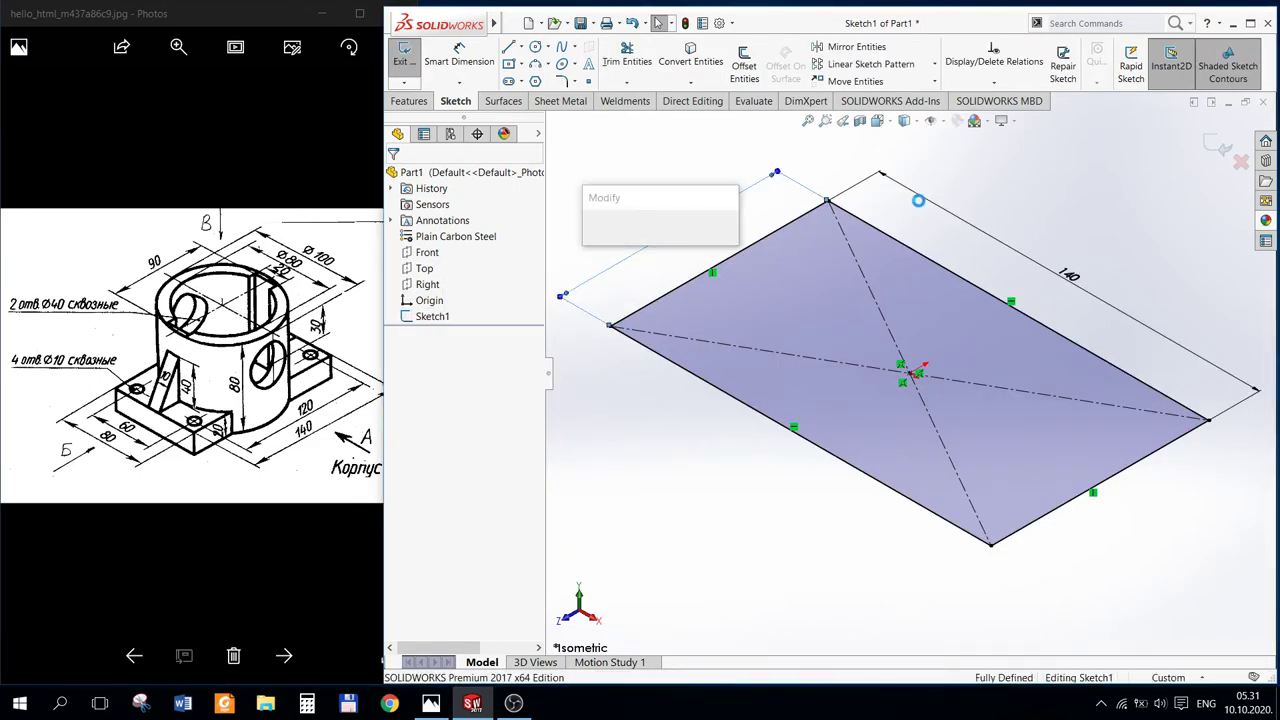
text(140)
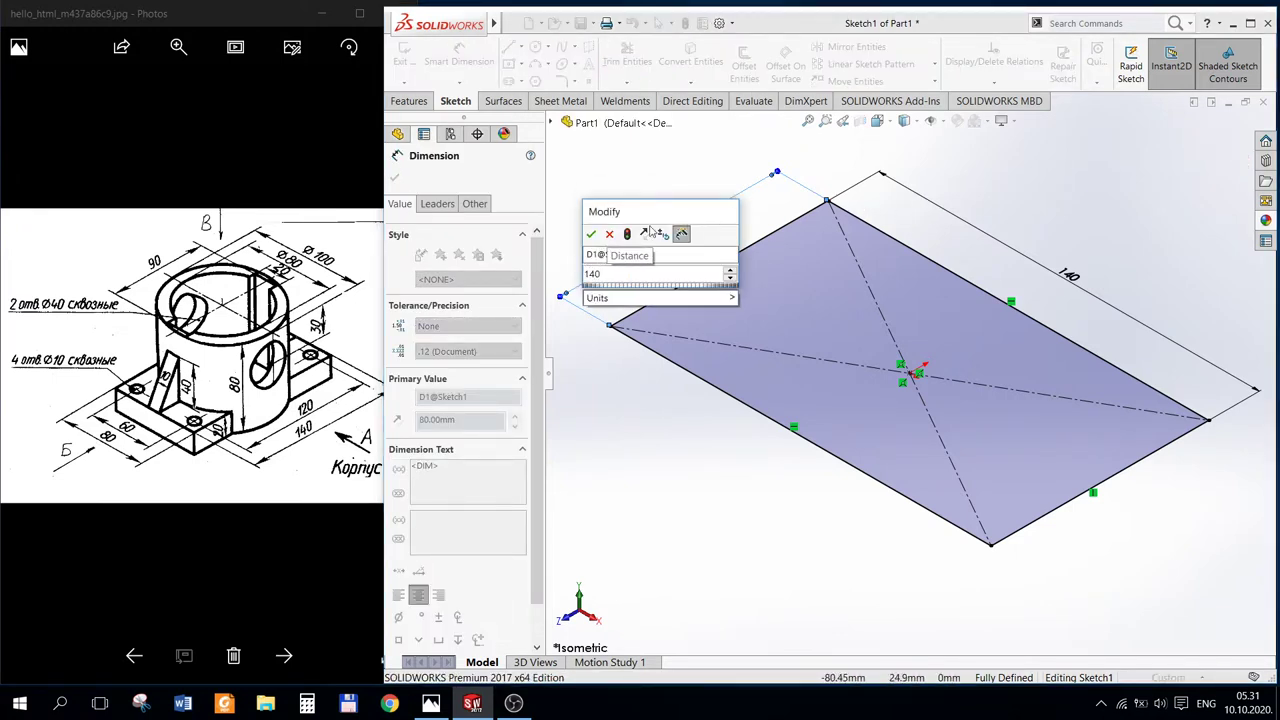
click(593, 235)
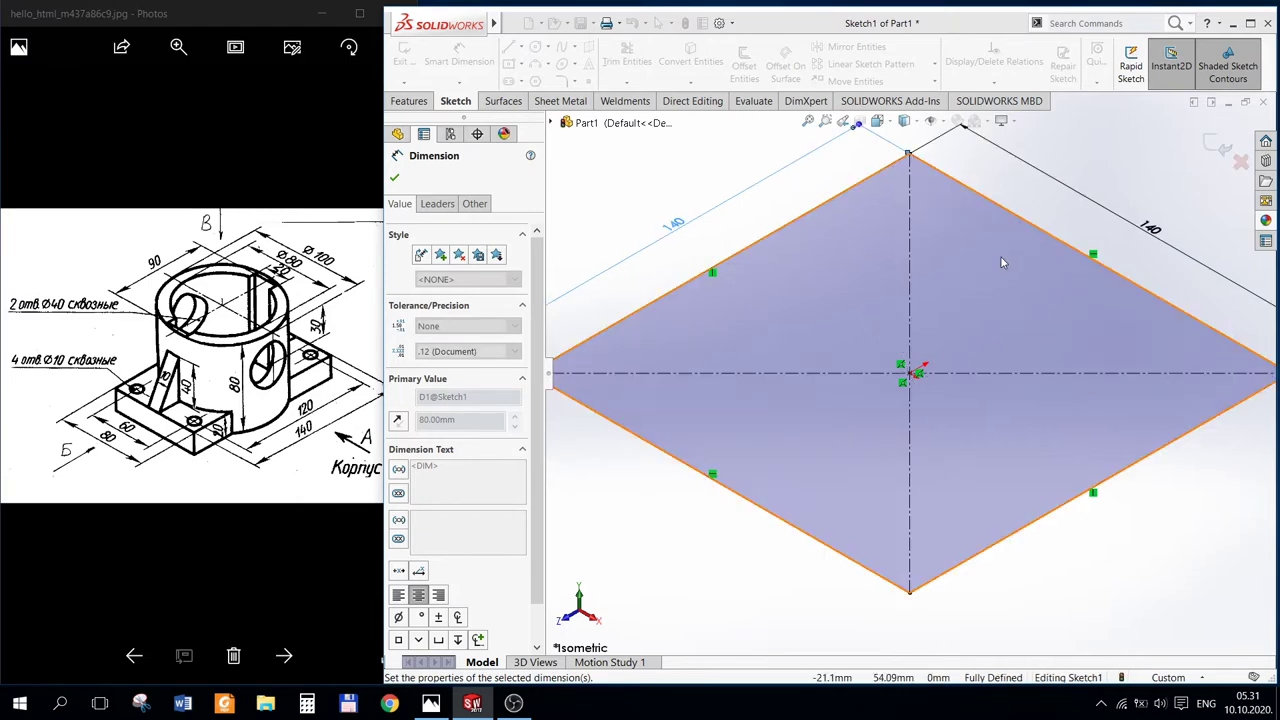
double_click(1155, 230)
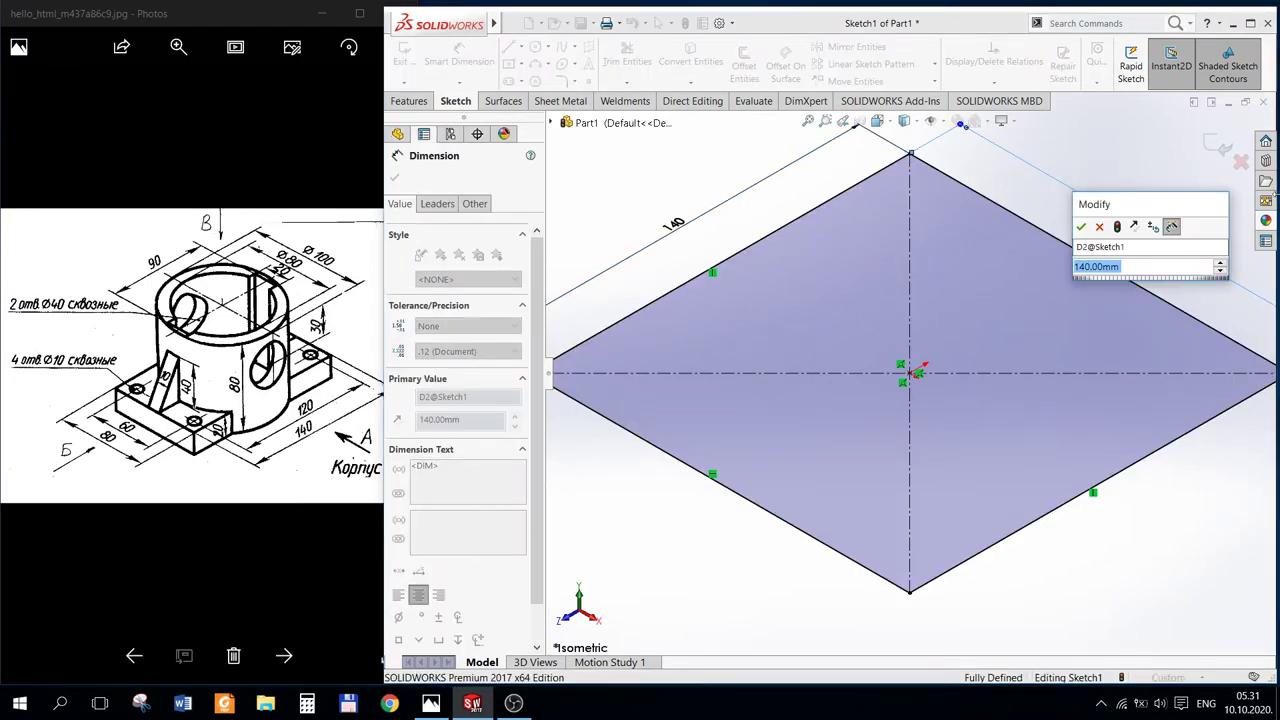
text(140)
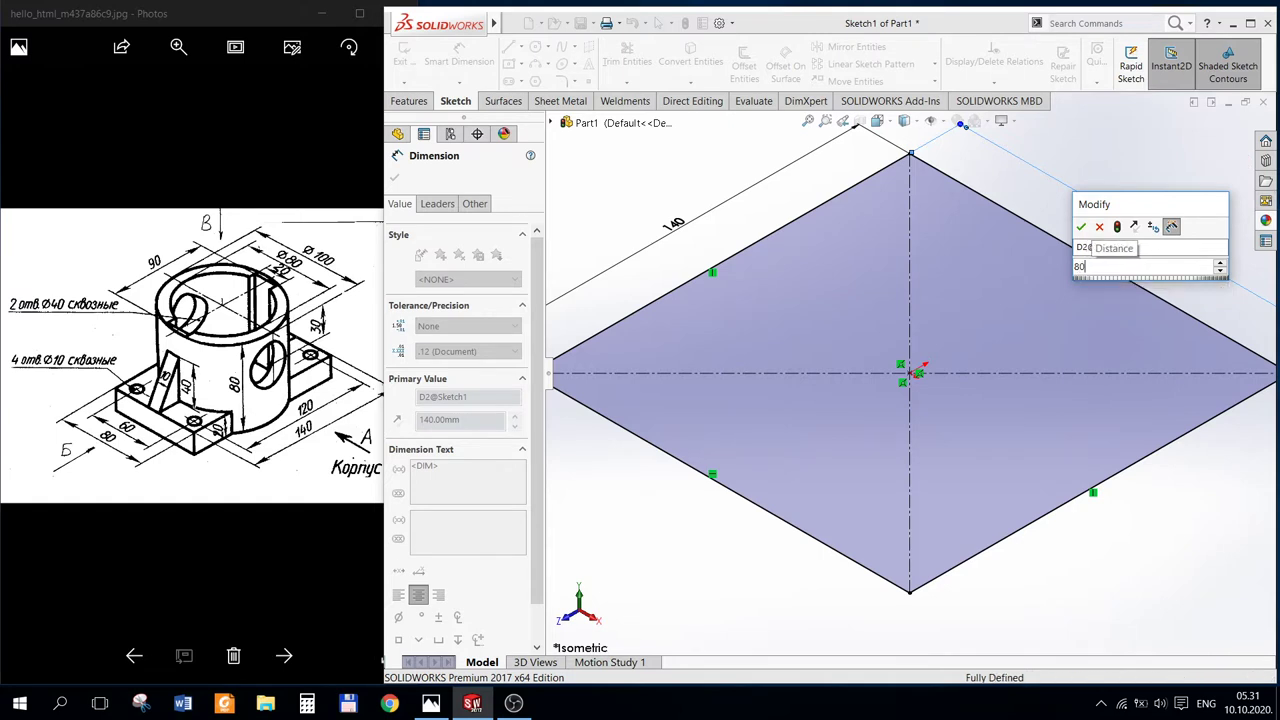
key(Return)
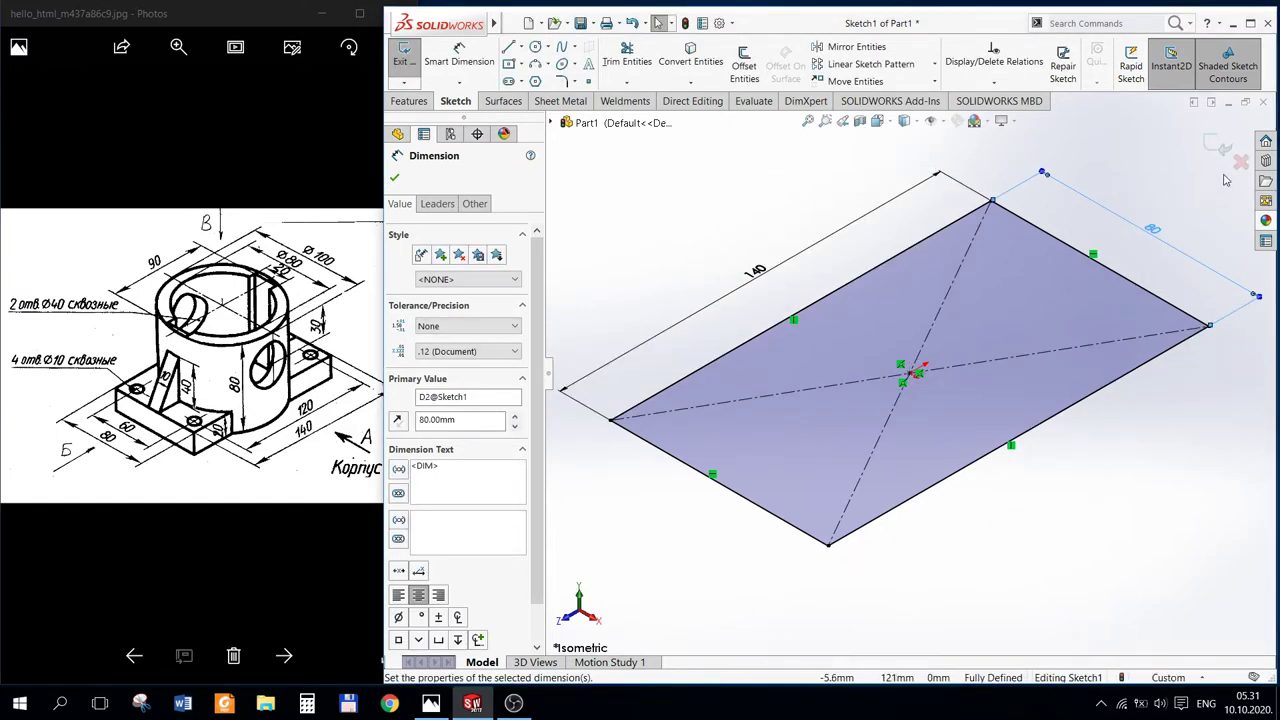
click(1213, 147)
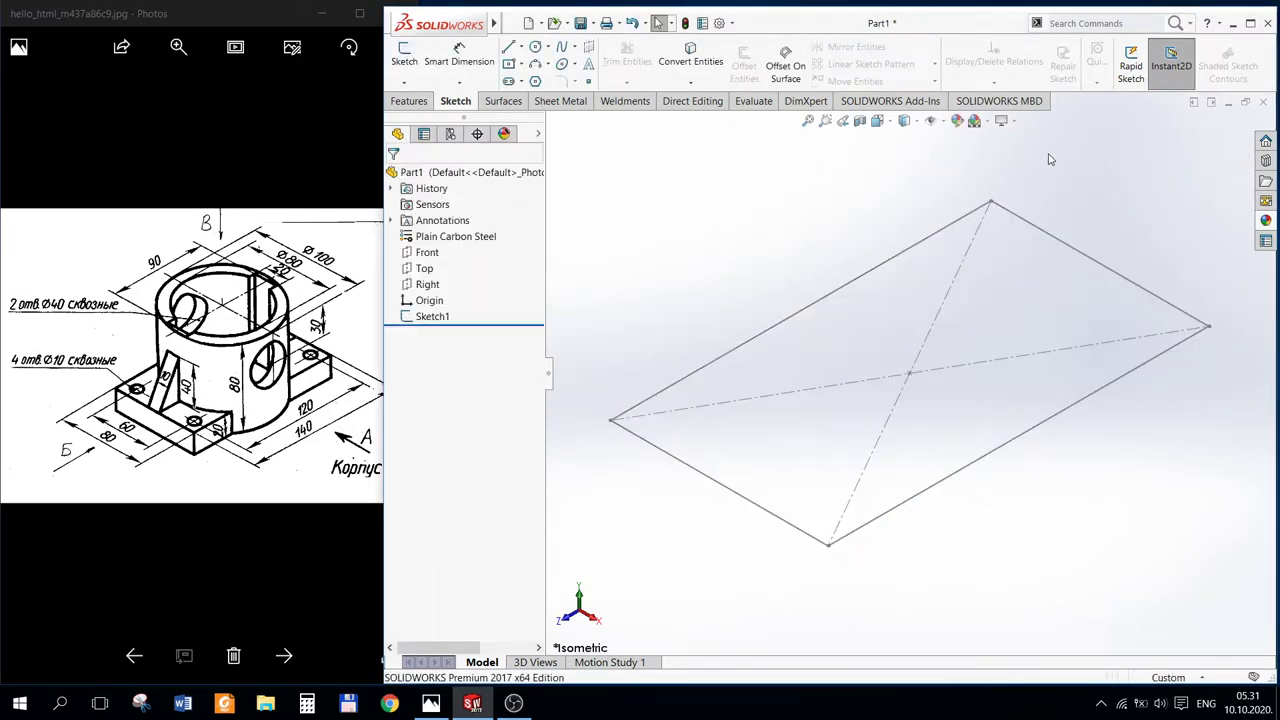
click(432, 316)
Step: Extrude Sketch1 to a 20 mm depth as Boss-Extrude1
click(398, 101)
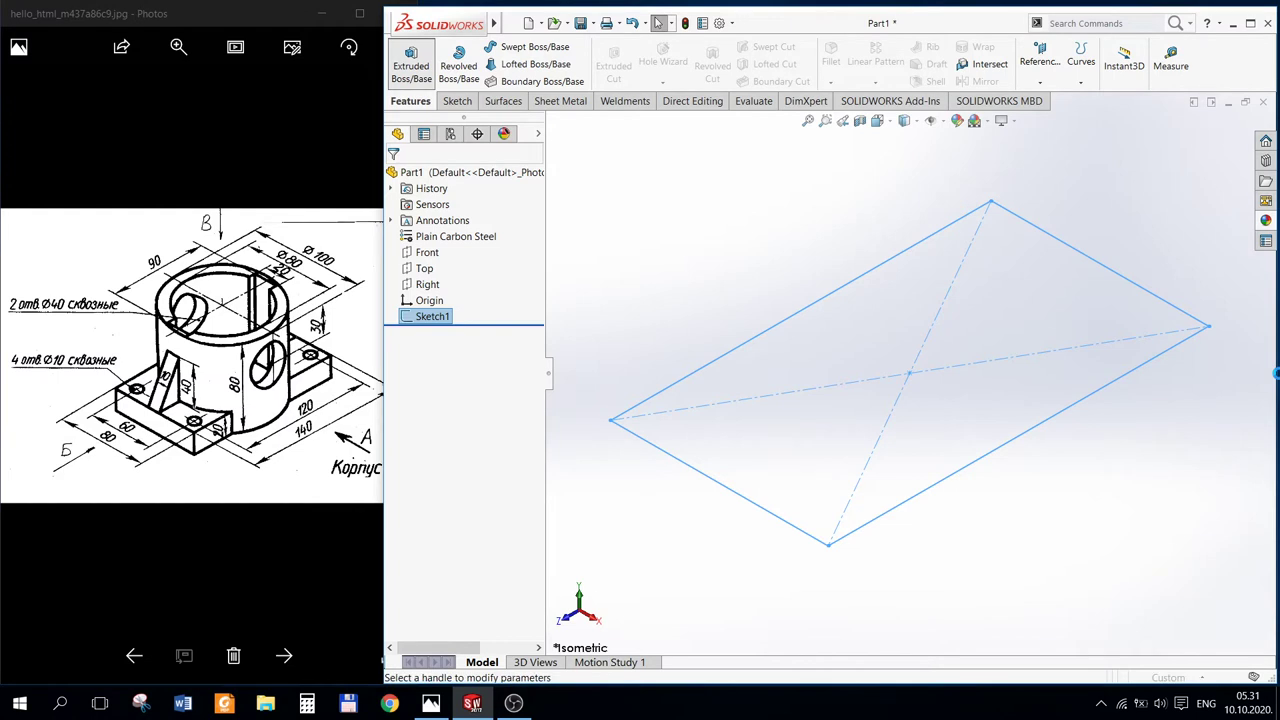
text(20)
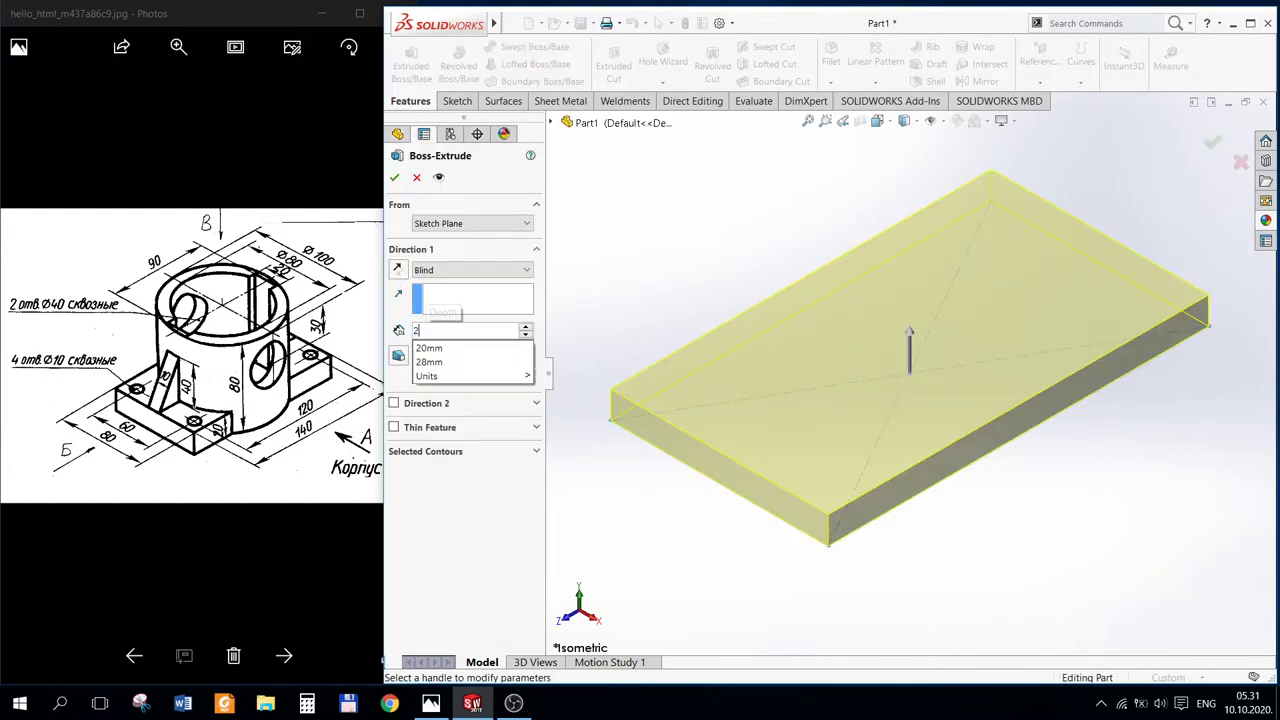
key(Return)
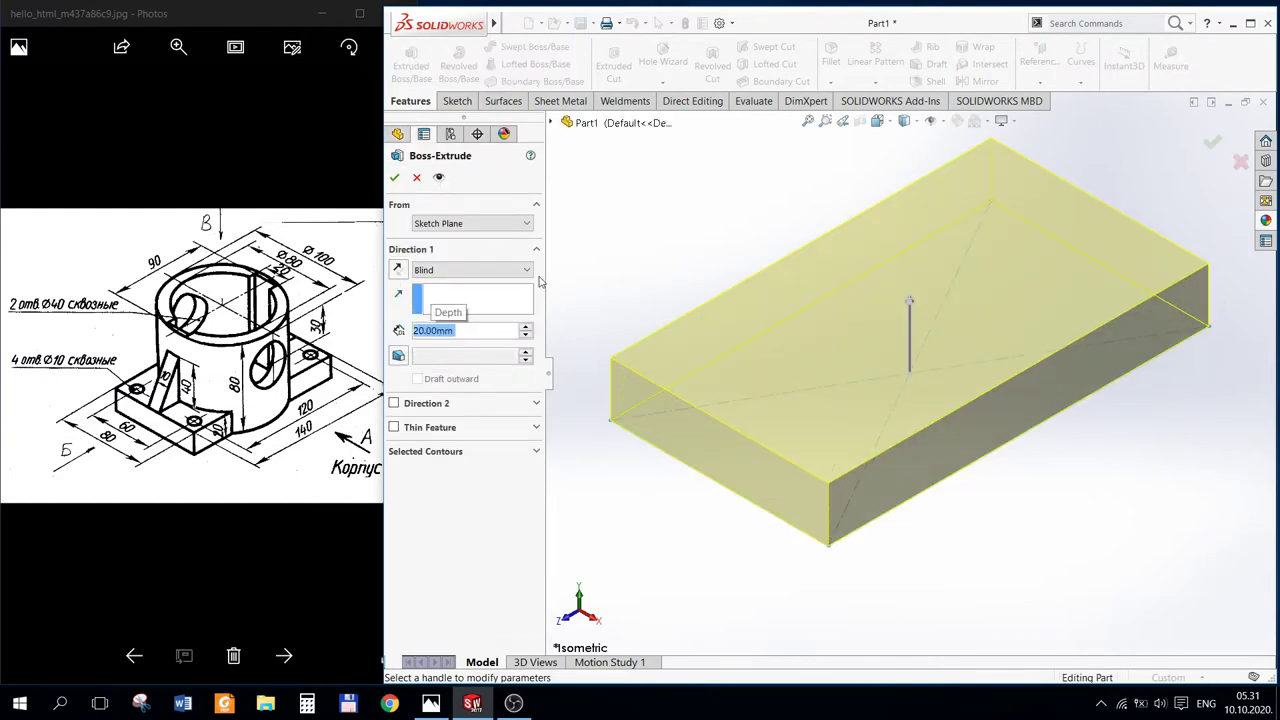
click(394, 177)
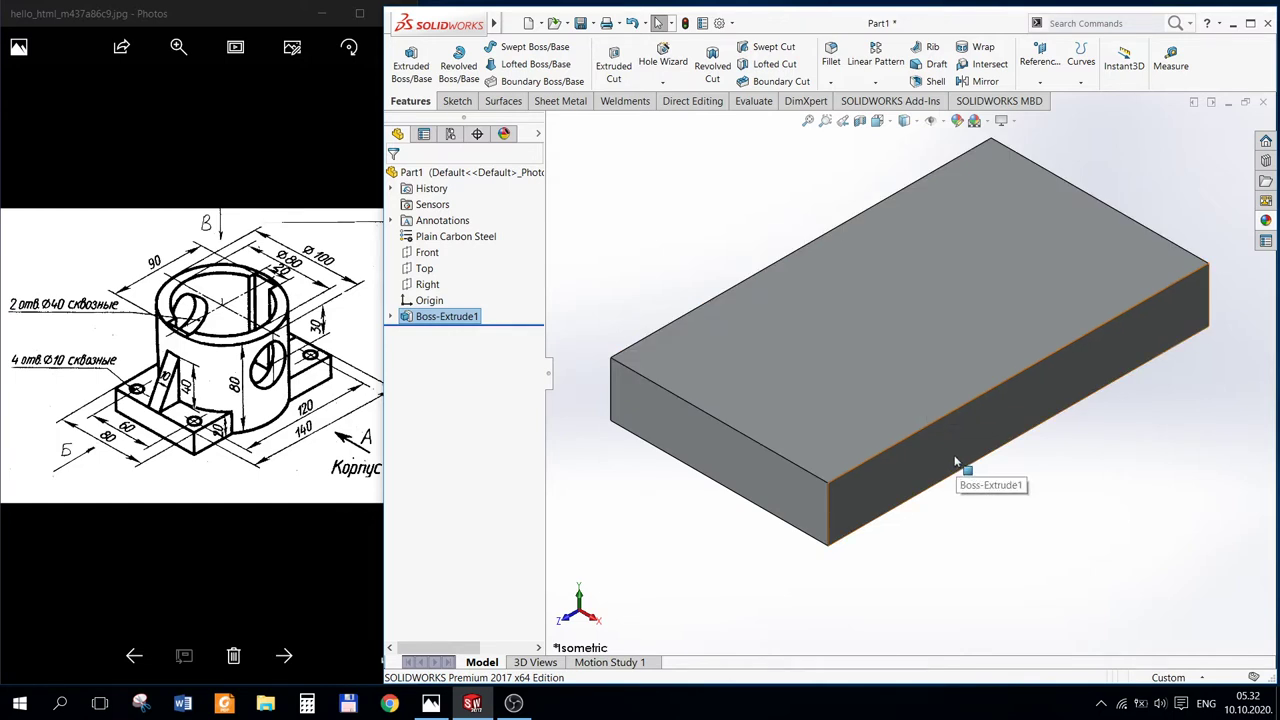
Step: On the plate's bottom face, sketch a Ø100 circle centred on the origin
middle_drag(996, 531, 928, 394)
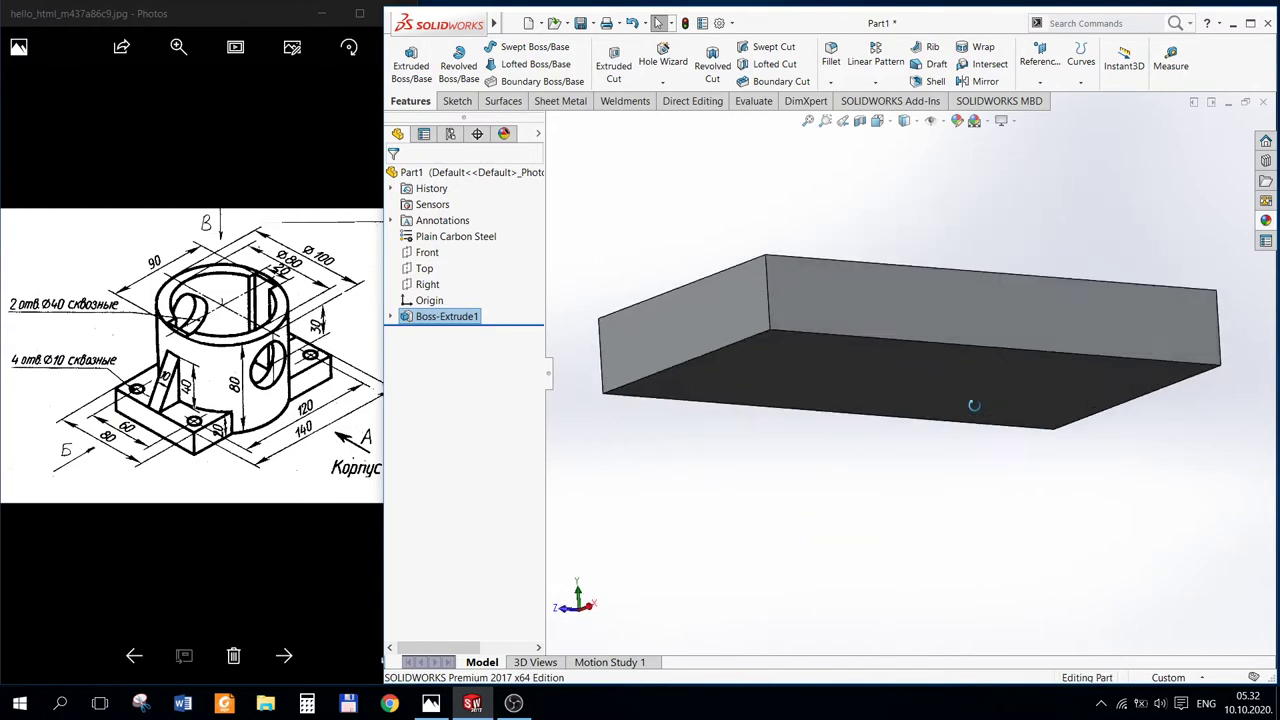
click(913, 388)
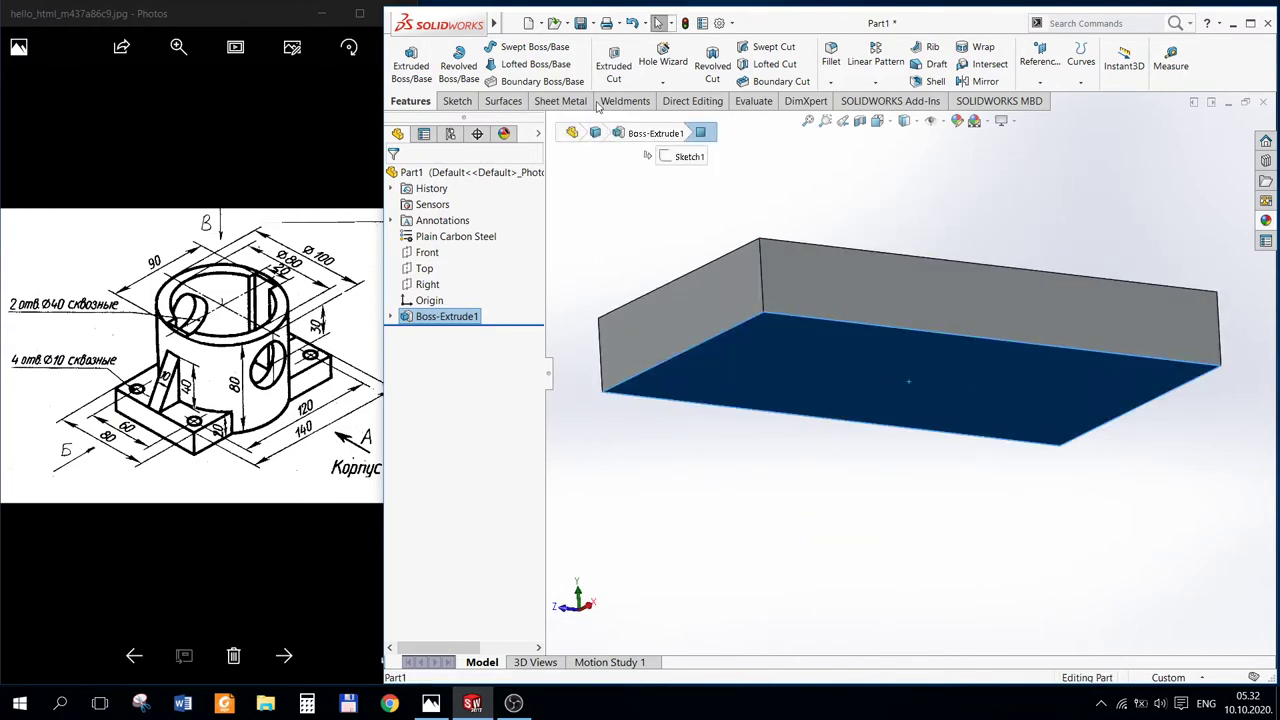
click(457, 101)
click(406, 52)
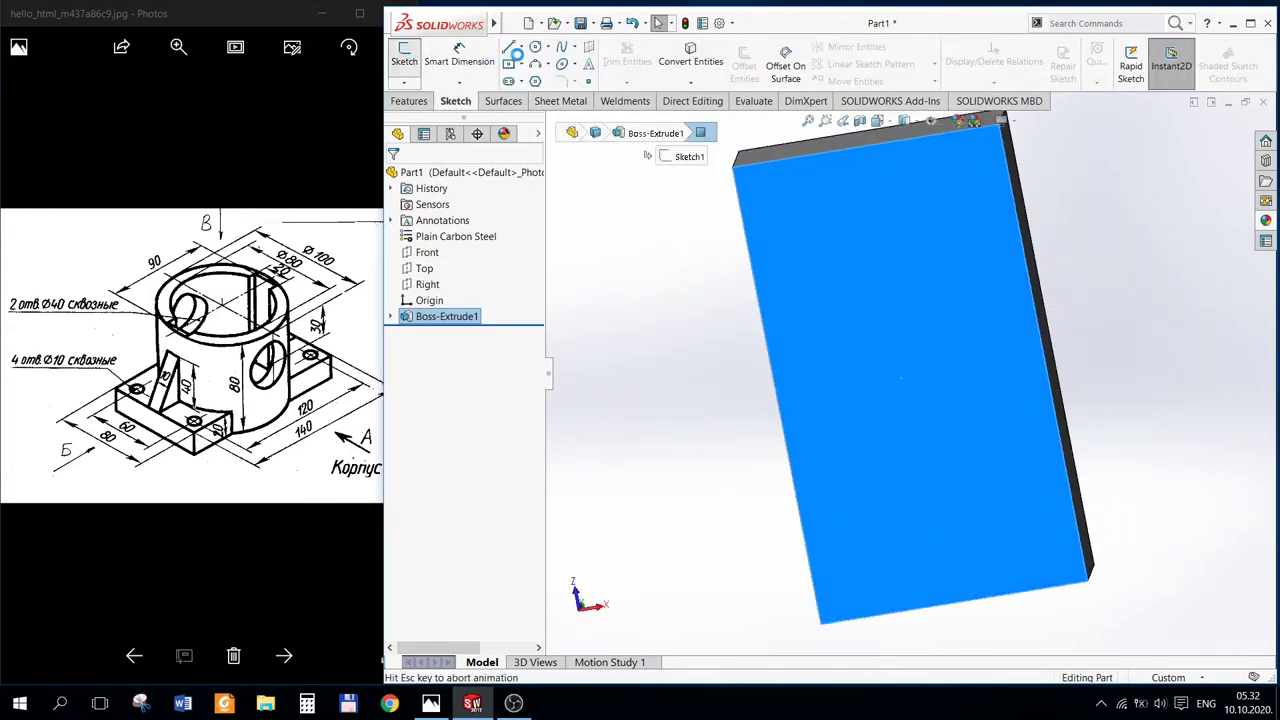
click(535, 47)
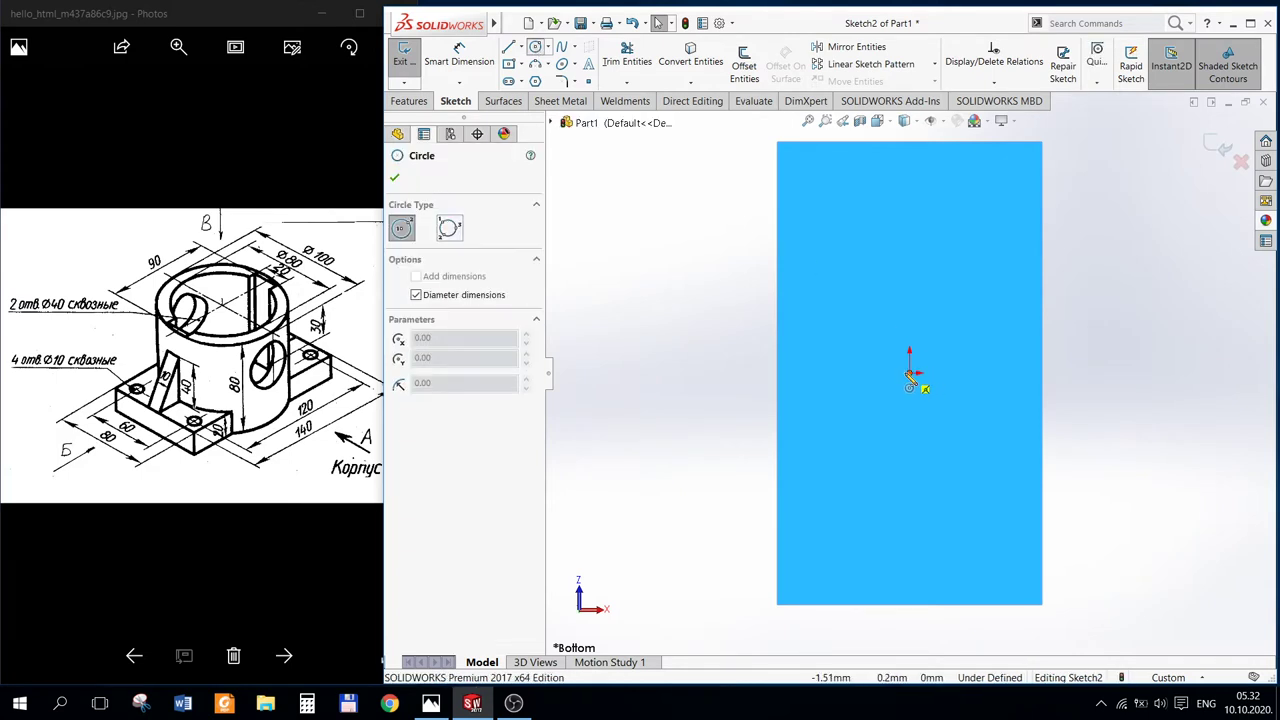
click(911, 376)
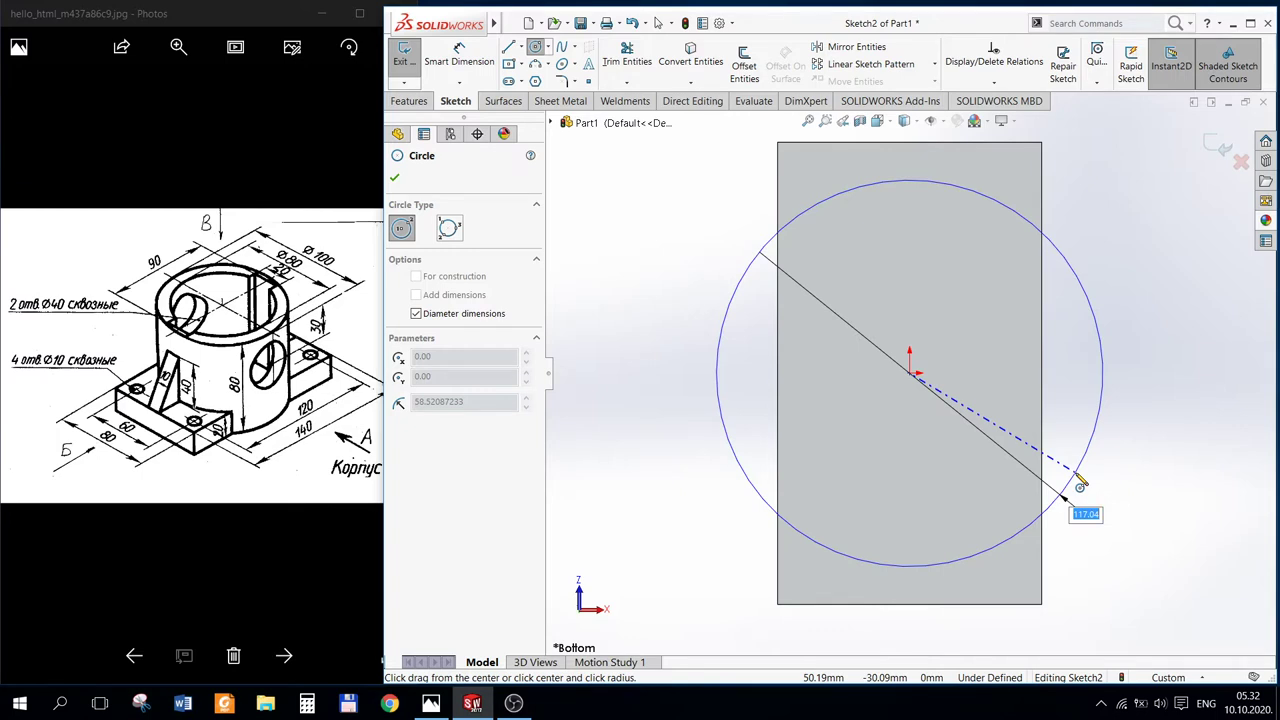
key(Return)
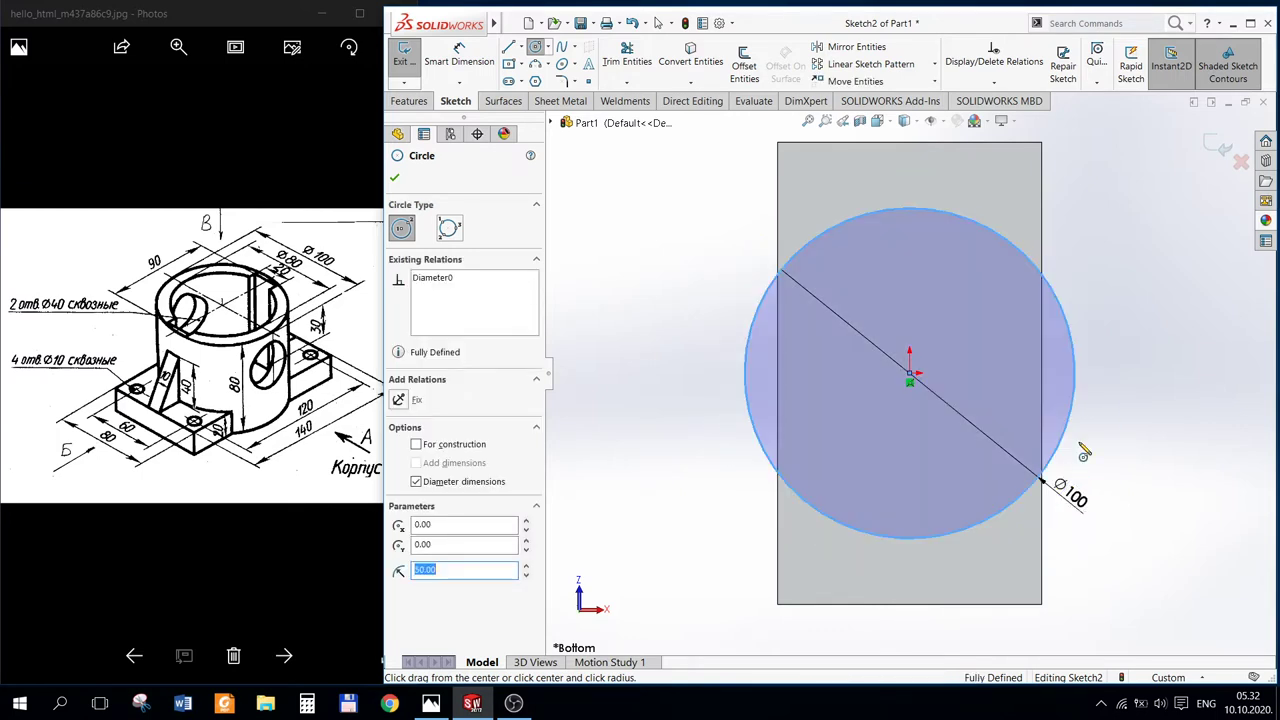
key(Escape)
key(ctrl+7)
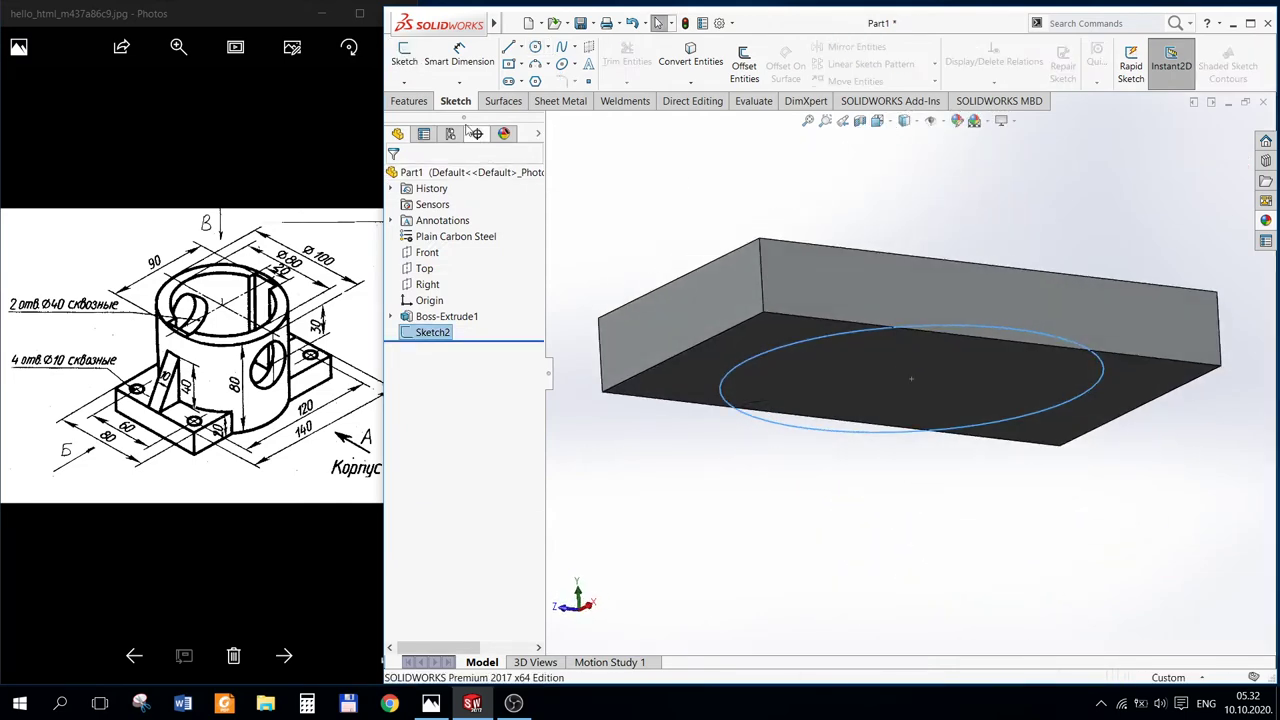
Step: Extrude the Ø100 circle 80 mm in the reversed direction as Boss-Extrude2
click(420, 64)
click(425, 68)
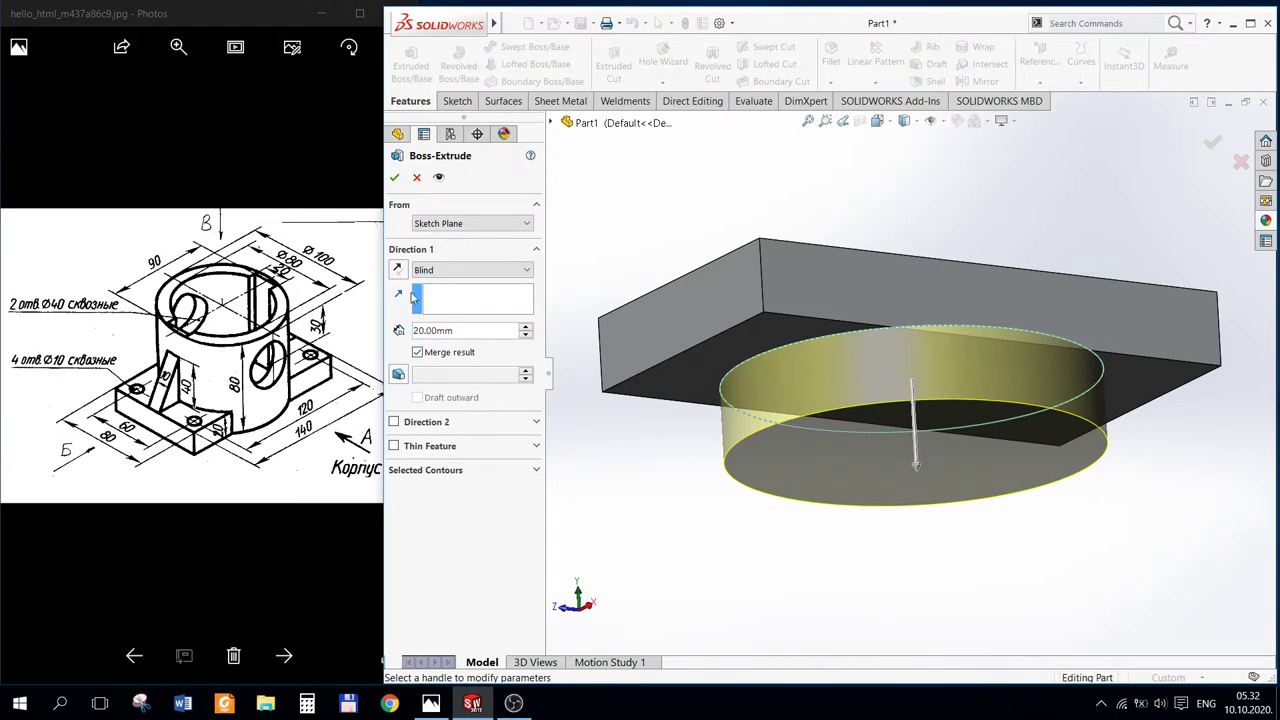
click(404, 269)
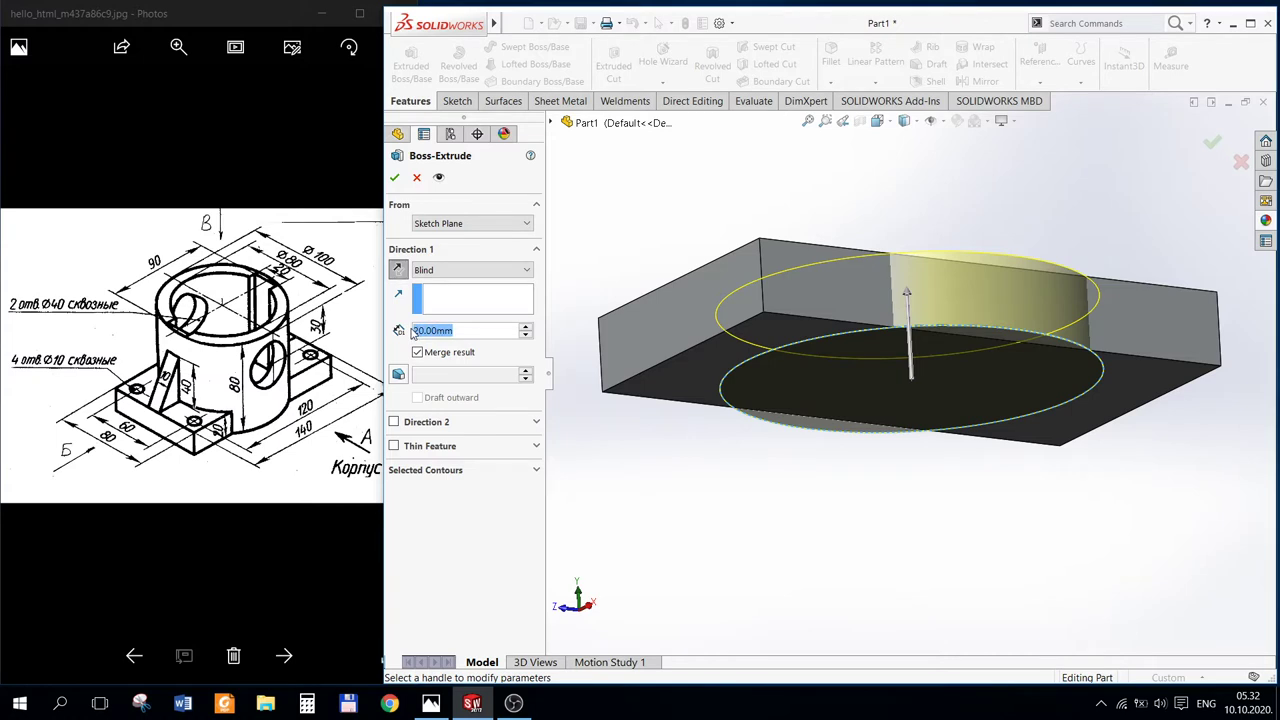
text(80)
key(Return)
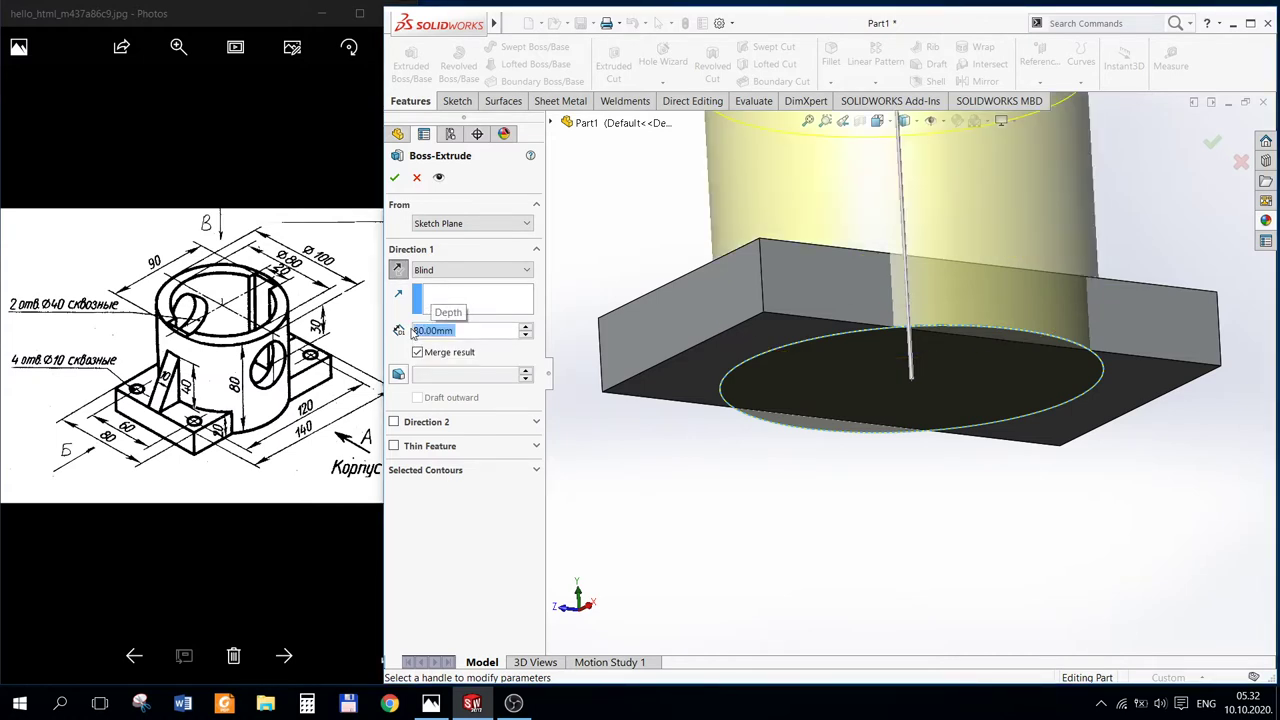
click(394, 177)
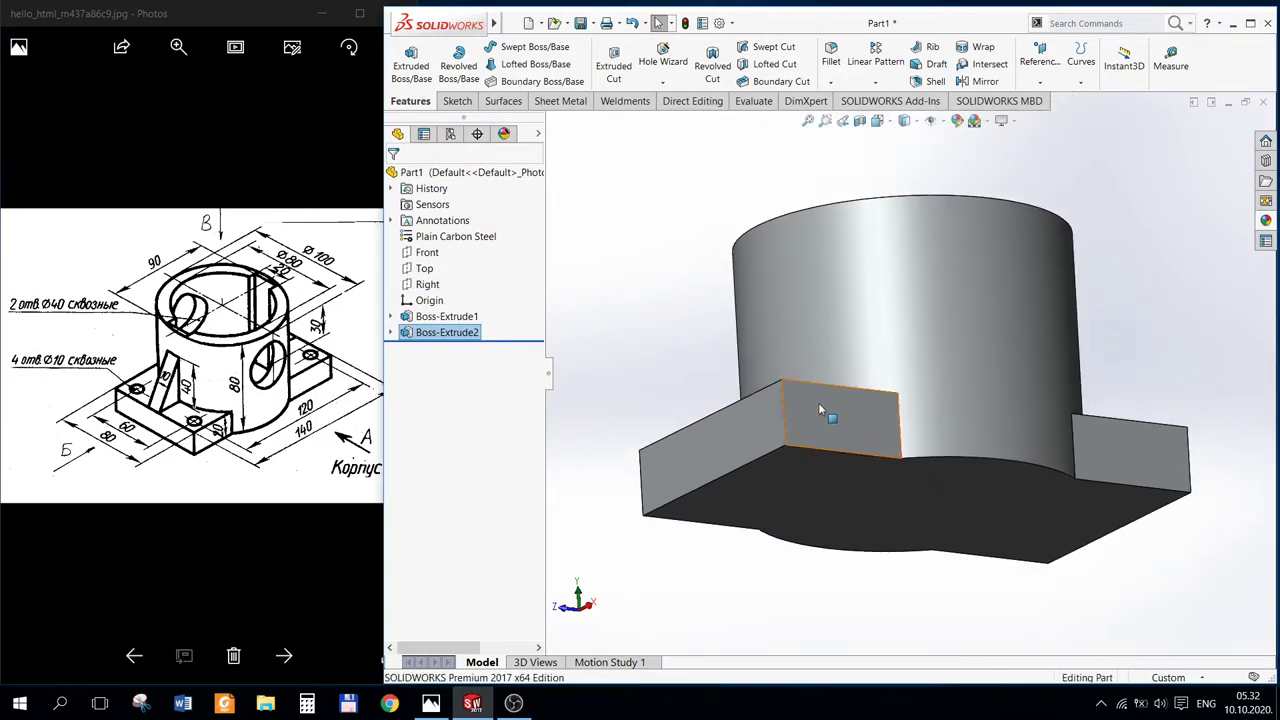
middle_drag(818, 410, 856, 468)
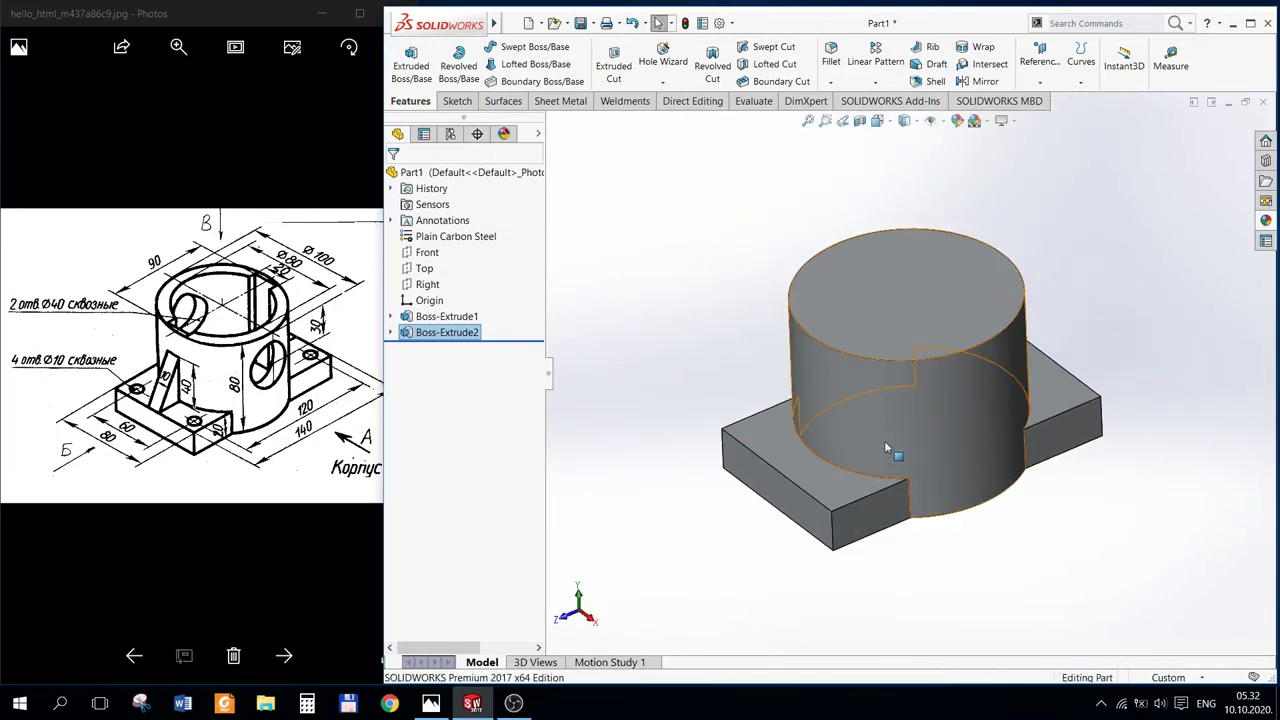
Step: On the cylinder's top face, sketch a Ø80 circle centred on the origin
click(892, 308)
right_click(892, 308)
click(925, 281)
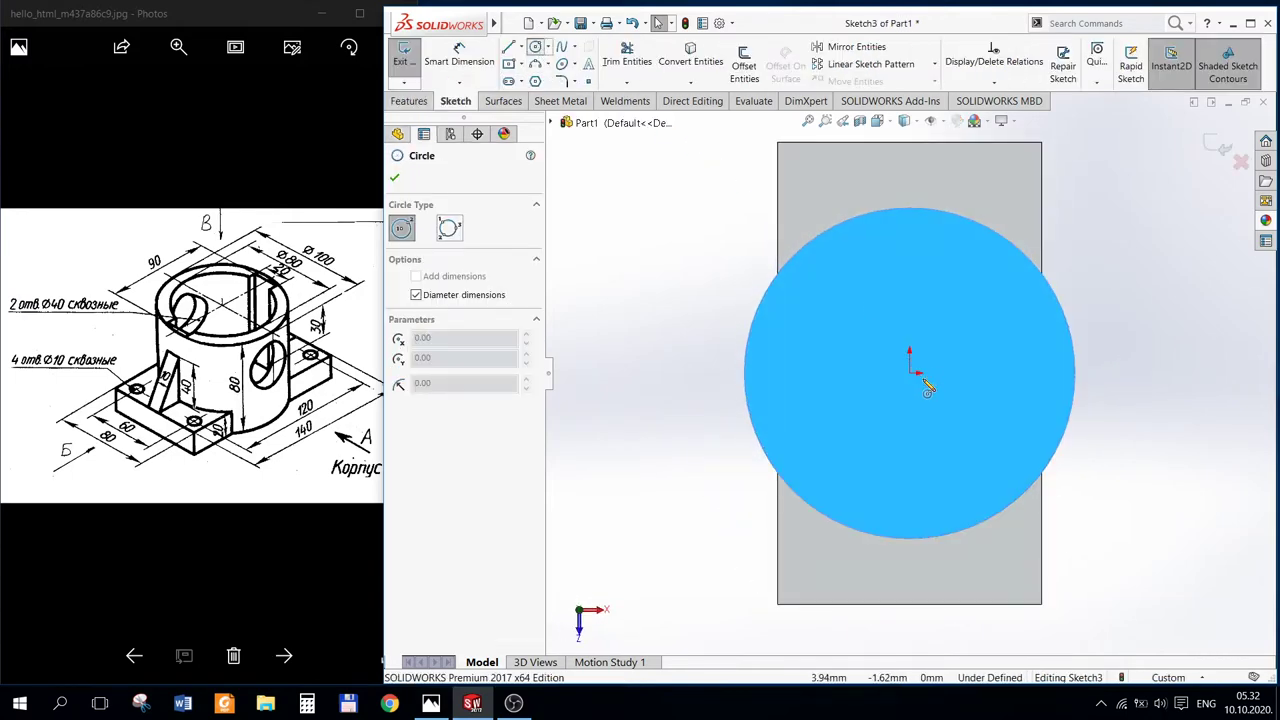
click(910, 372)
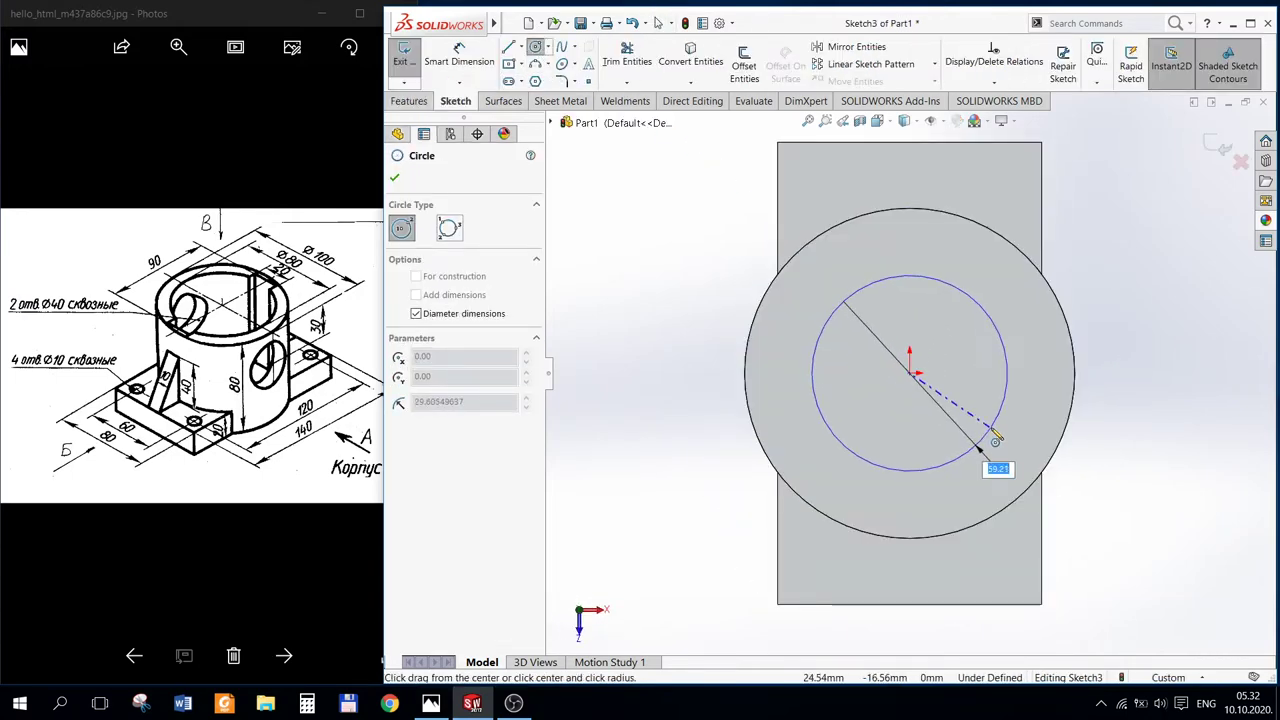
text(0)
key(Return)
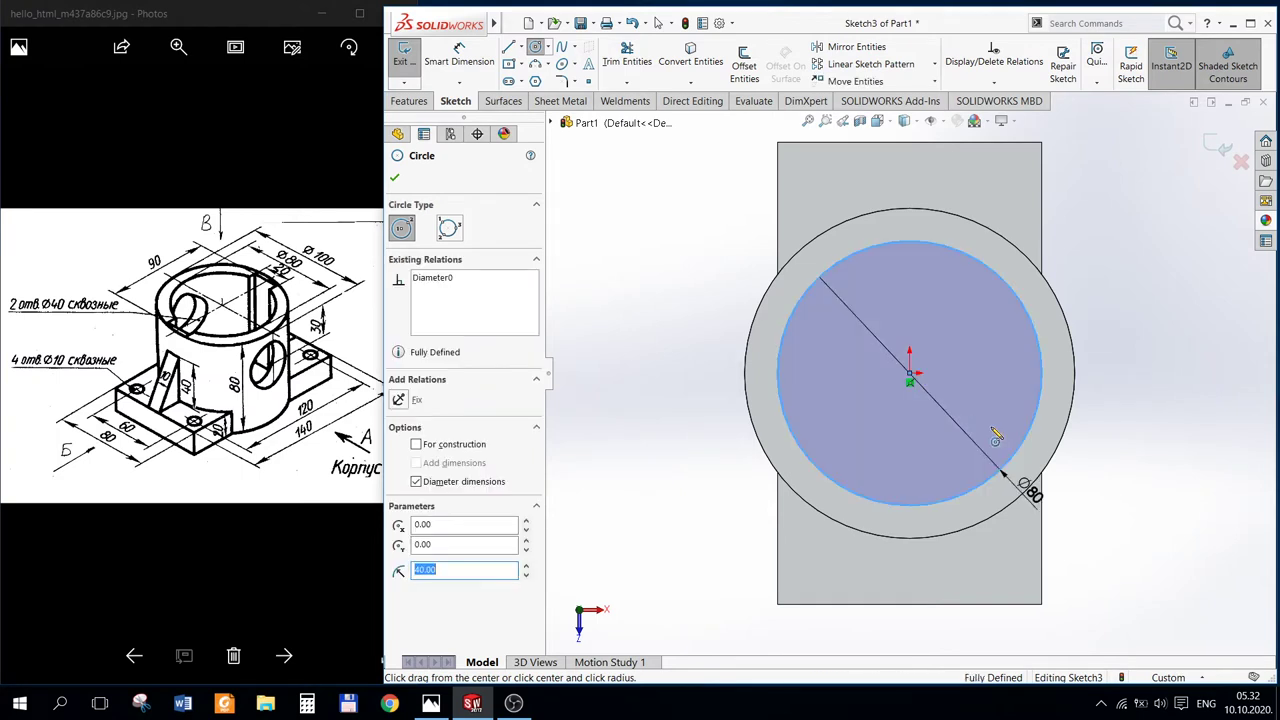
key(Escape)
key(Escape)
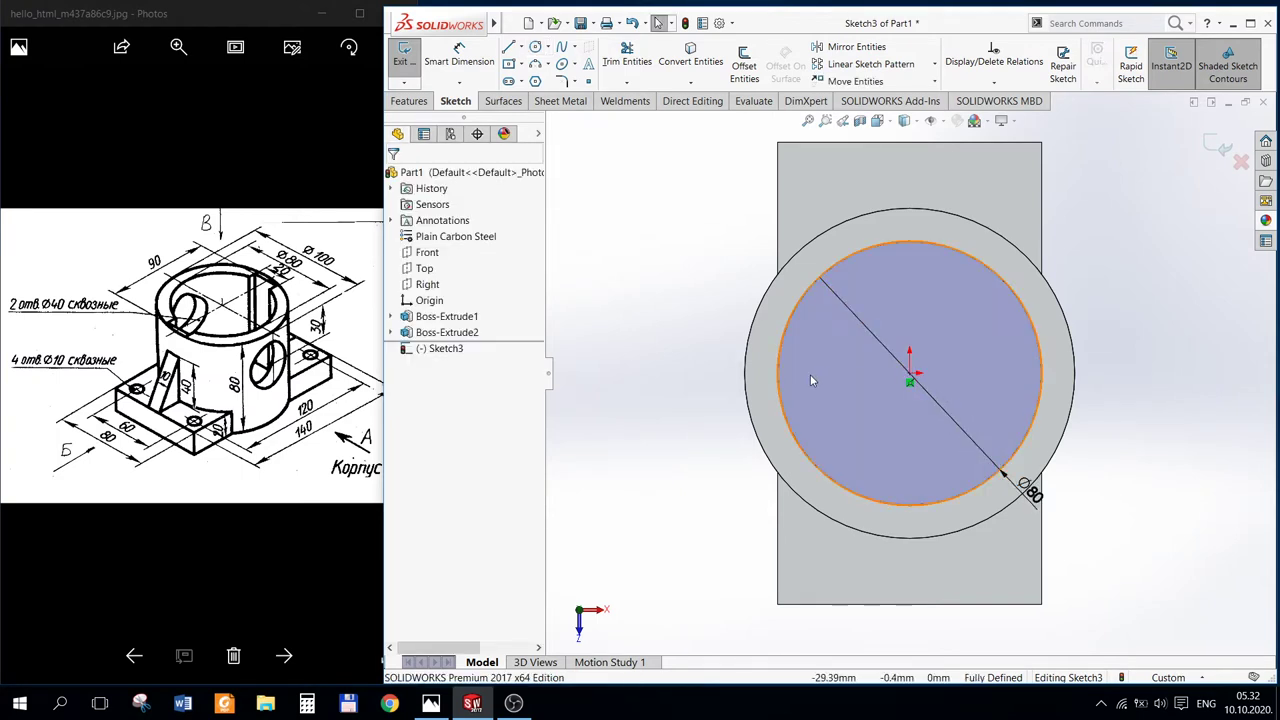
click(909, 374)
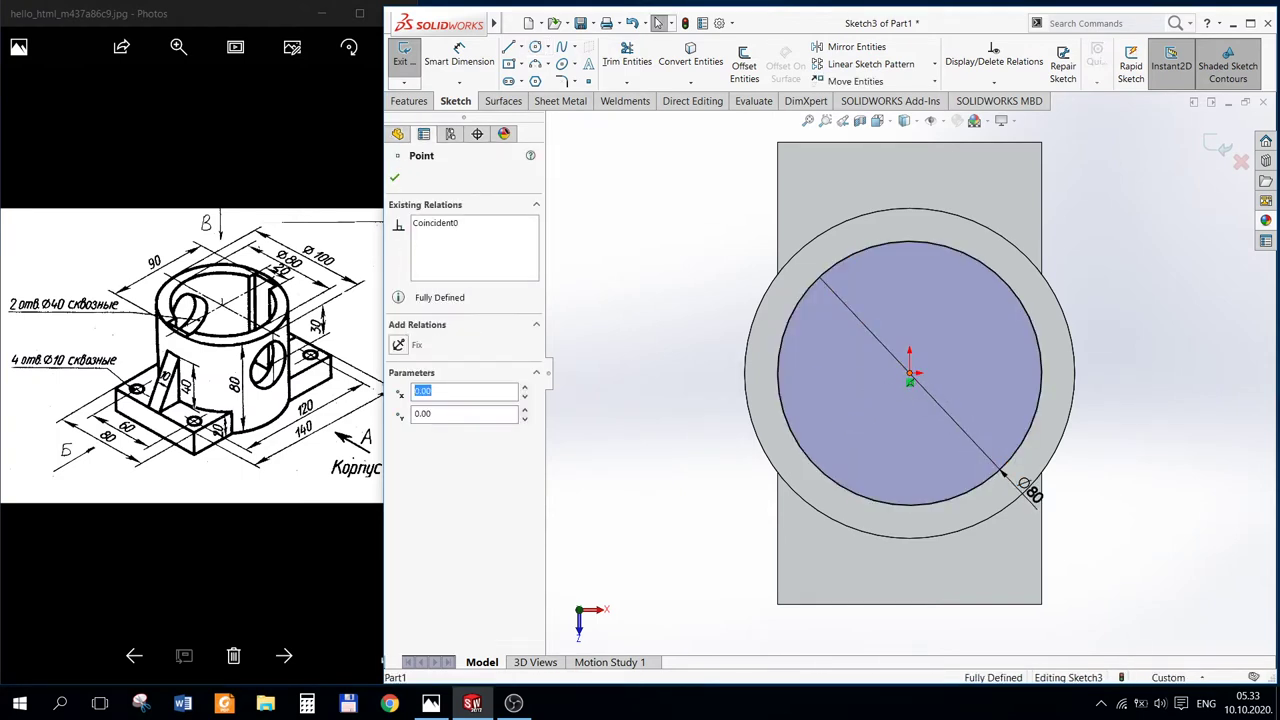
key(Escape)
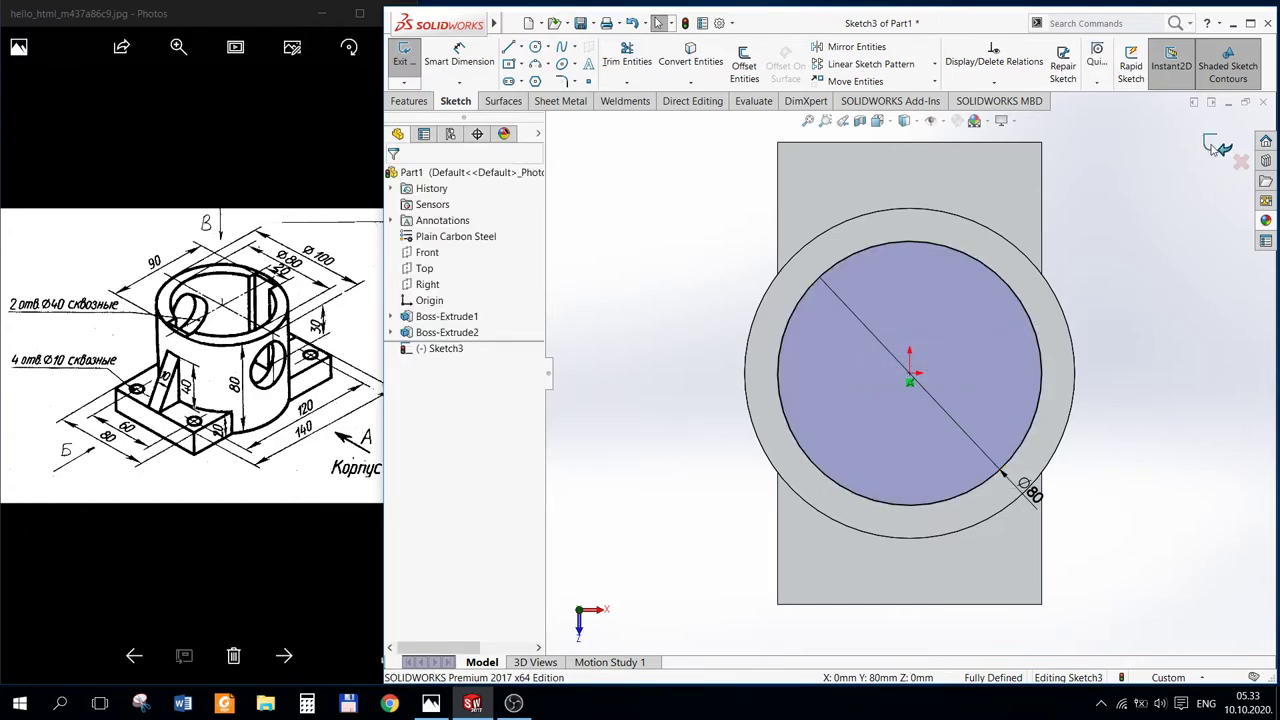
Step: Cut the Ø80 circle with an Extruded Cut set to Through All
click(1213, 147)
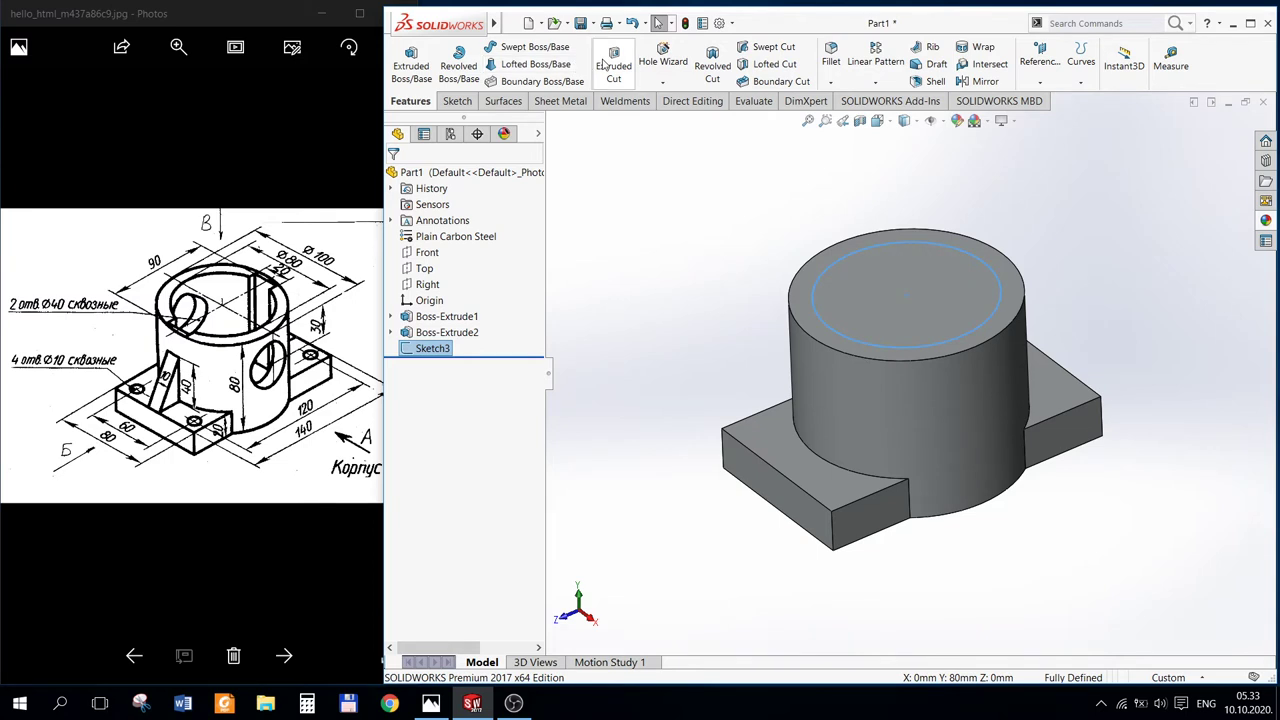
click(612, 65)
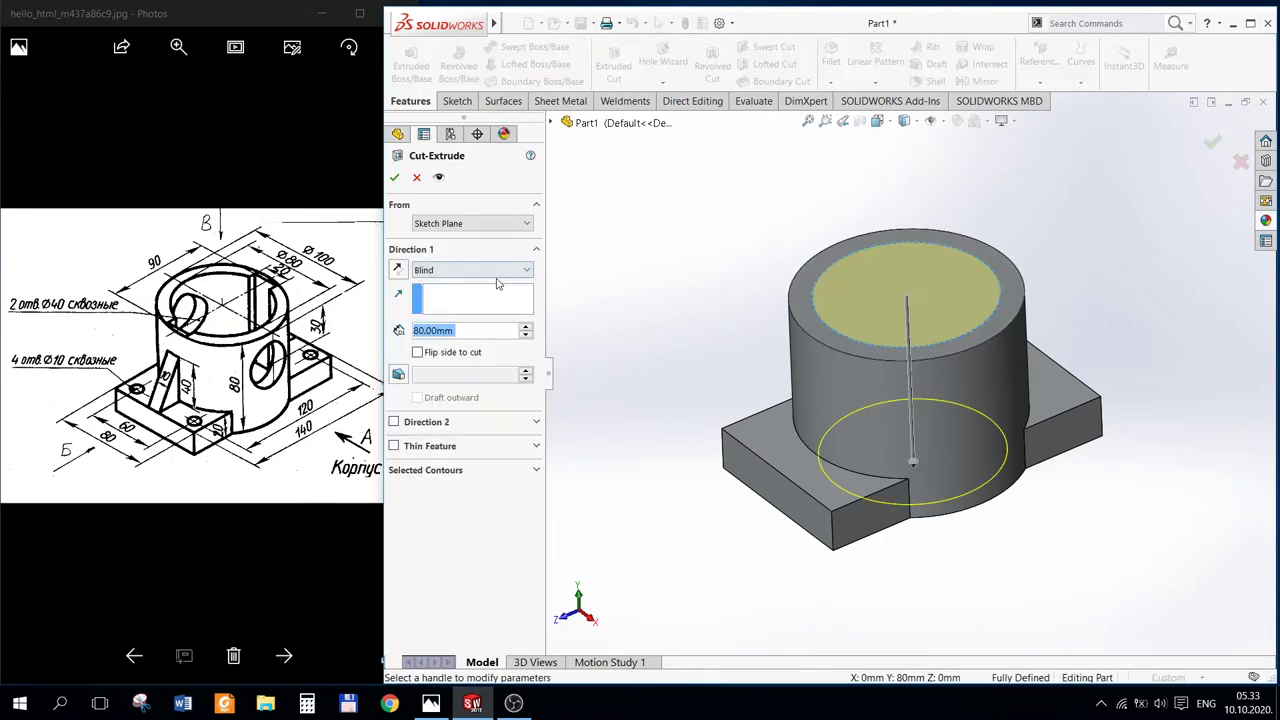
click(485, 271)
click(458, 295)
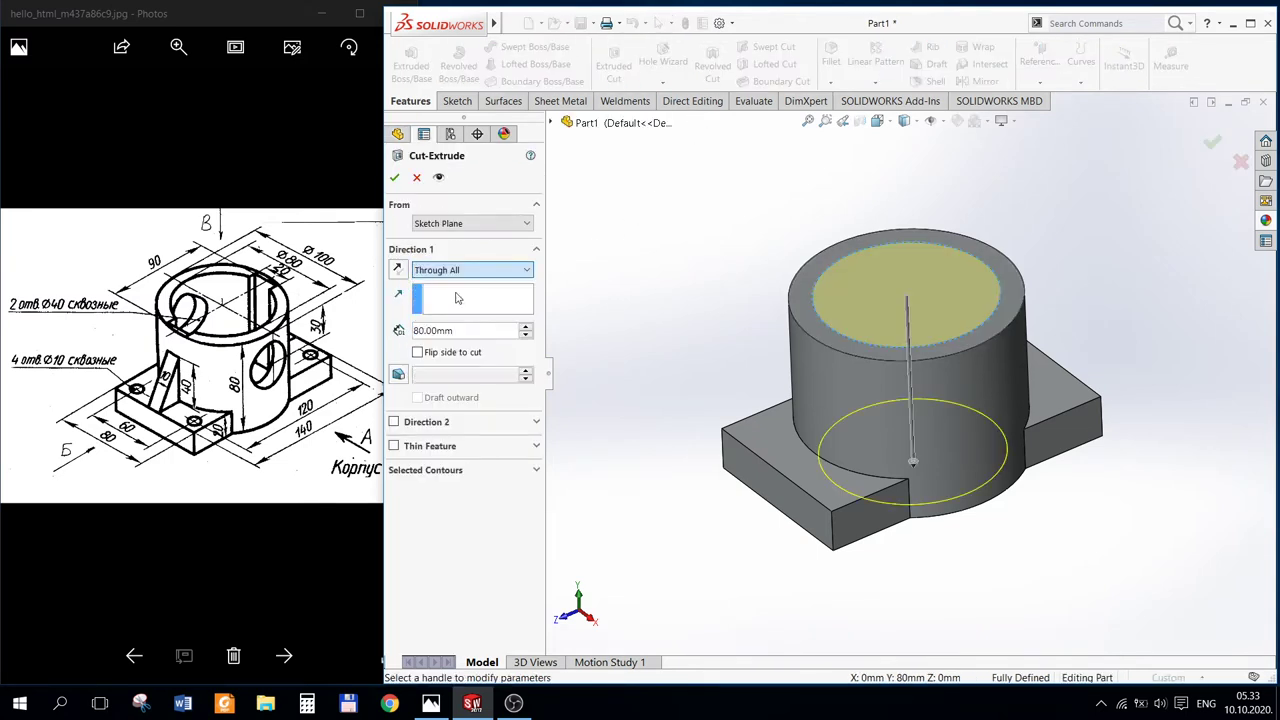
click(395, 178)
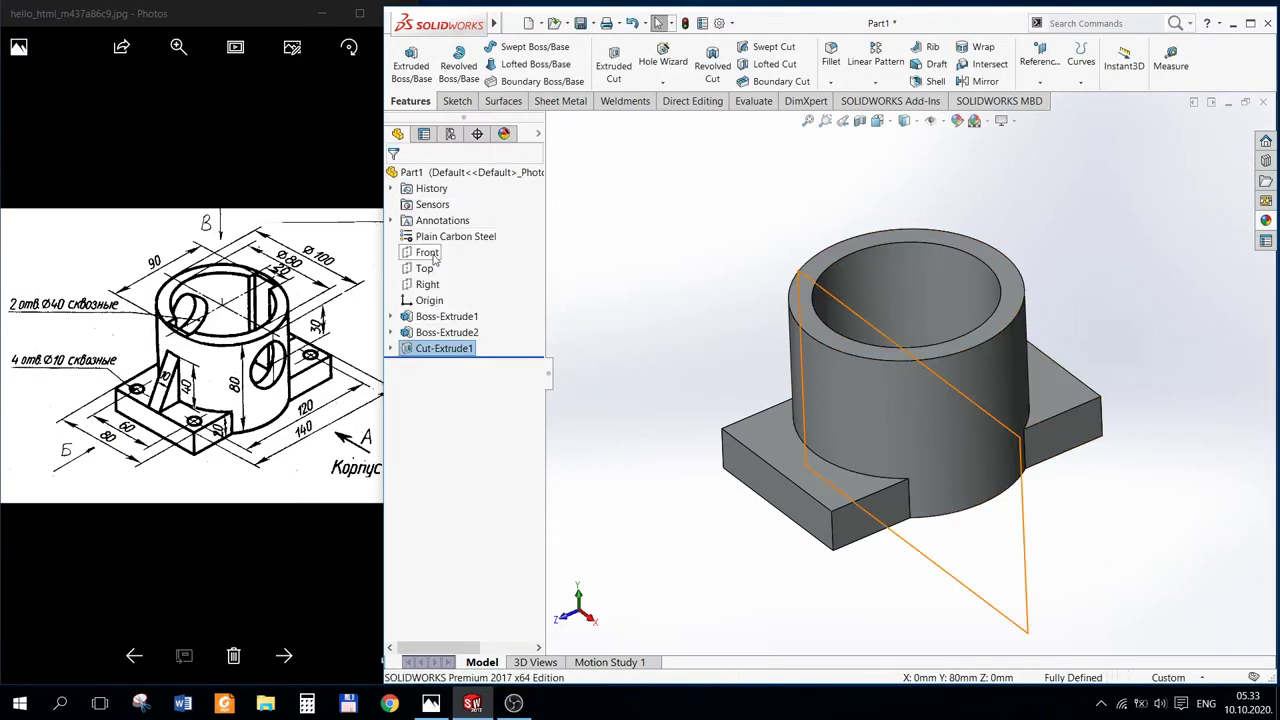
Step: On the Right plane, draw a circle and make its centre vertical with the origin
click(425, 284)
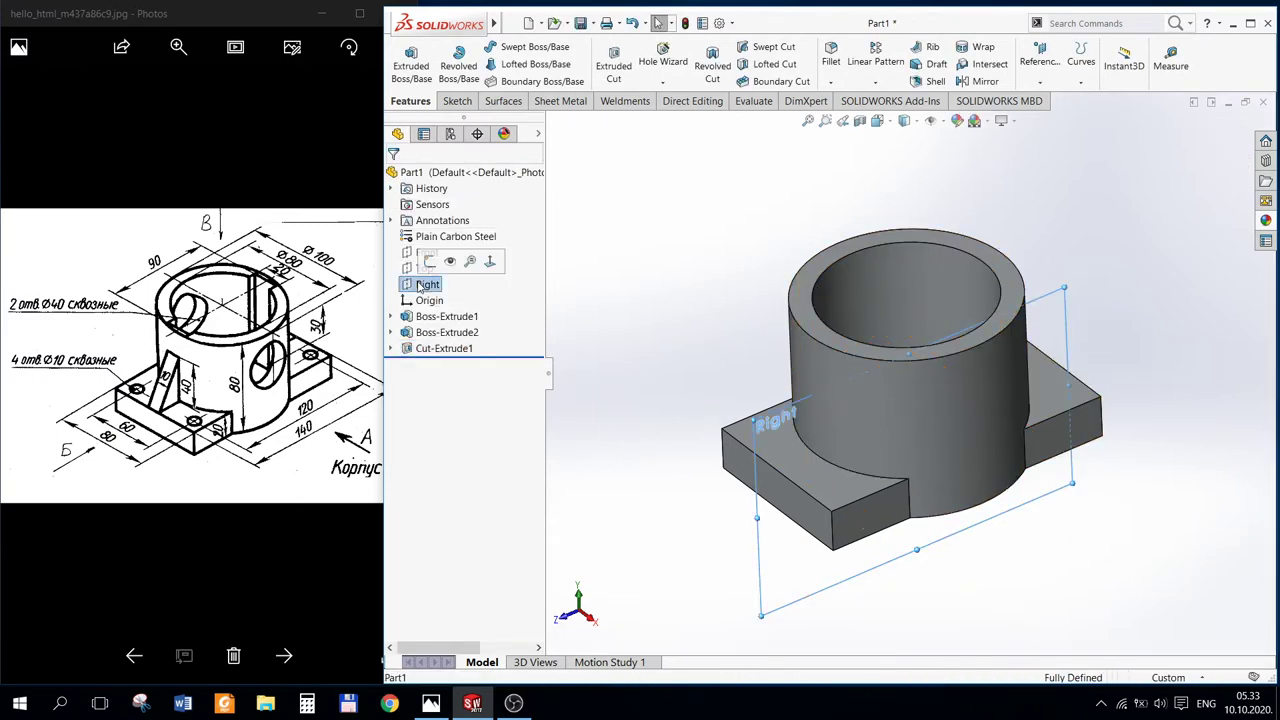
click(455, 101)
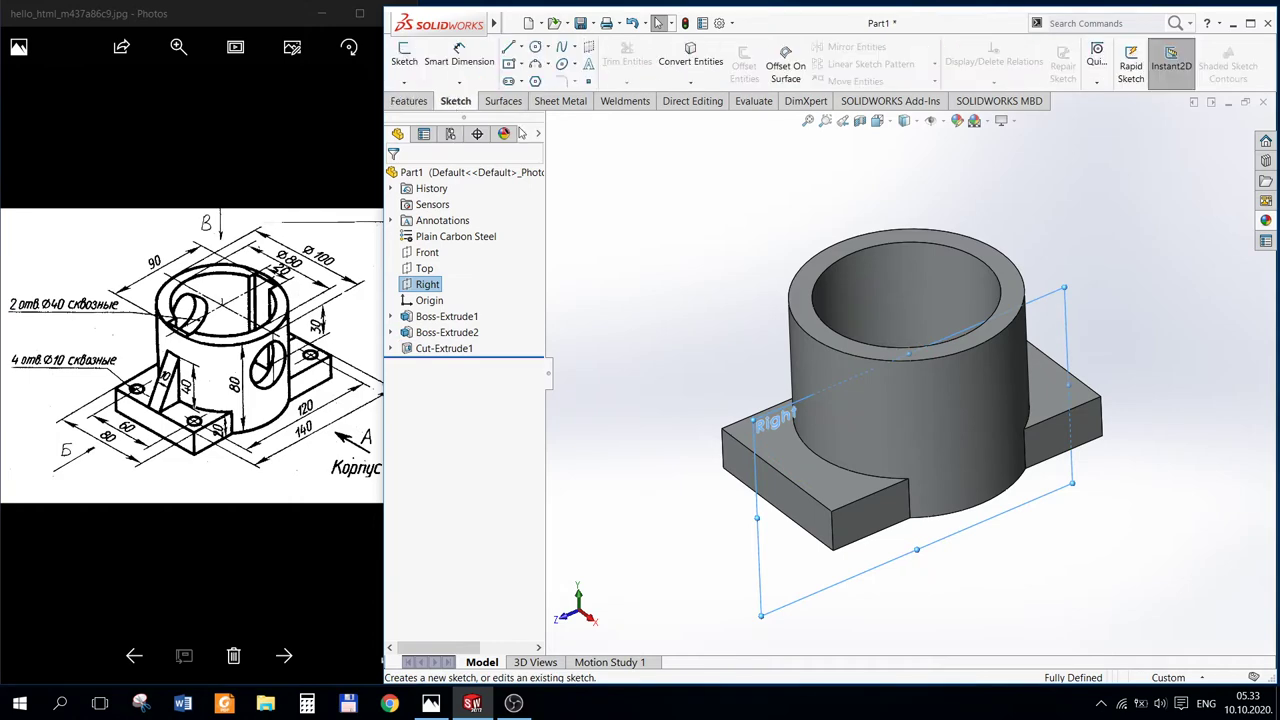
click(404, 55)
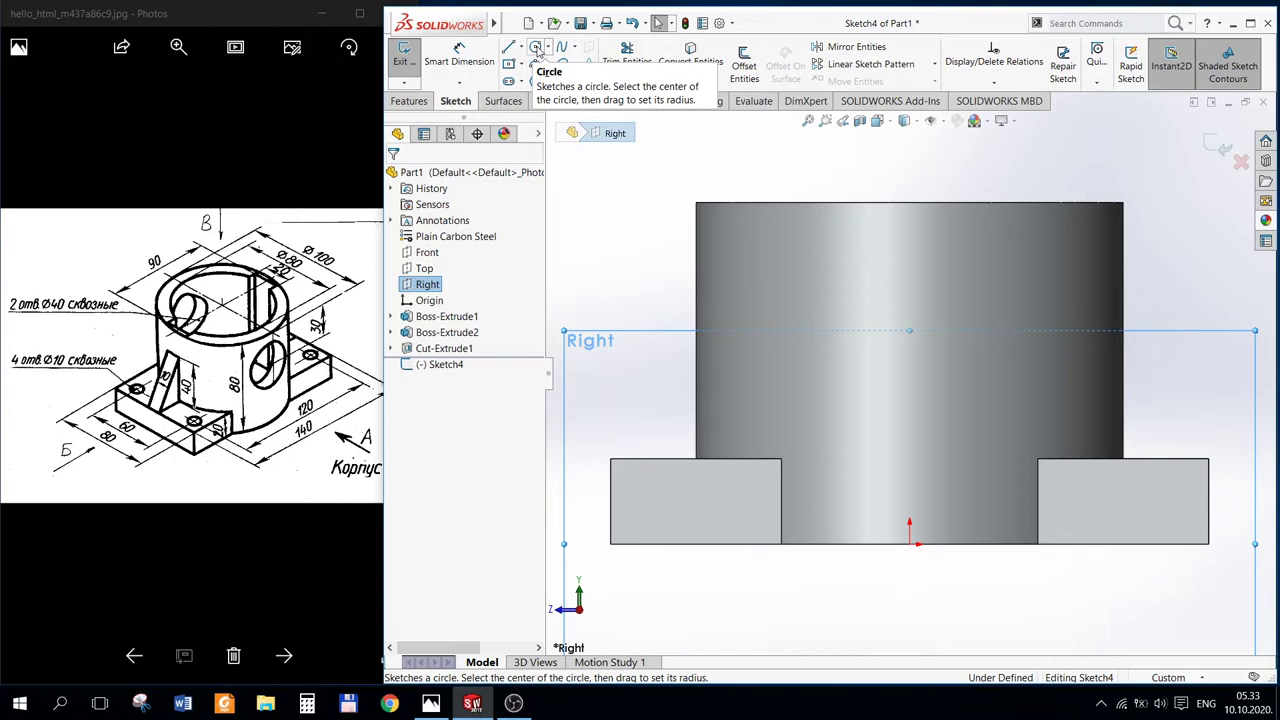
click(537, 50)
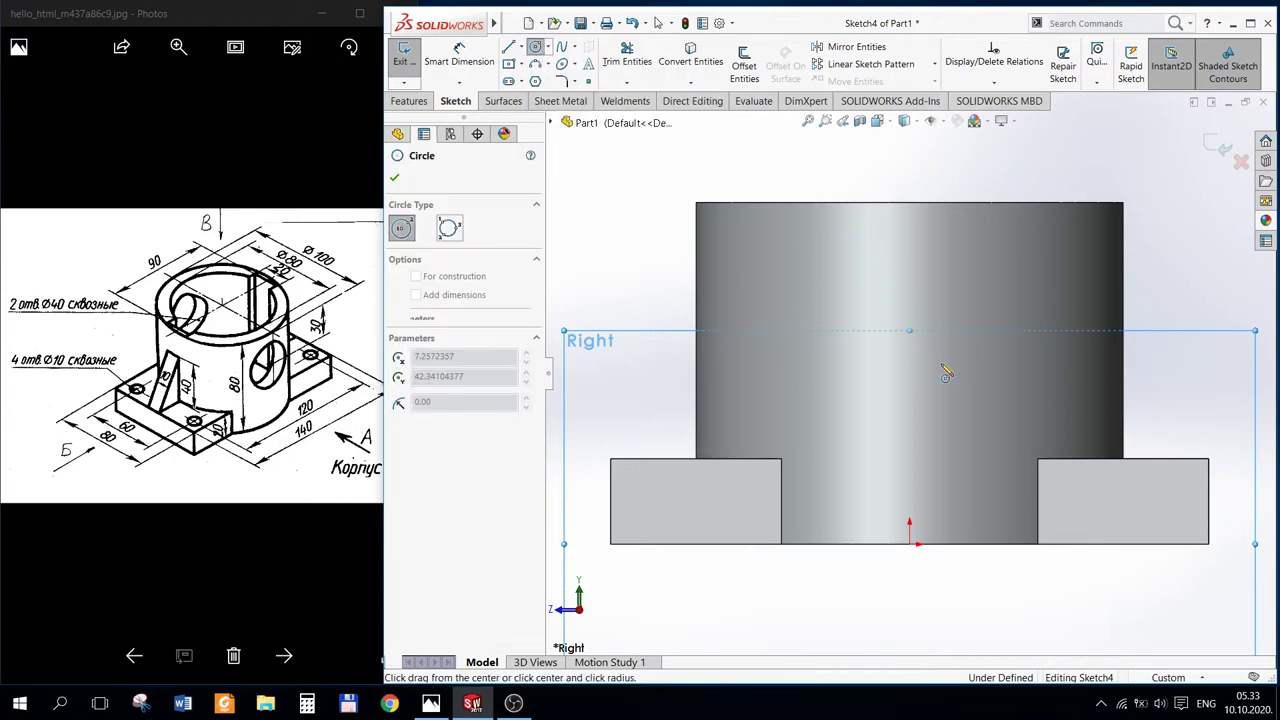
drag(941, 366, 941, 400)
key(Escape)
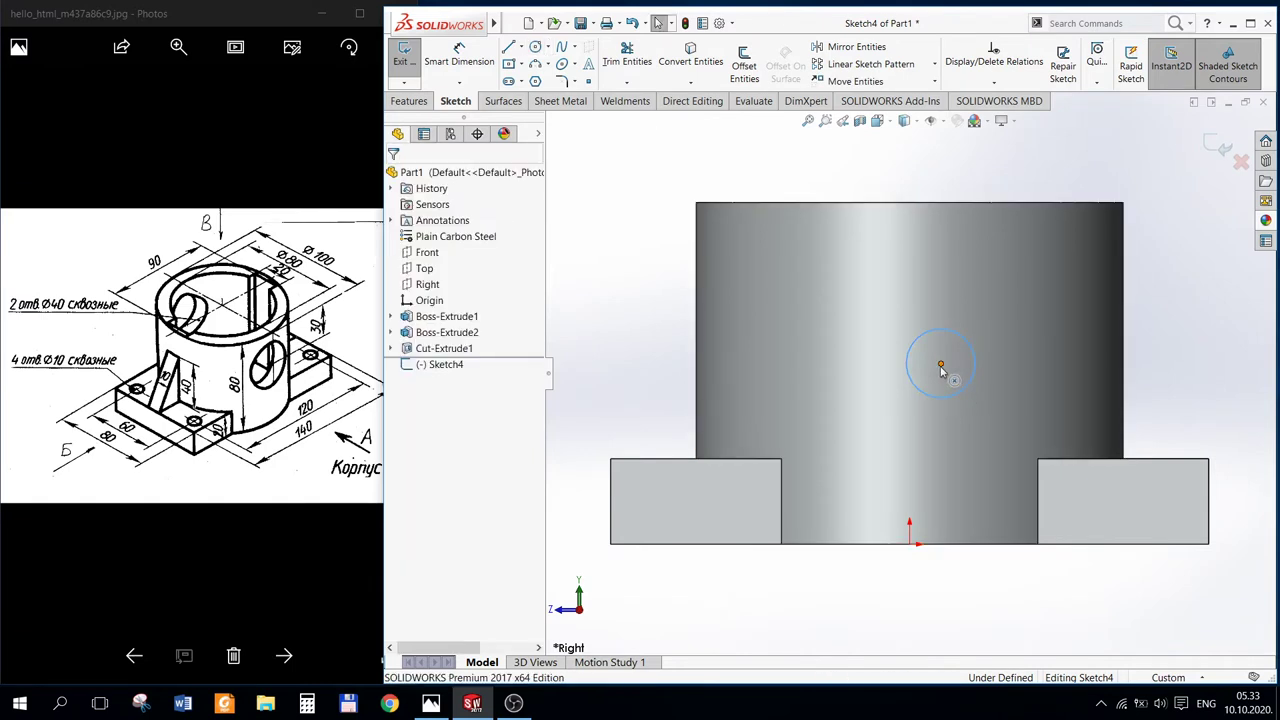
click(941, 368)
key(Escape)
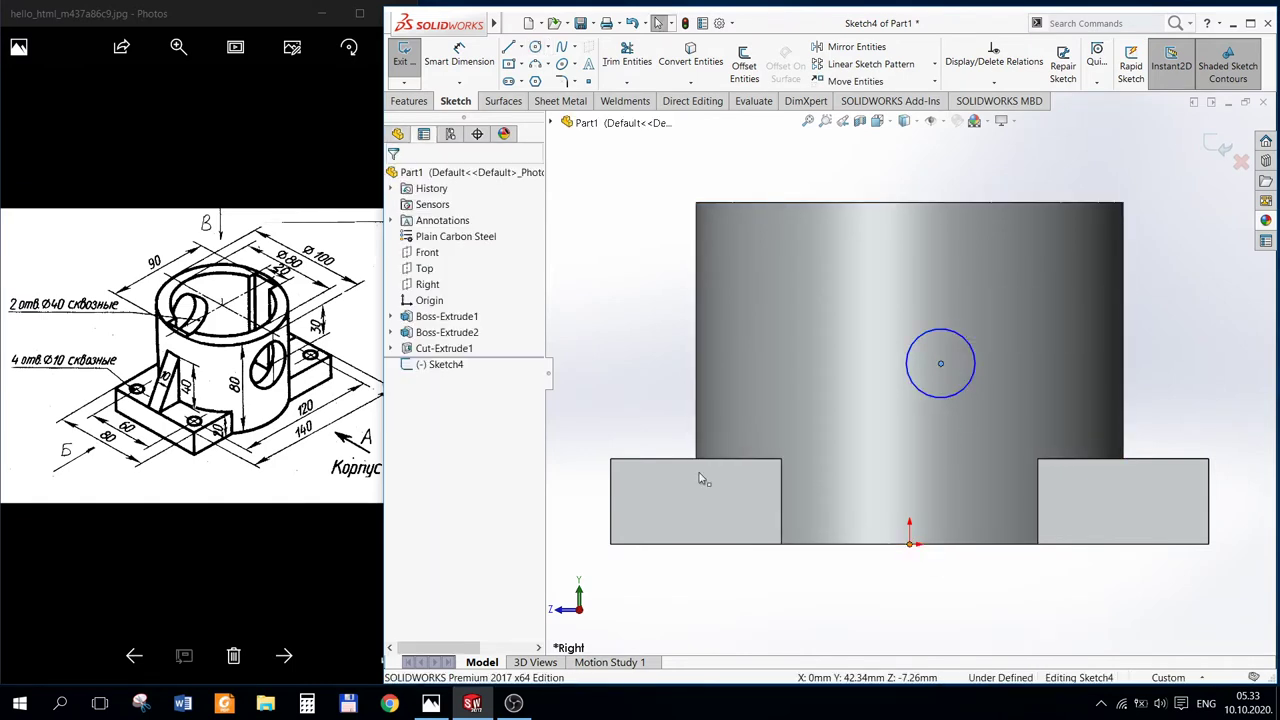
click(398, 433)
Step: Dimension the circle 30 mm below the cylinder's top edge, with a 40 mm diameter
key(d)
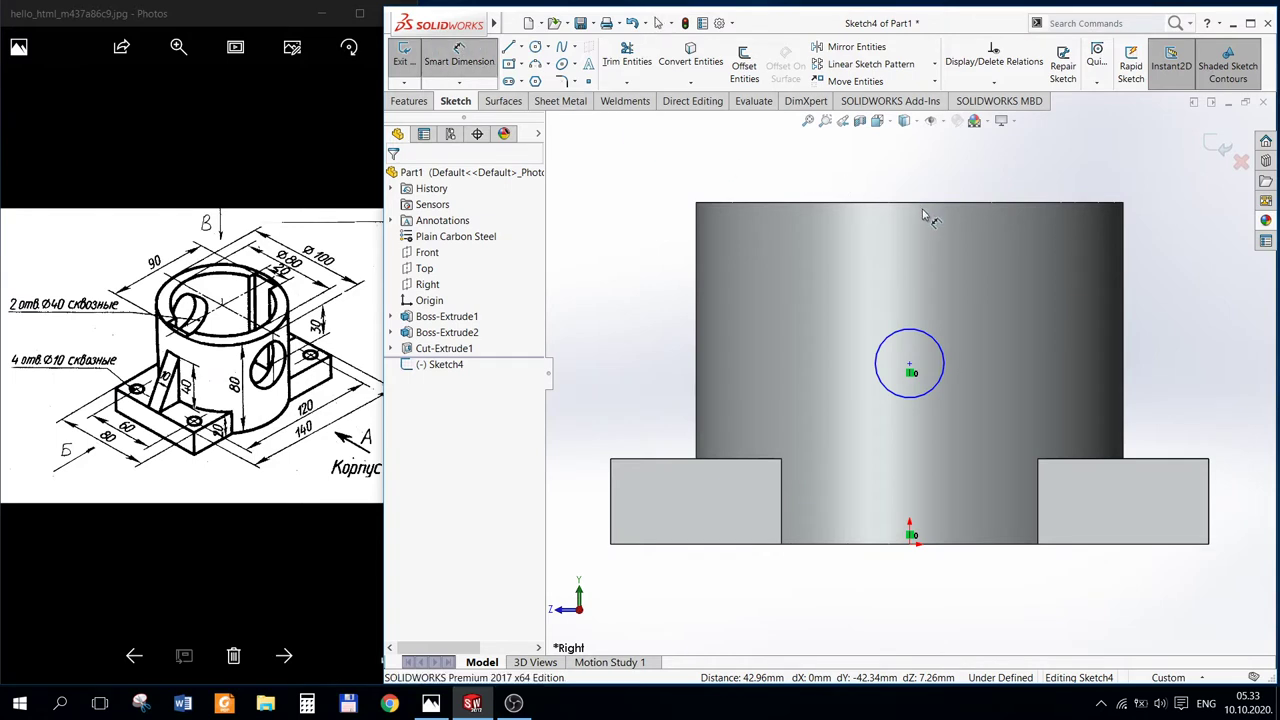
click(958, 204)
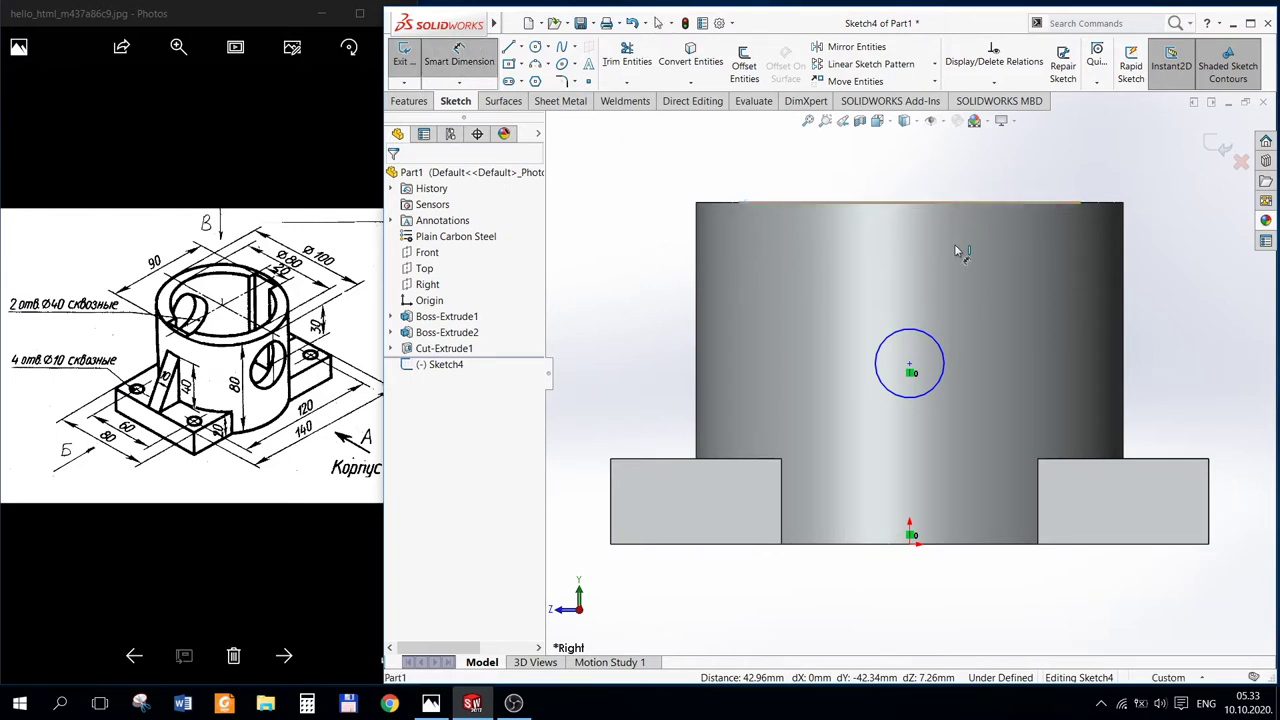
click(943, 372)
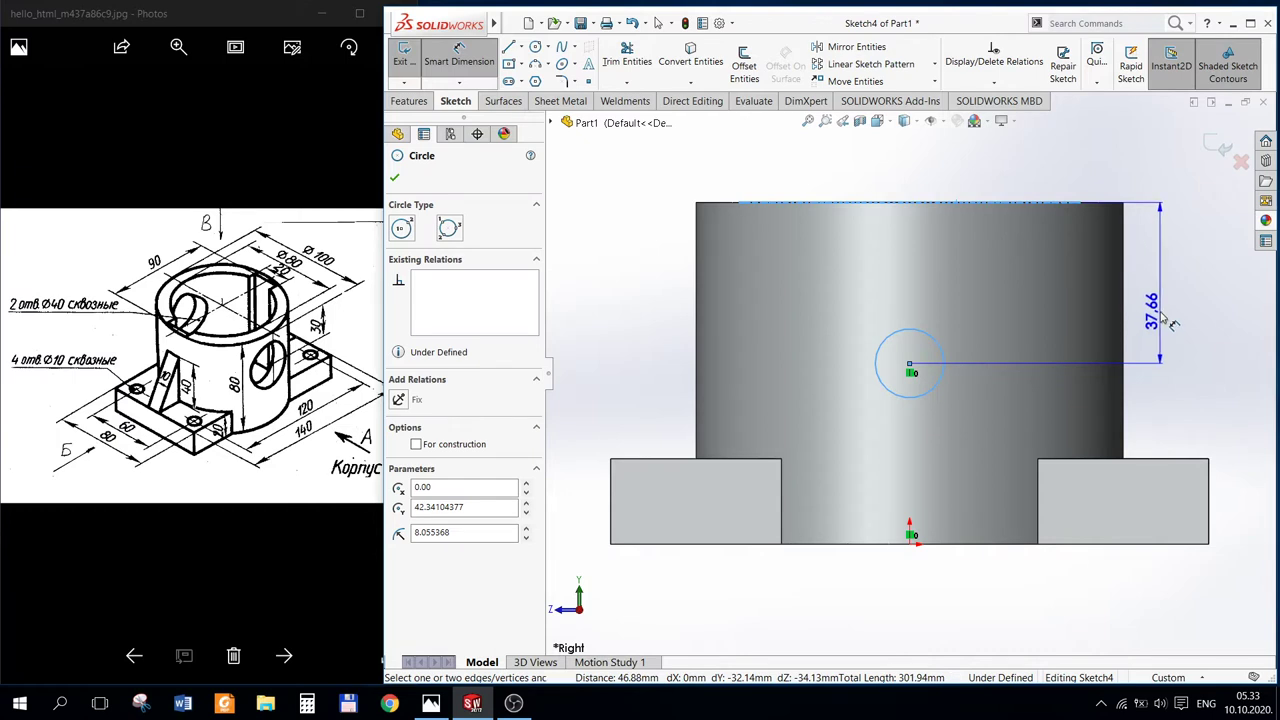
click(1170, 326)
text(30)
key(Return)
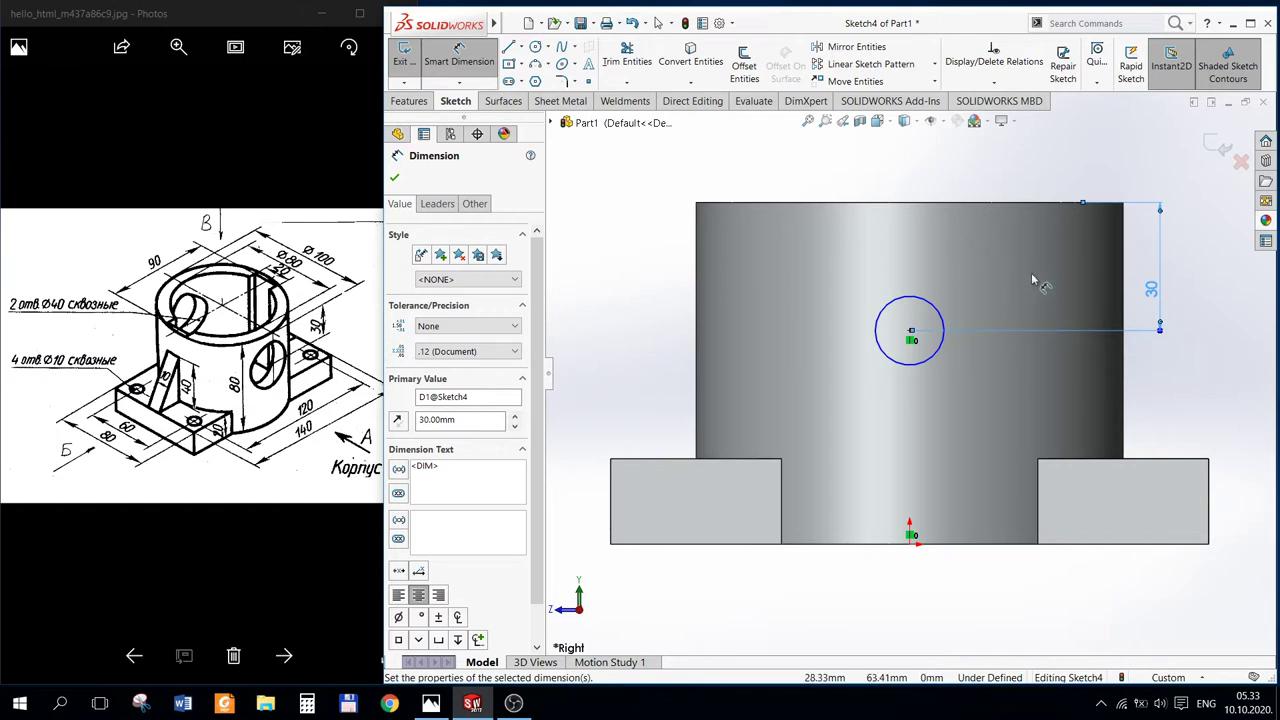
click(935, 308)
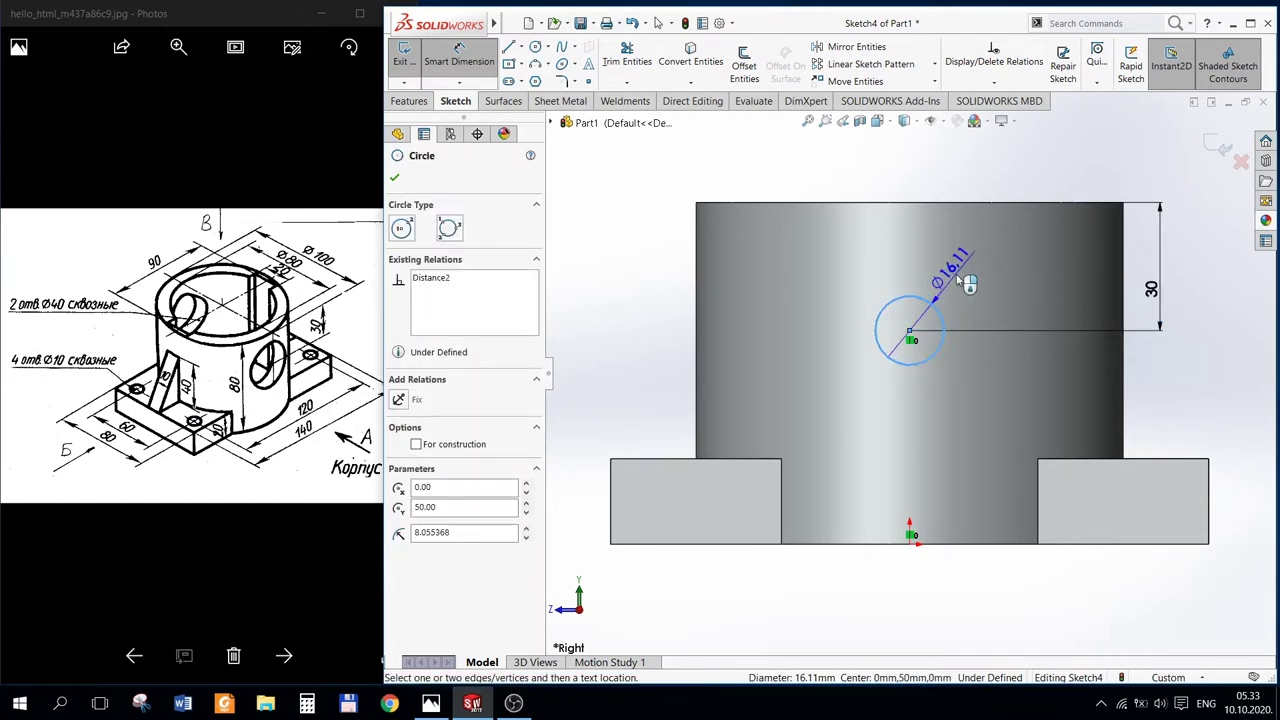
click(950, 290)
text(0)
key(Return)
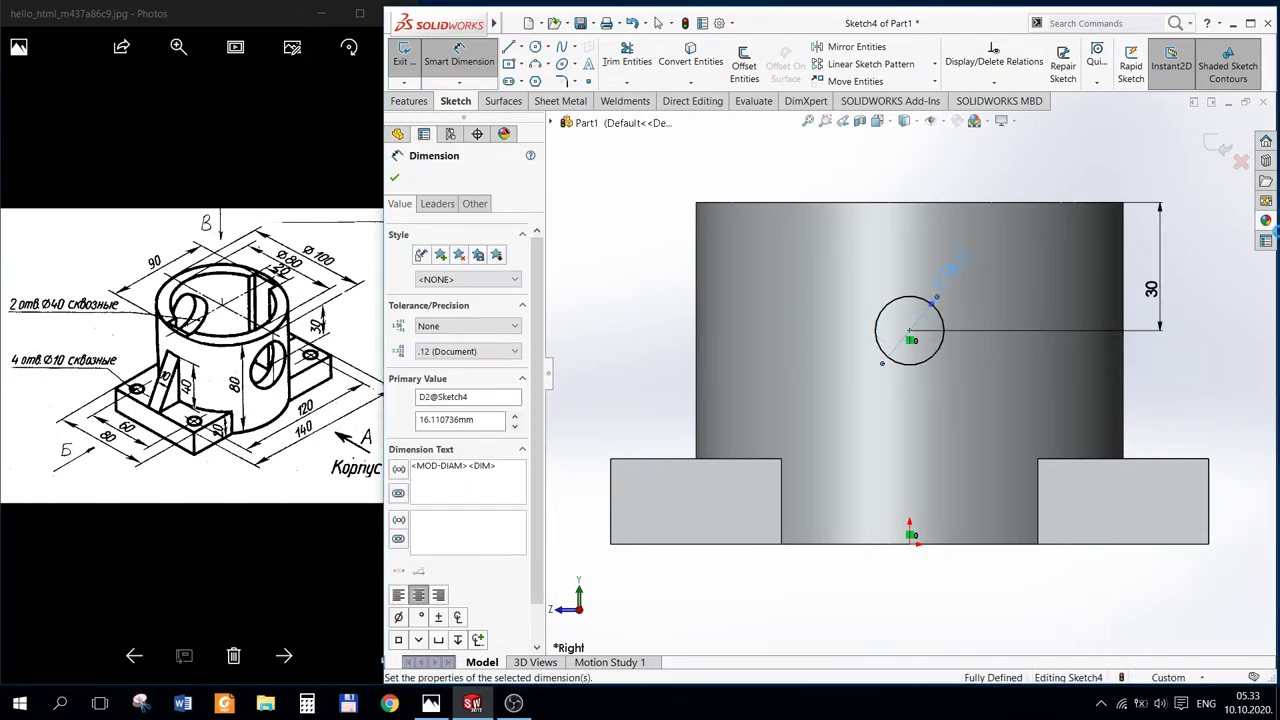
key(Escape)
key(ctrl+7)
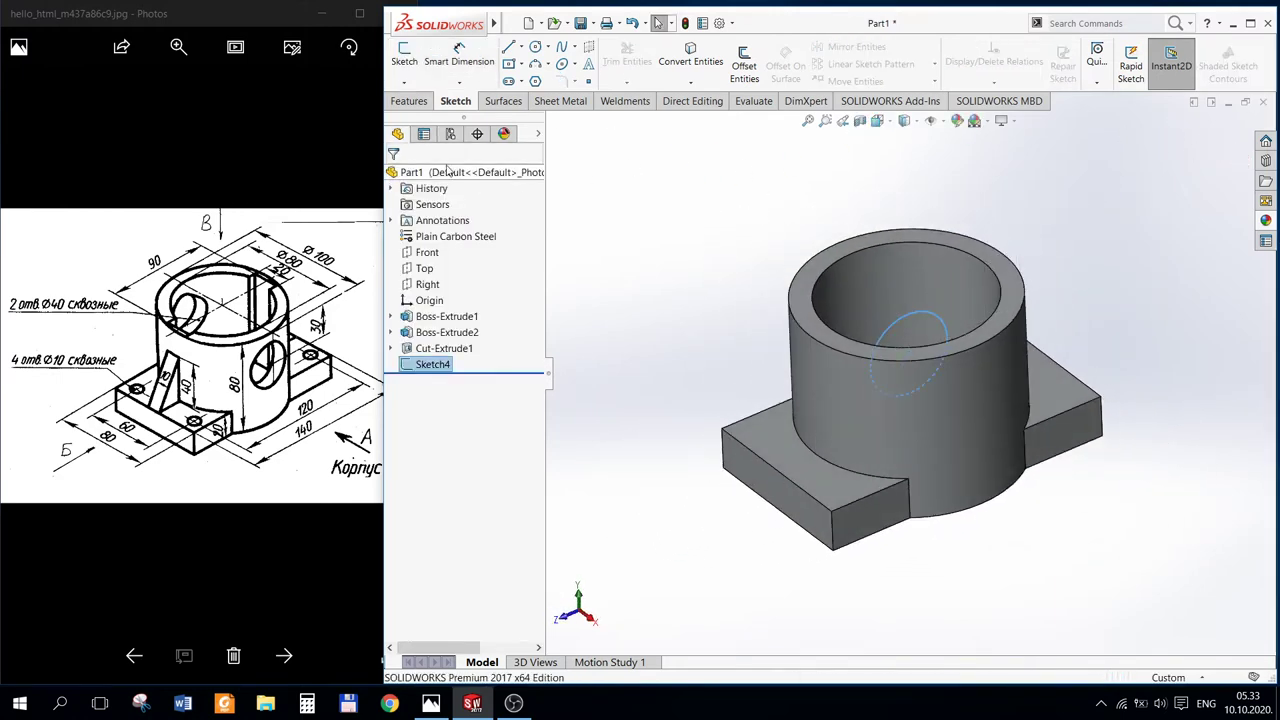
Step: Apply an Extruded Cut to the Ø40 circle with the Through All - Both end condition
click(424, 104)
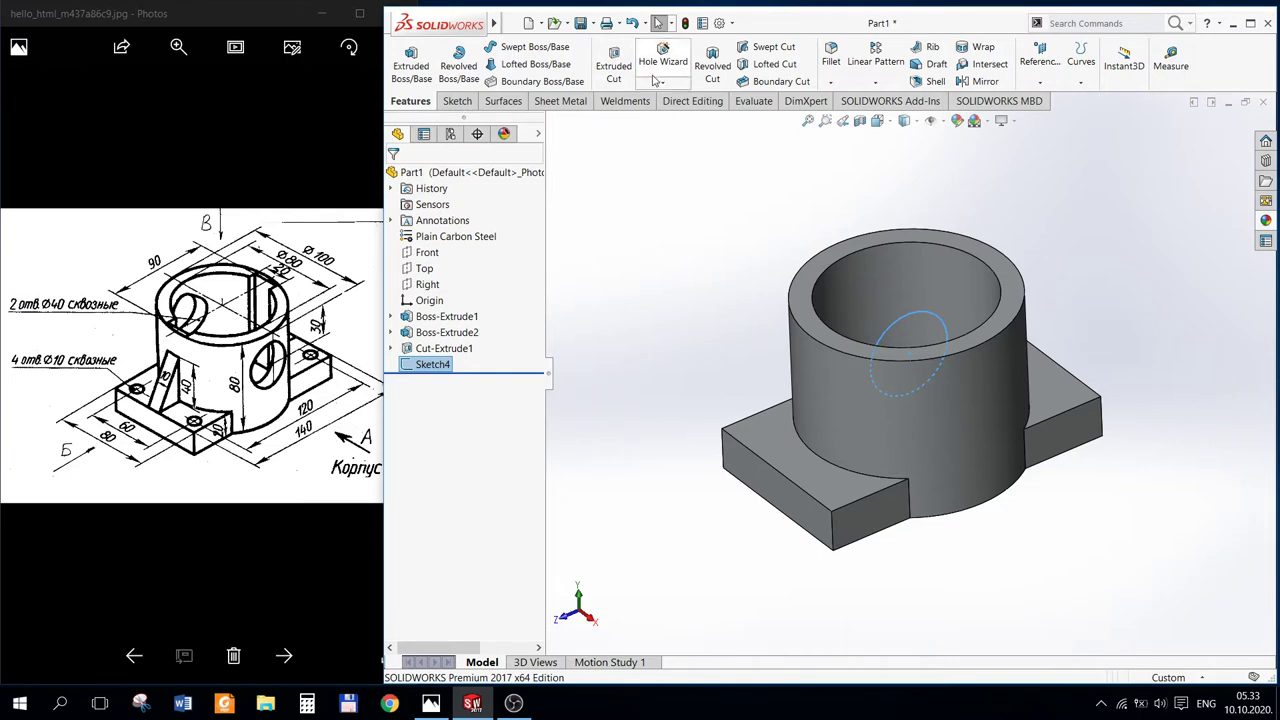
click(613, 65)
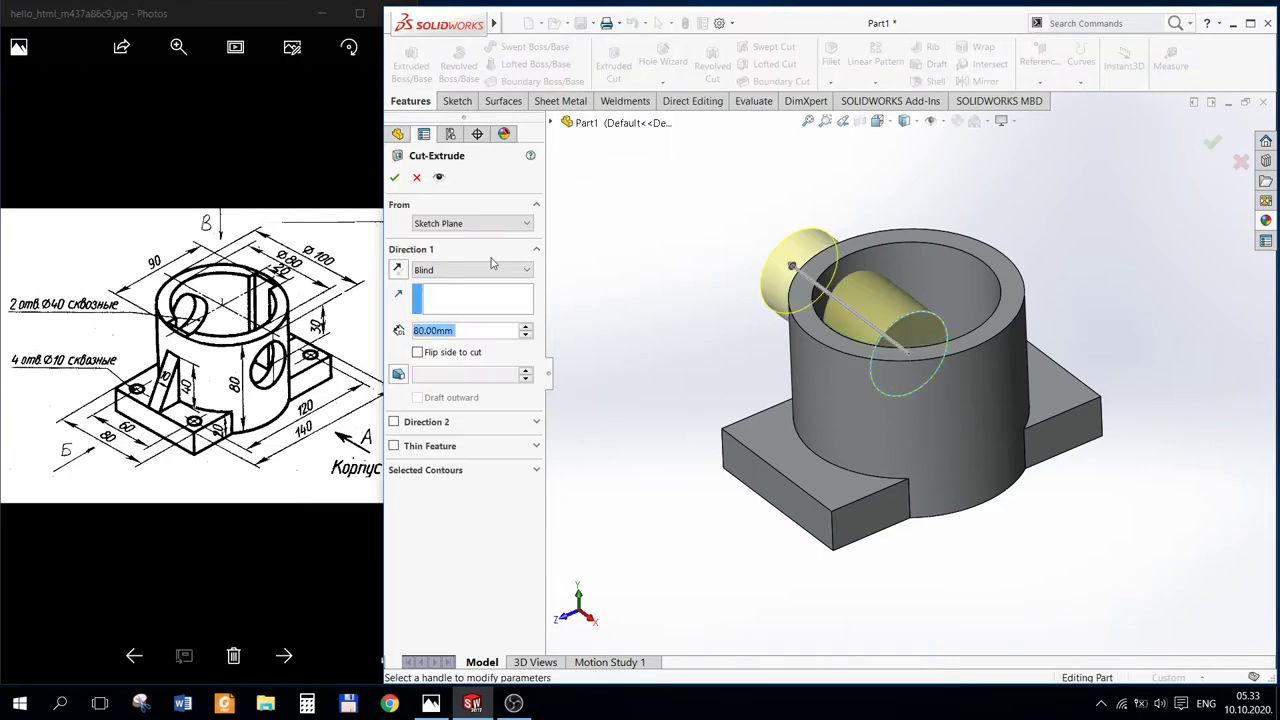
click(472, 270)
click(474, 308)
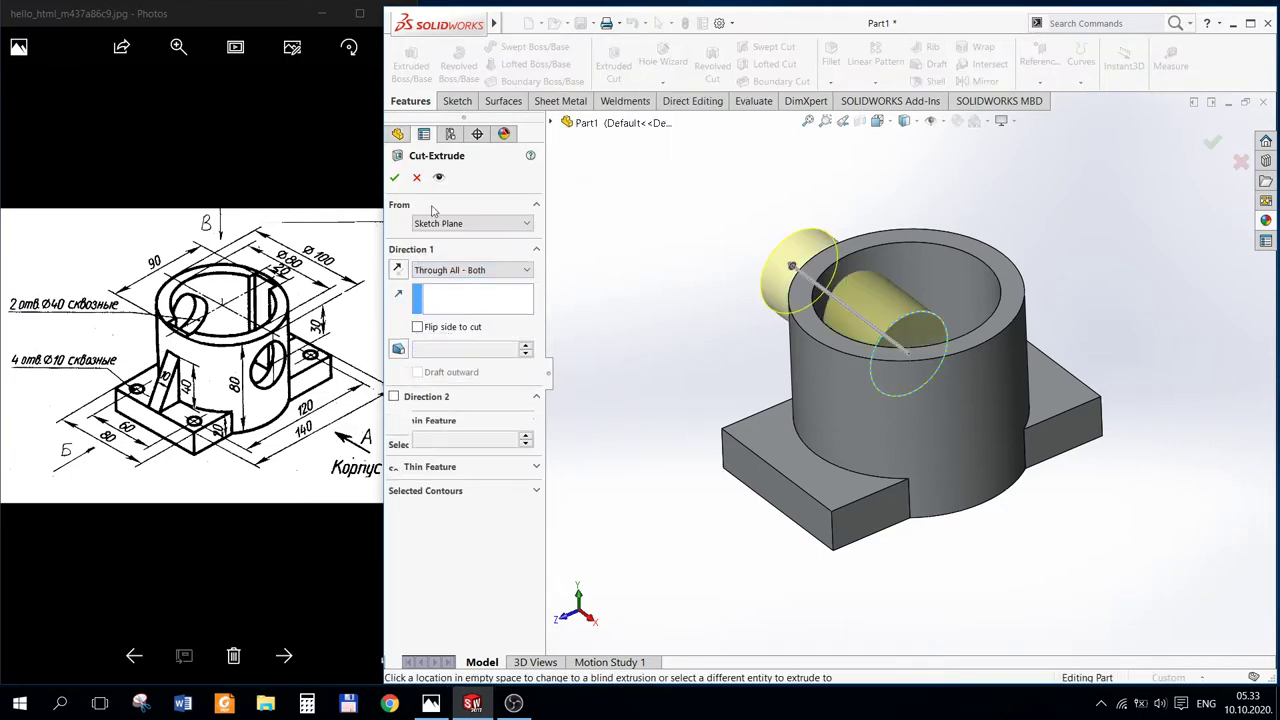
key(Return)
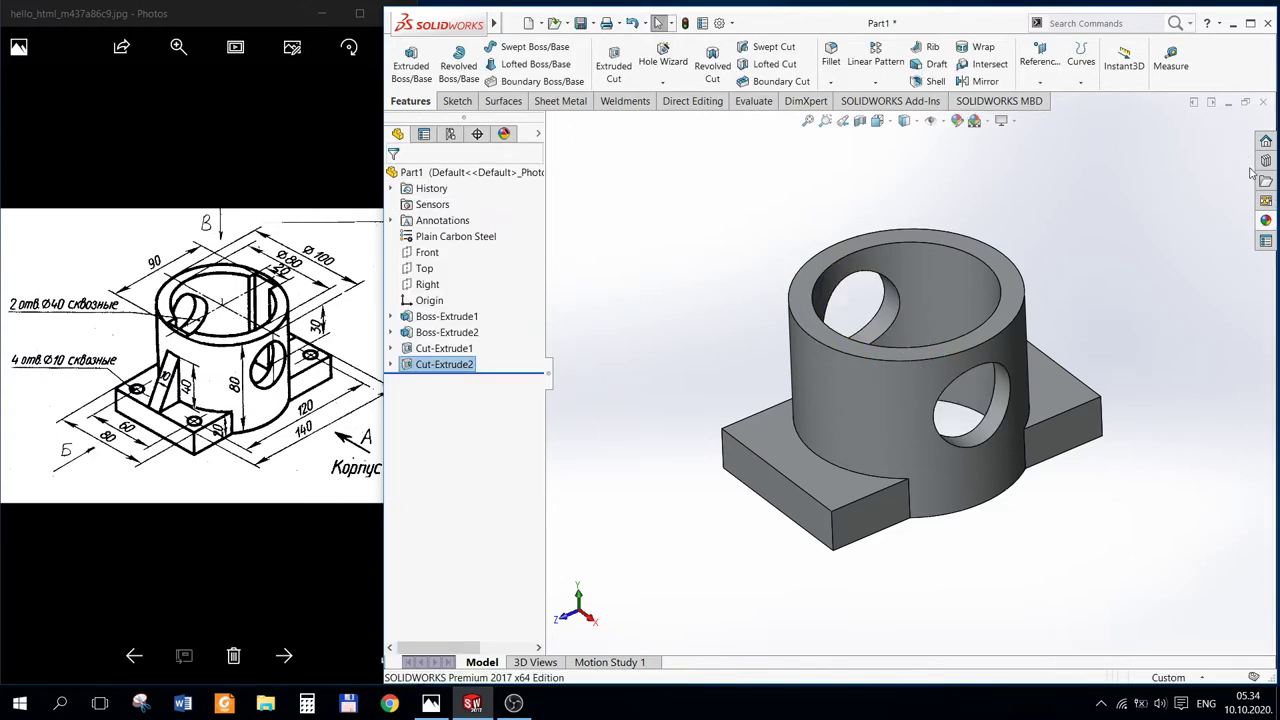
Step: On the cylinder's top face, draw a center rectangle anchored at the origin
click(1010, 266)
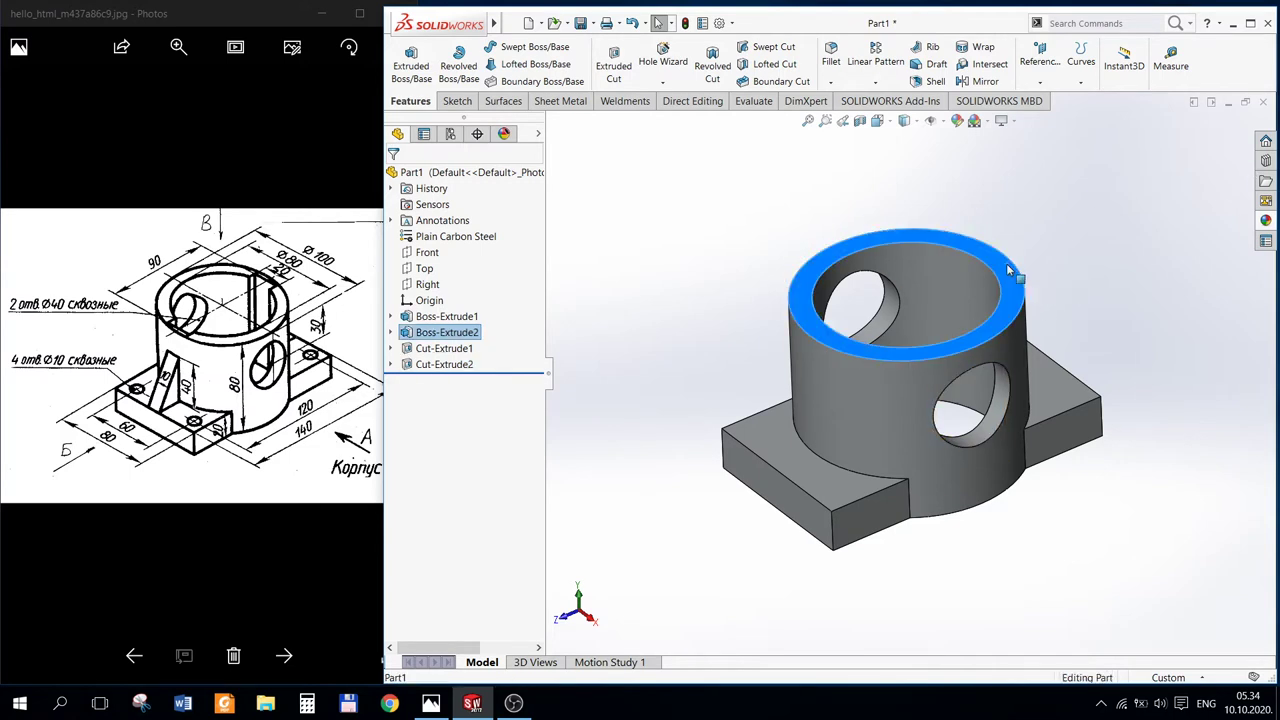
right_click(1008, 266)
click(1039, 246)
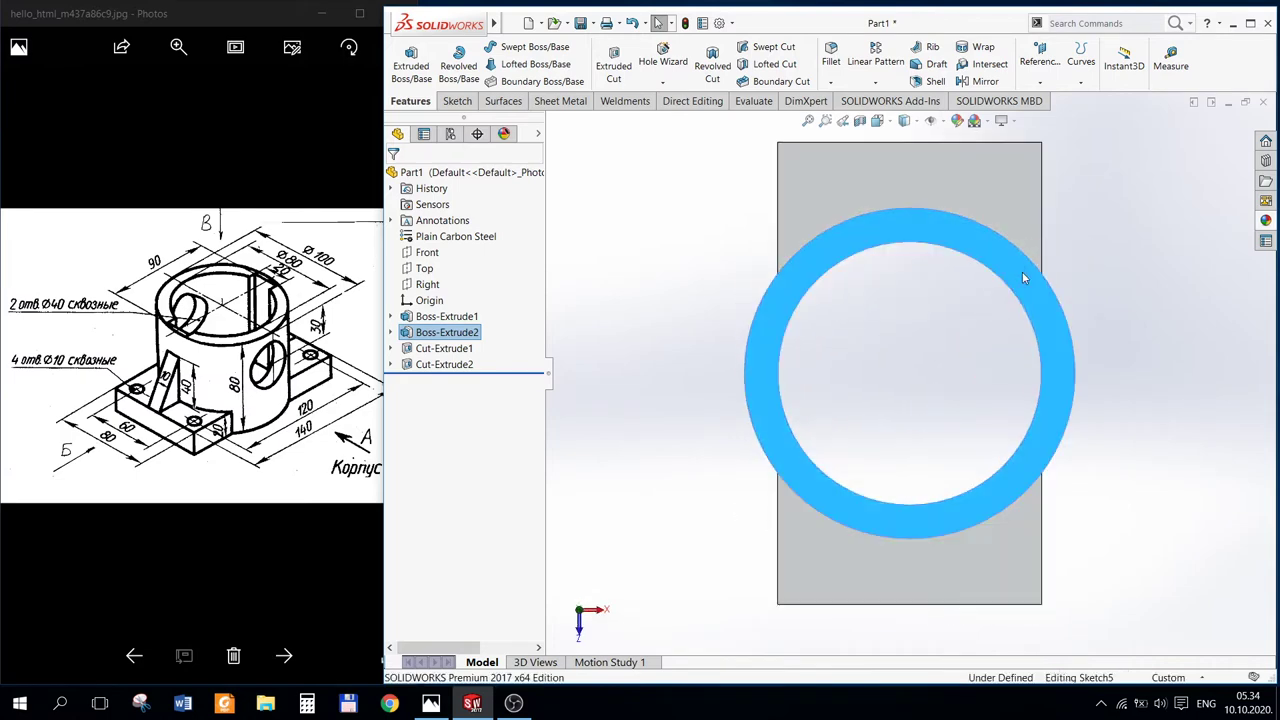
click(510, 64)
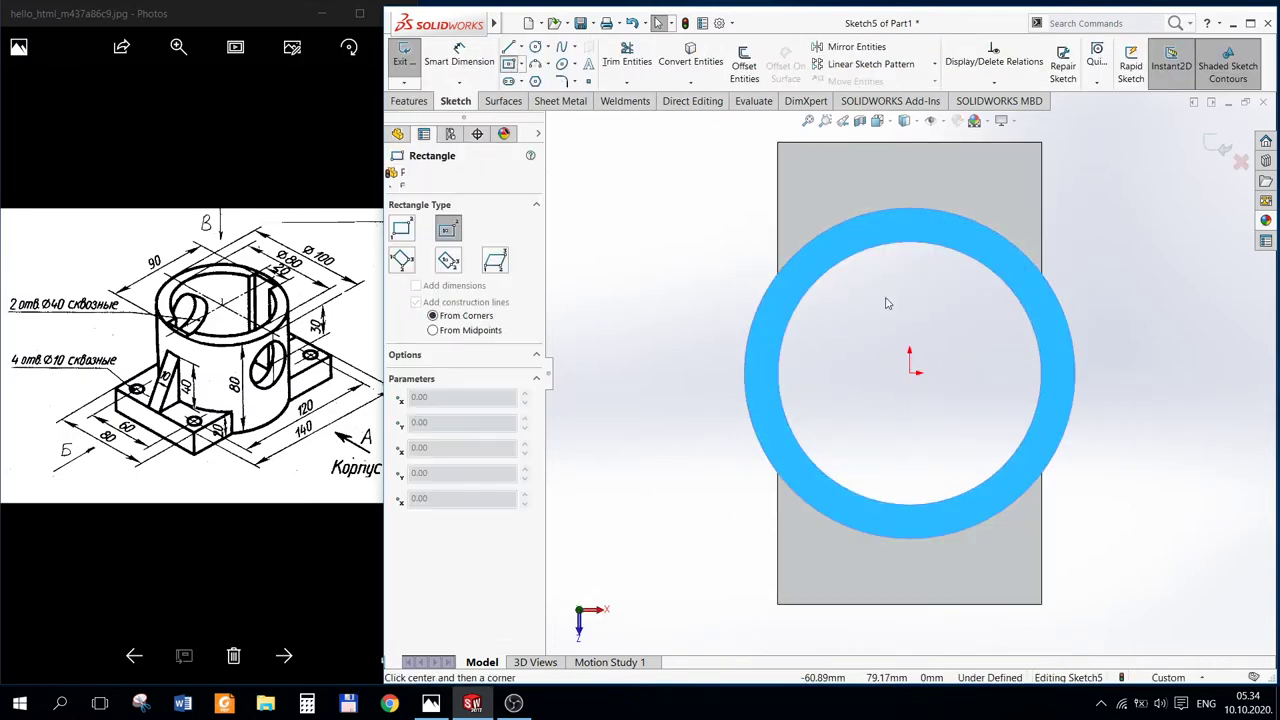
click(910, 373)
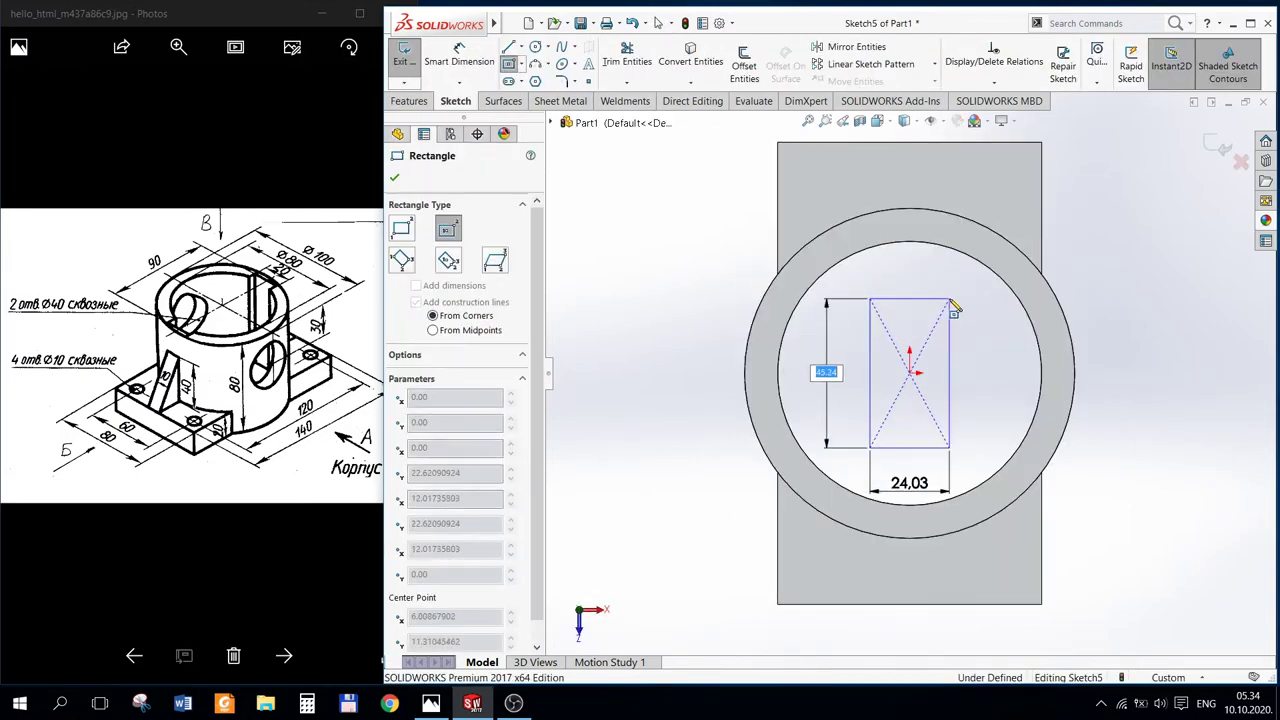
click(950, 298)
key(Escape)
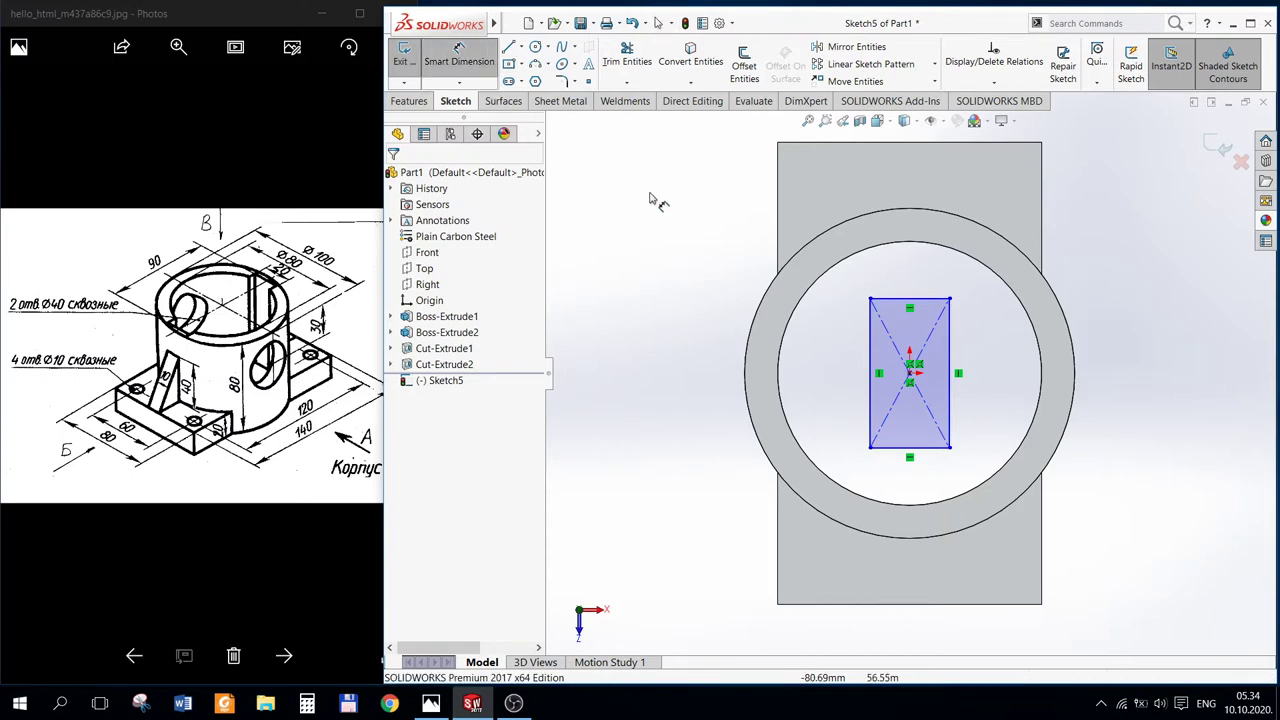
Step: Dimension the rectangle 90 mm long and 20 mm wide
click(951, 400)
click(975, 405)
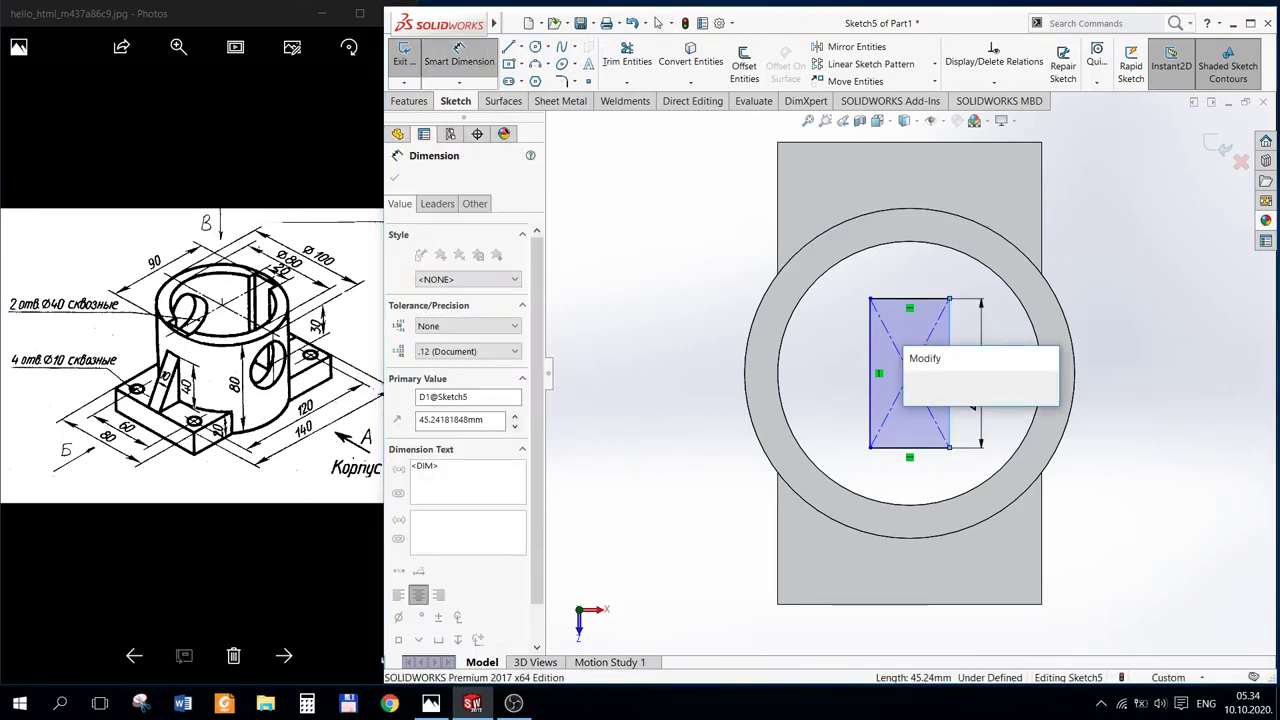
text(90)
key(Return)
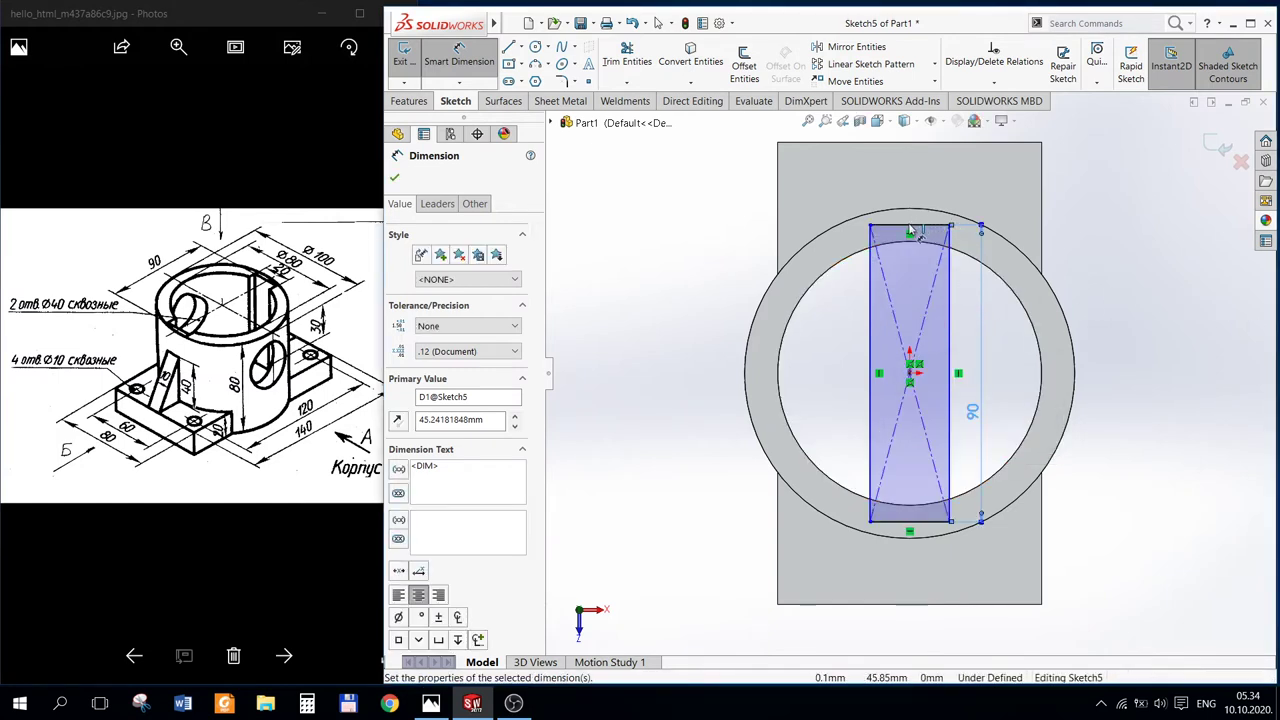
click(912, 227)
click(912, 183)
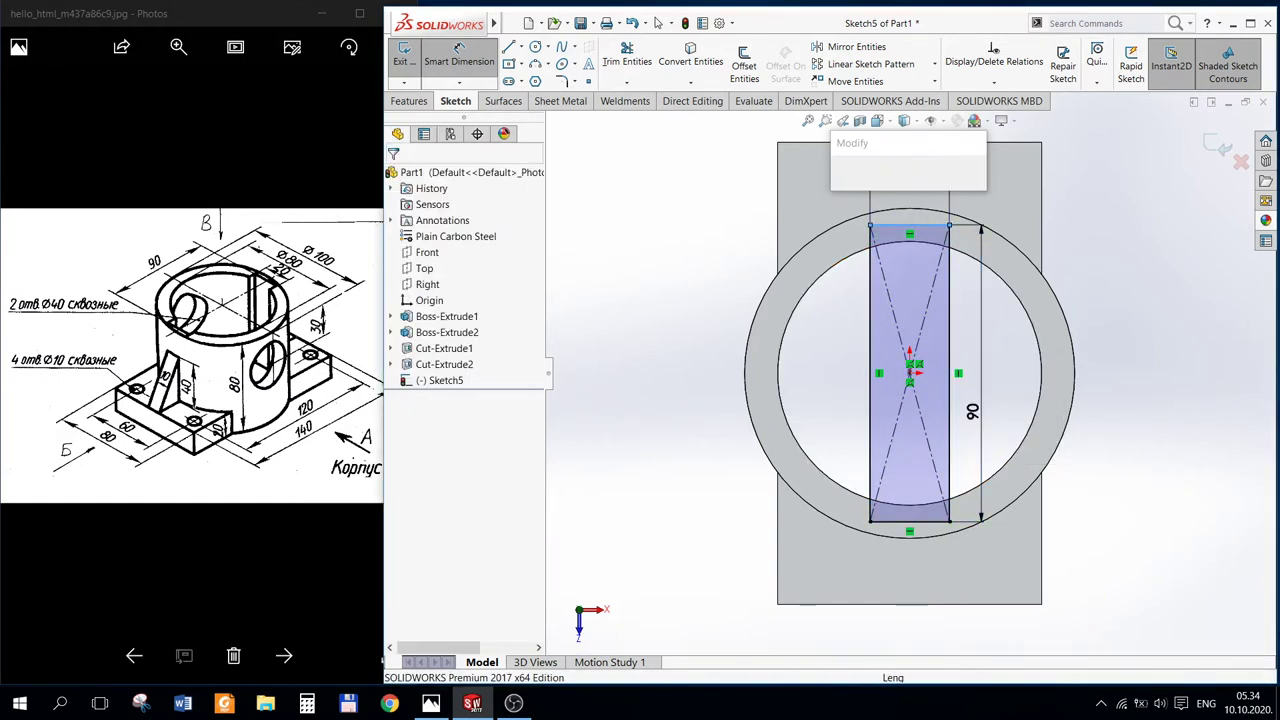
text(20)
key(Return)
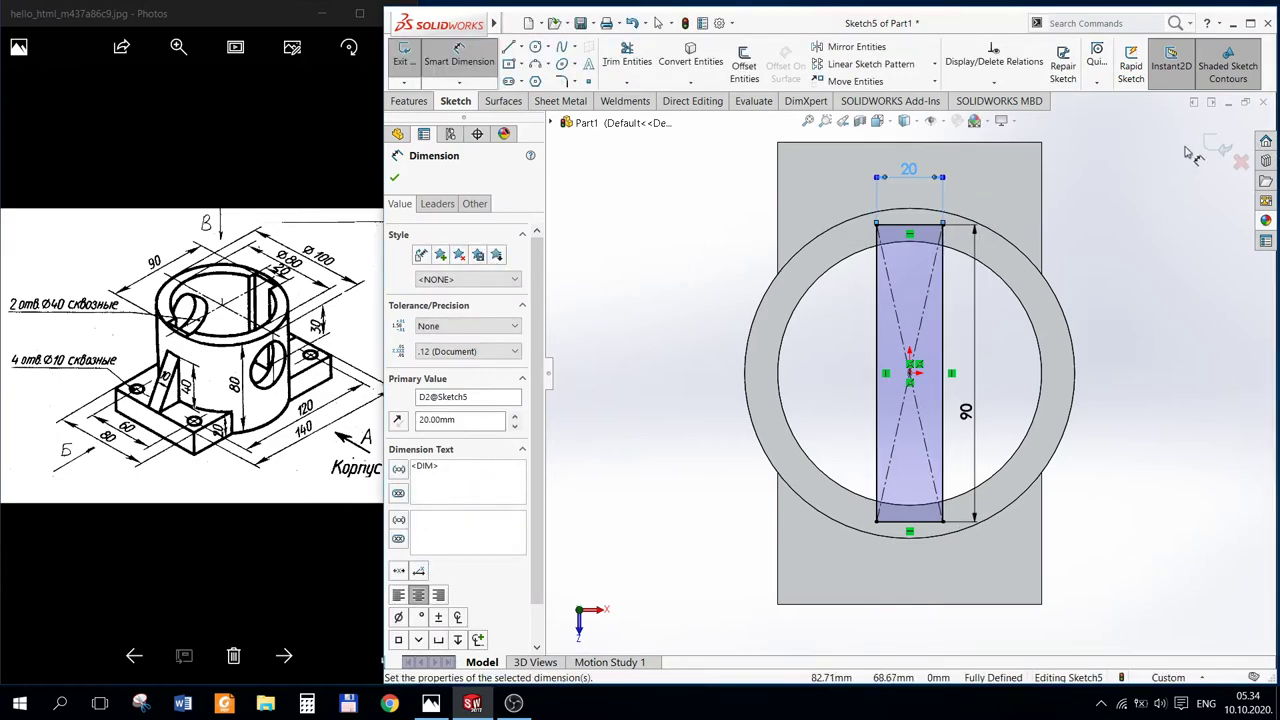
key(Escape)
key(ctrl+7)
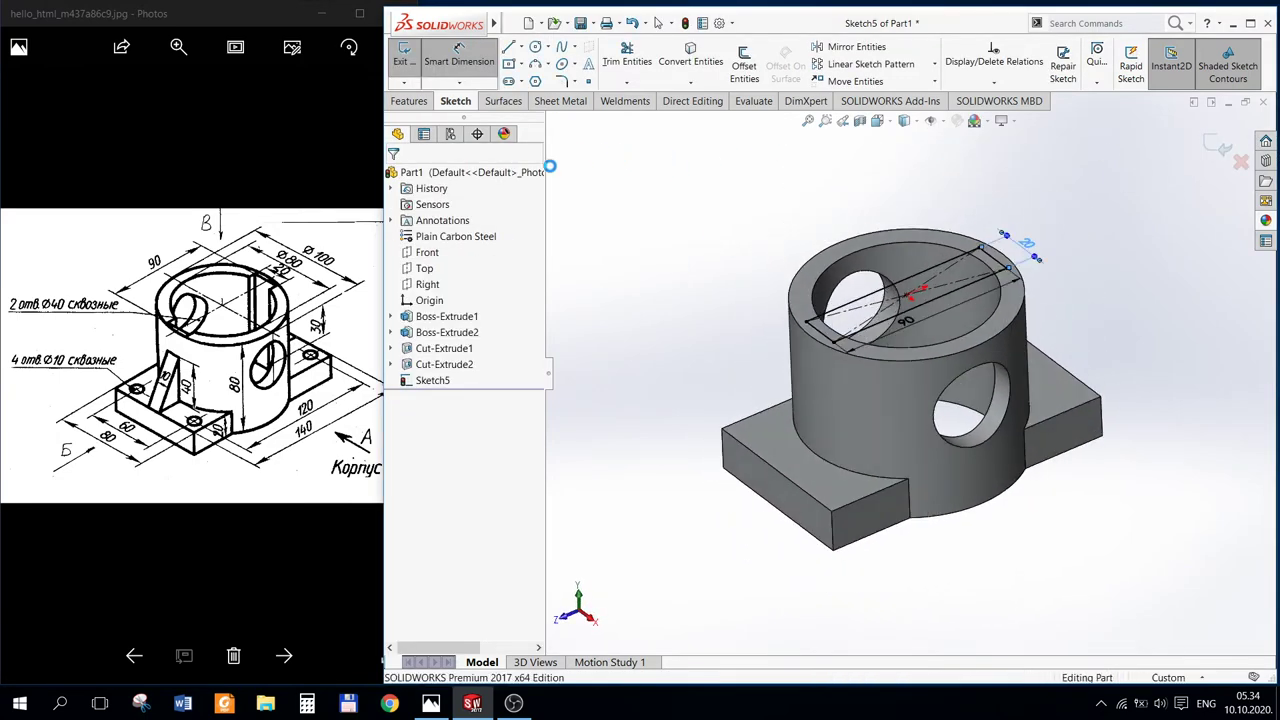
Step: Cut Sketch5's rectangle Through All as Cut-Extrude3, leaving slots in the cylinder wall
click(404, 55)
click(627, 62)
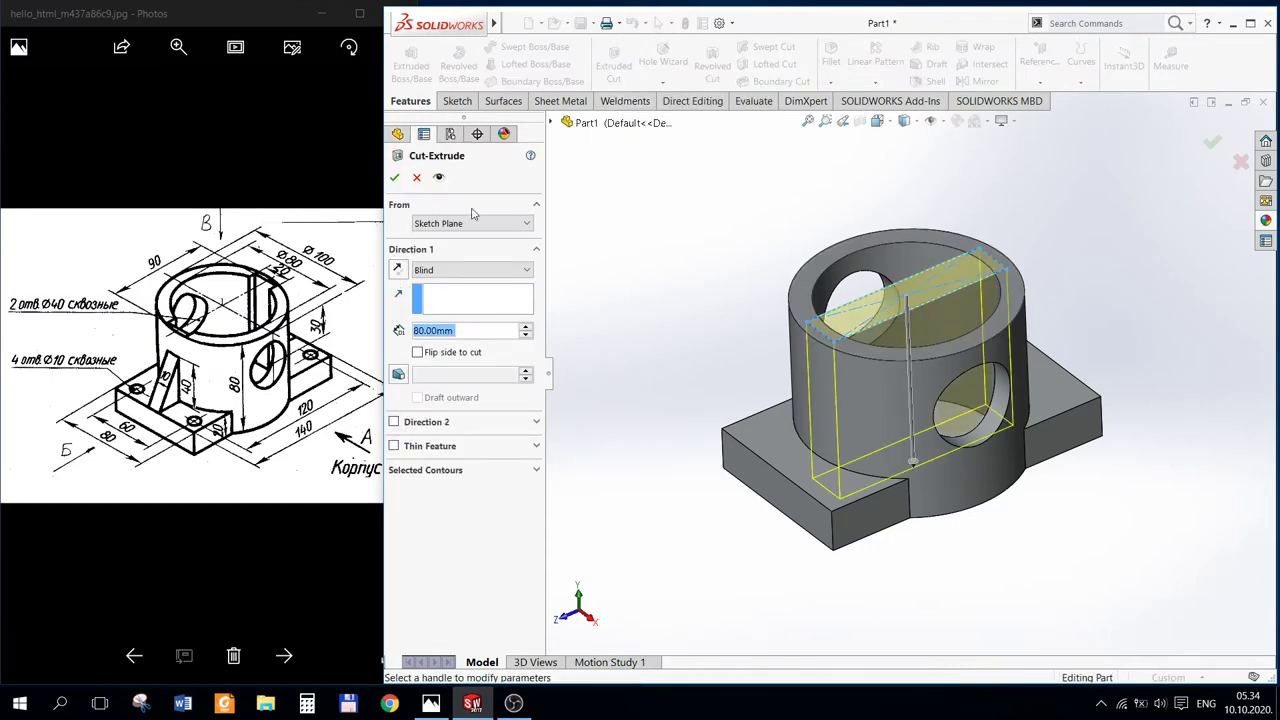
click(472, 270)
click(460, 296)
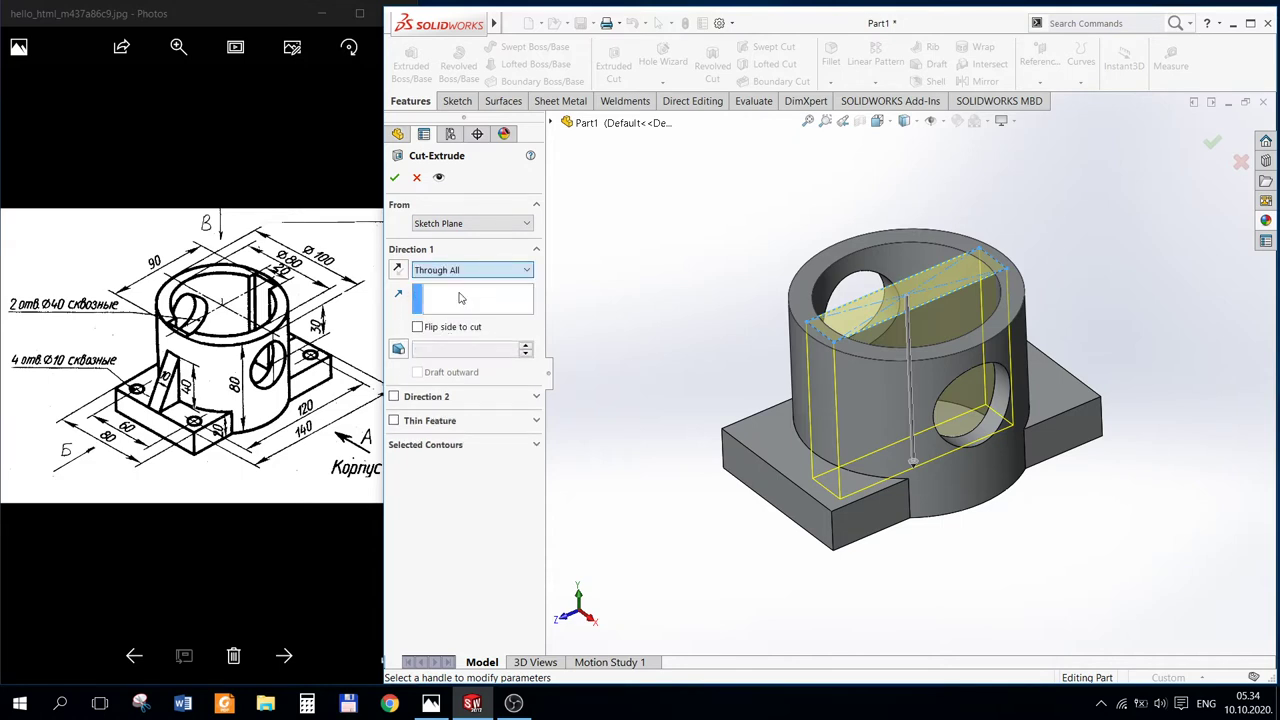
click(395, 178)
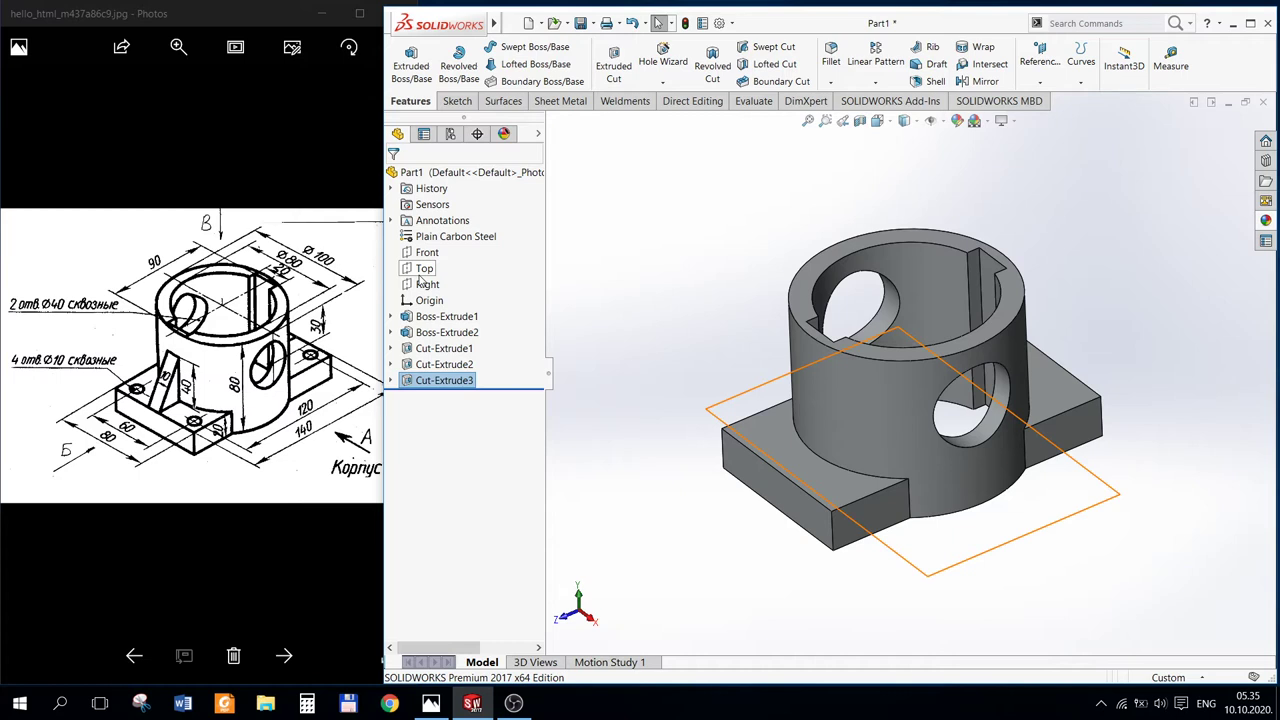
Step: On the Right plane, draw a slanted line from the base block's corner plus a short horizontal line
click(426, 284)
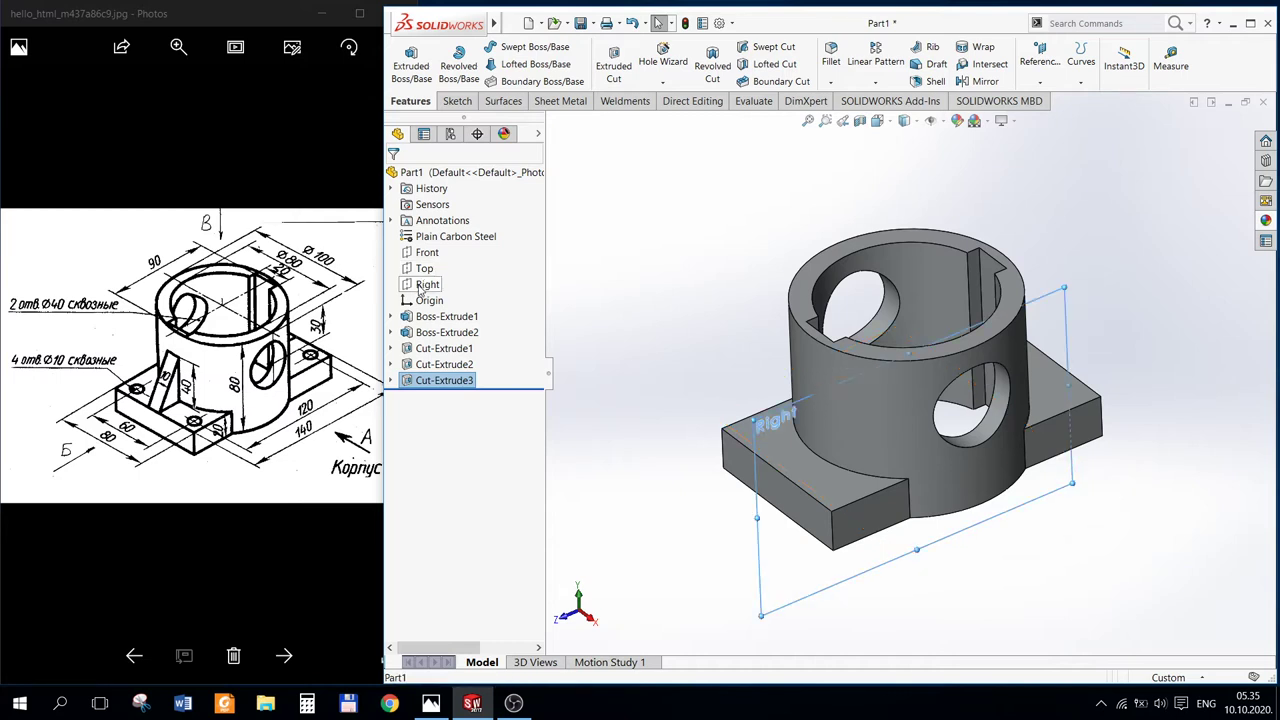
click(462, 104)
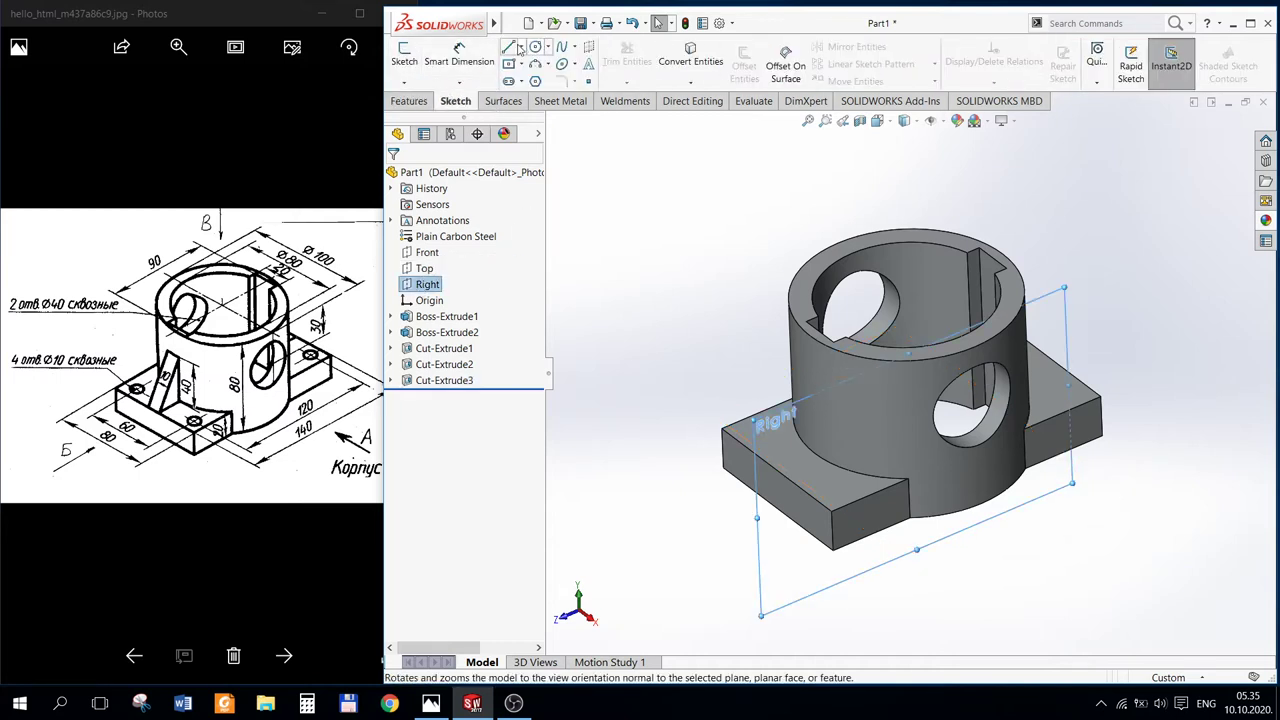
click(404, 52)
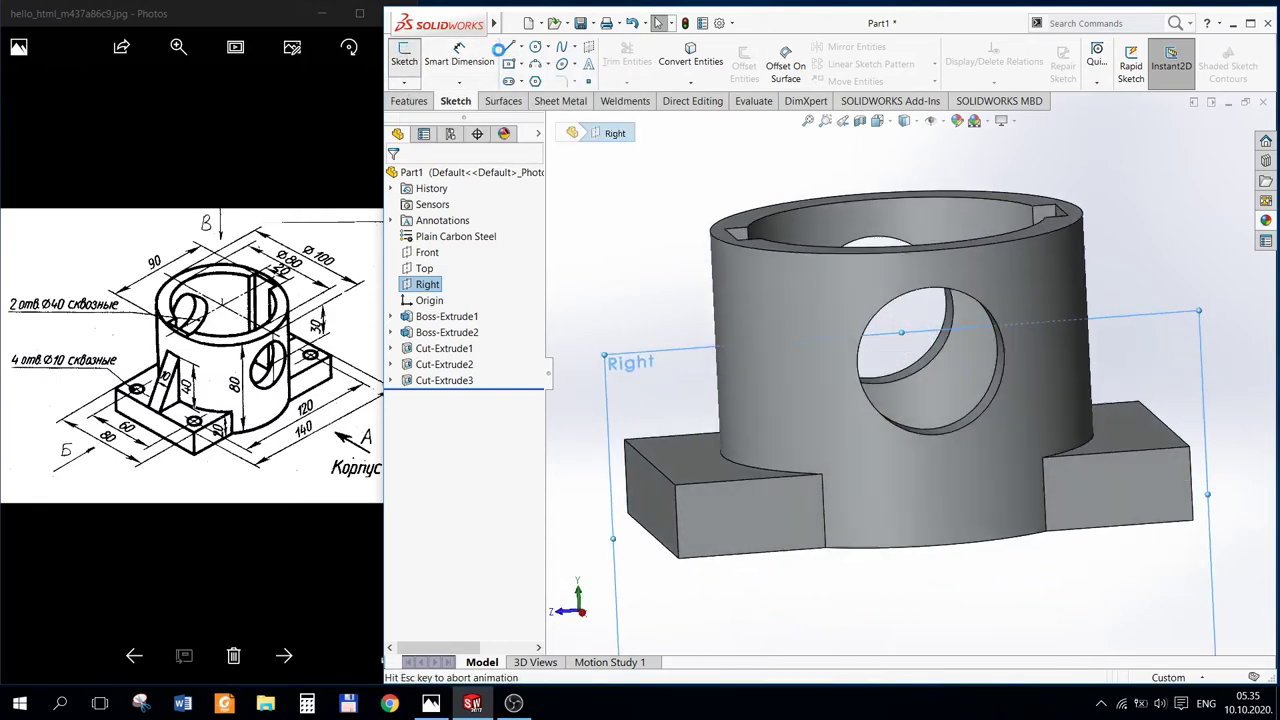
click(508, 47)
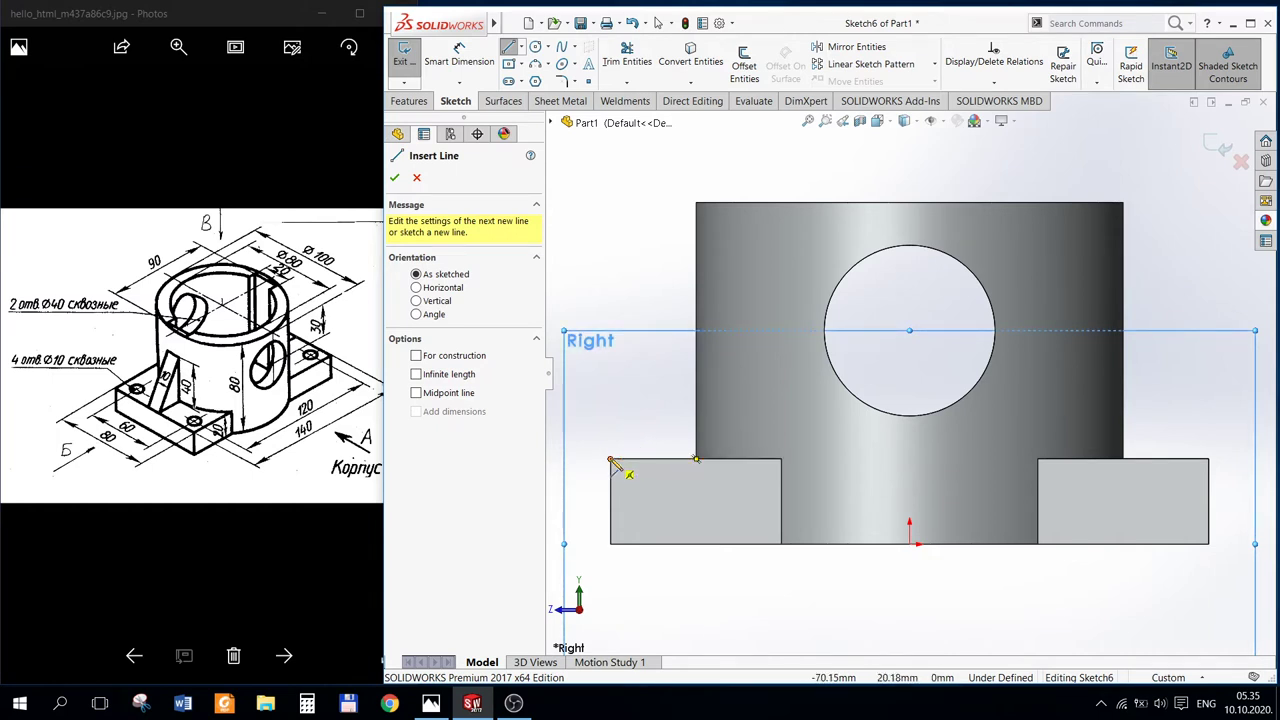
click(611, 459)
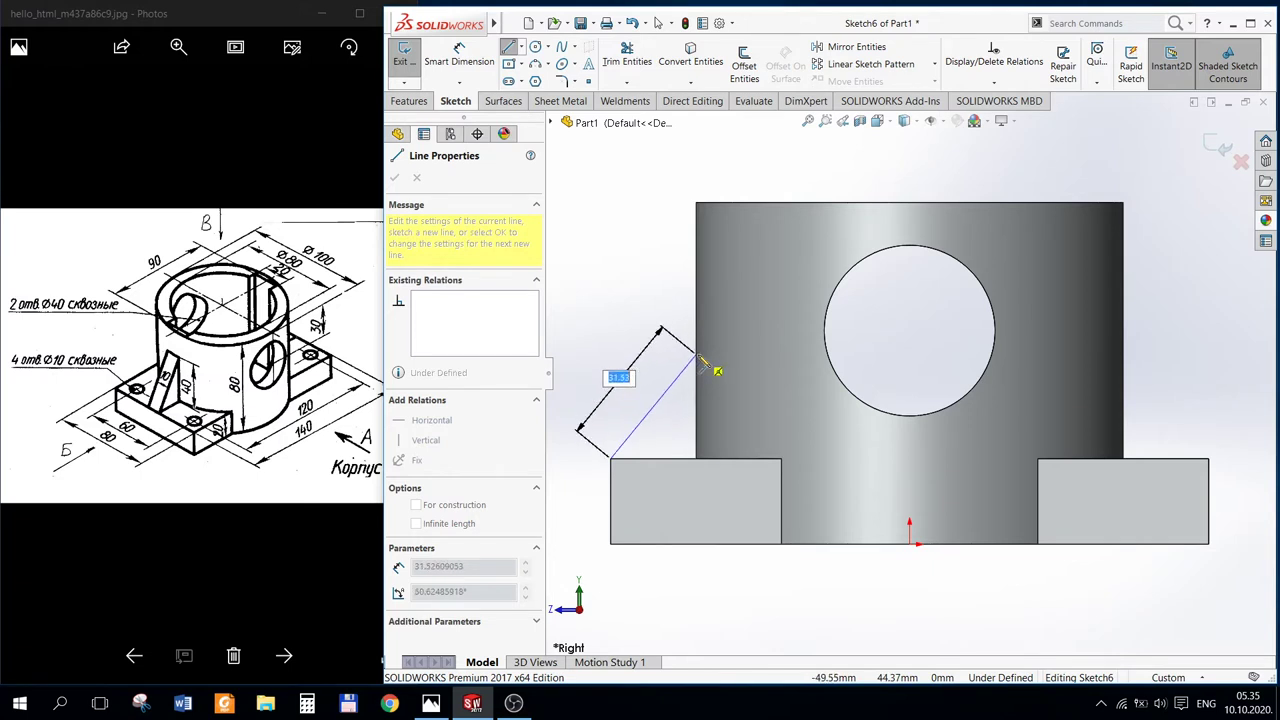
click(699, 357)
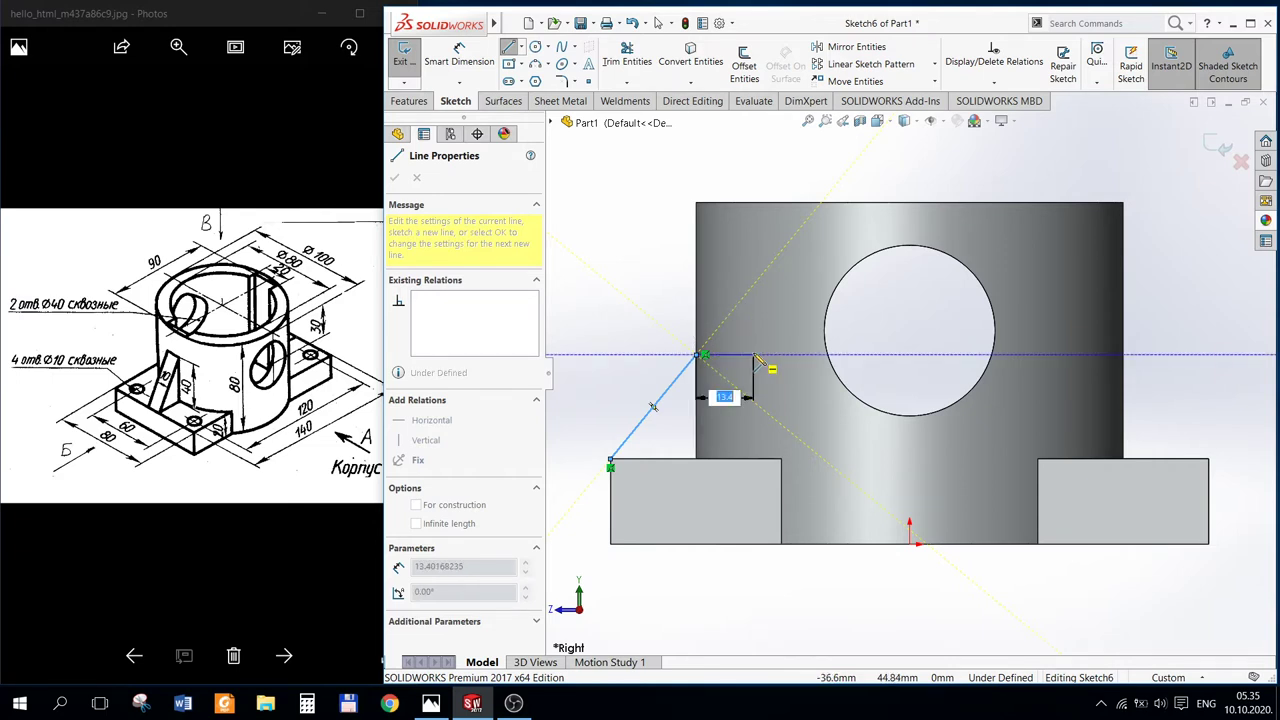
click(755, 356)
key(Escape)
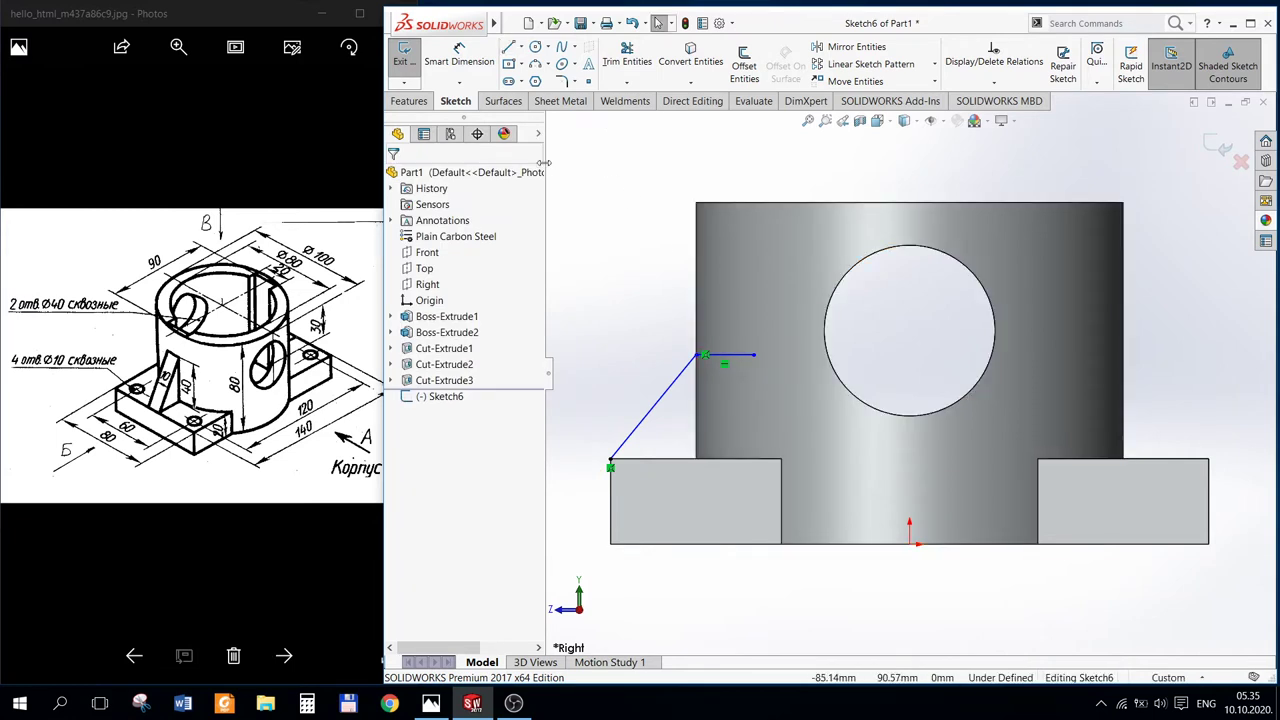
click(459, 55)
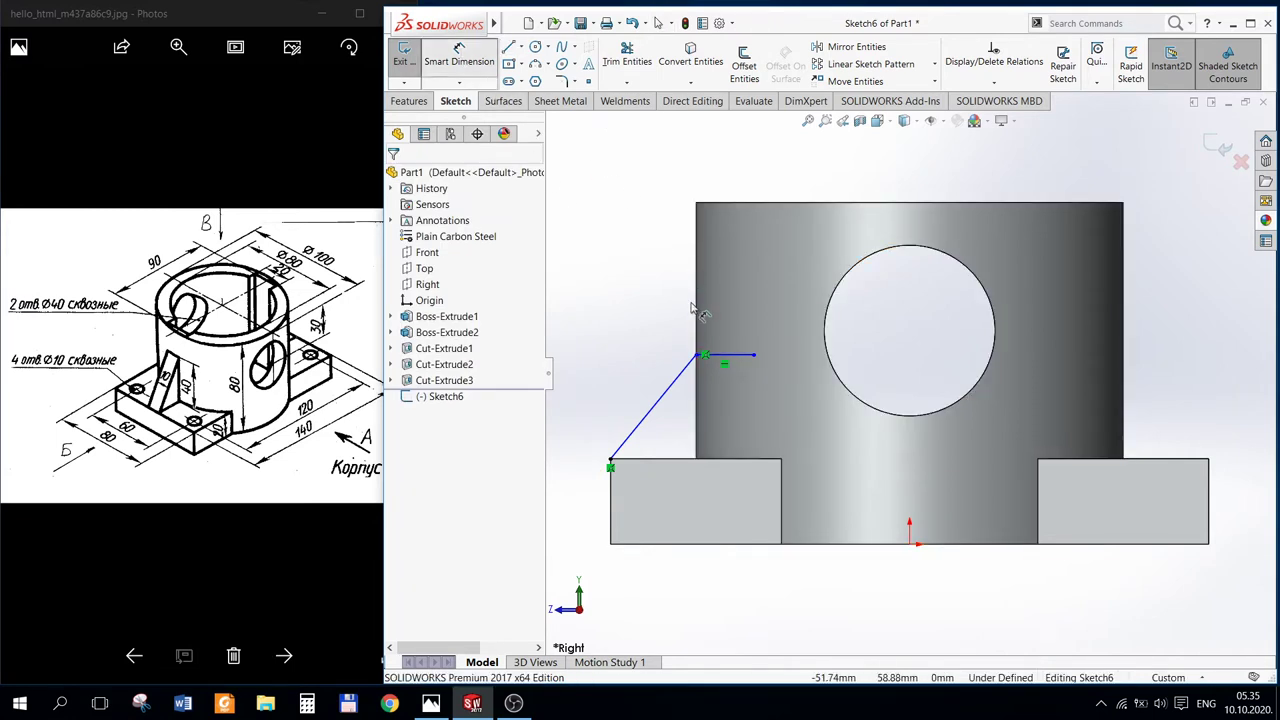
Step: Dimension the short horizontal line, settling its length at 2 mm
click(733, 358)
click(760, 445)
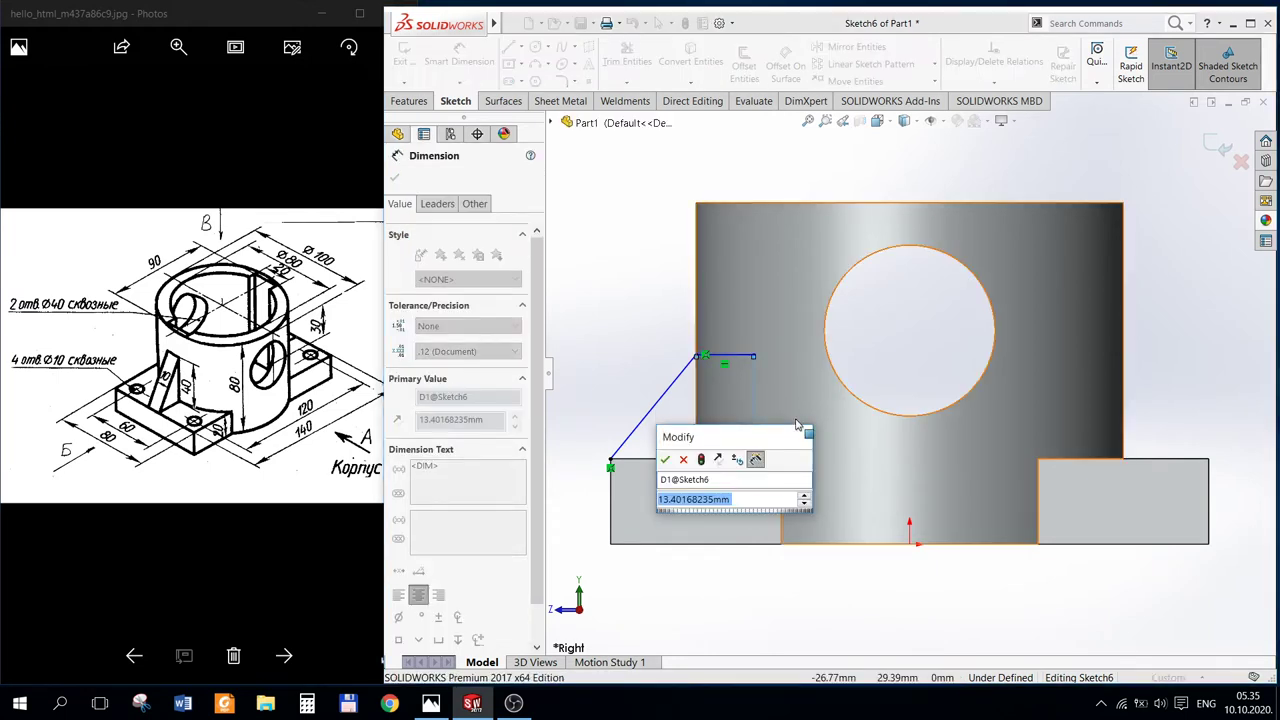
text(40)
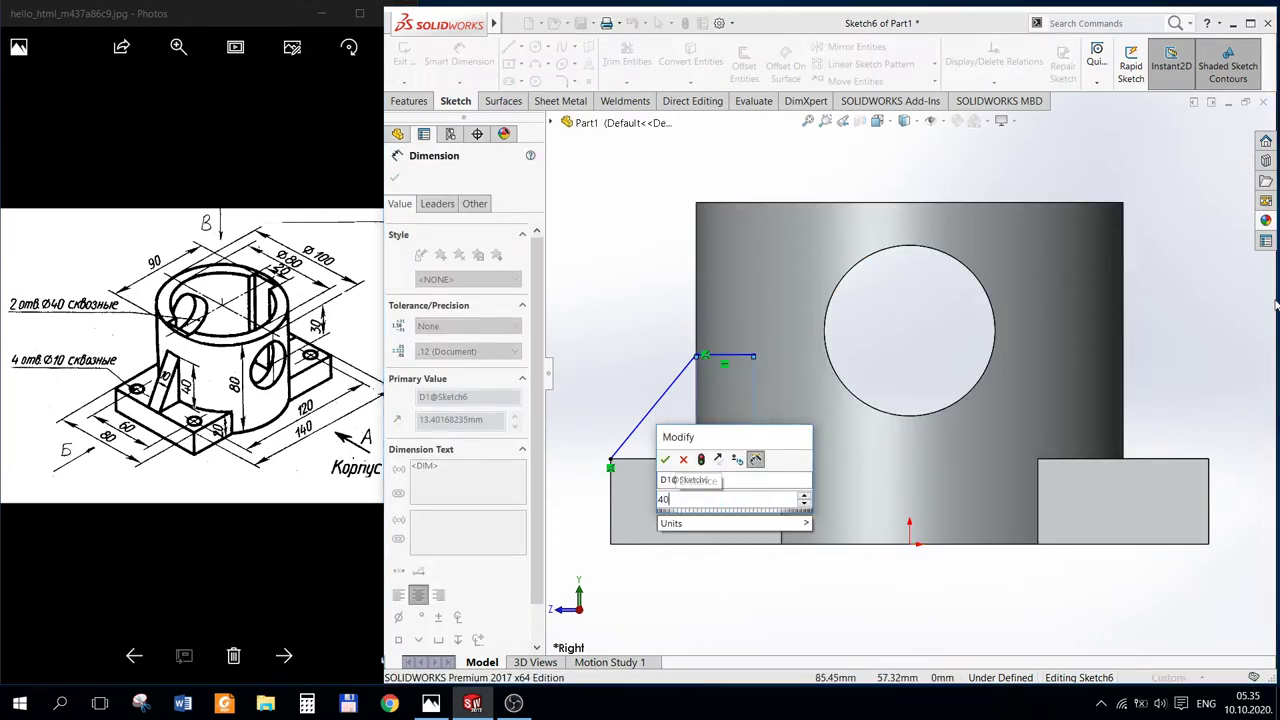
key(Return)
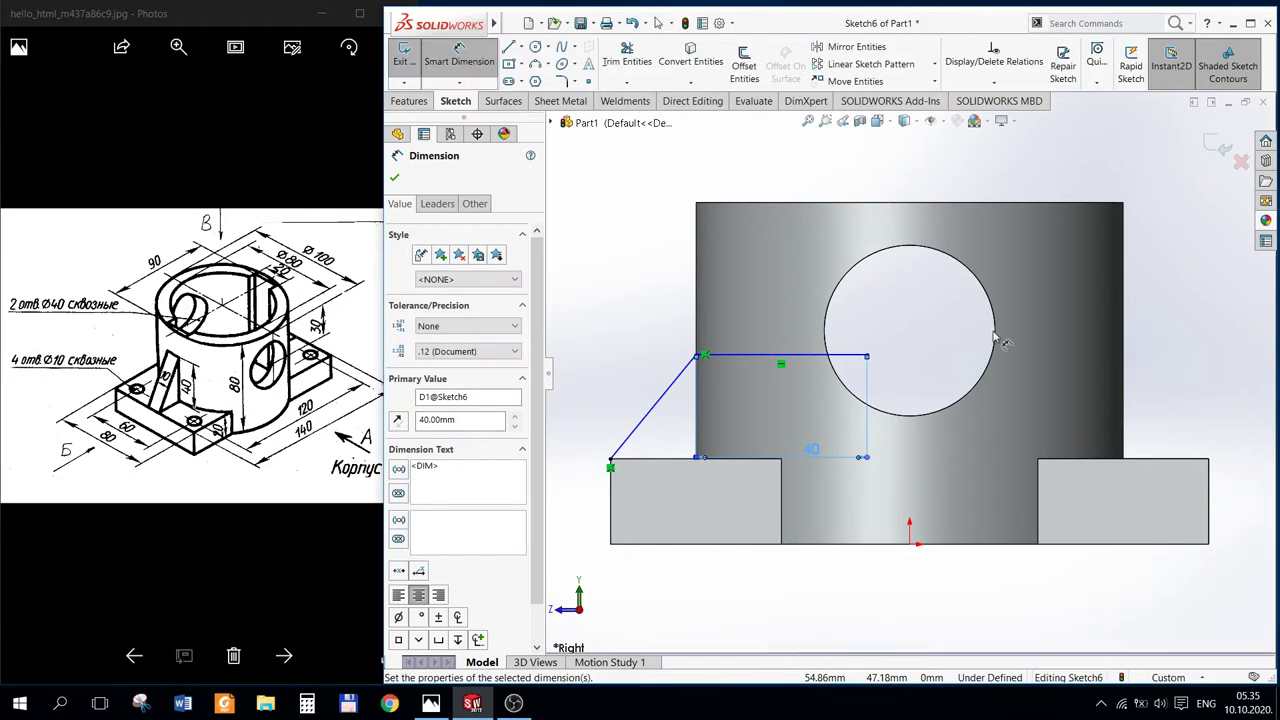
key(Escape)
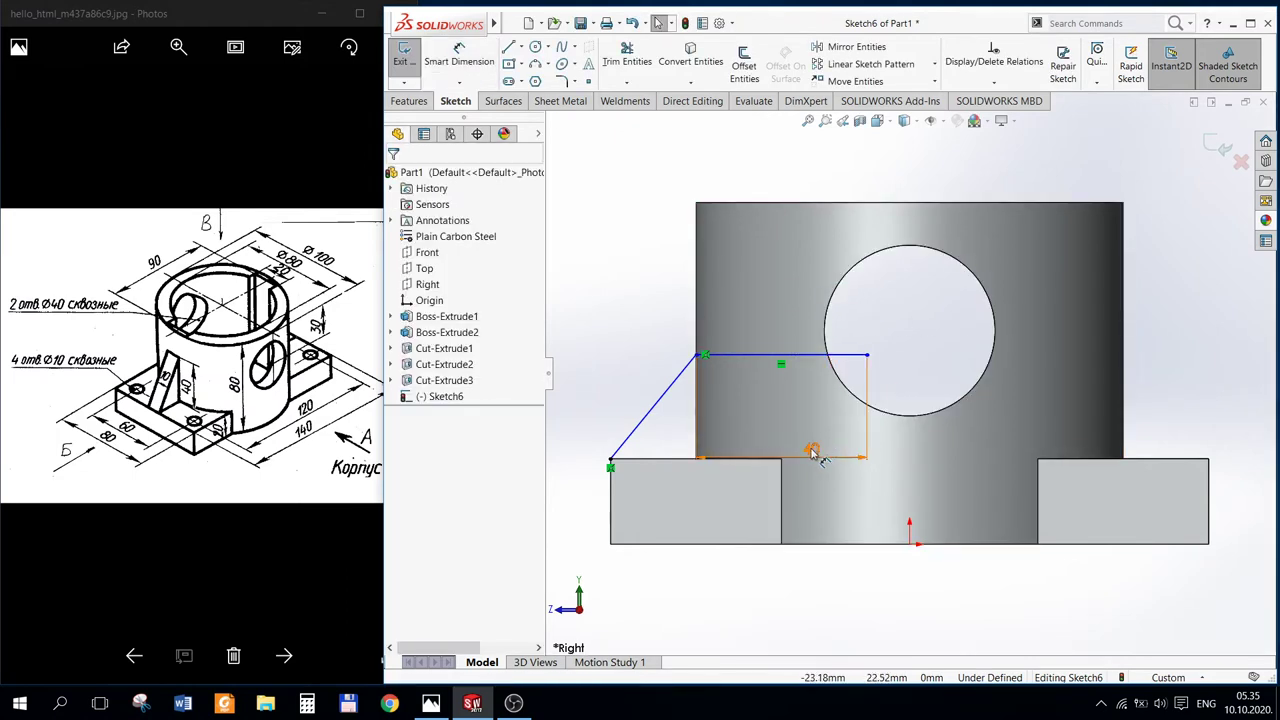
double_click(810, 448)
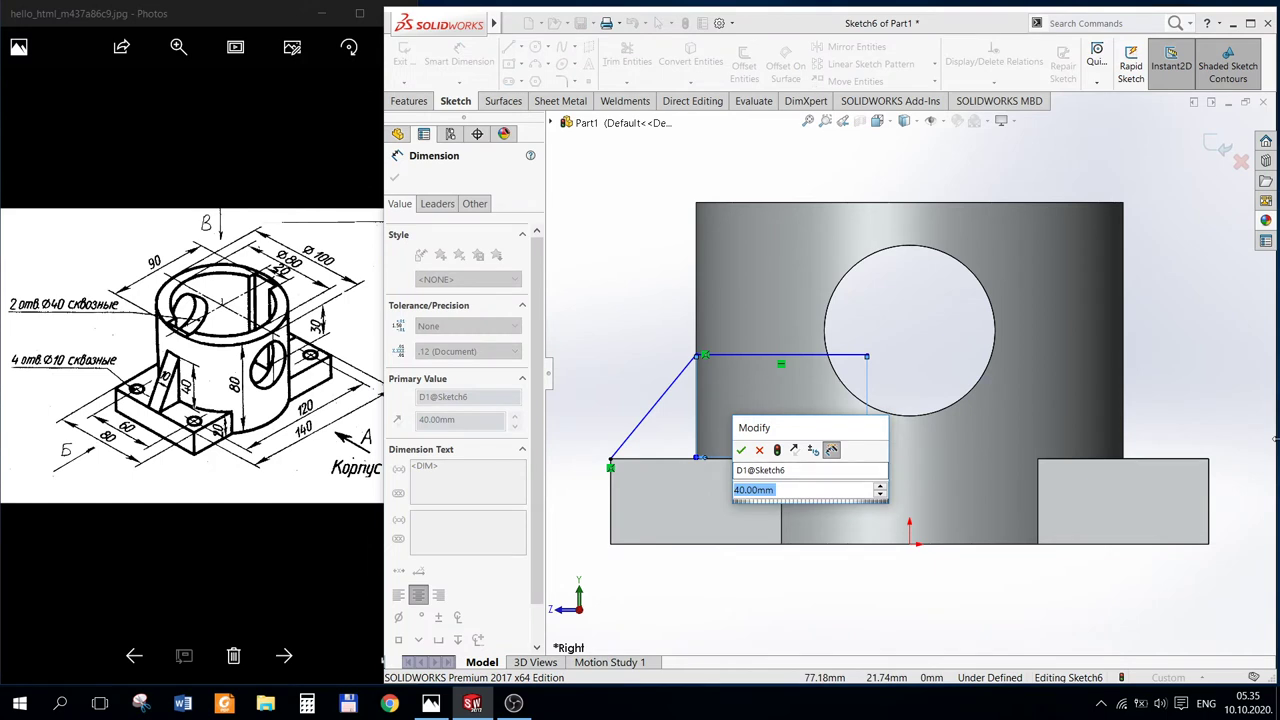
text(2)
key(Return)
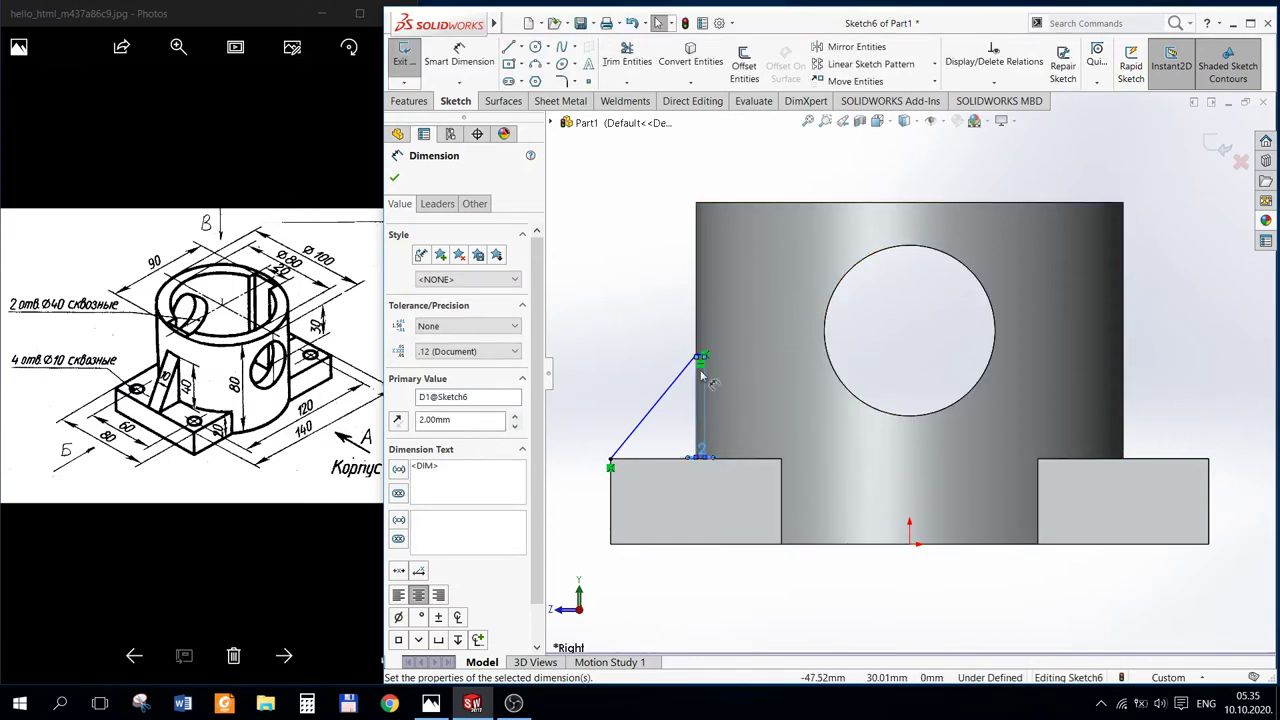
scroll(660, 426, down, 2)
click(672, 282)
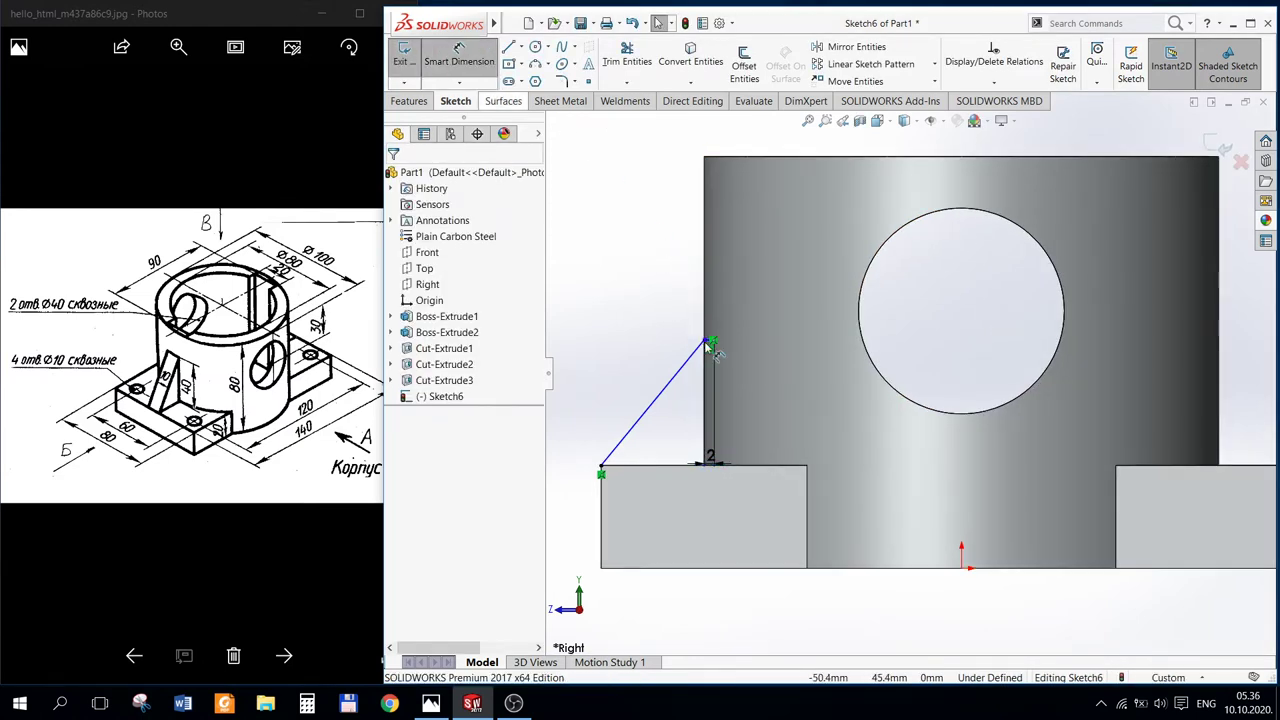
Step: Add a 40 mm height dimension to the base block, then leave Sketch6 in isometric view
scroll(648, 342, down, 2)
scroll(713, 363, down, 3)
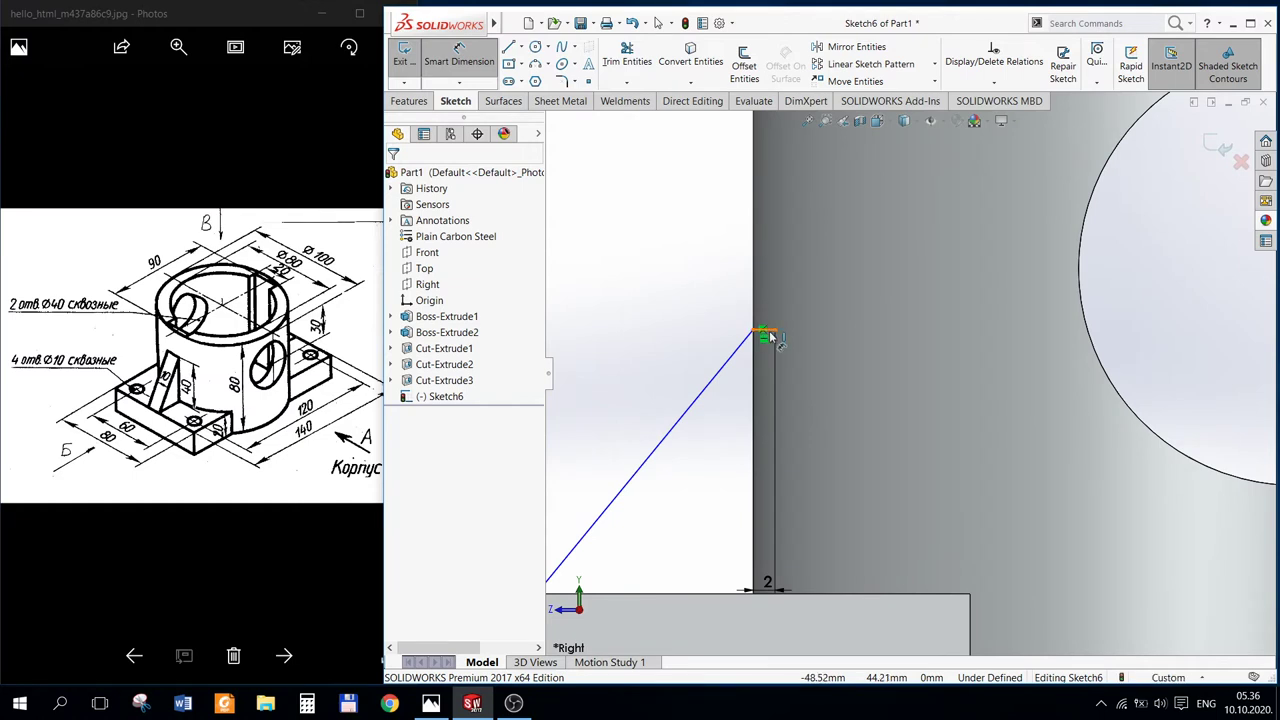
click(766, 591)
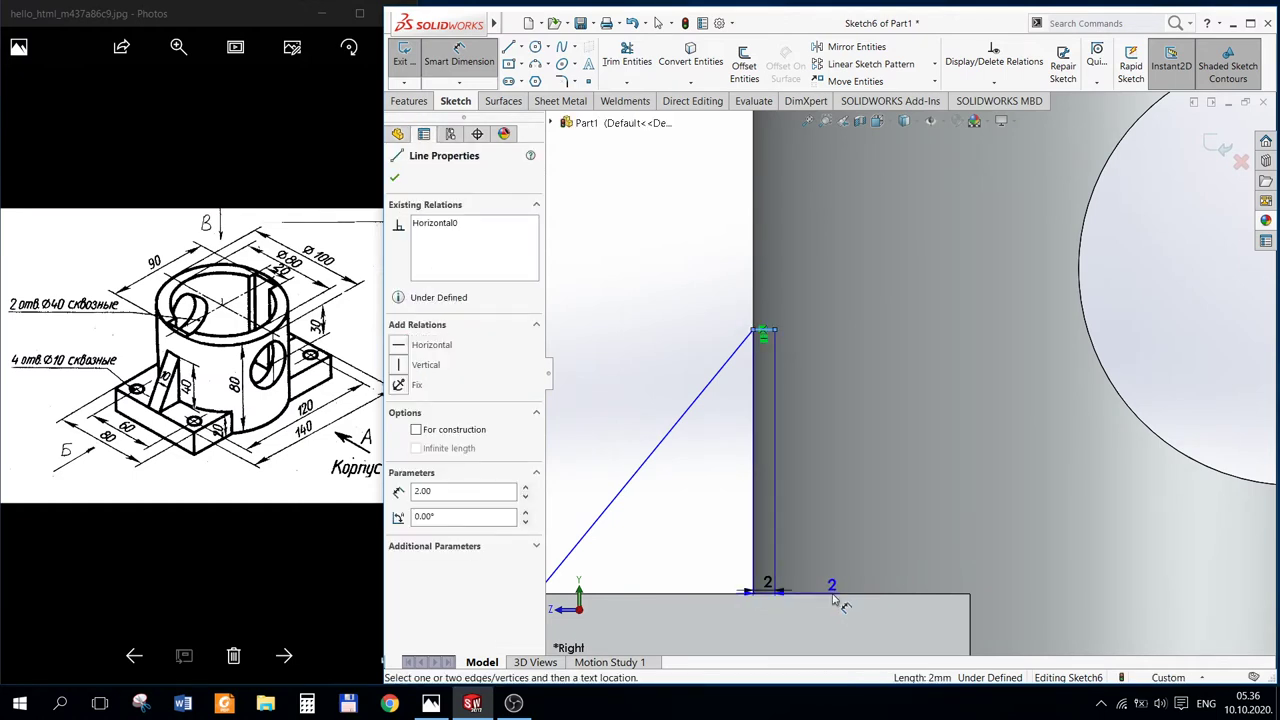
click(832, 594)
click(872, 478)
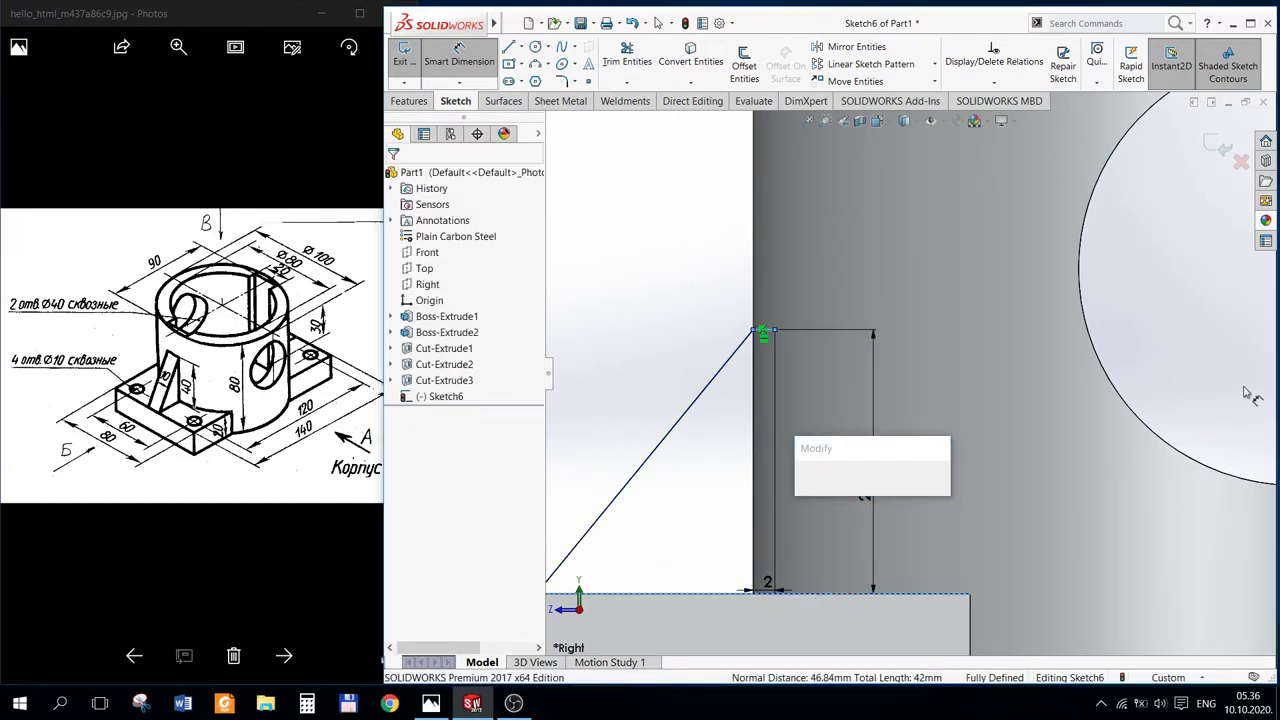
text(4)
key(Return)
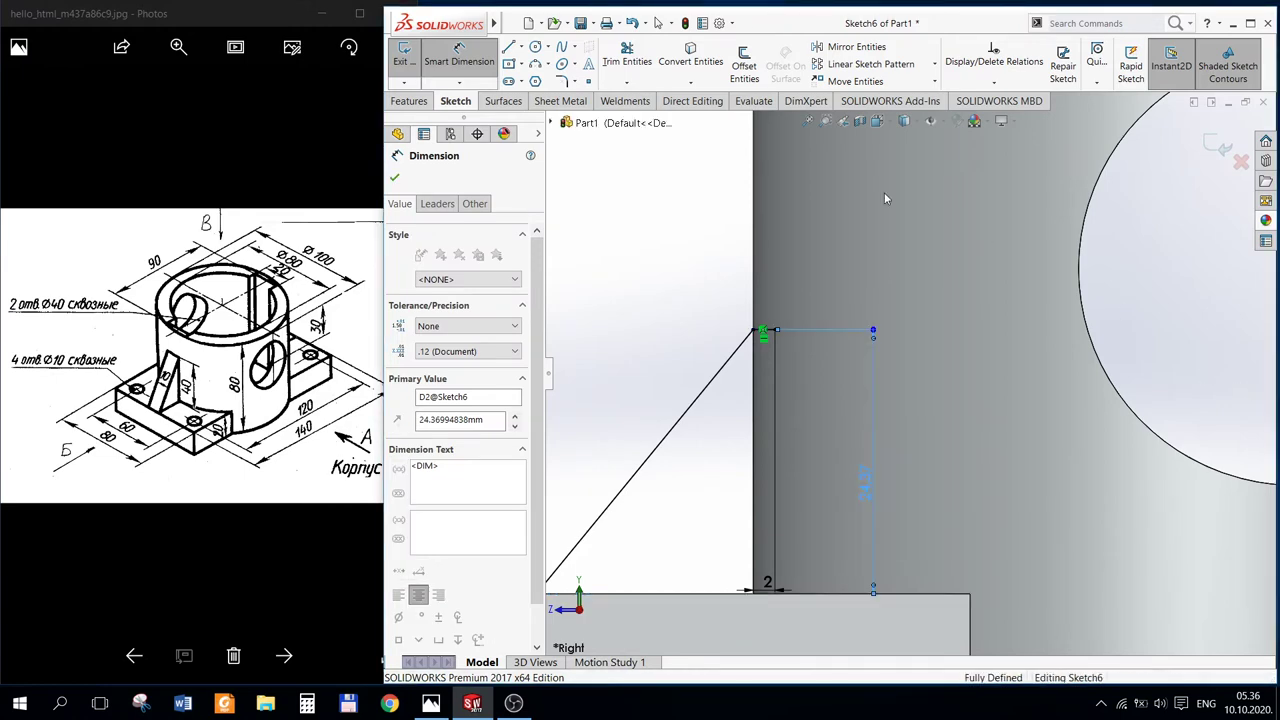
text(40)
key(Return)
click(1192, 124)
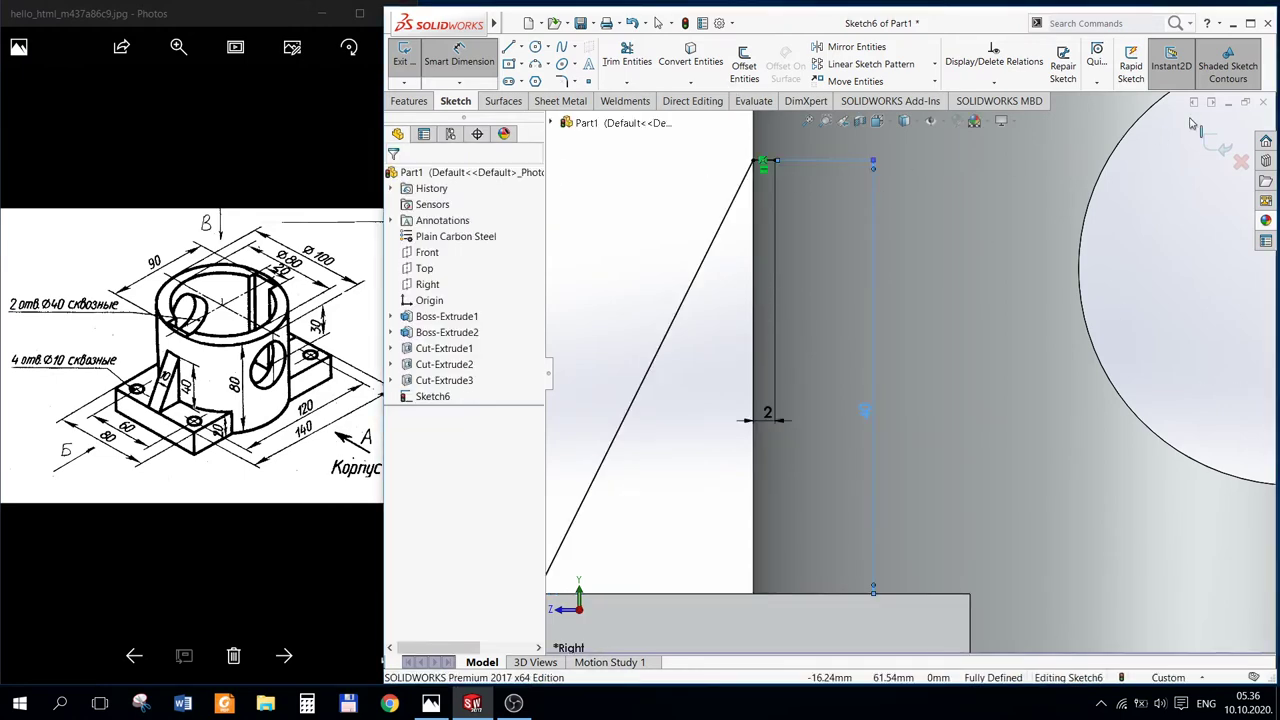
key(ctrl+7)
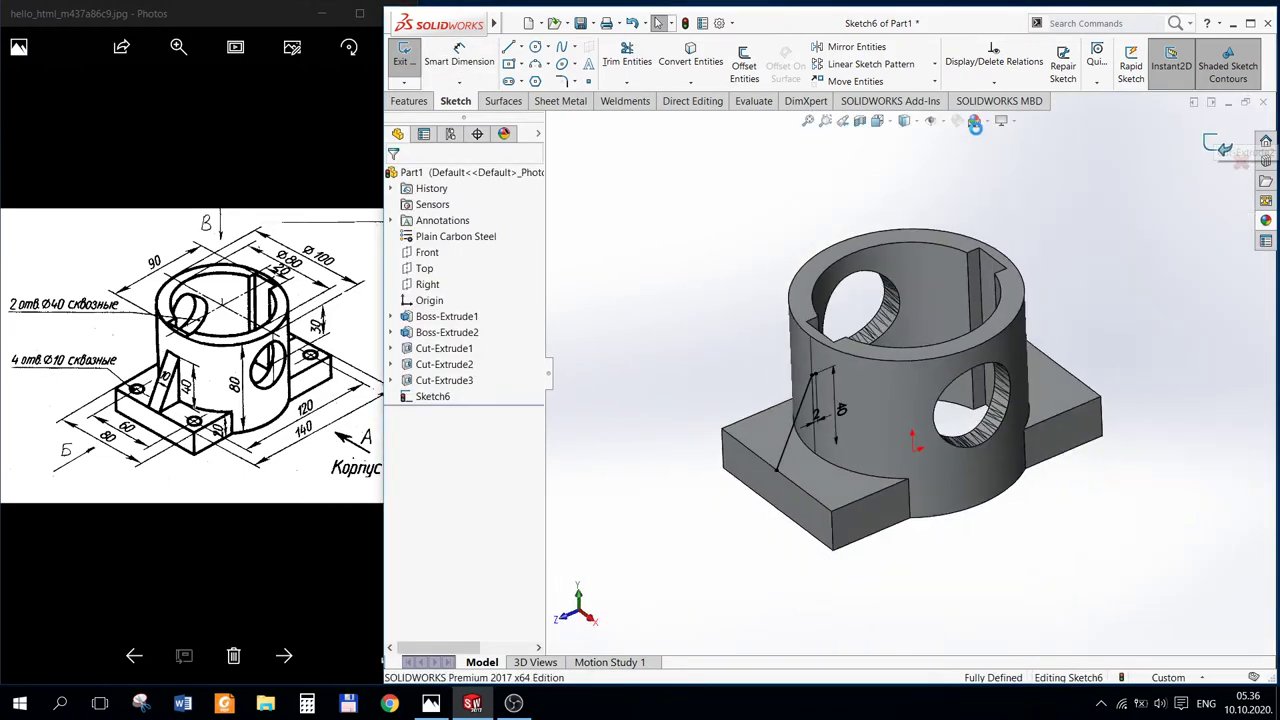
click(1224, 148)
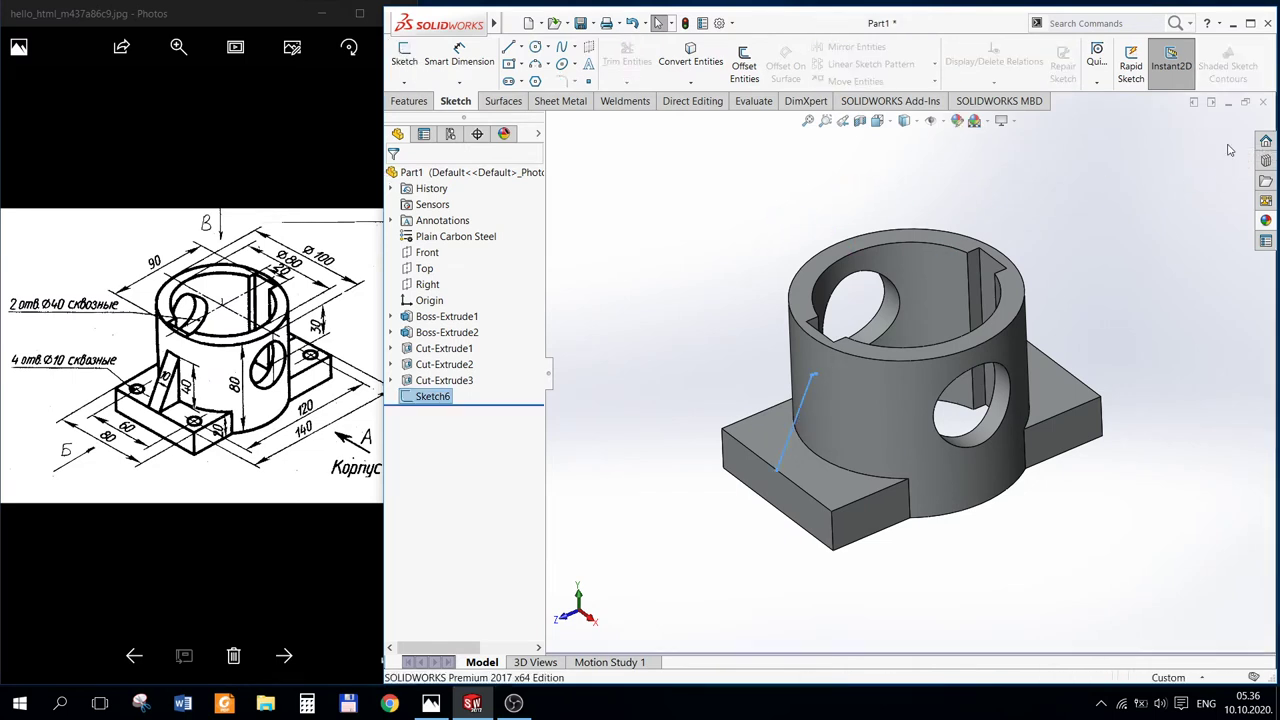
Step: Turn Sketch6 into Rib1, 10 mm thick, and orbit to inspect it
key(Escape)
click(432, 398)
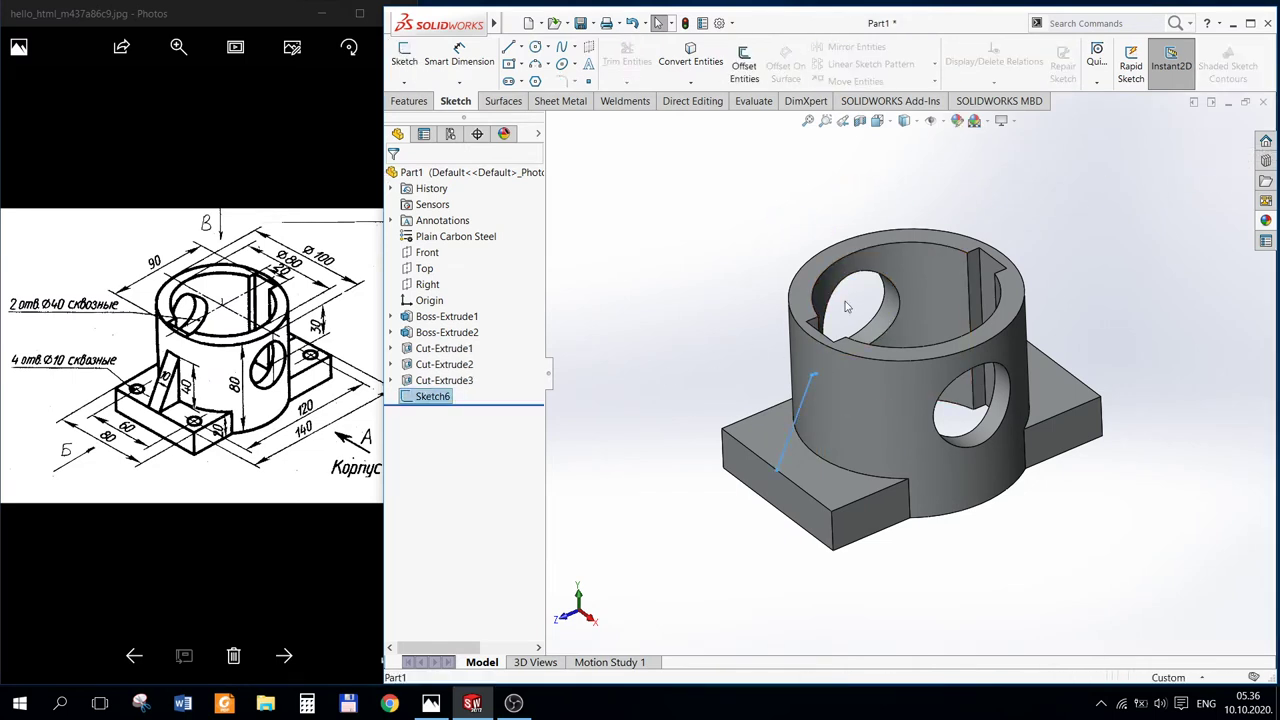
click(410, 103)
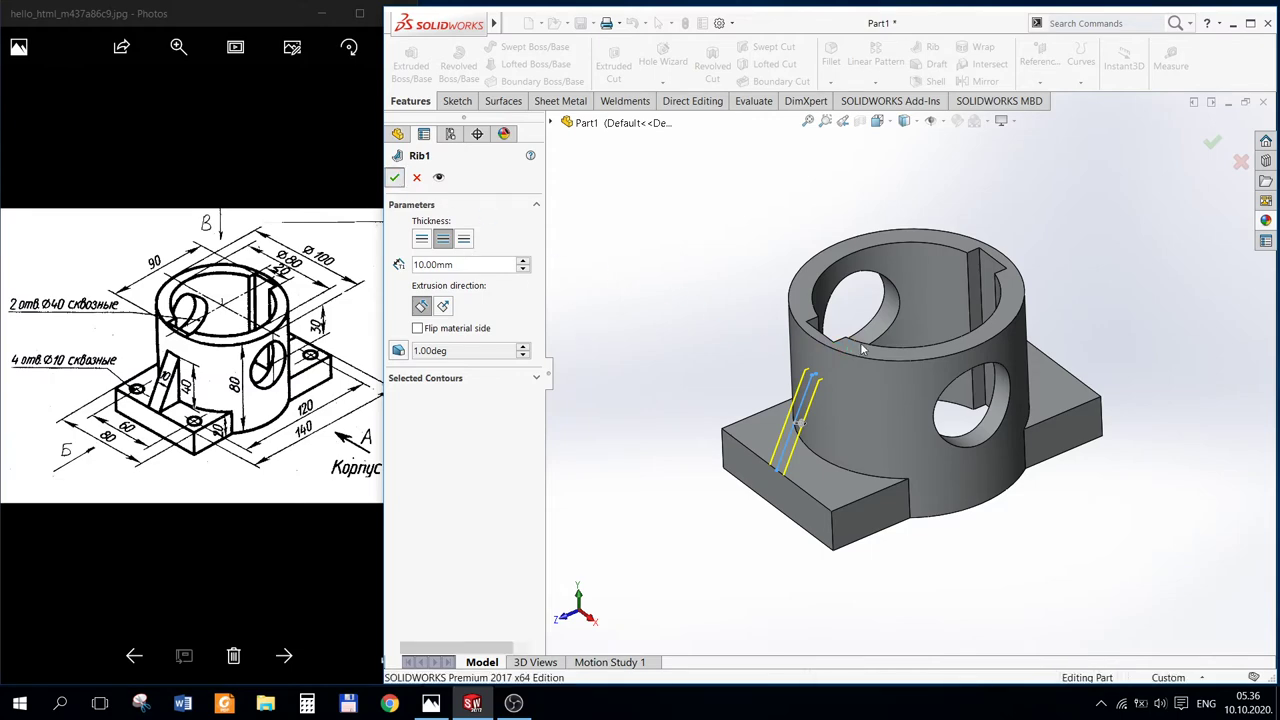
click(394, 177)
mouse_move(855, 355)
middle_down()
mouse_move(848, 336)
mouse_move(830, 338)
middle_up()
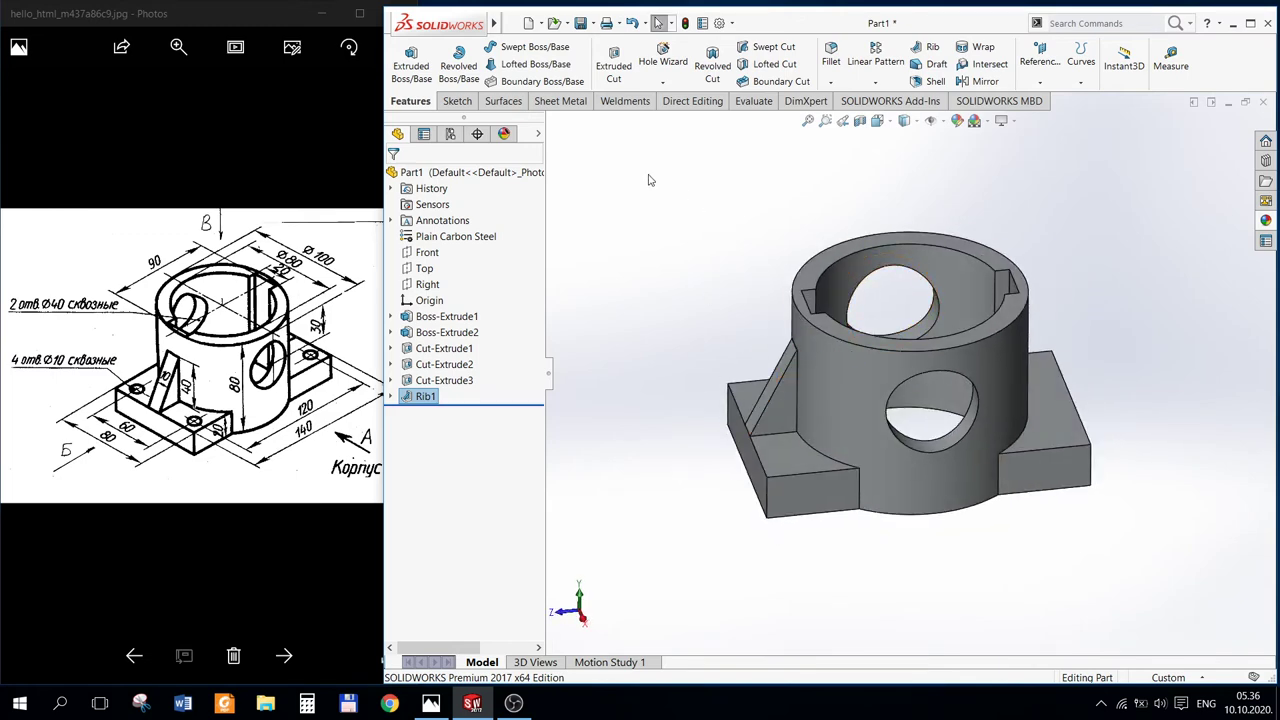
Step: Mirror Rib1 across the Front plane to create Mirror1
click(875, 82)
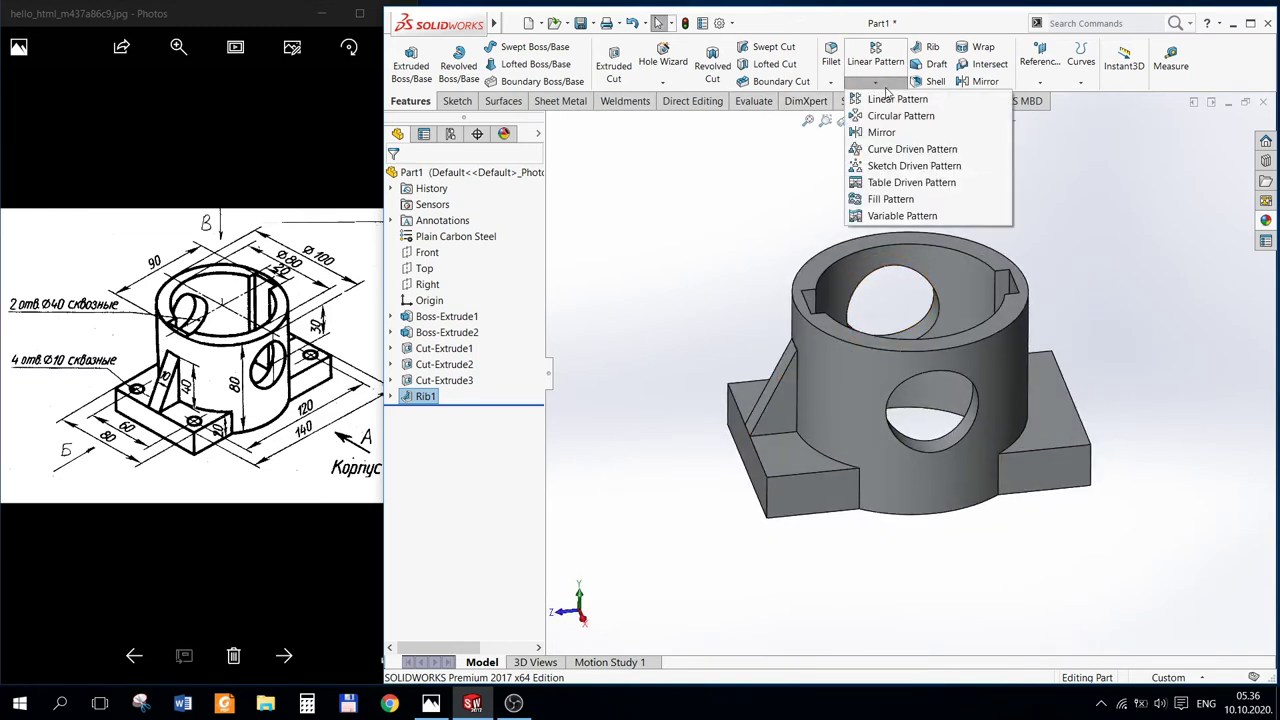
click(881, 132)
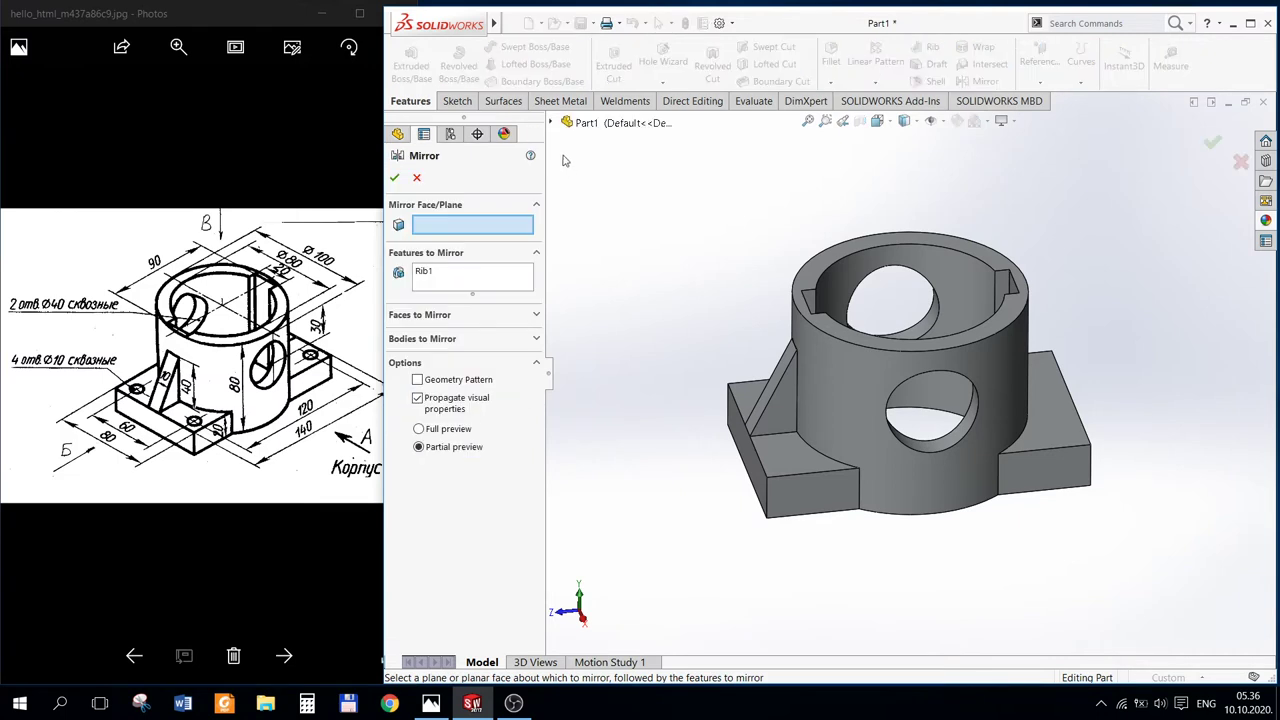
click(551, 122)
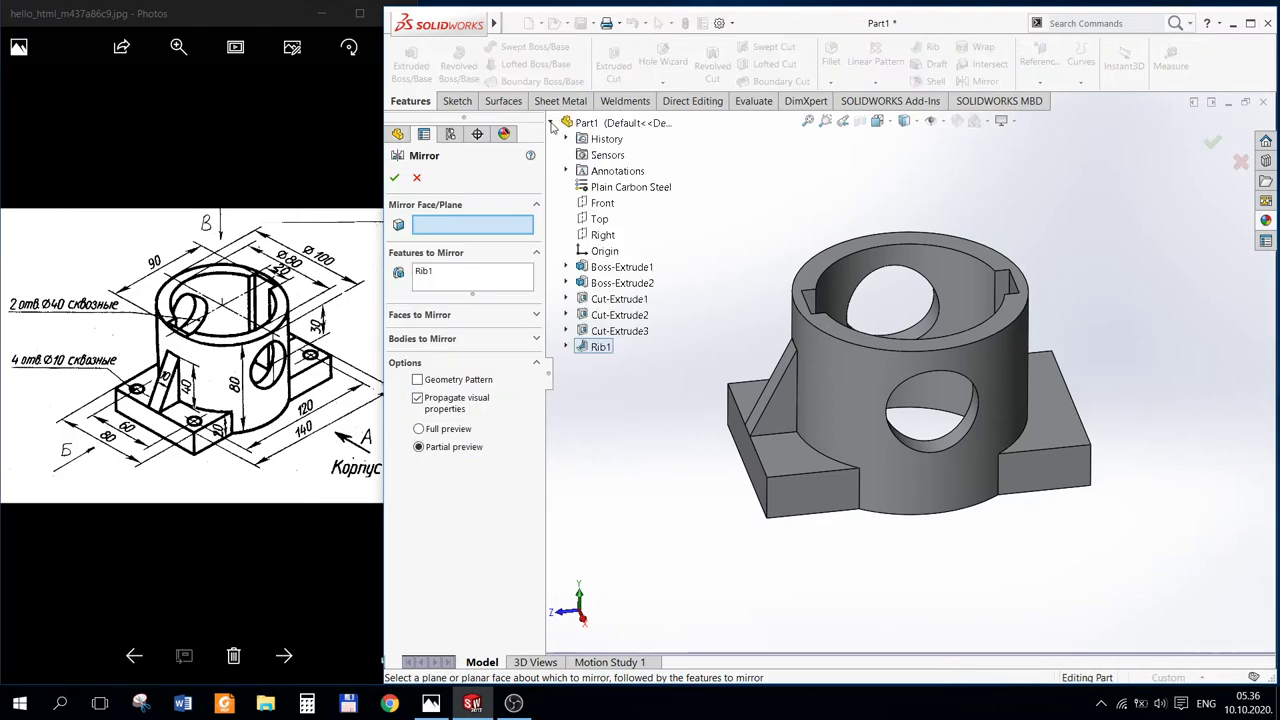
click(602, 203)
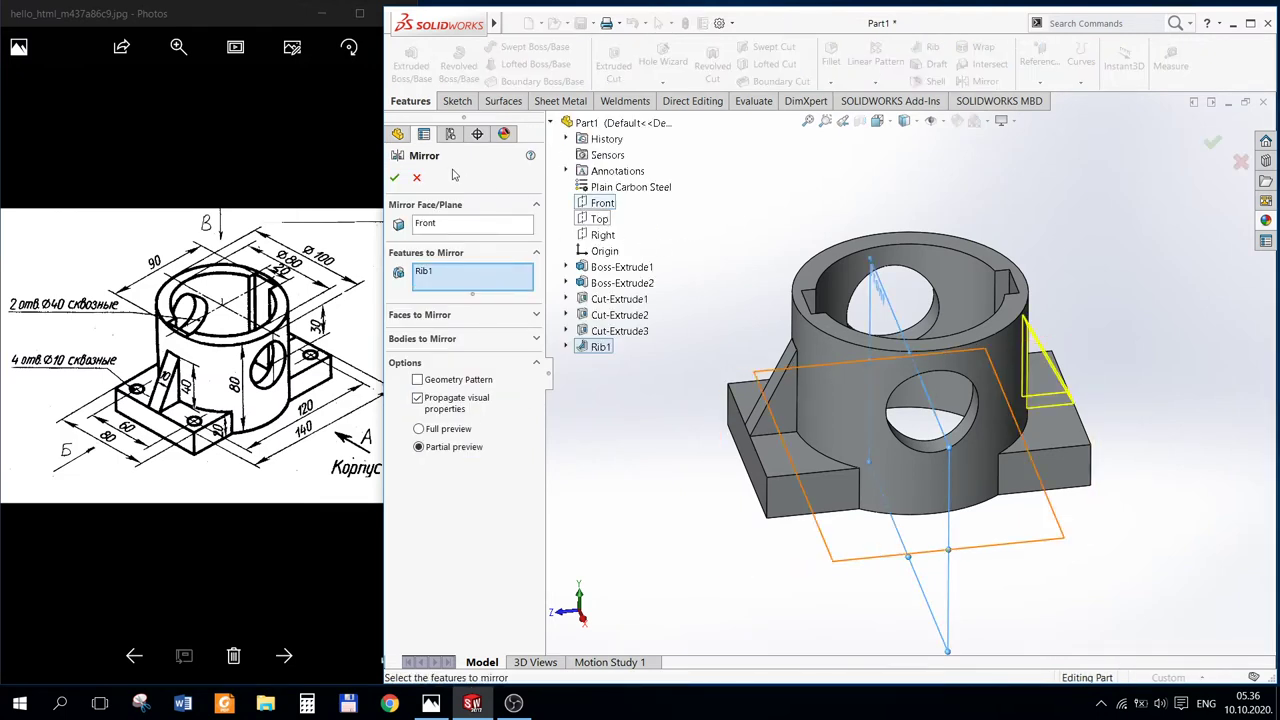
click(395, 179)
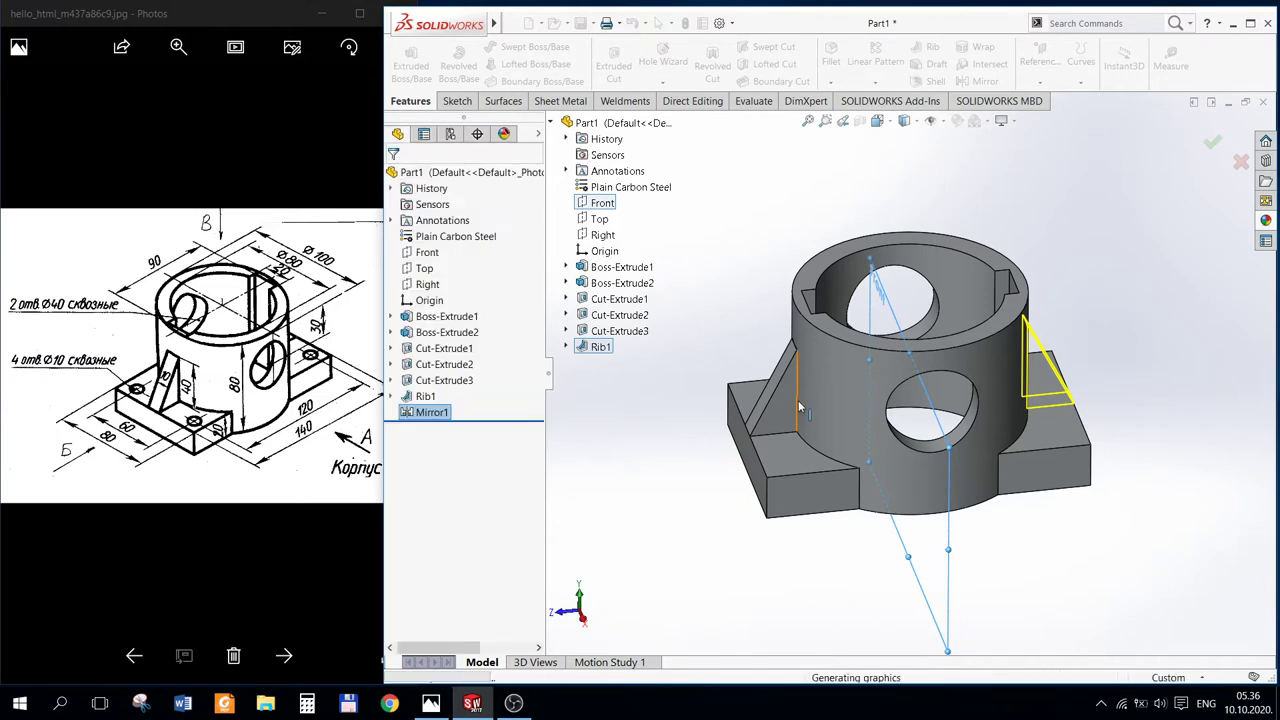
click(702, 435)
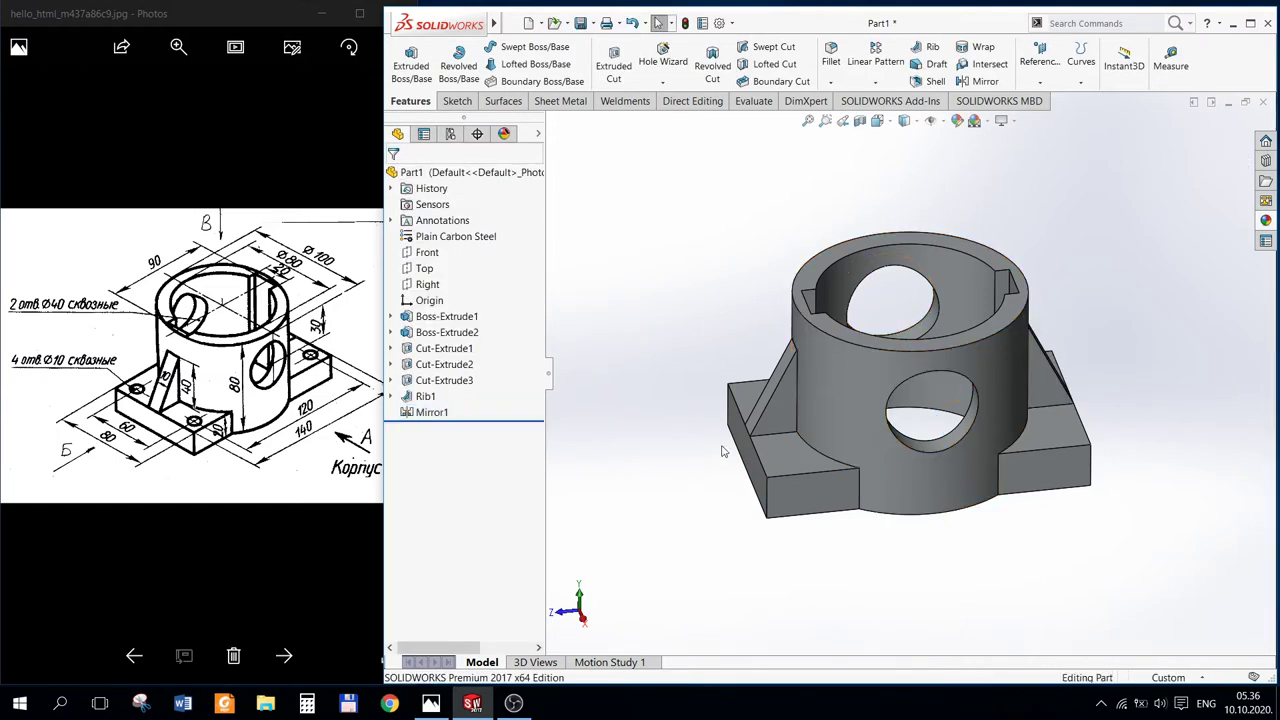
Step: Sketch a Ø10 circle on the lower right of the base plate's top face
right_click(783, 467)
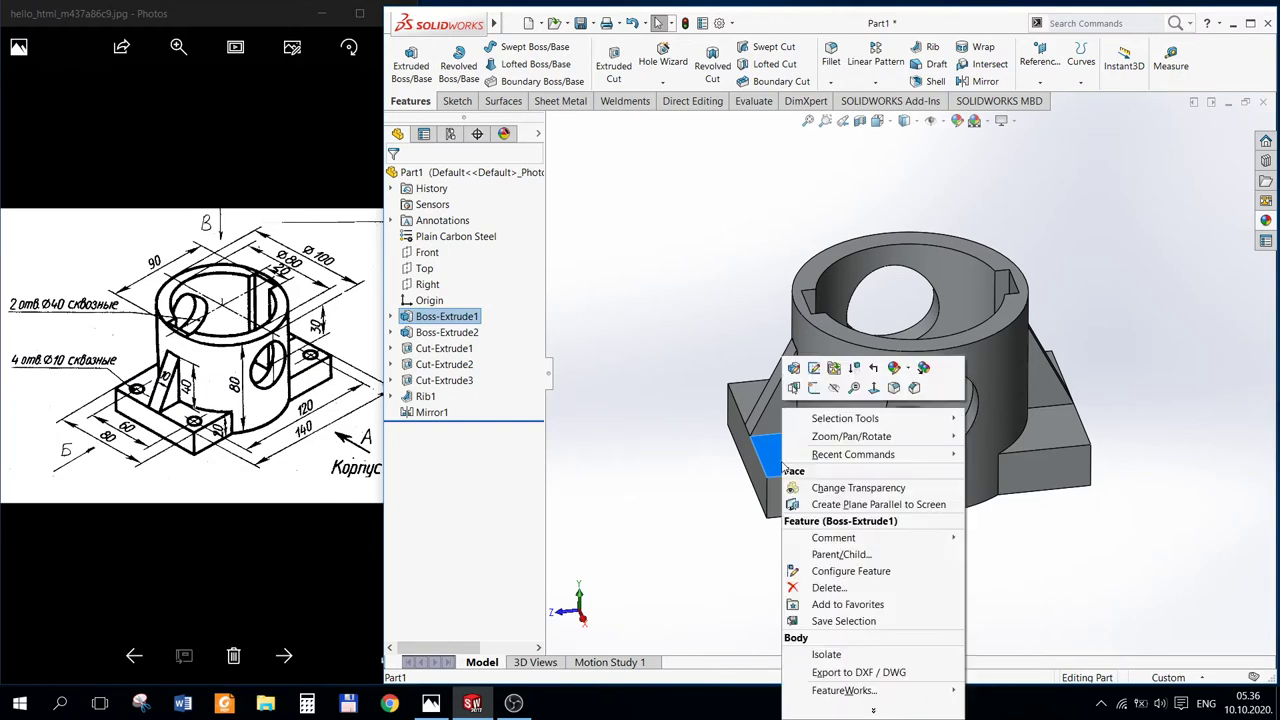
click(813, 388)
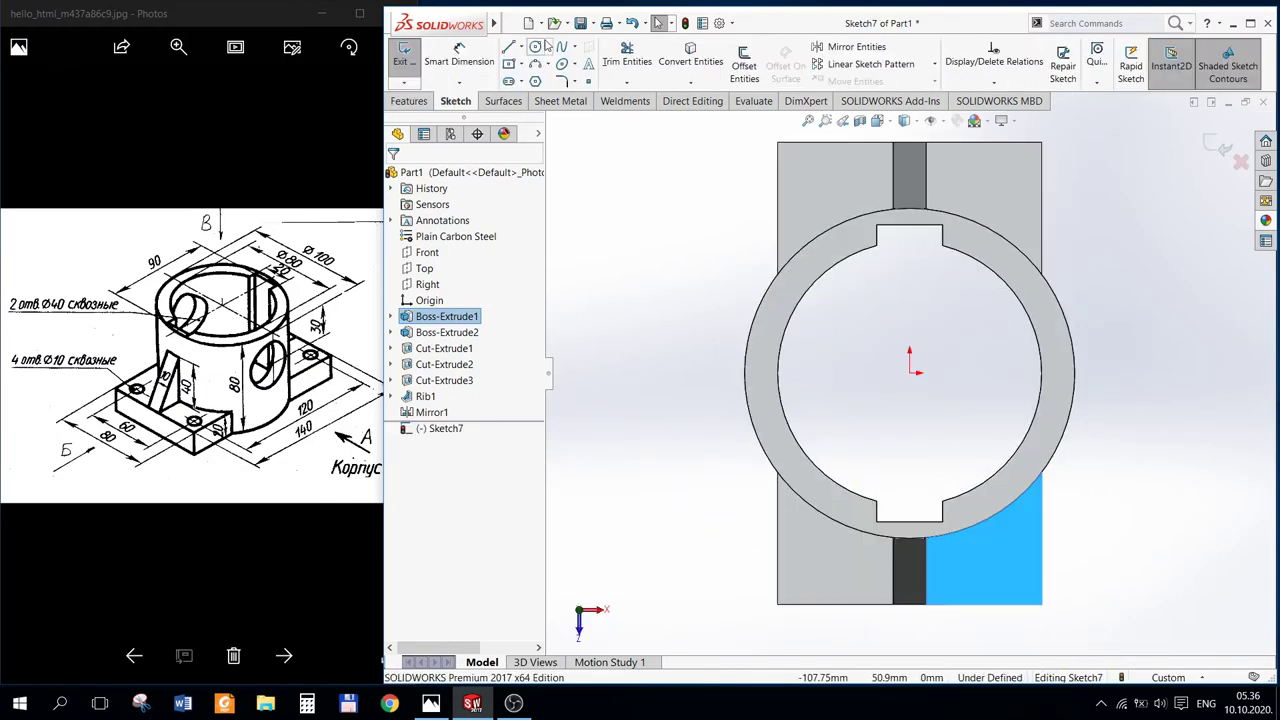
click(537, 48)
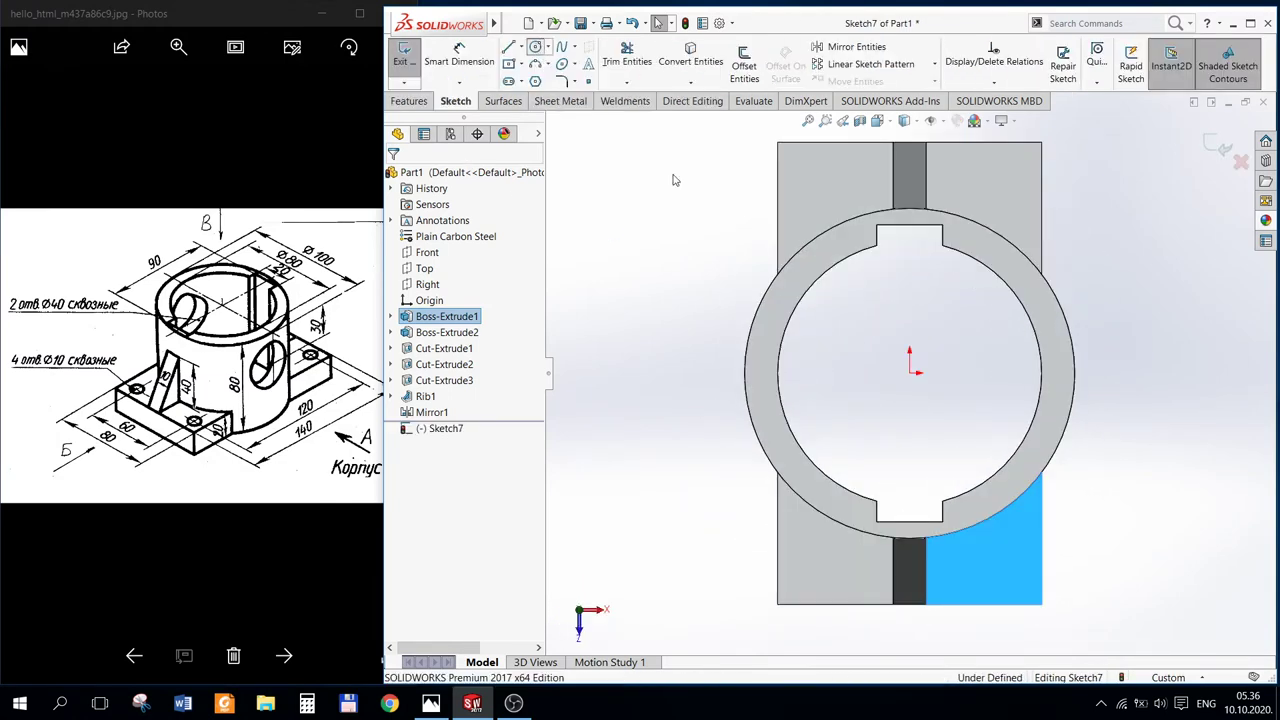
click(1018, 590)
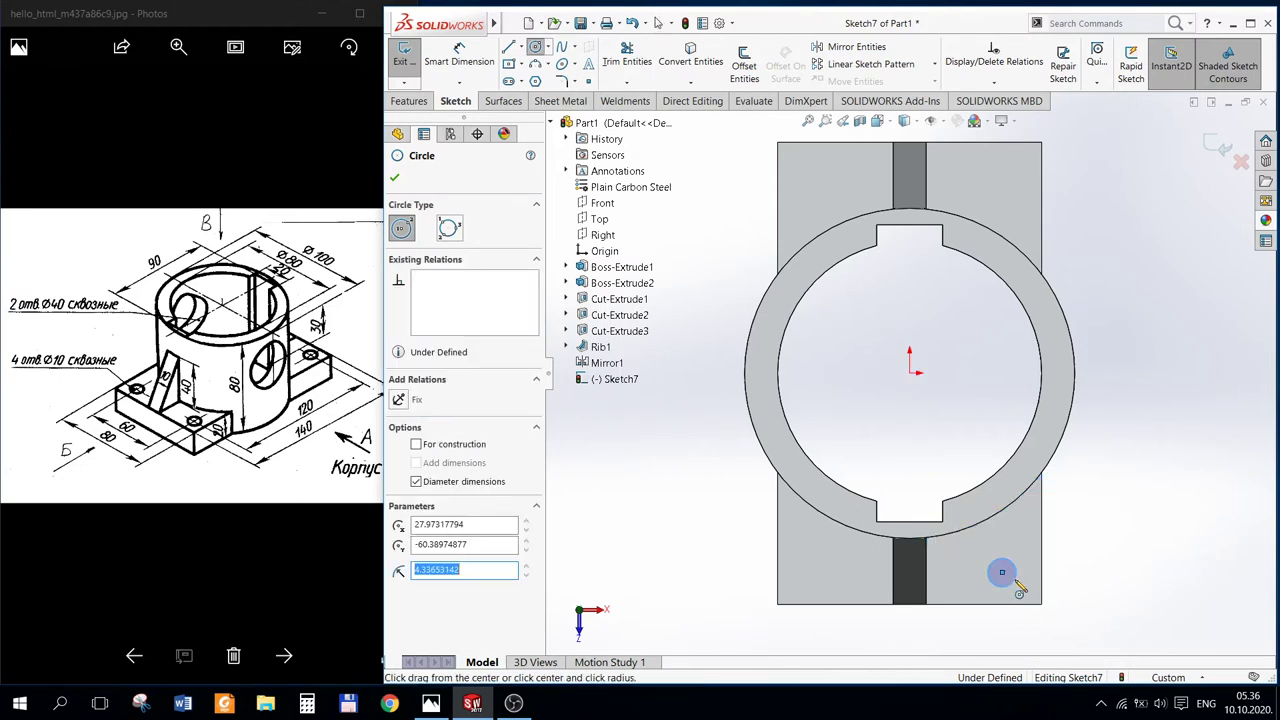
key(Escape)
click(1002, 572)
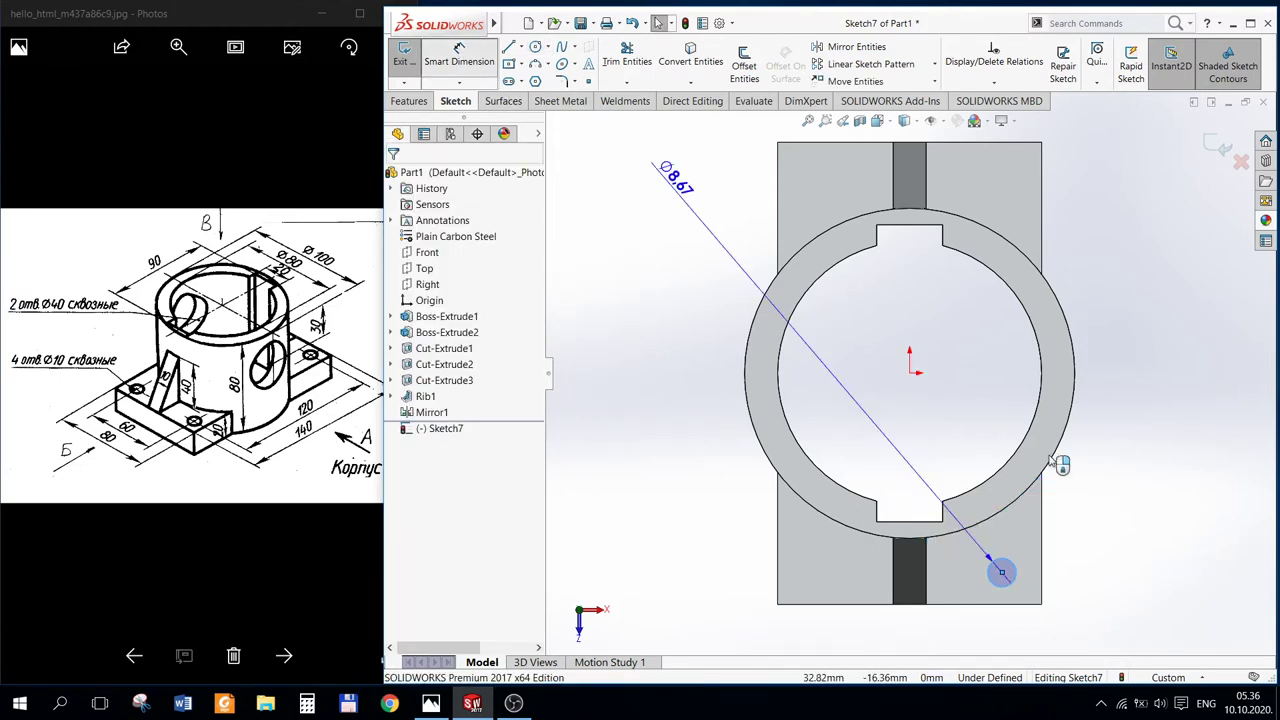
click(1095, 515)
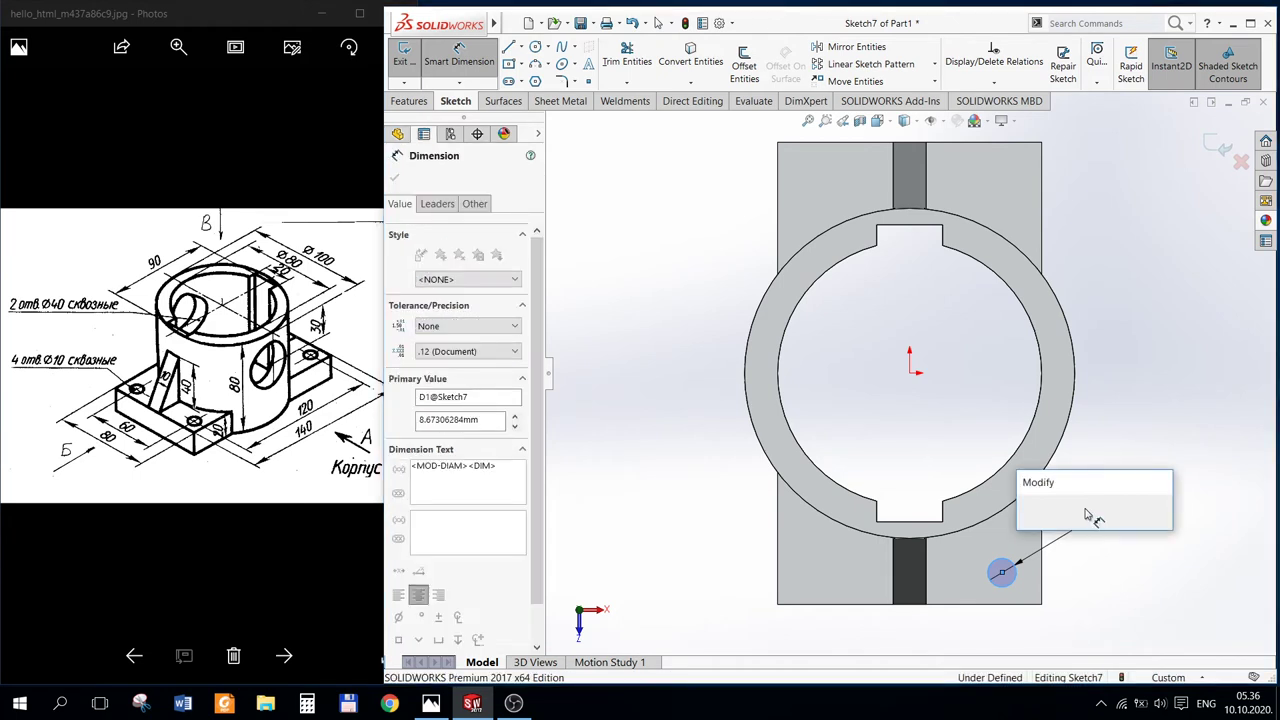
click(1088, 512)
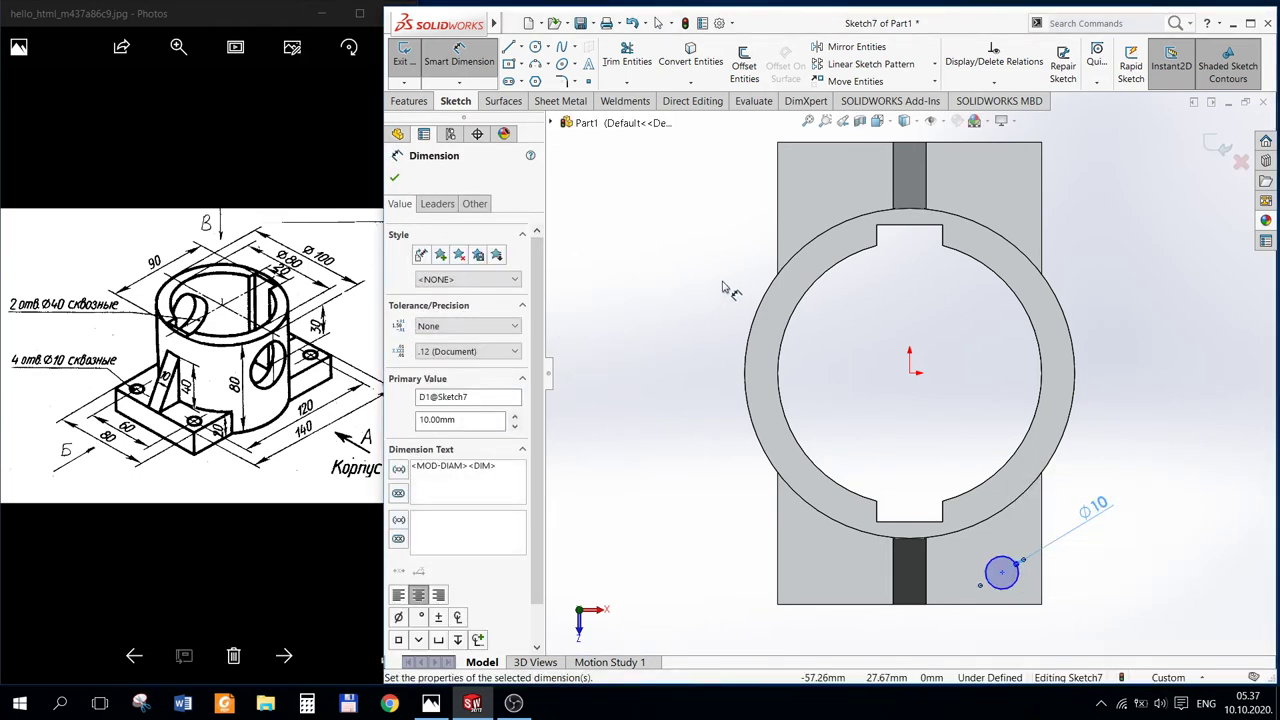
click(459, 55)
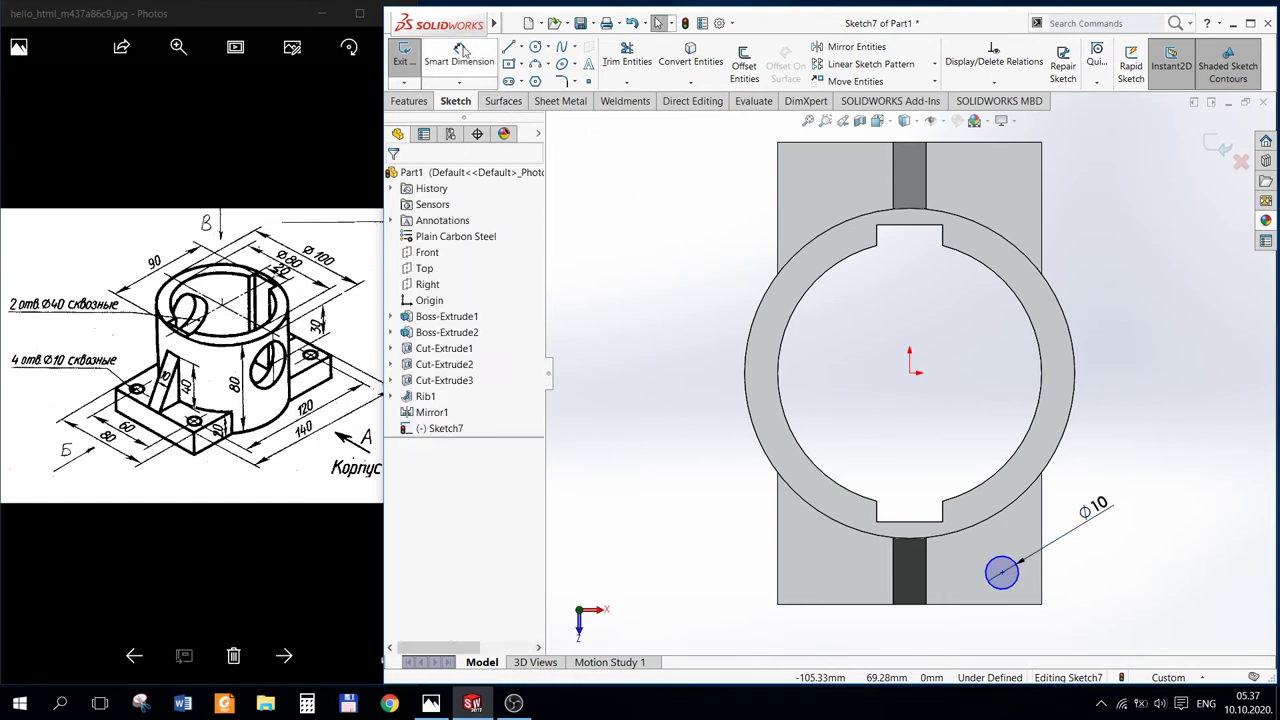
Step: Locate the circle centre 60 mm vertically and 30 mm horizontally from the origin
click(1002, 572)
click(911, 374)
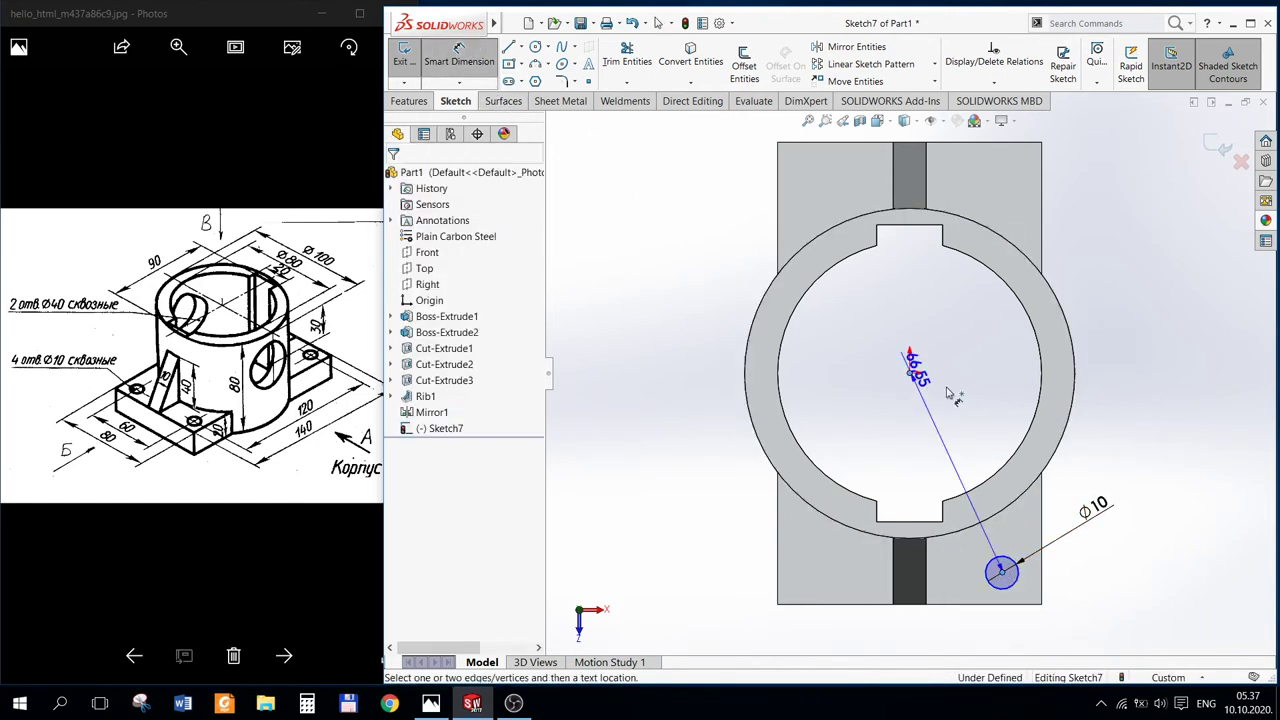
click(1140, 445)
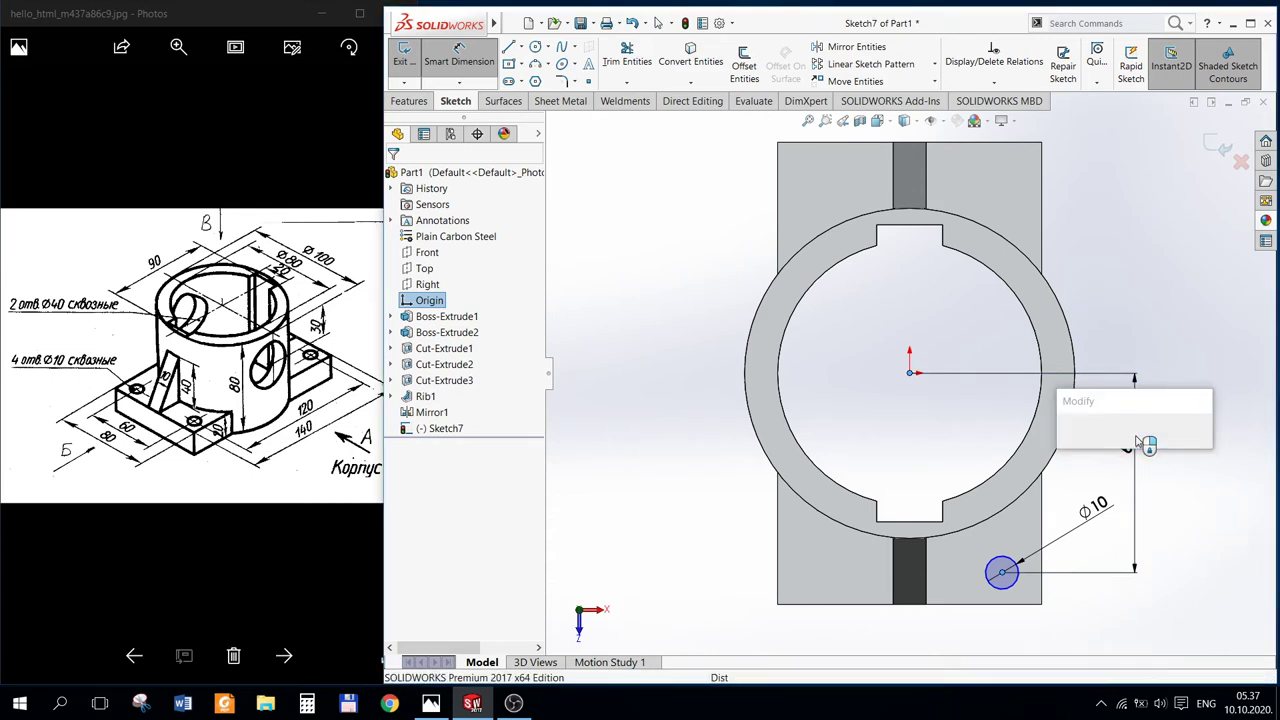
text(60.00mm)
key(Return)
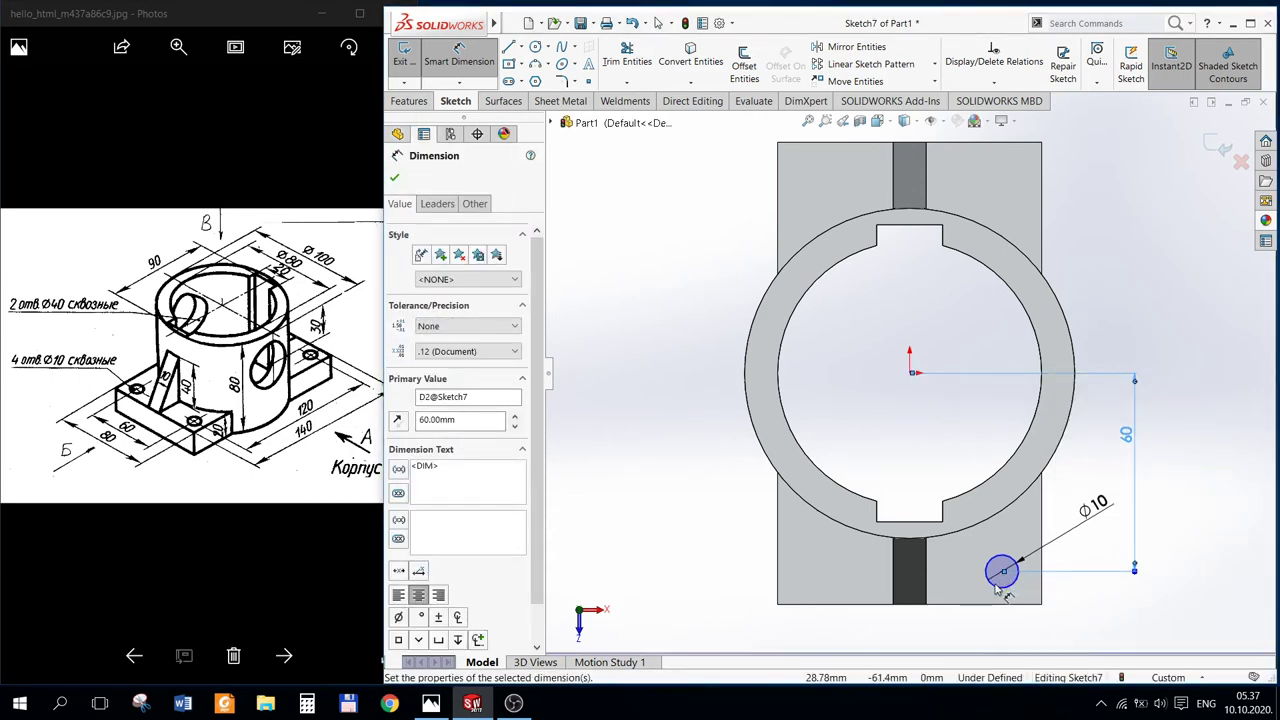
key(Escape)
click(462, 56)
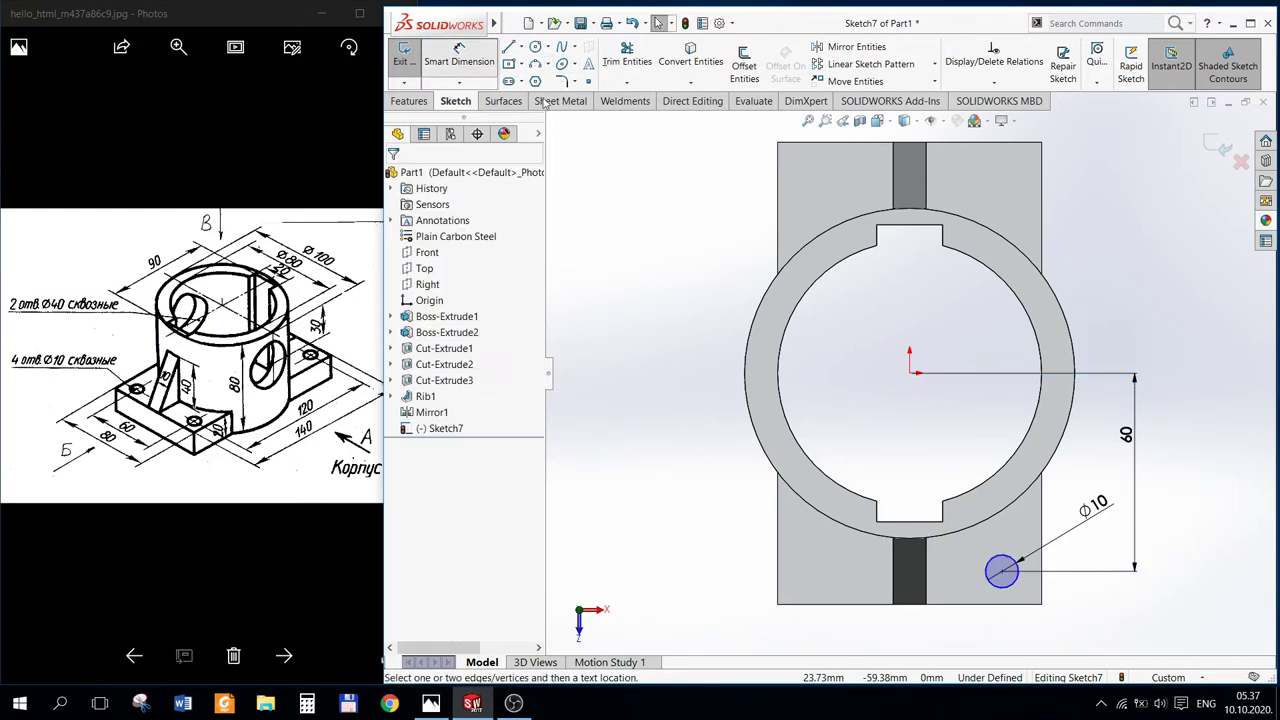
click(1003, 572)
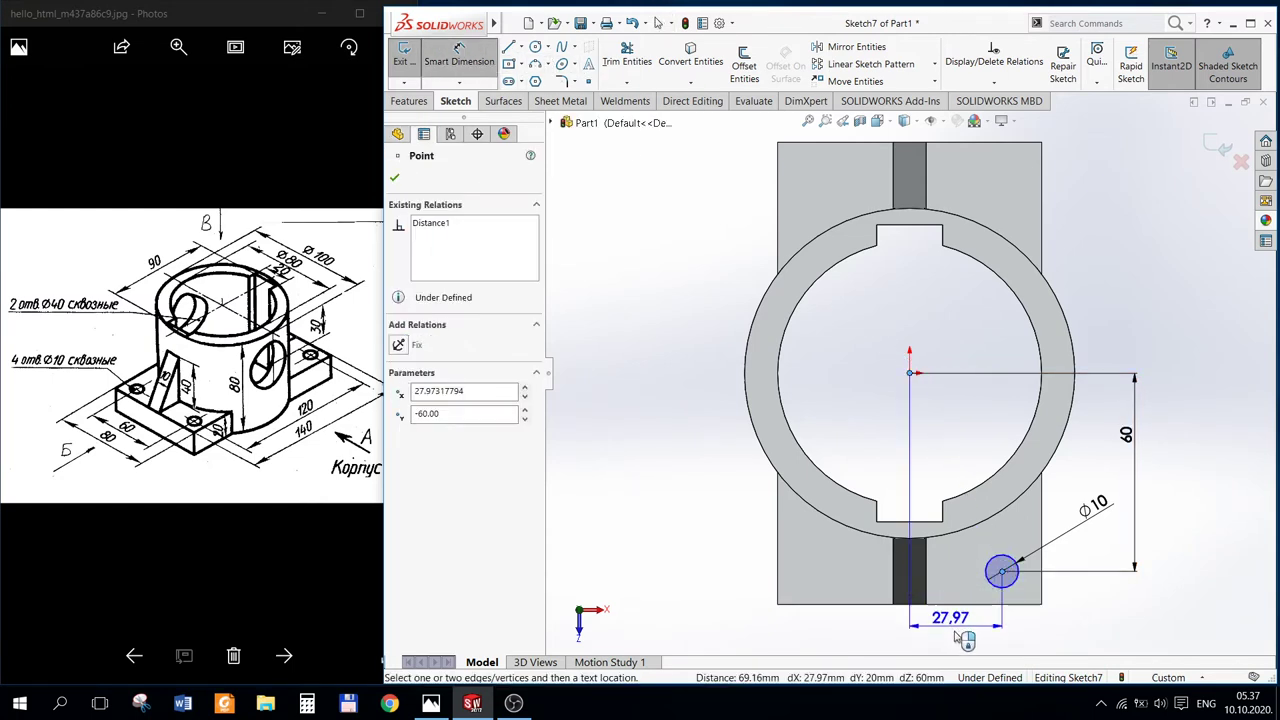
click(952, 621)
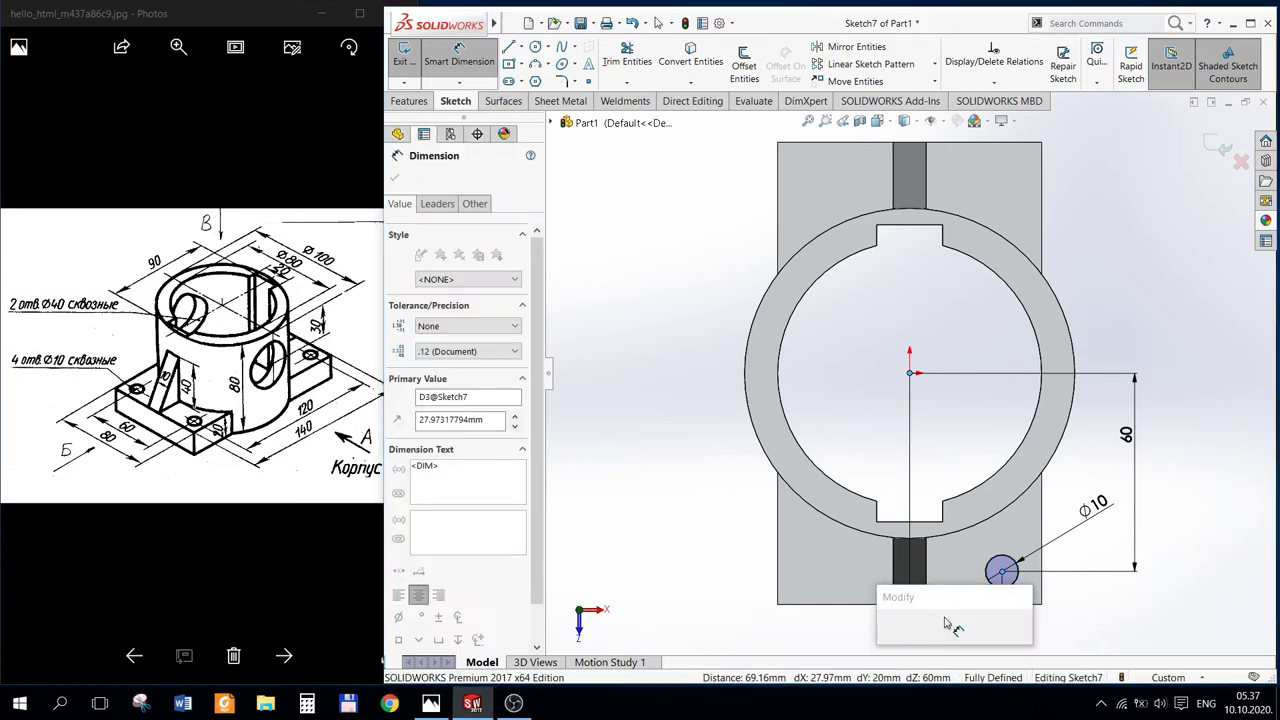
key(Return)
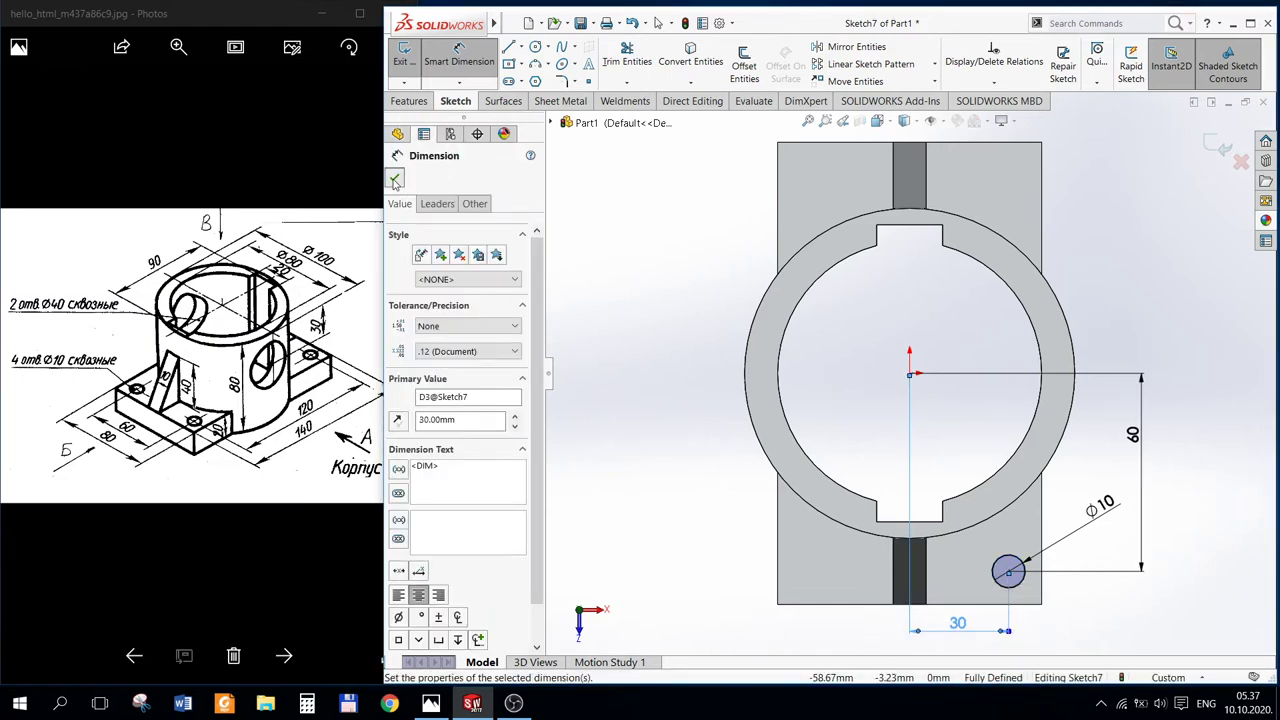
click(752, 153)
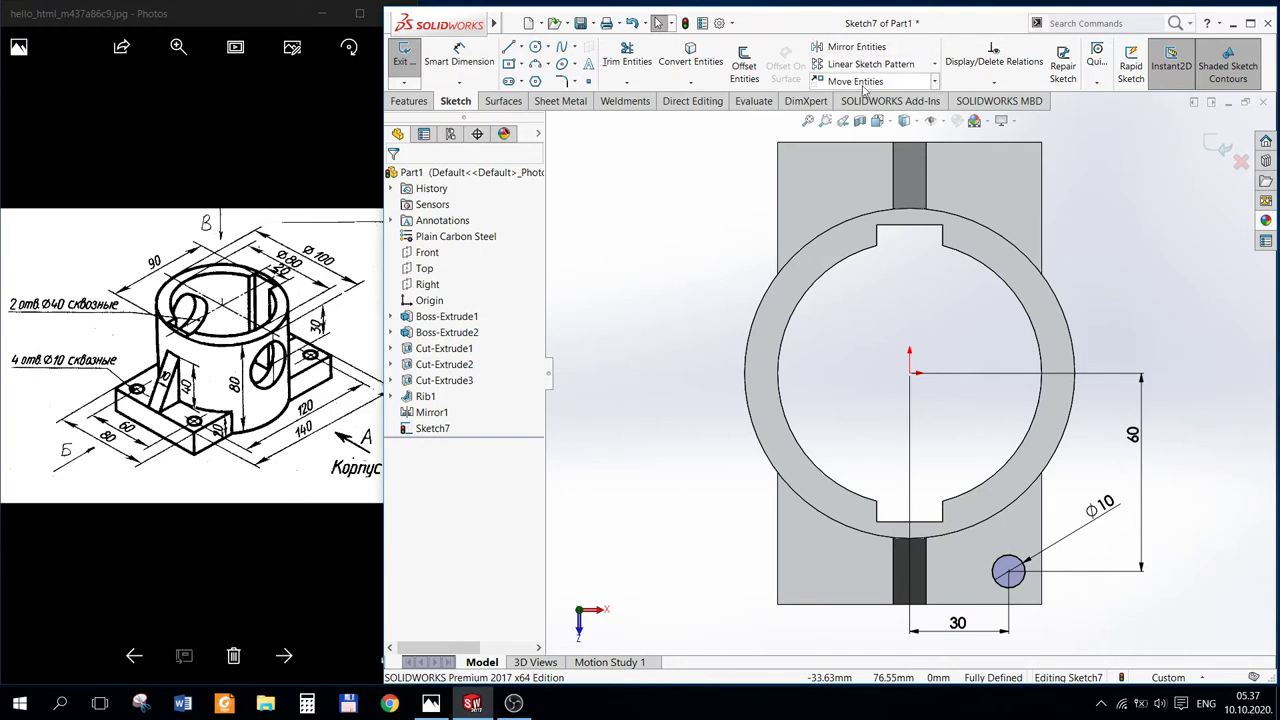
Step: Linearly pattern the Ø10 circle with reversed Direction 1 at 60 mm spacing
click(876, 66)
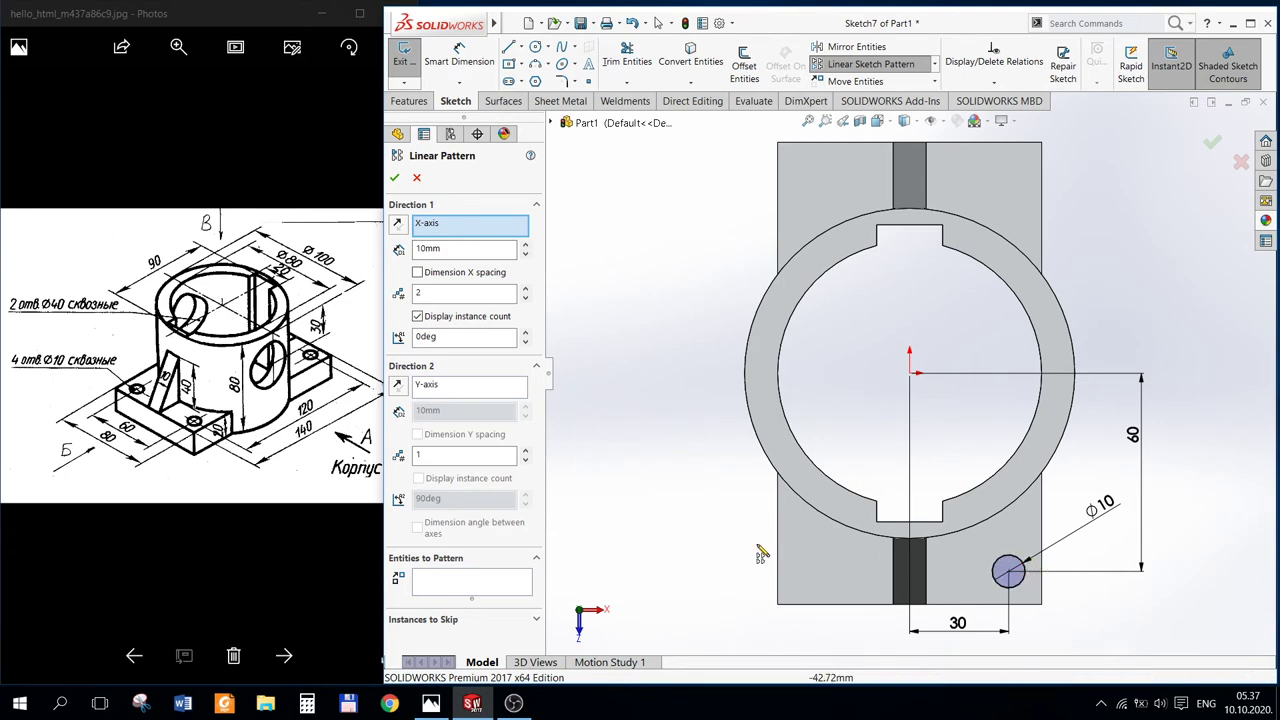
click(480, 582)
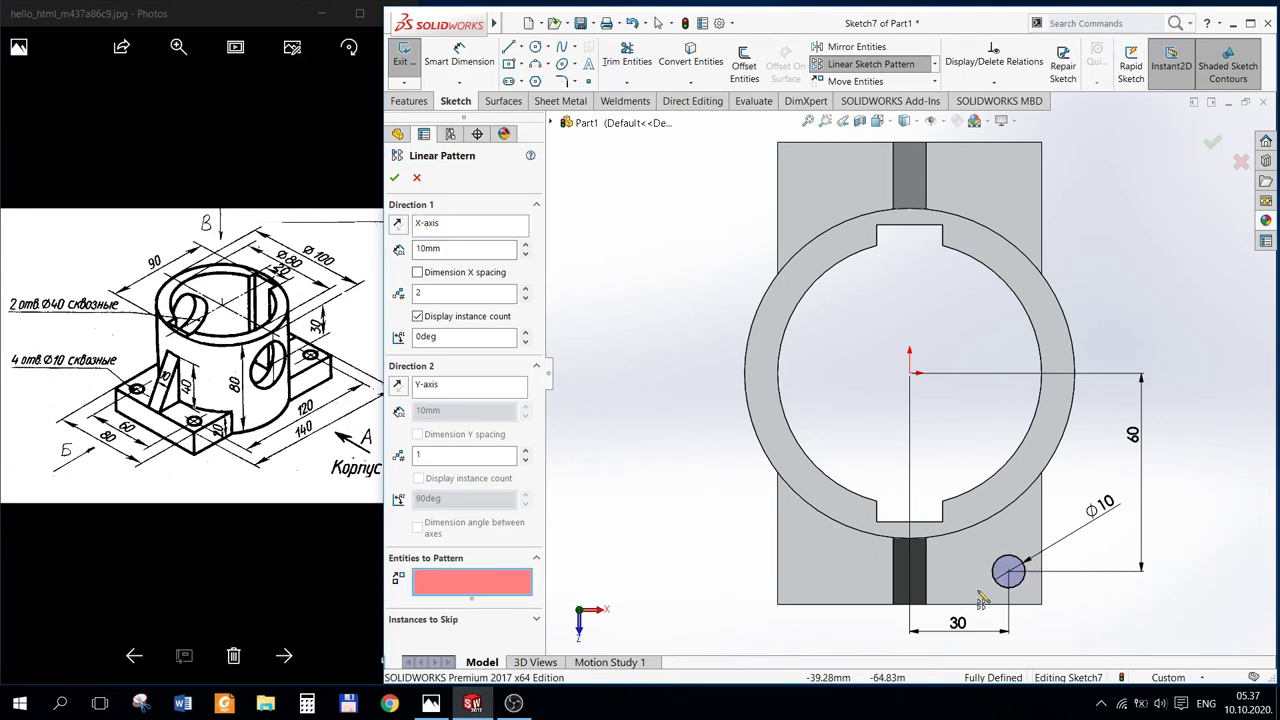
click(1025, 565)
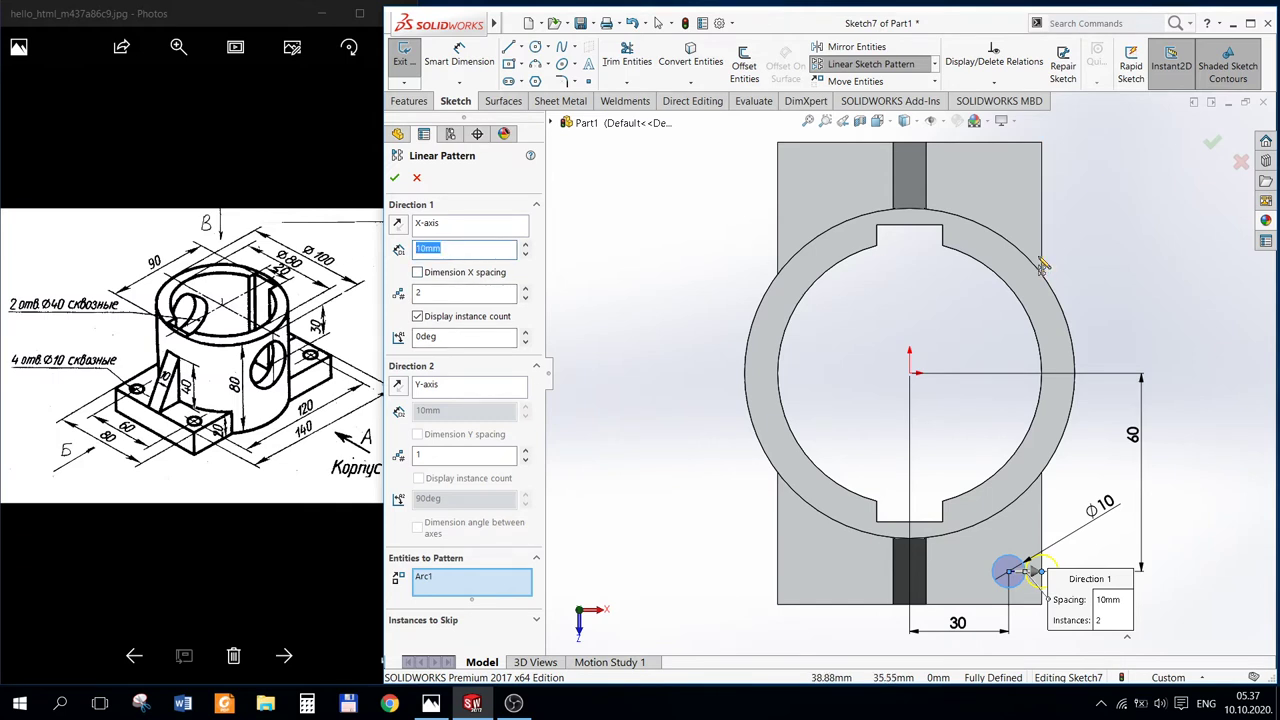
click(464, 248)
text(-6)
key(Return)
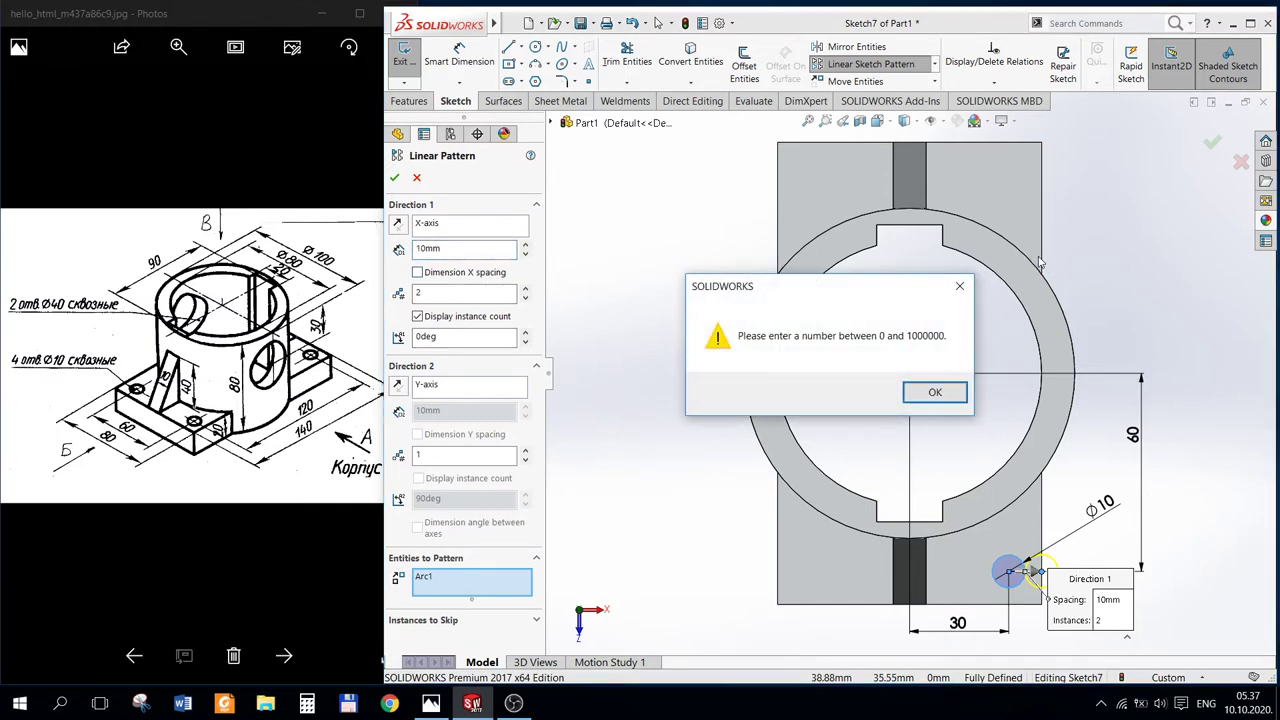
click(931, 395)
text(-60)
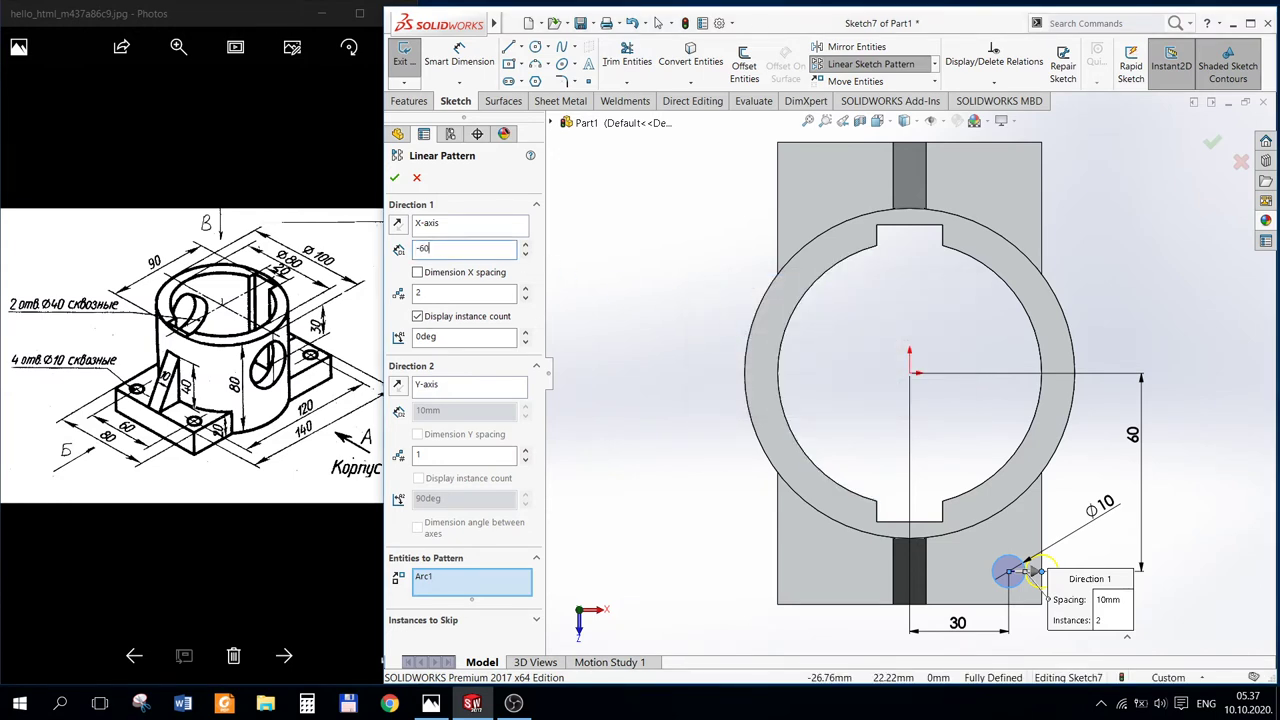
key(Return)
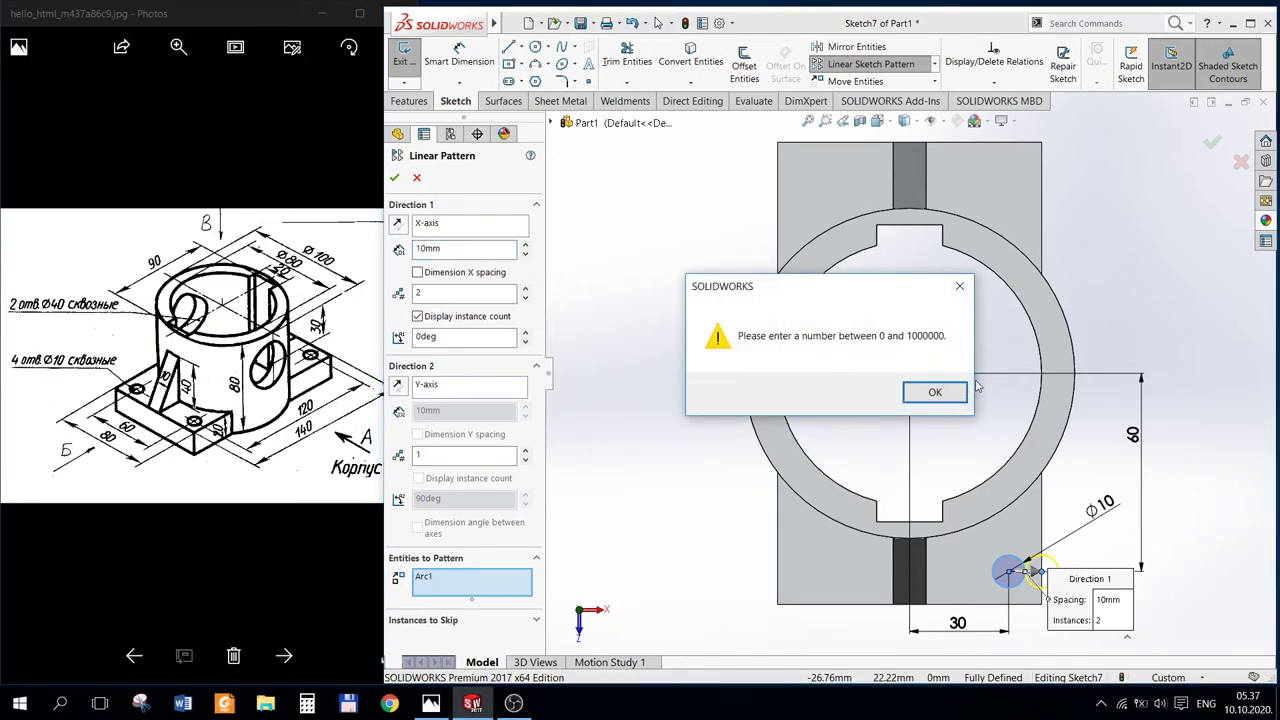
click(934, 394)
click(397, 224)
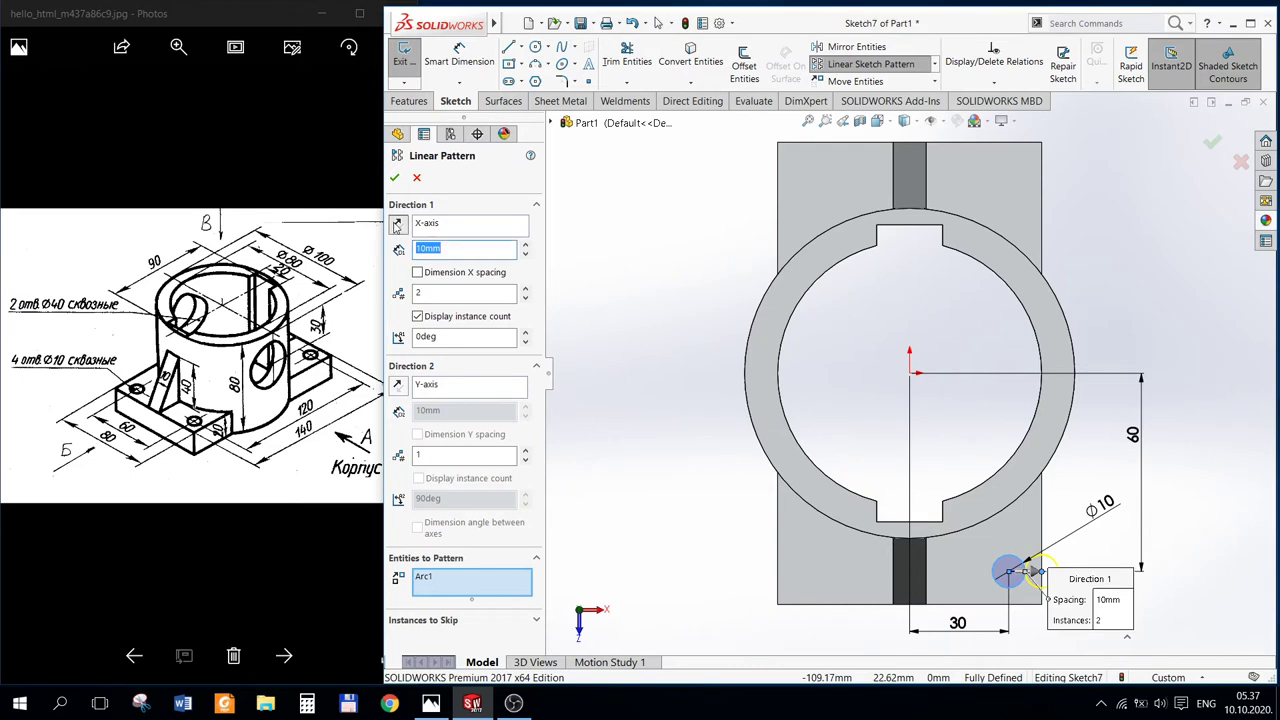
click(445, 249)
text(30)
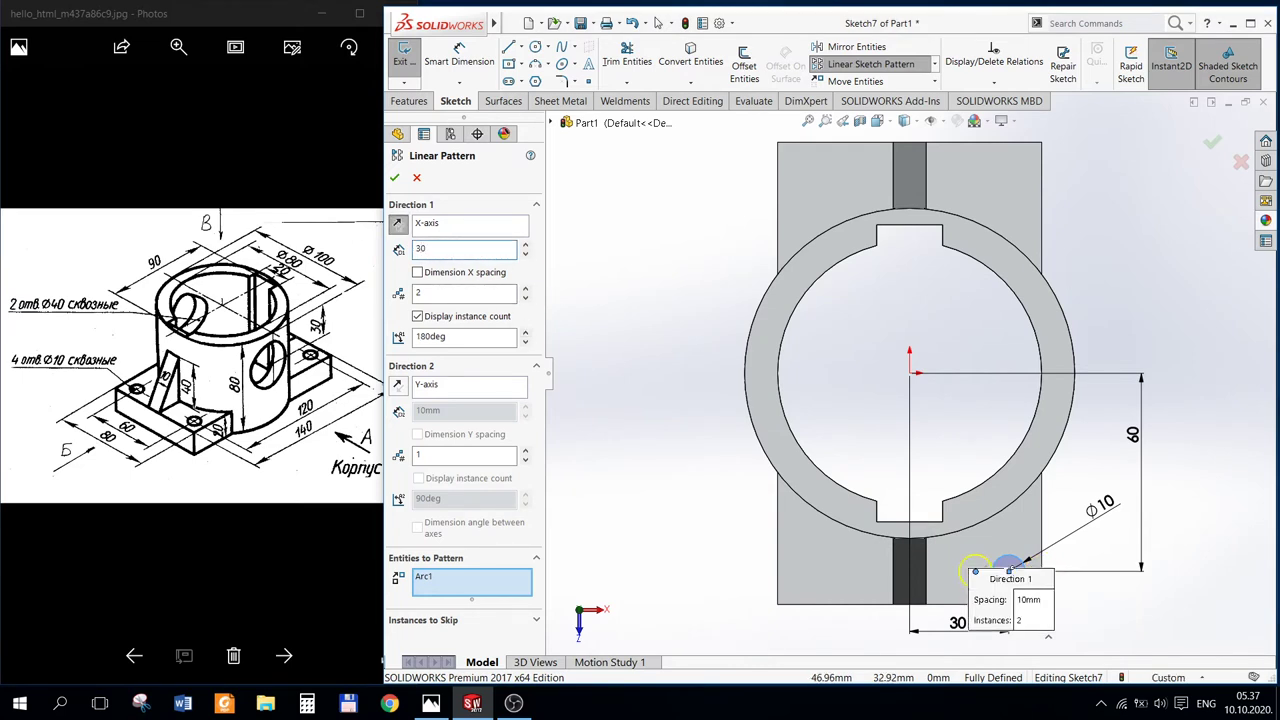
key(Return)
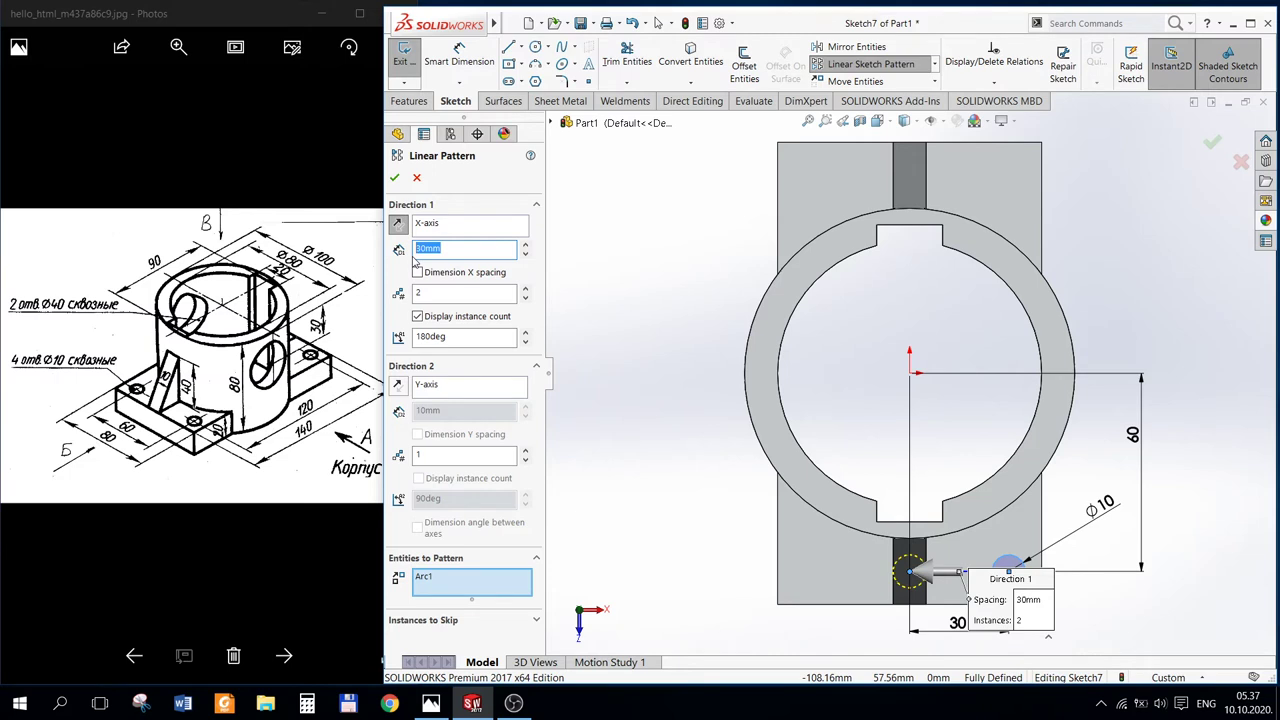
text(60)
key(Return)
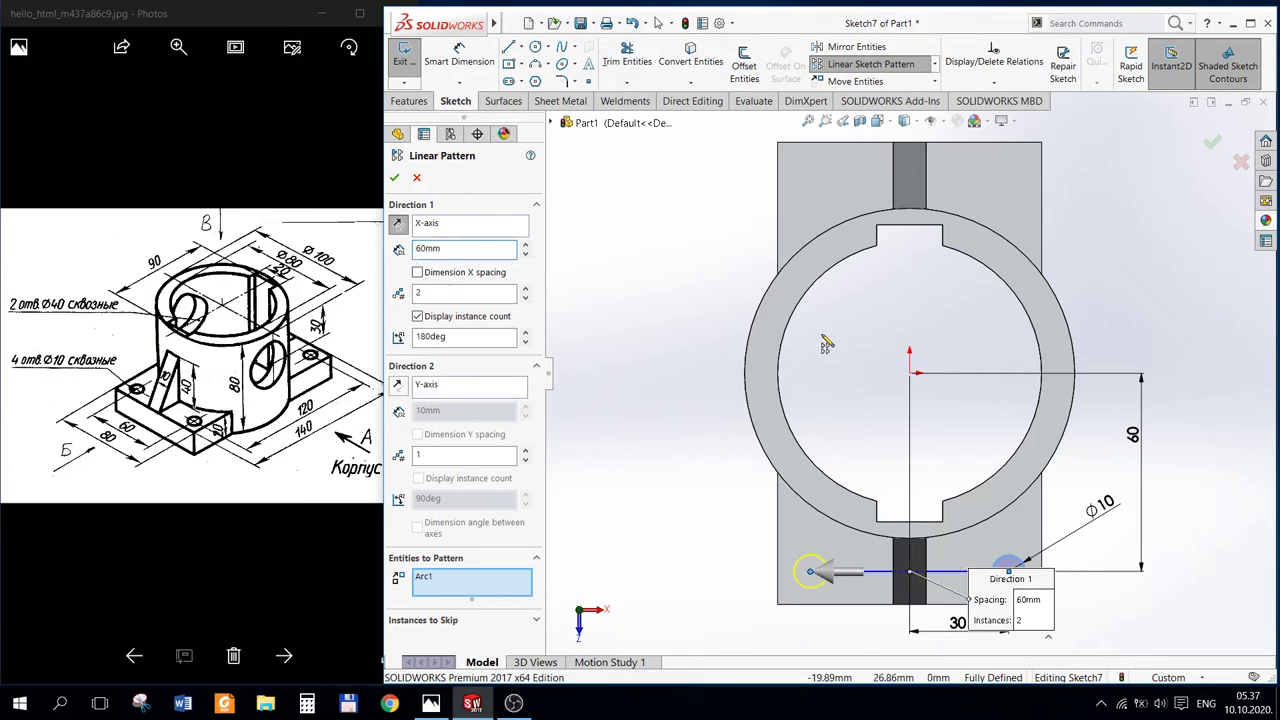
Step: Add a second Direction 2 copy at 120 mm, keep X spacing dimensioned, and accept the four-hole pattern
scroll(1100, 485, up, 2)
scroll(1110, 455, up, 3)
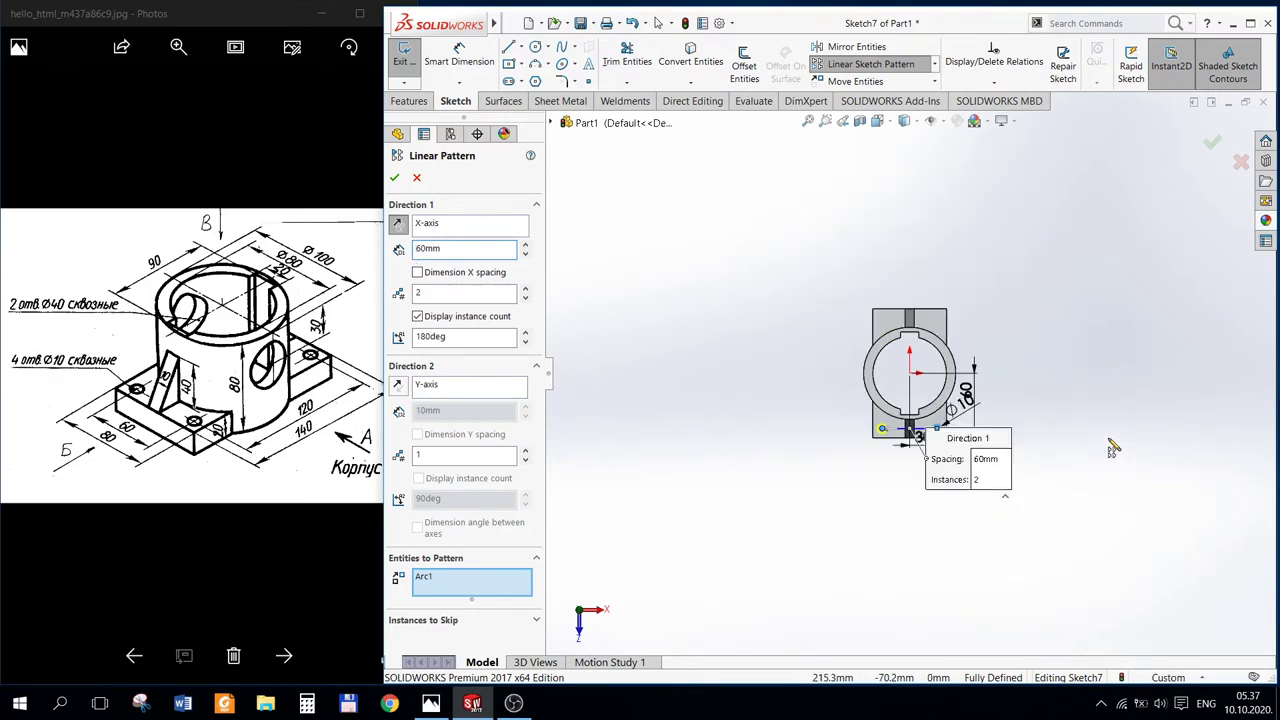
click(524, 451)
scroll(910, 435, down, 2)
scroll(910, 432, down, 2)
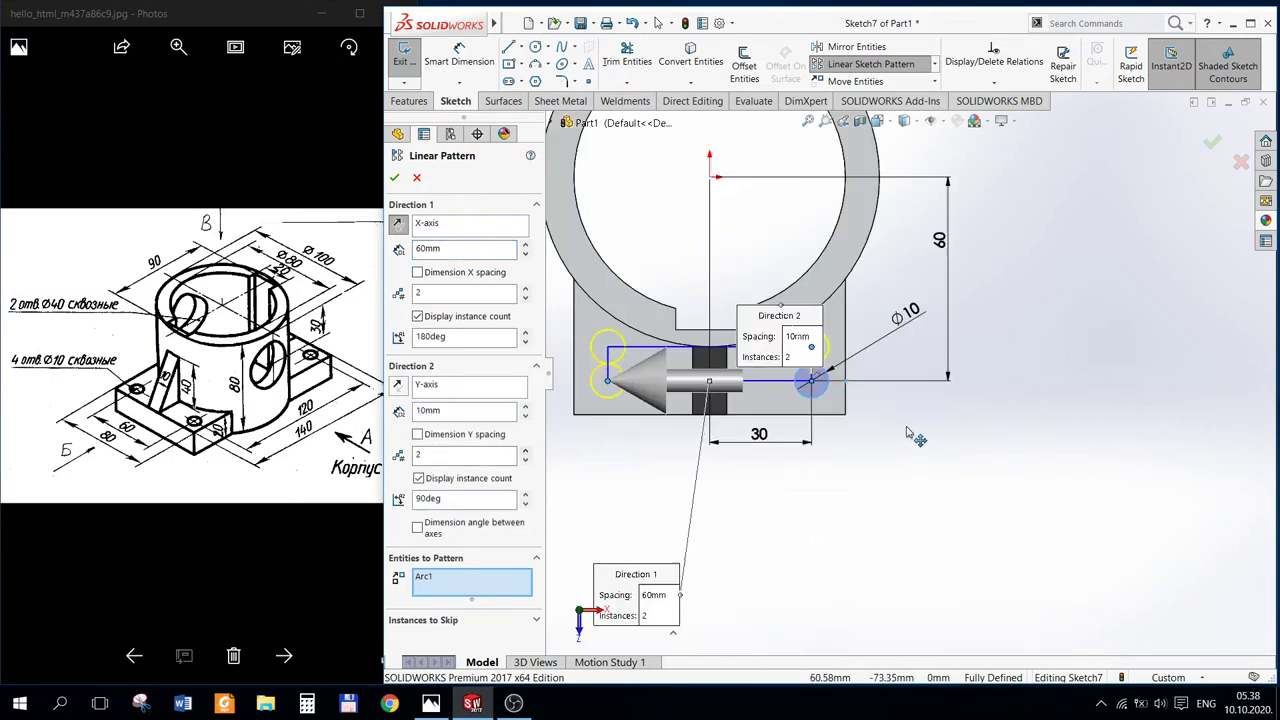
double_click(425, 410)
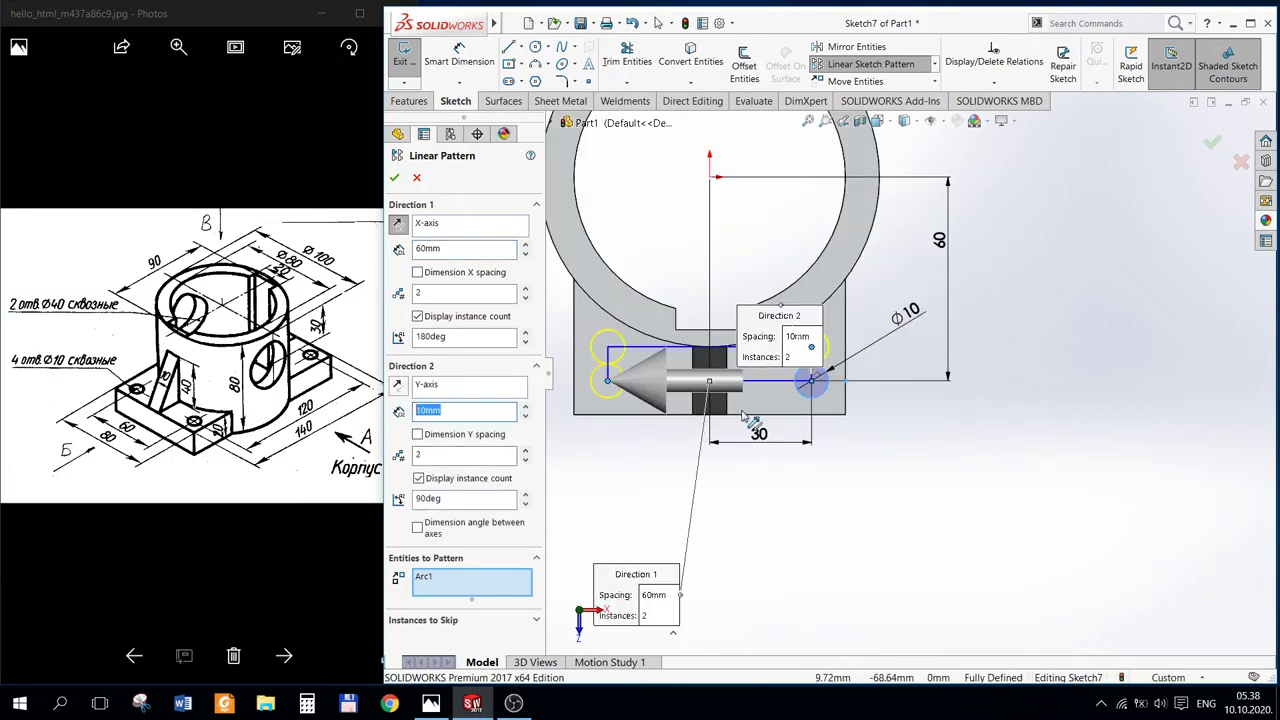
text(120)
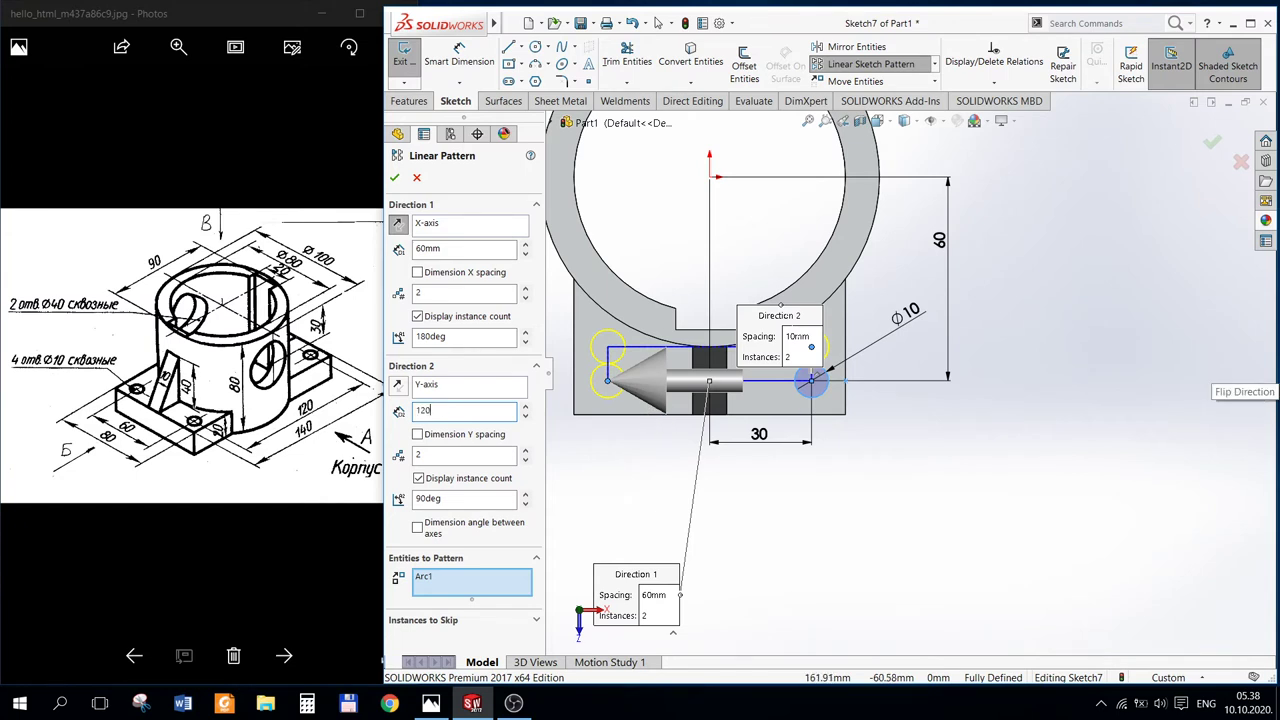
key(Return)
scroll(1028, 398, up, 3)
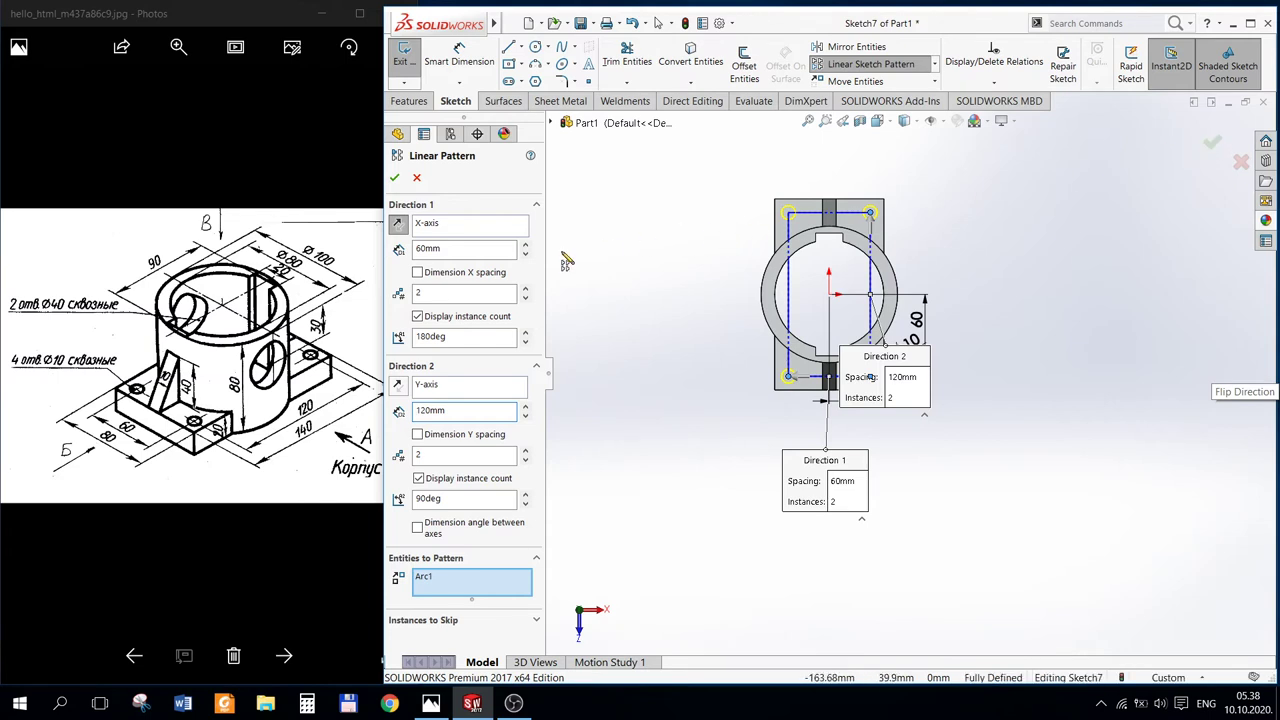
click(418, 272)
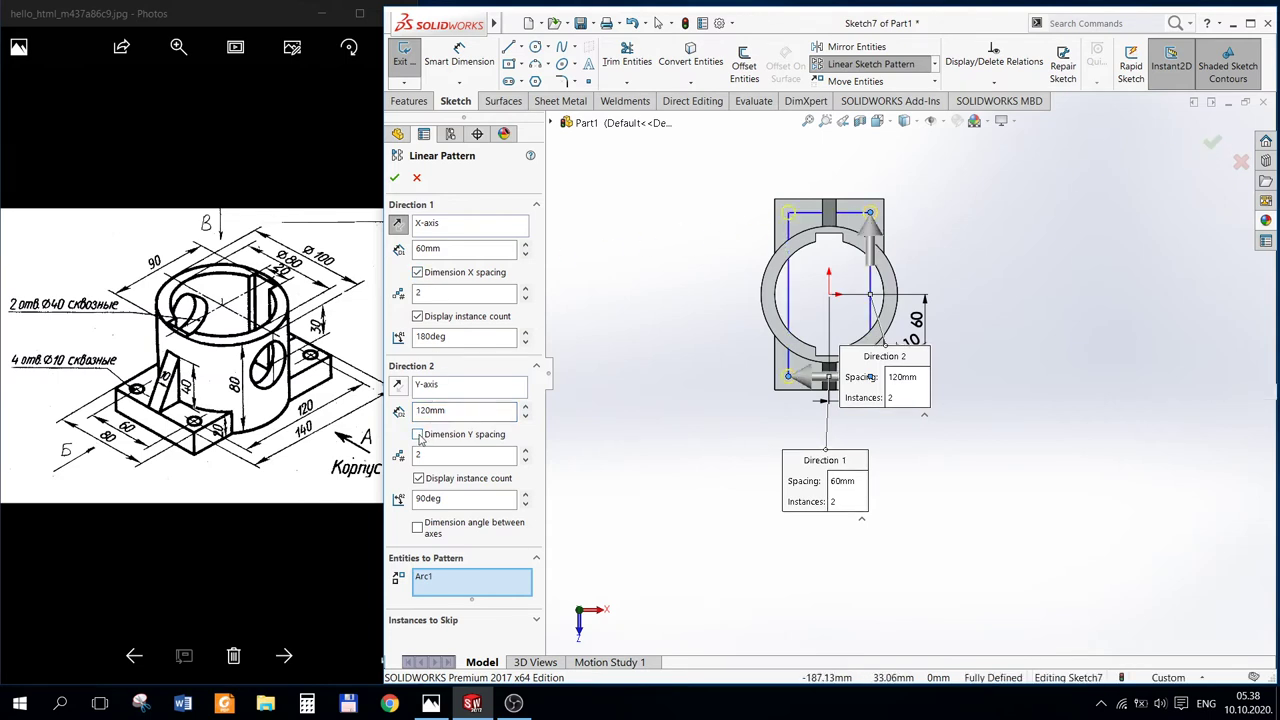
click(1216, 148)
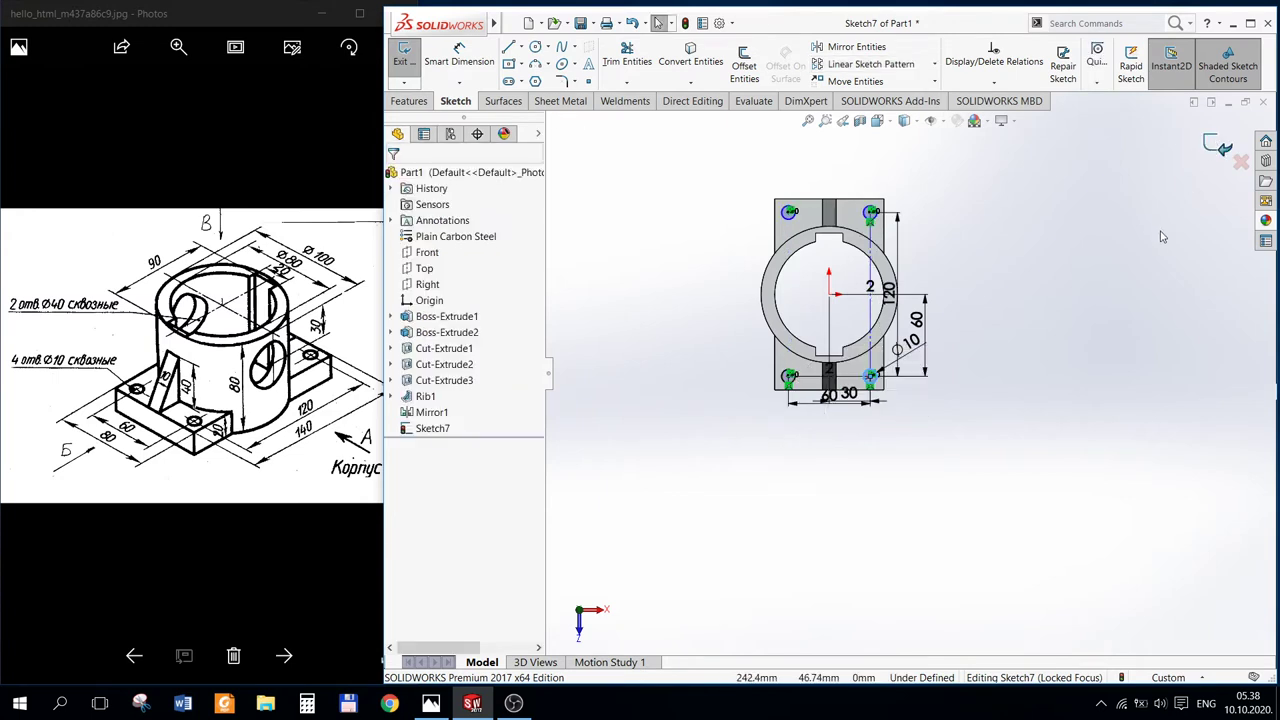
Step: Cut the four Ø10 circles Through All the base as Cut-Extrude4
scroll(950, 420, down, 5)
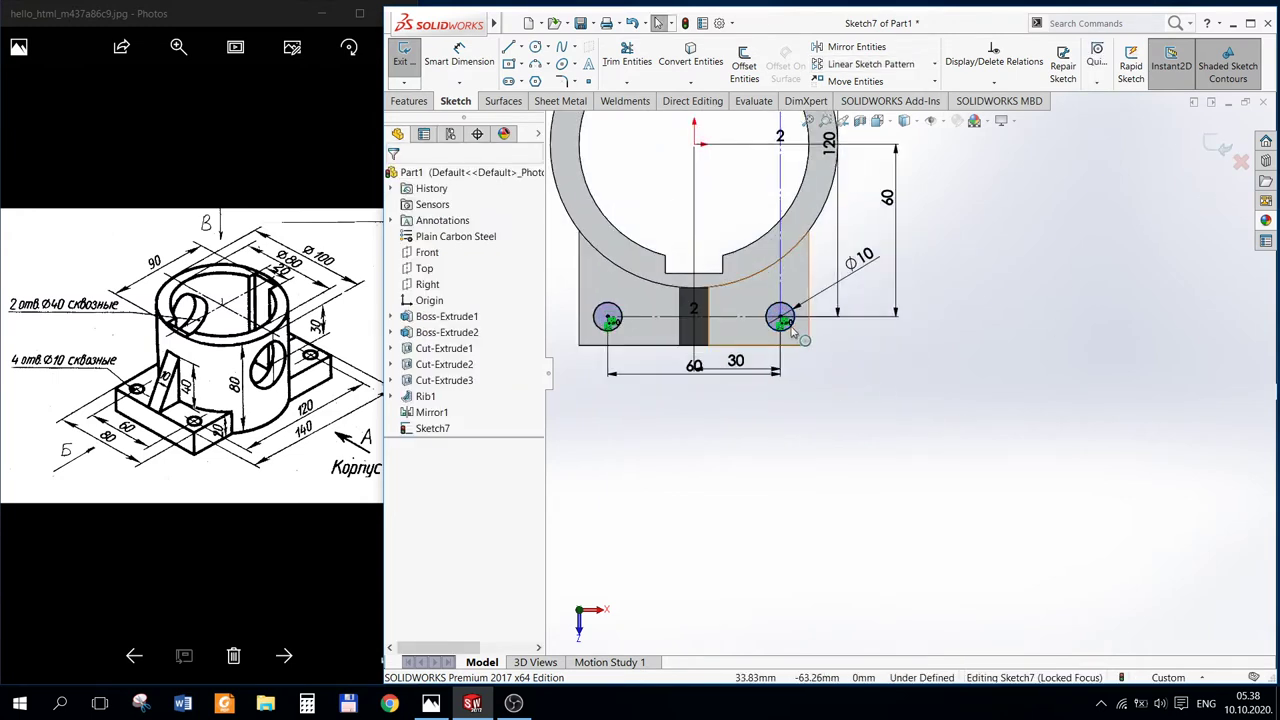
scroll(877, 353, up, 4)
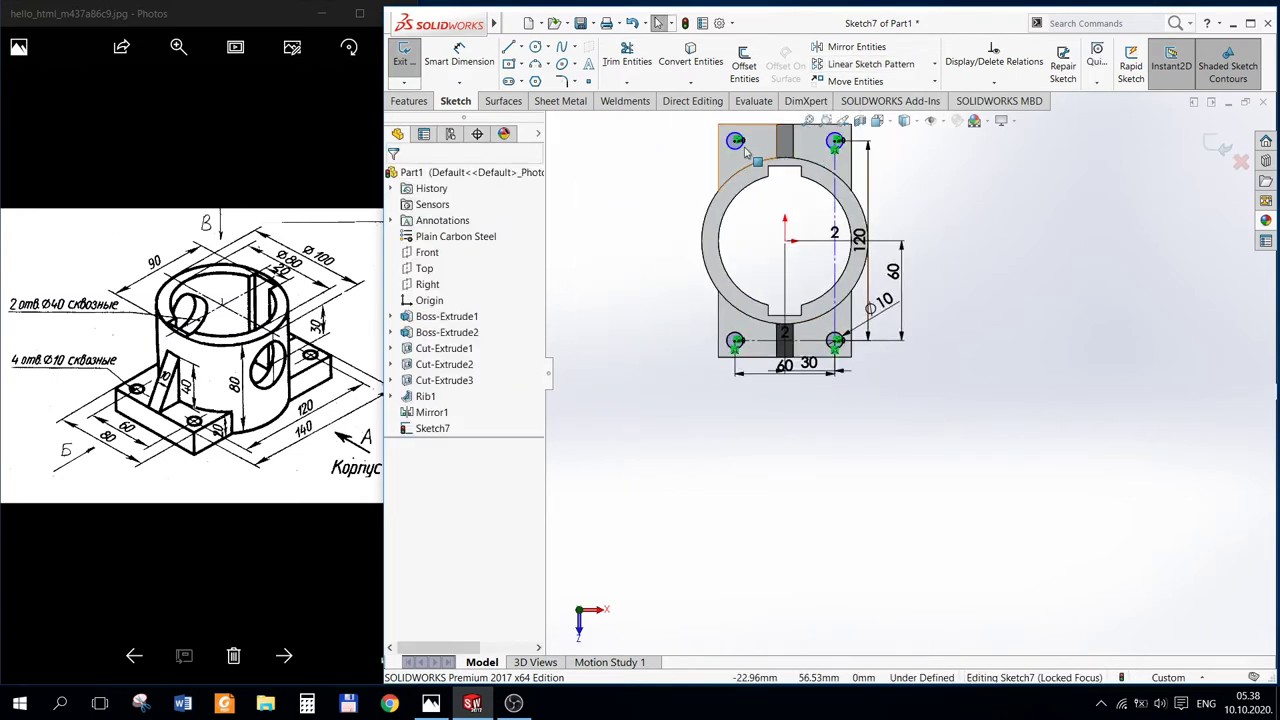
click(737, 147)
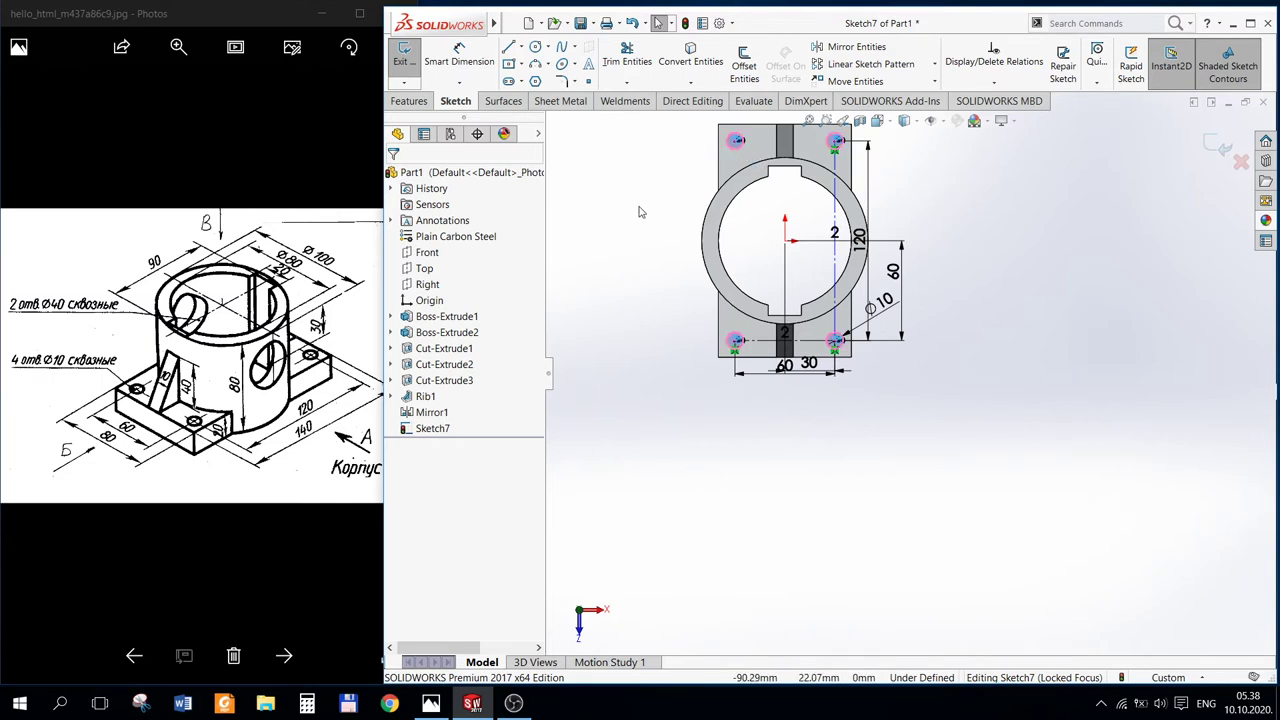
key(Escape)
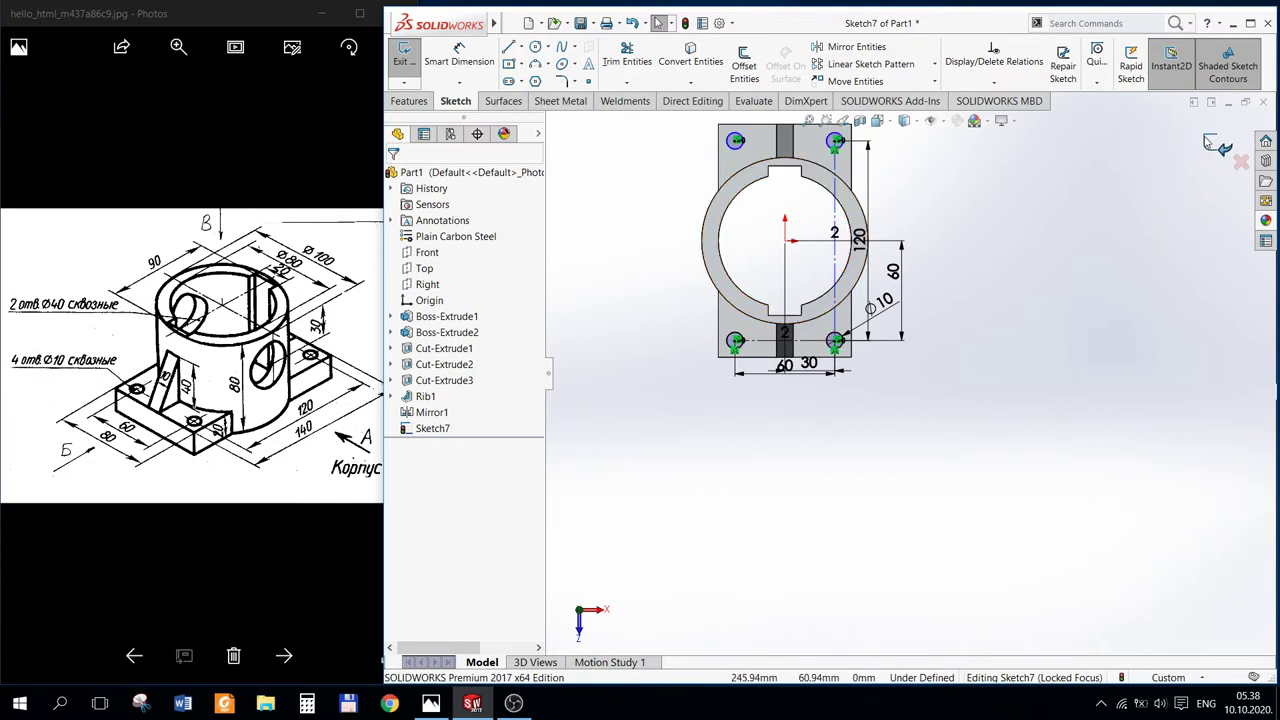
key(ctrl+7)
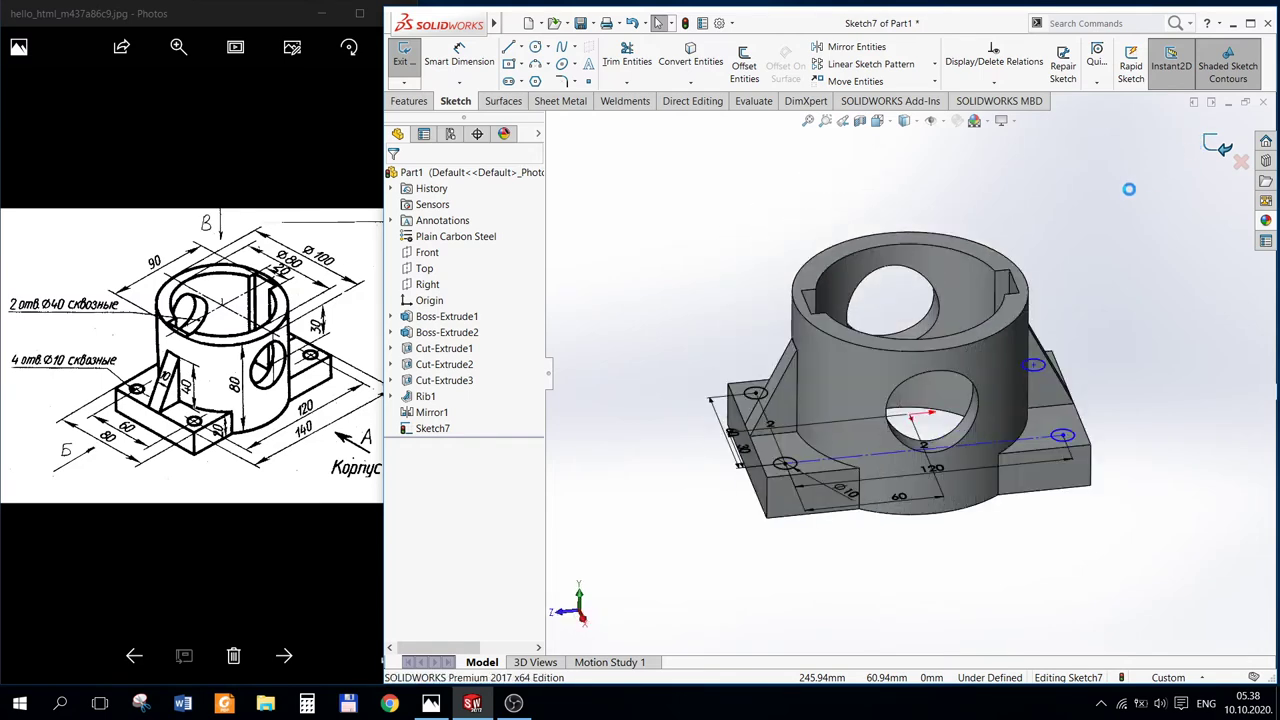
click(404, 55)
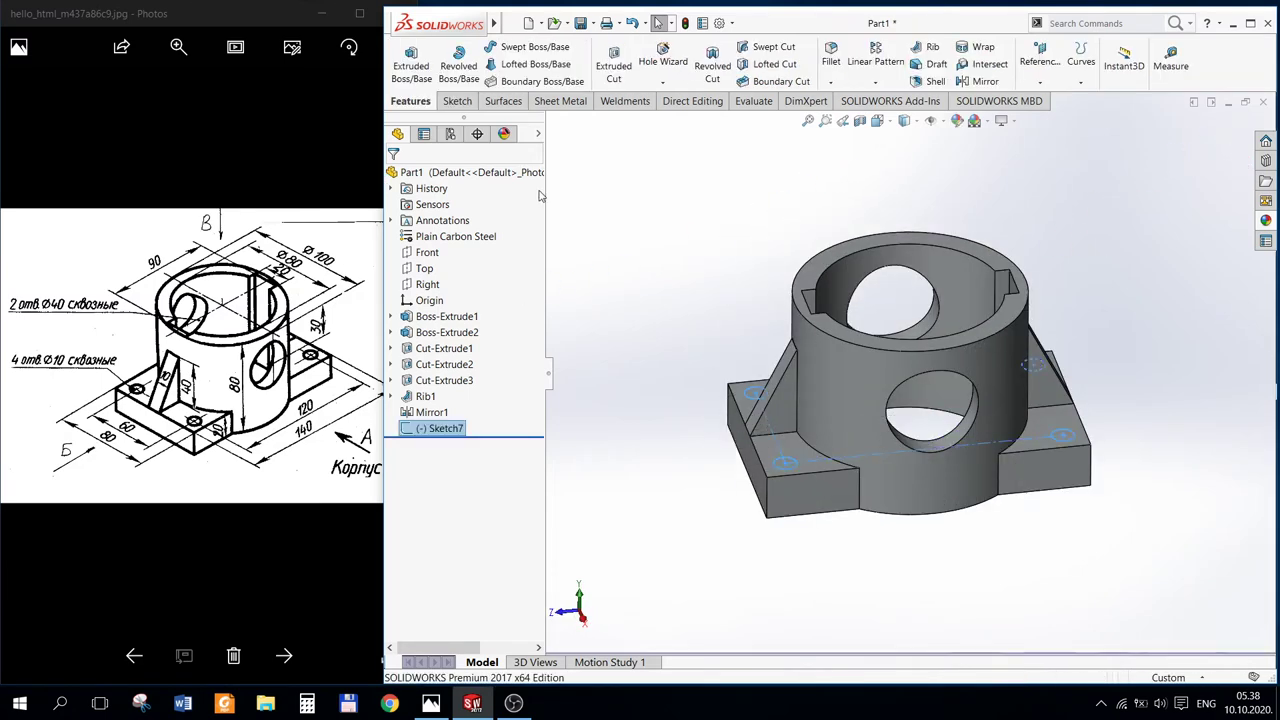
click(613, 65)
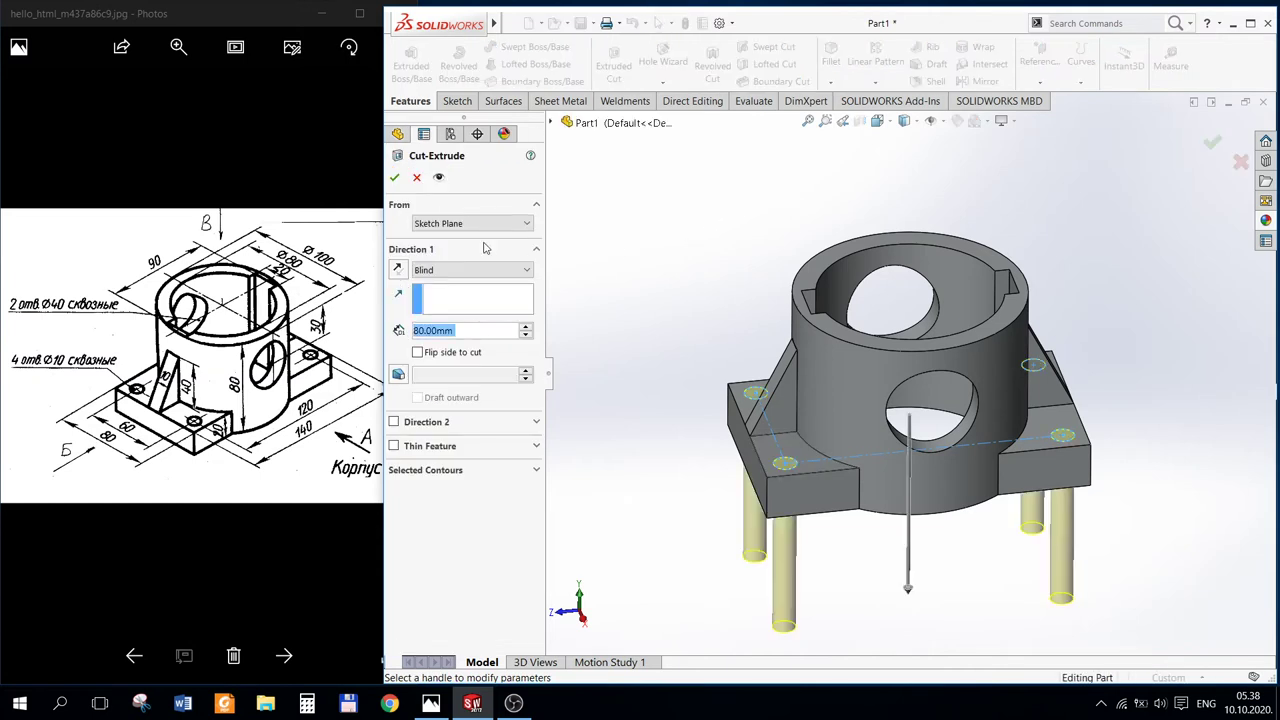
click(450, 270)
click(448, 296)
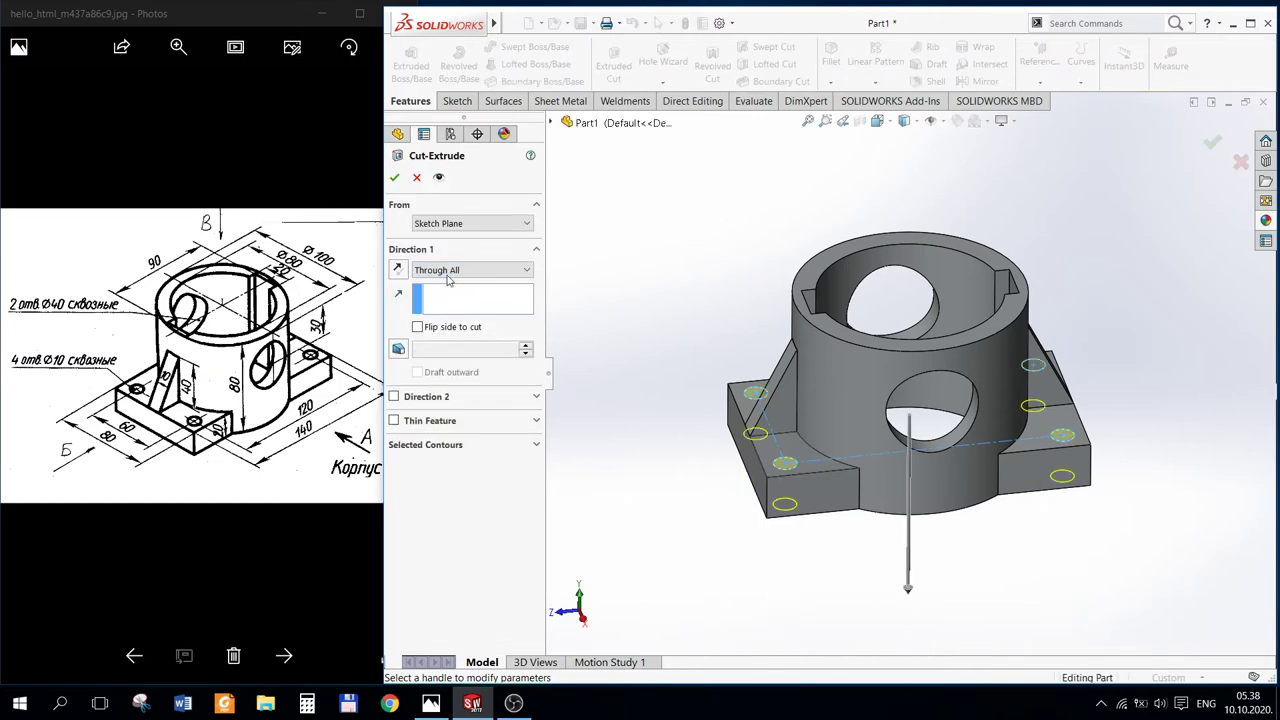
click(394, 178)
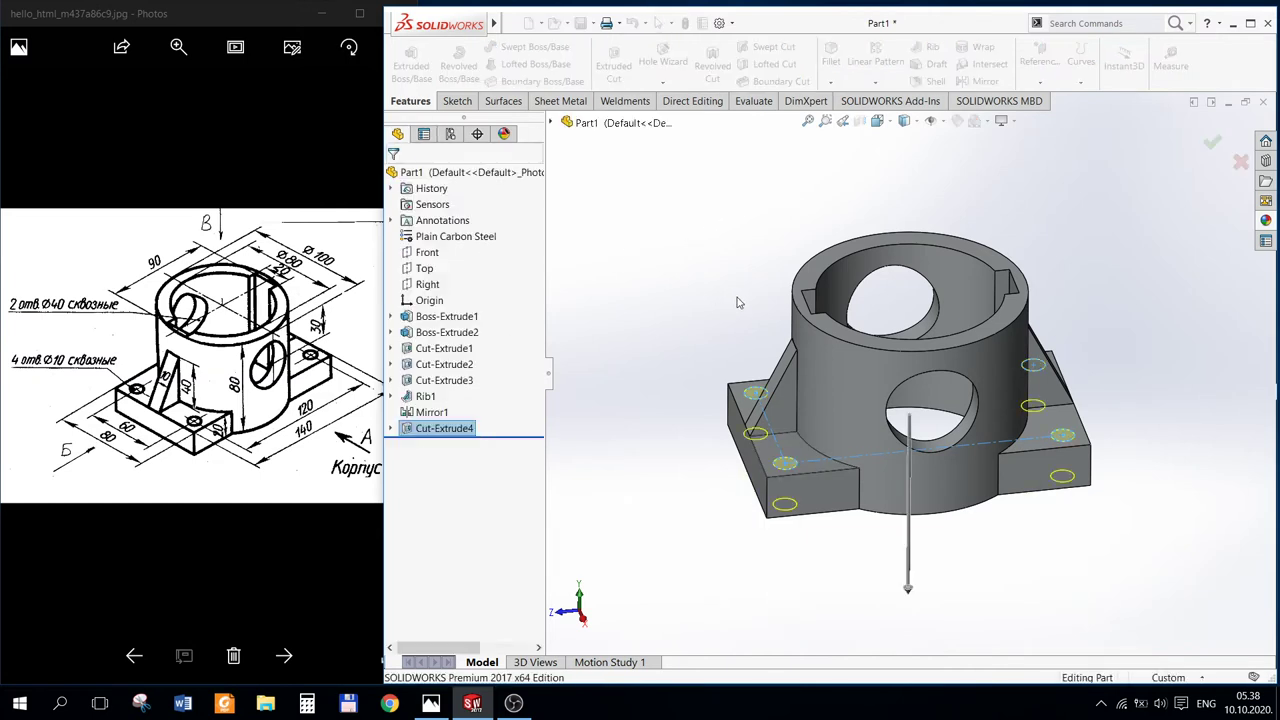
middle_drag(654, 358, 710, 366)
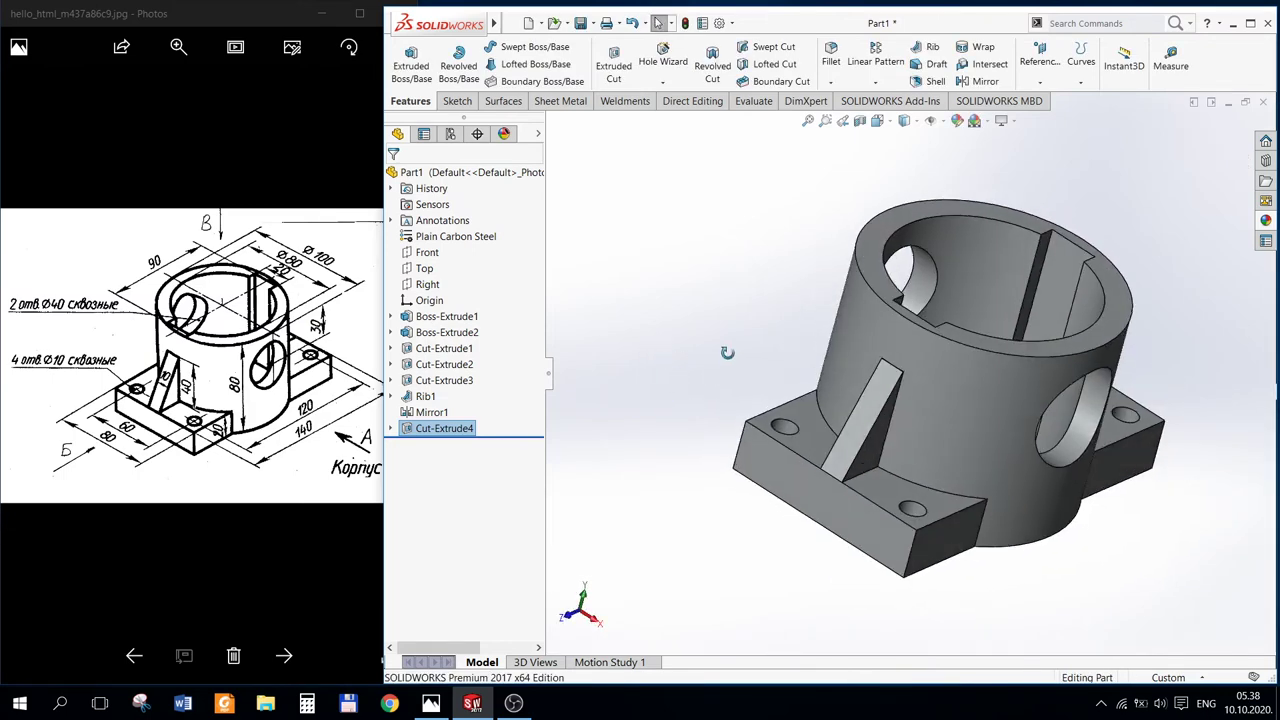
Step: Save the part over the existing Part1.SLDPRT on the Desktop
mouse_move(710, 366)
middle_down()
mouse_move(655, 410)
mouse_move(723, 324)
mouse_move(700, 329)
middle_up()
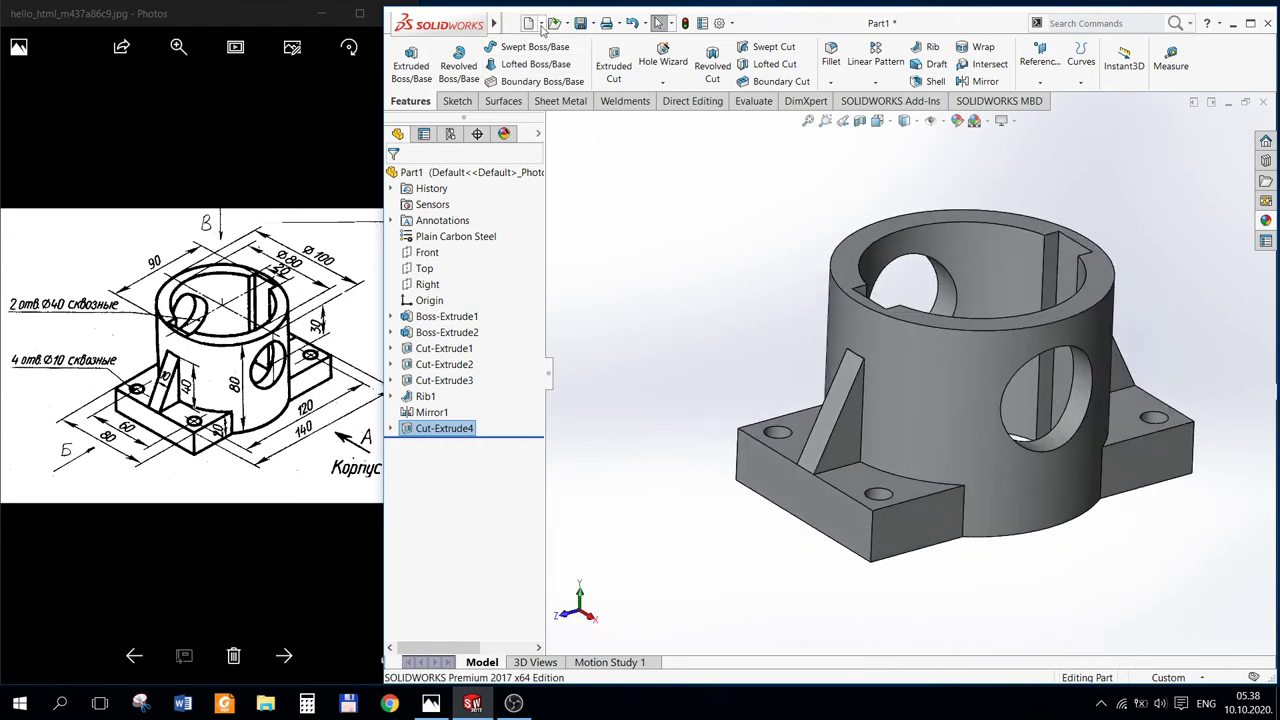
click(580, 23)
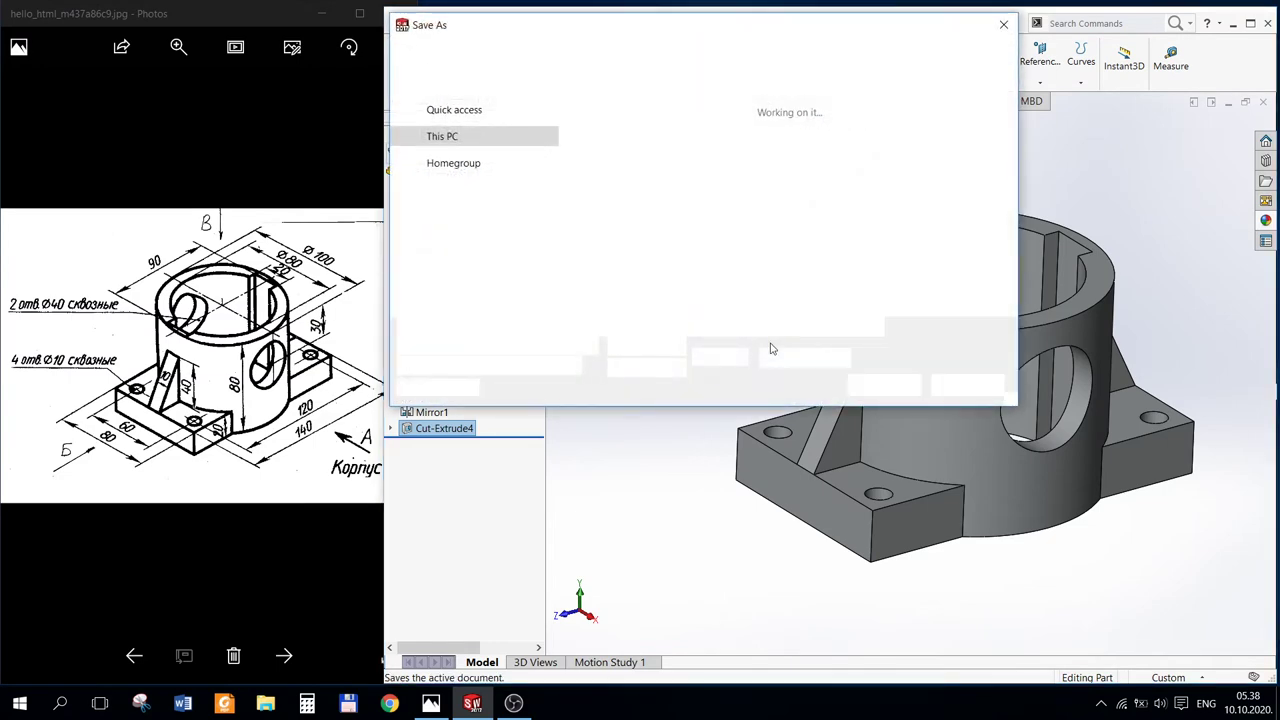
click(876, 382)
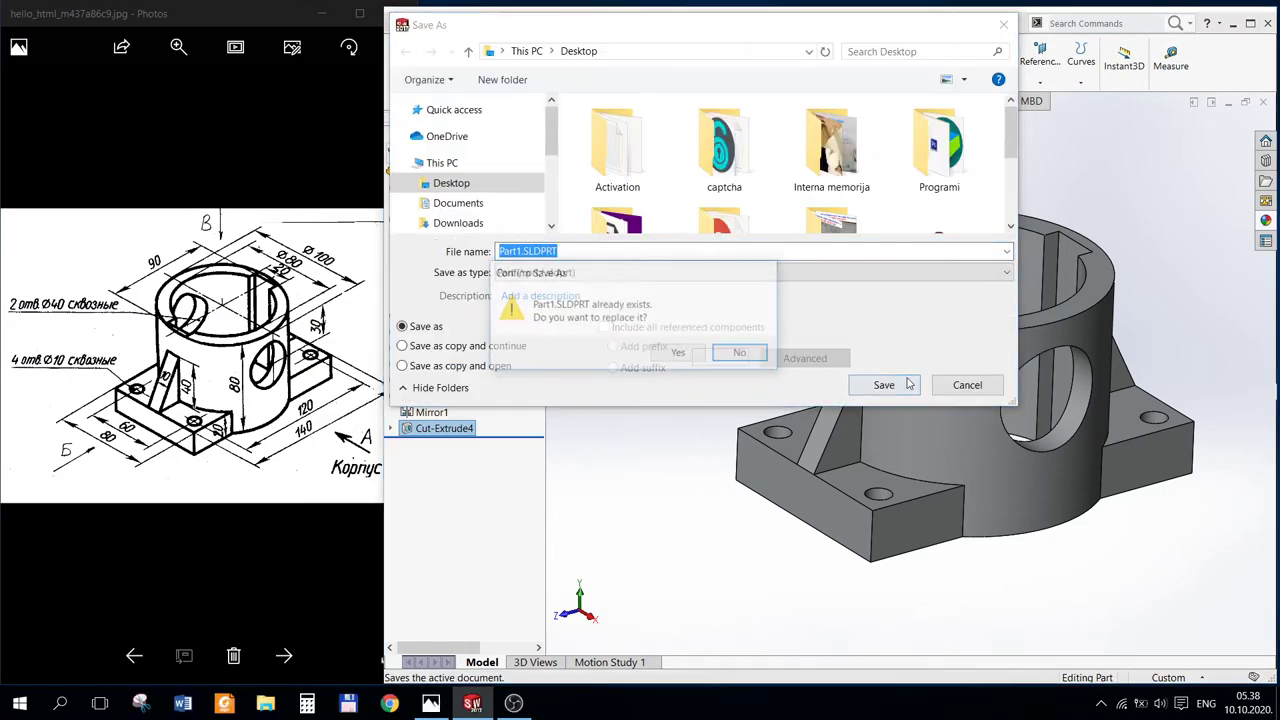
click(680, 355)
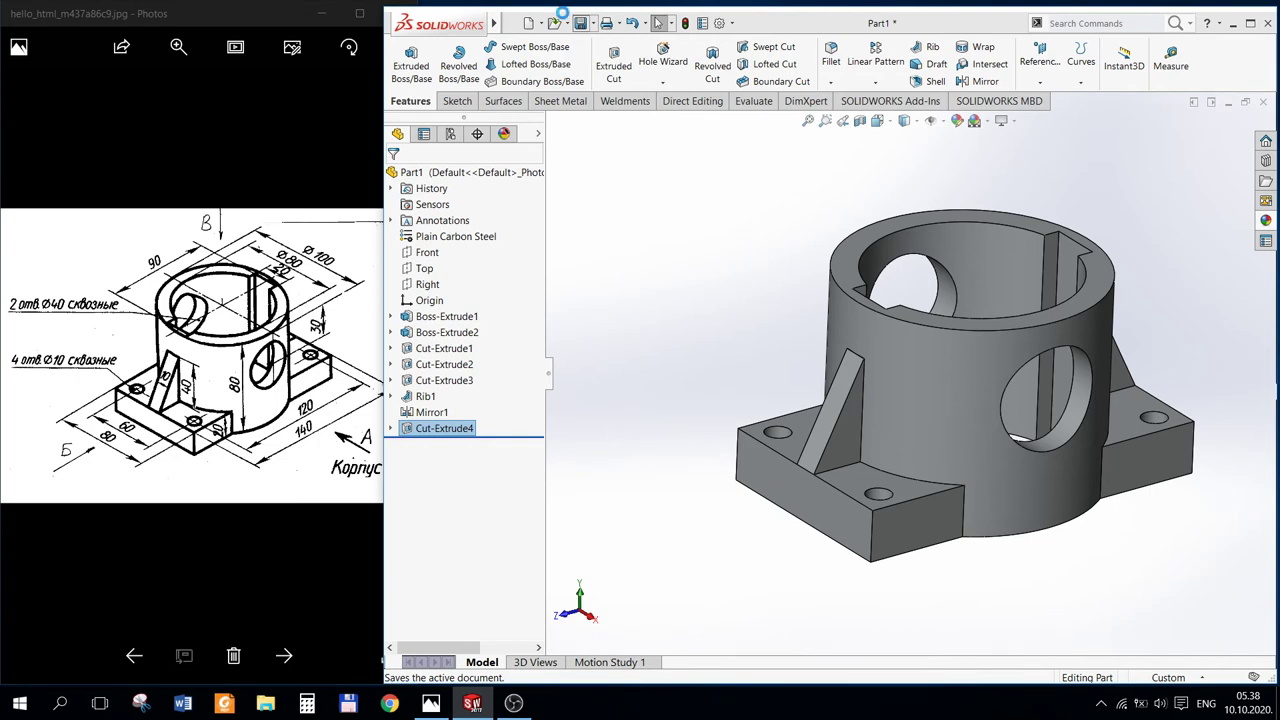
Step: Create a new drawing, Draw1, from the Oblak_Crtez_A3_DIN template
click(512, 23)
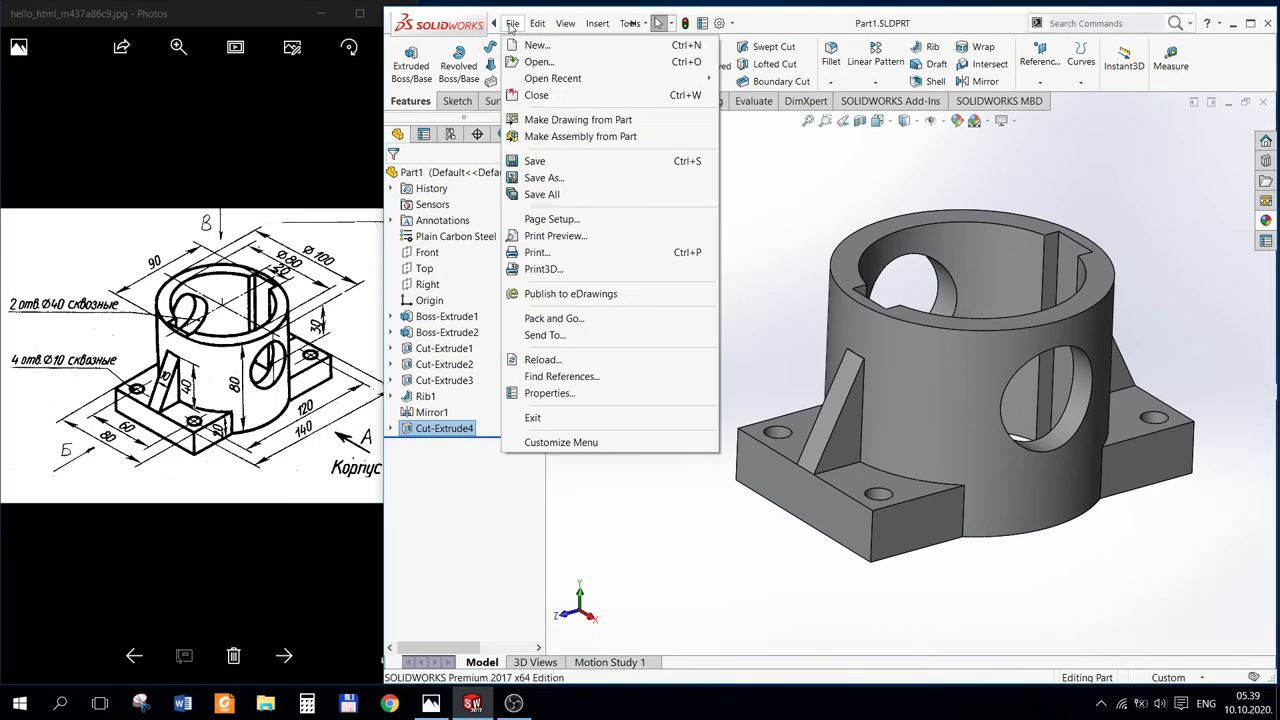
click(521, 46)
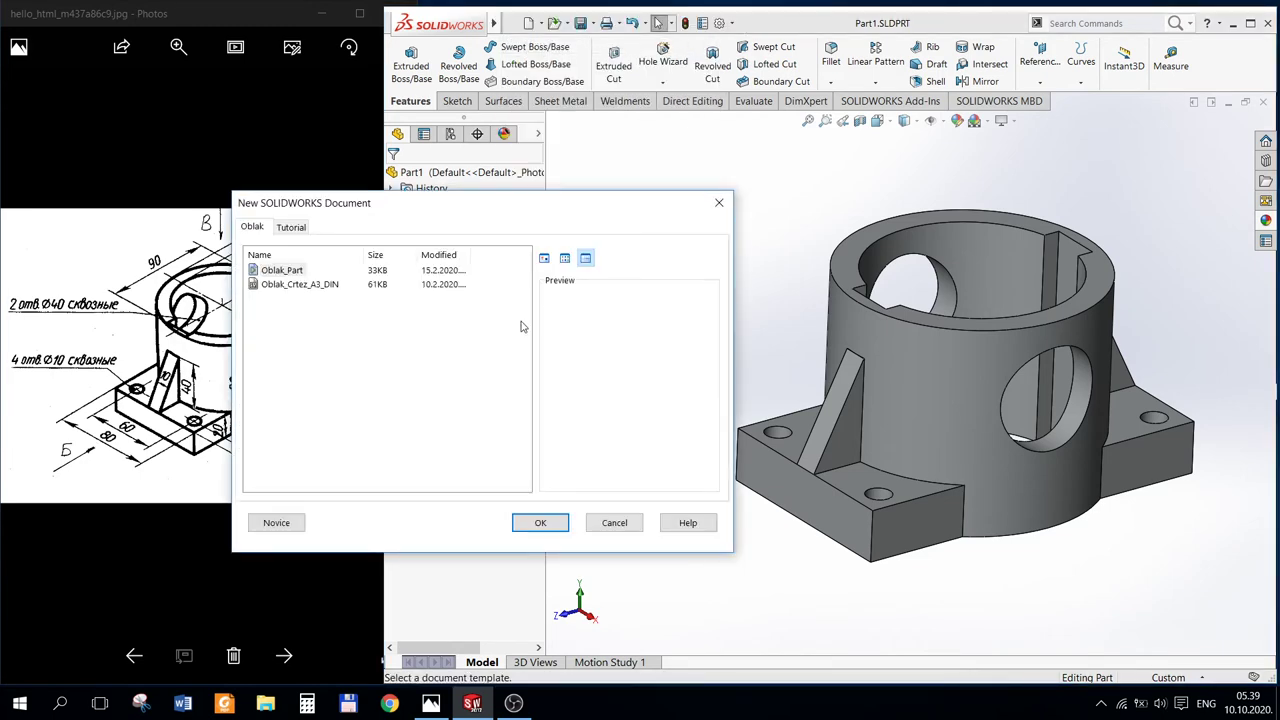
click(325, 289)
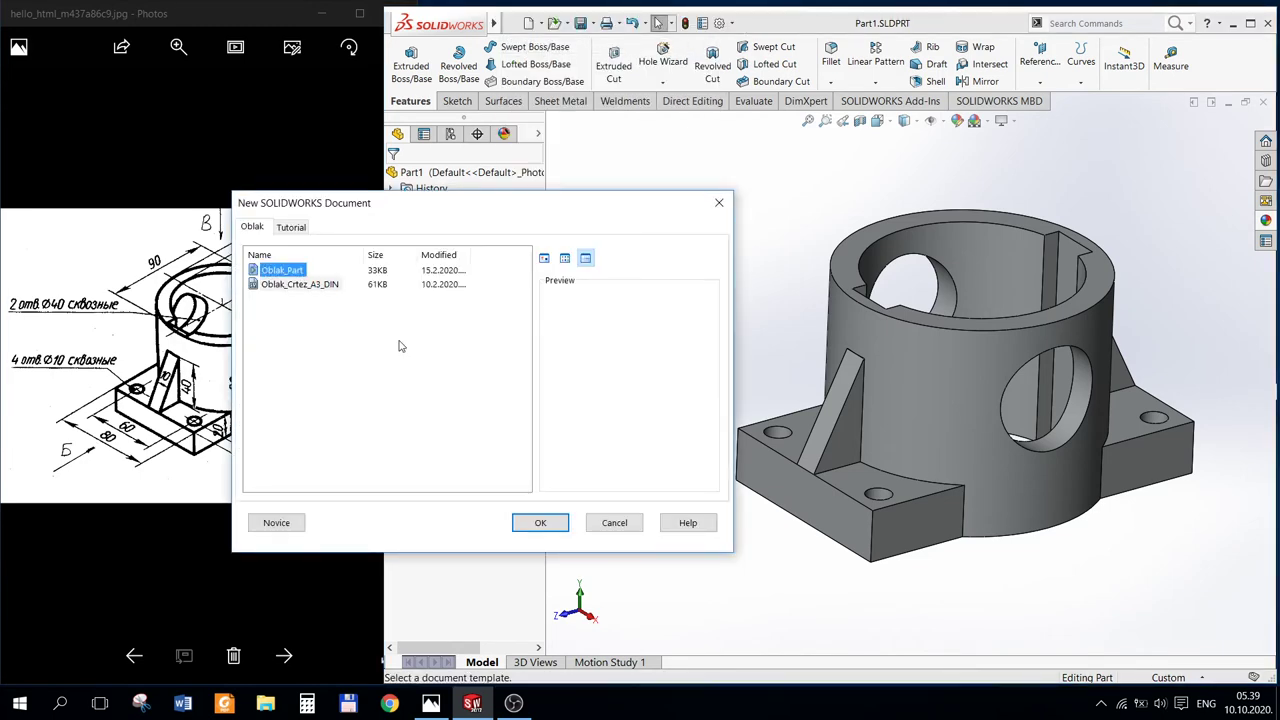
click(540, 522)
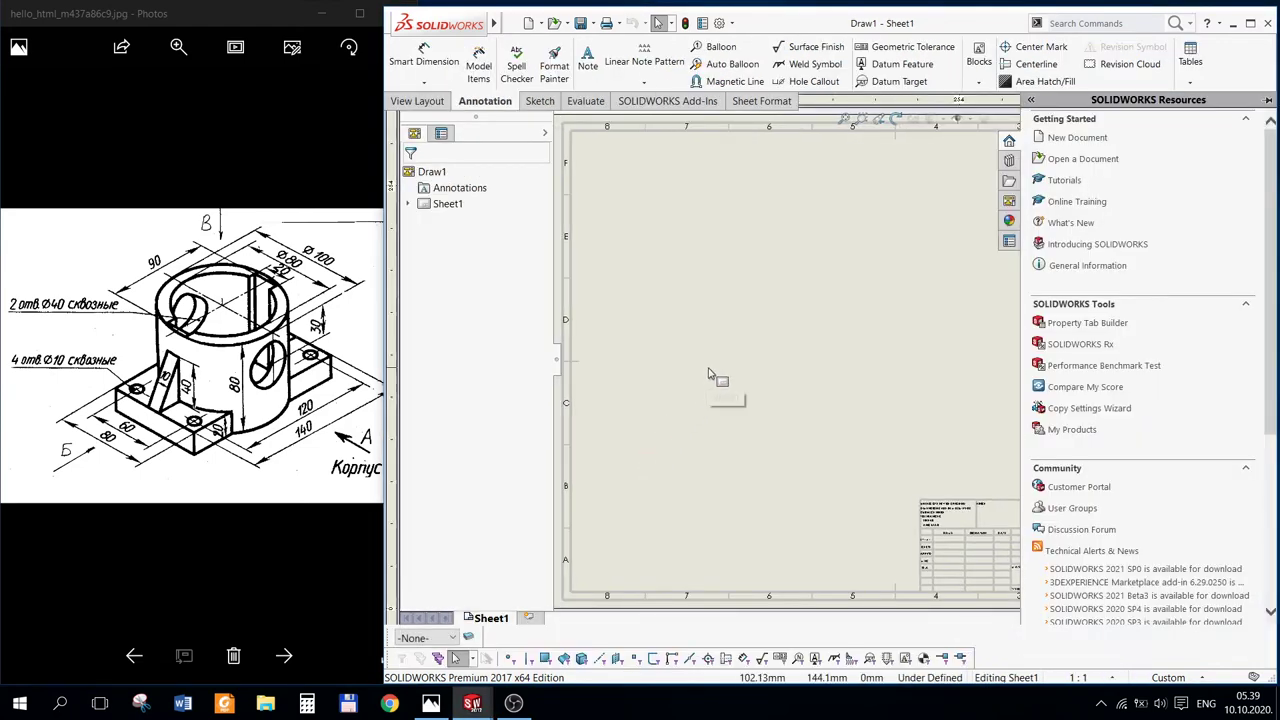
click(416, 101)
Step: Insert a model view of Part1 onto the drawing sheet
click(443, 68)
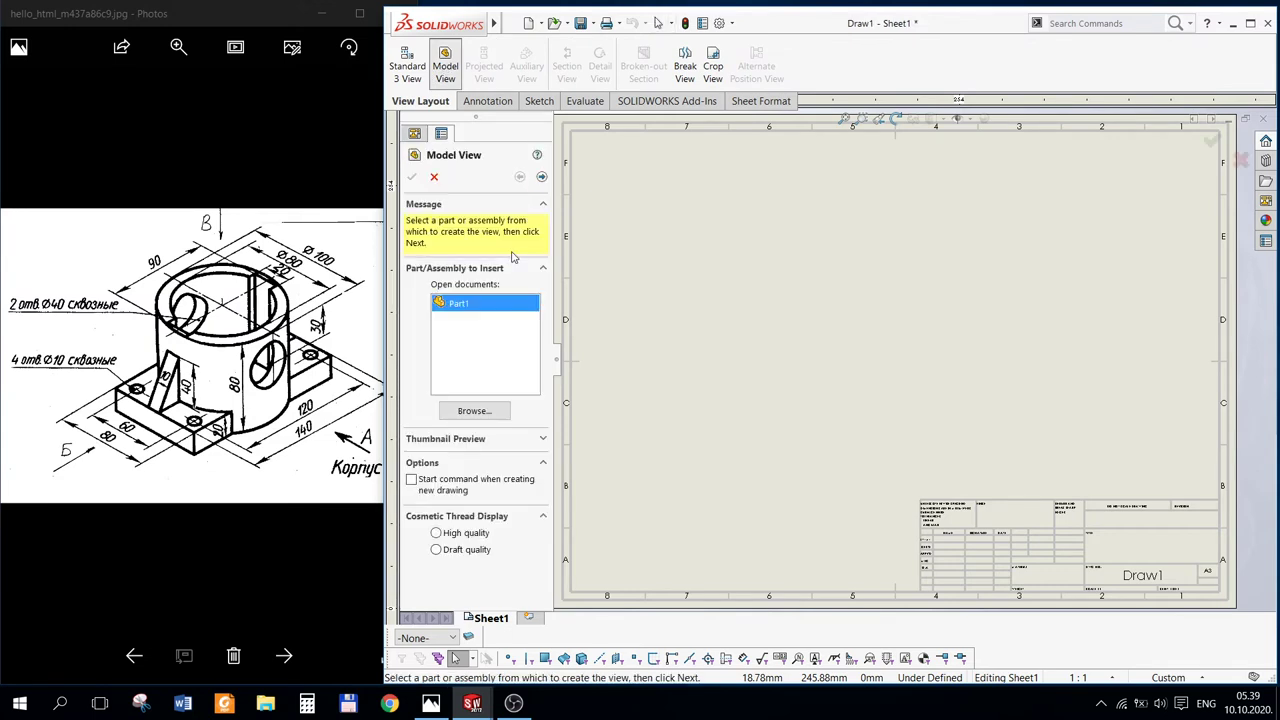
double_click(470, 305)
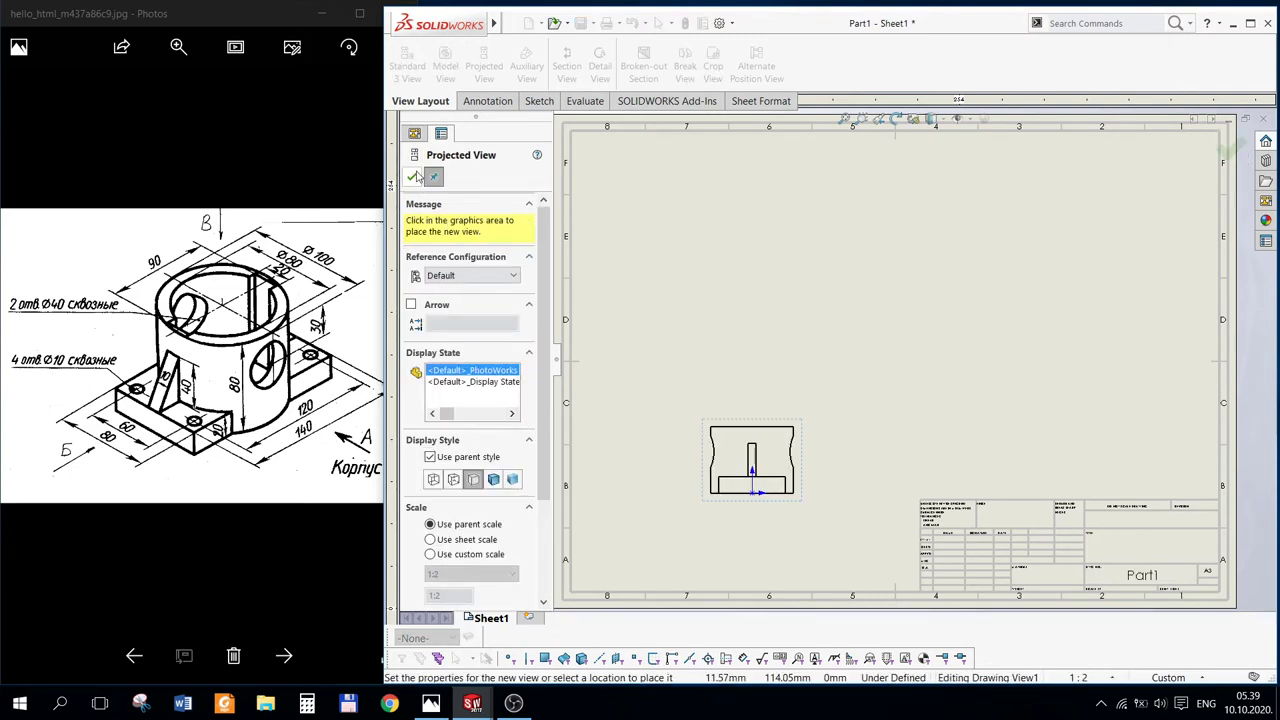
click(414, 176)
click(544, 22)
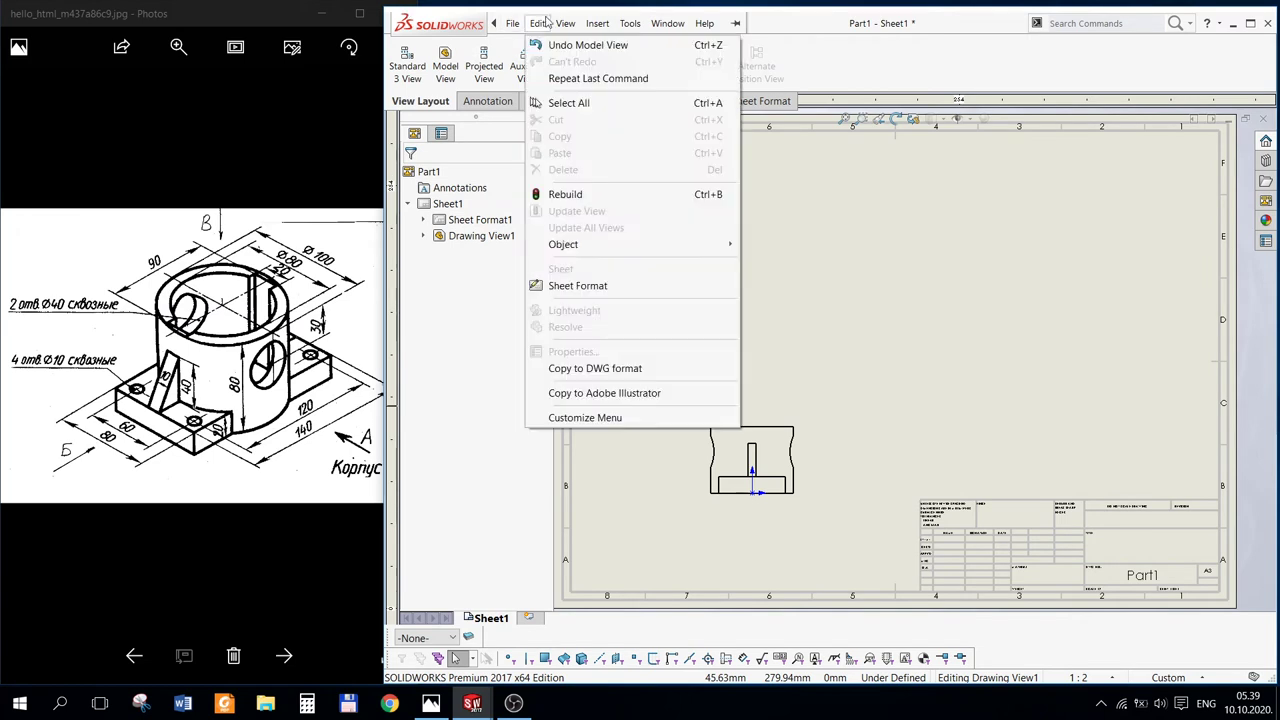
mouse_move(602, 128)
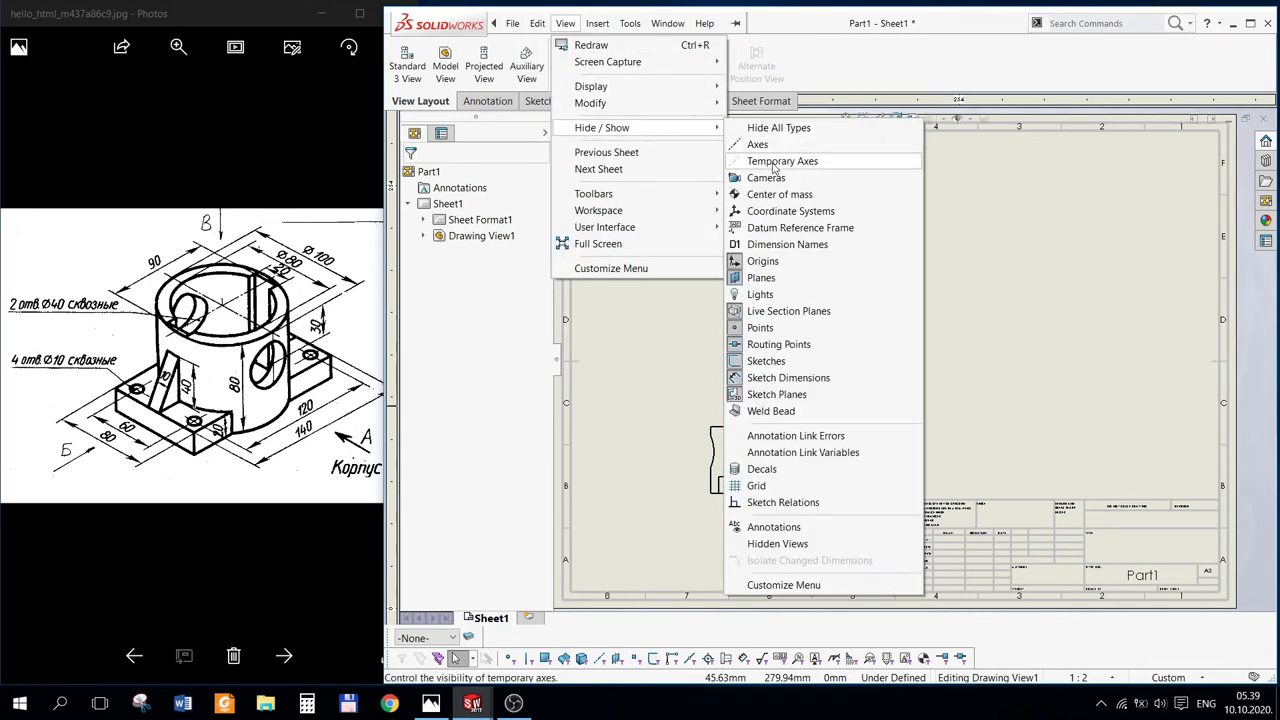
click(762, 261)
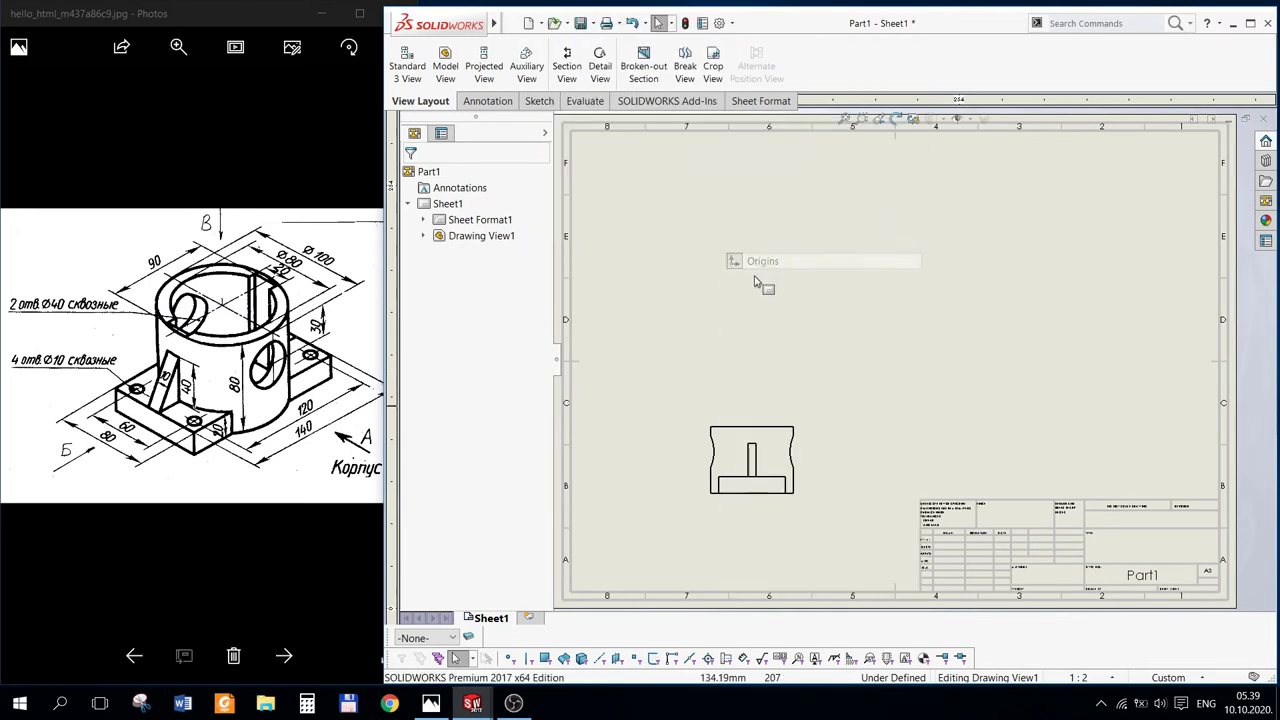
Step: Set Drawing View1's orientation to Top, briefly toggling back to Front
click(745, 428)
click(461, 346)
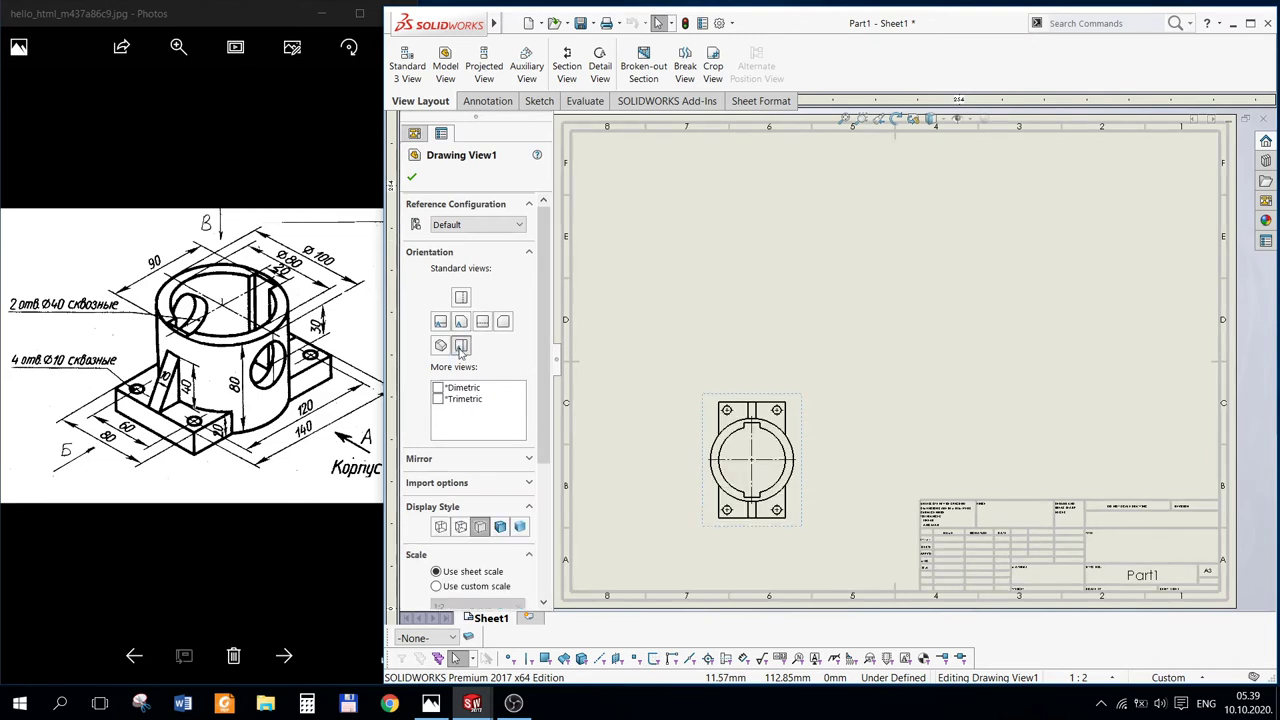
click(442, 321)
Step: Confirm Drawing View1 as the Top view and project a front view above it
click(461, 345)
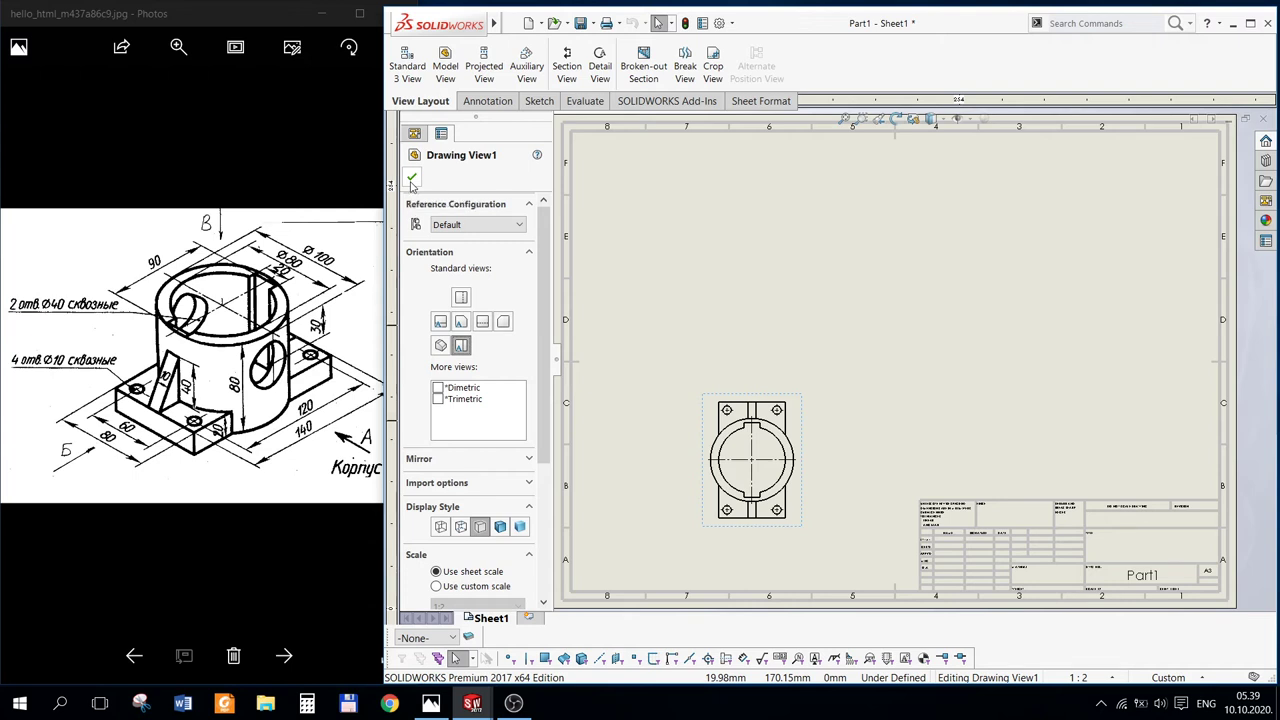
click(411, 179)
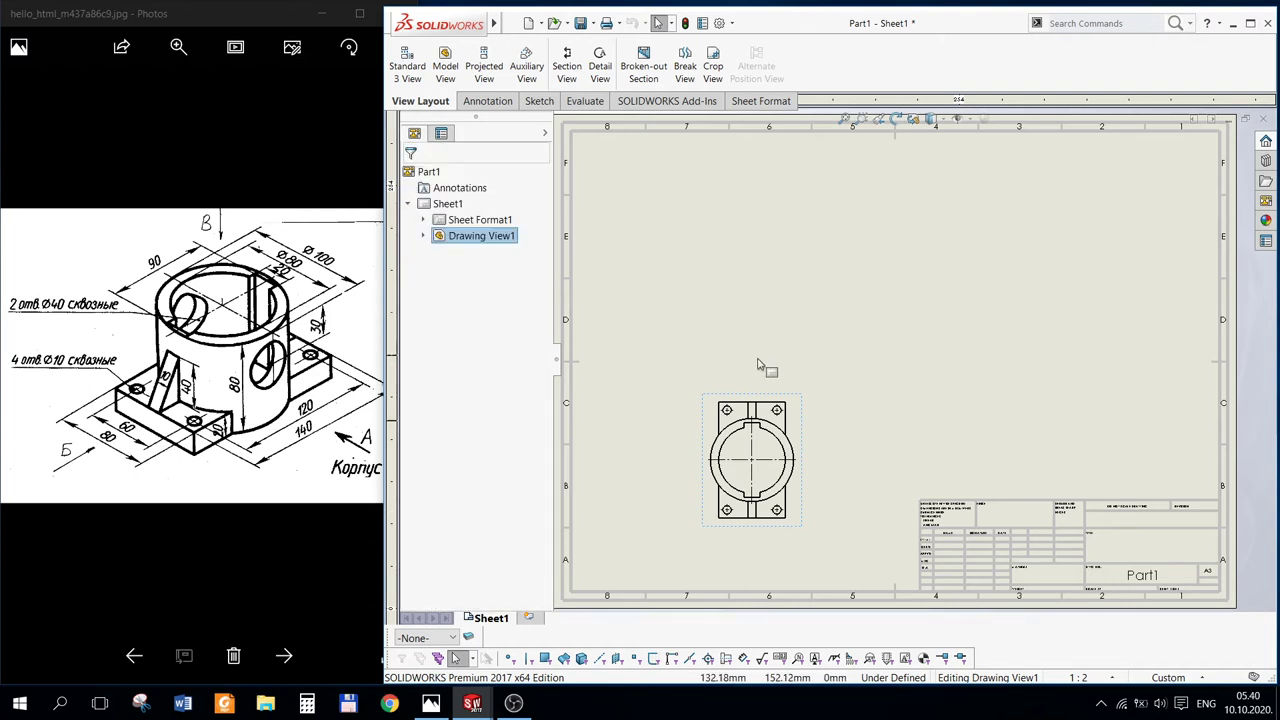
click(483, 70)
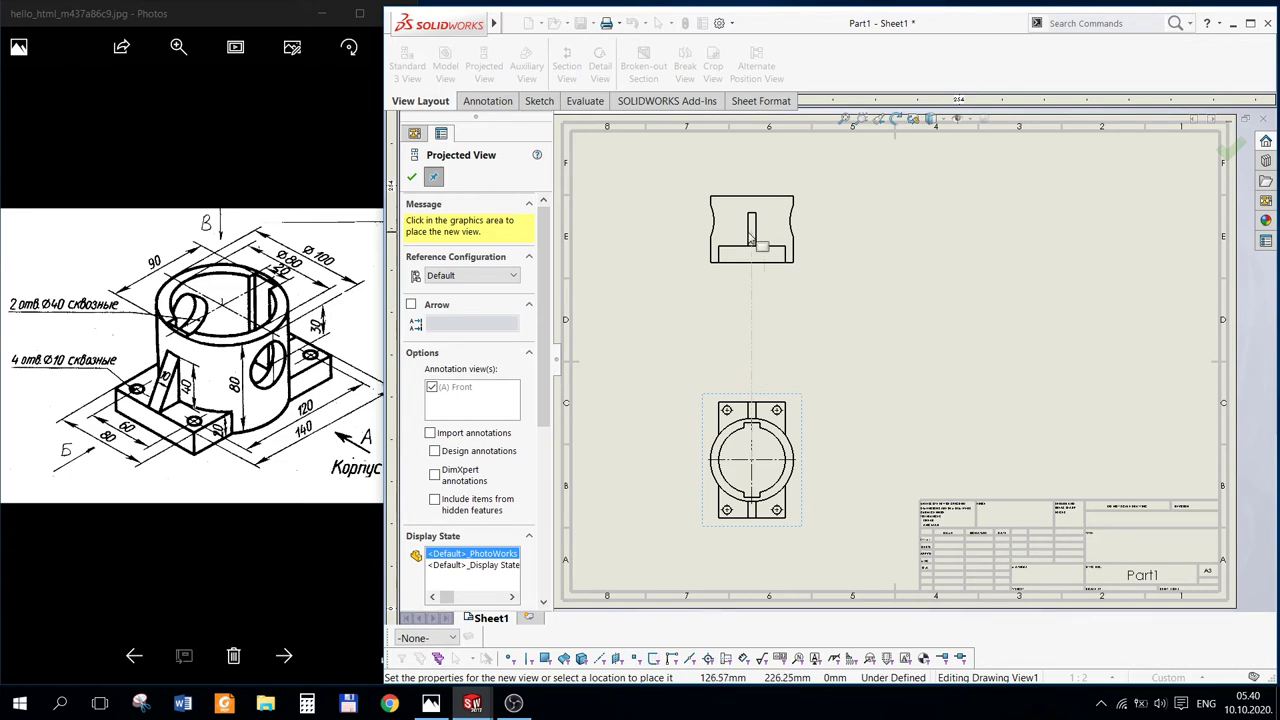
click(847, 252)
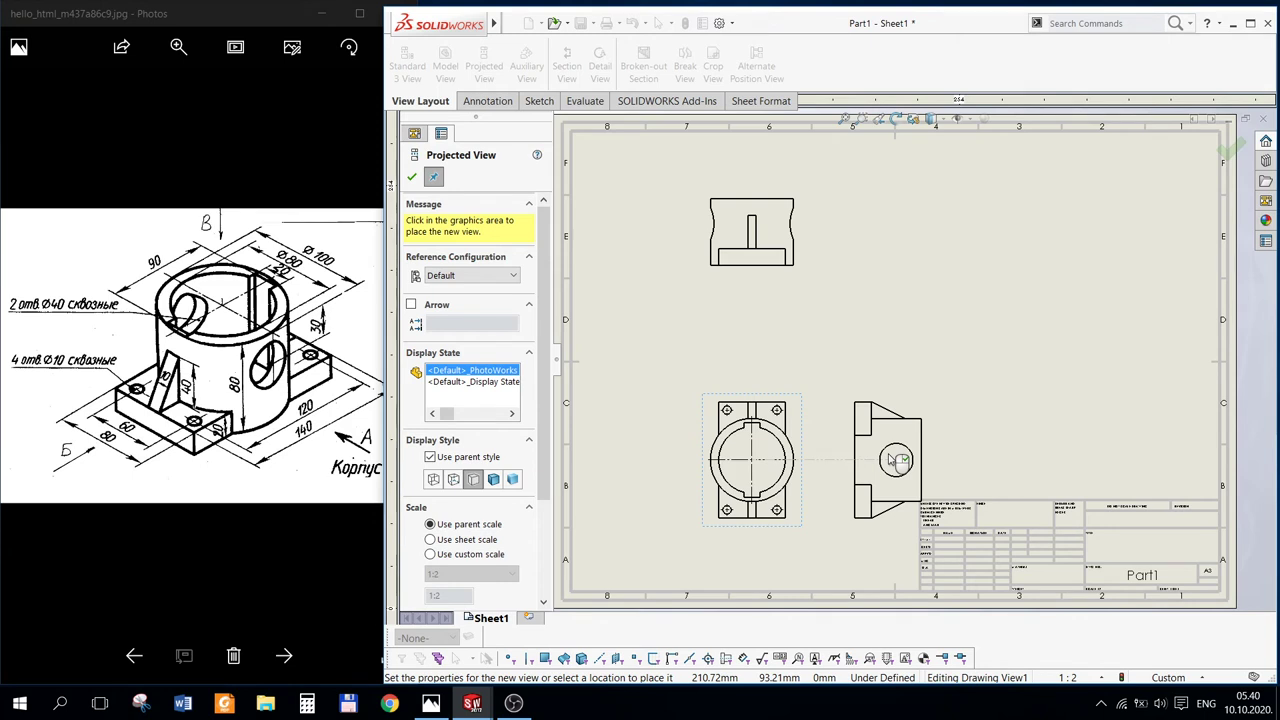
key(Escape)
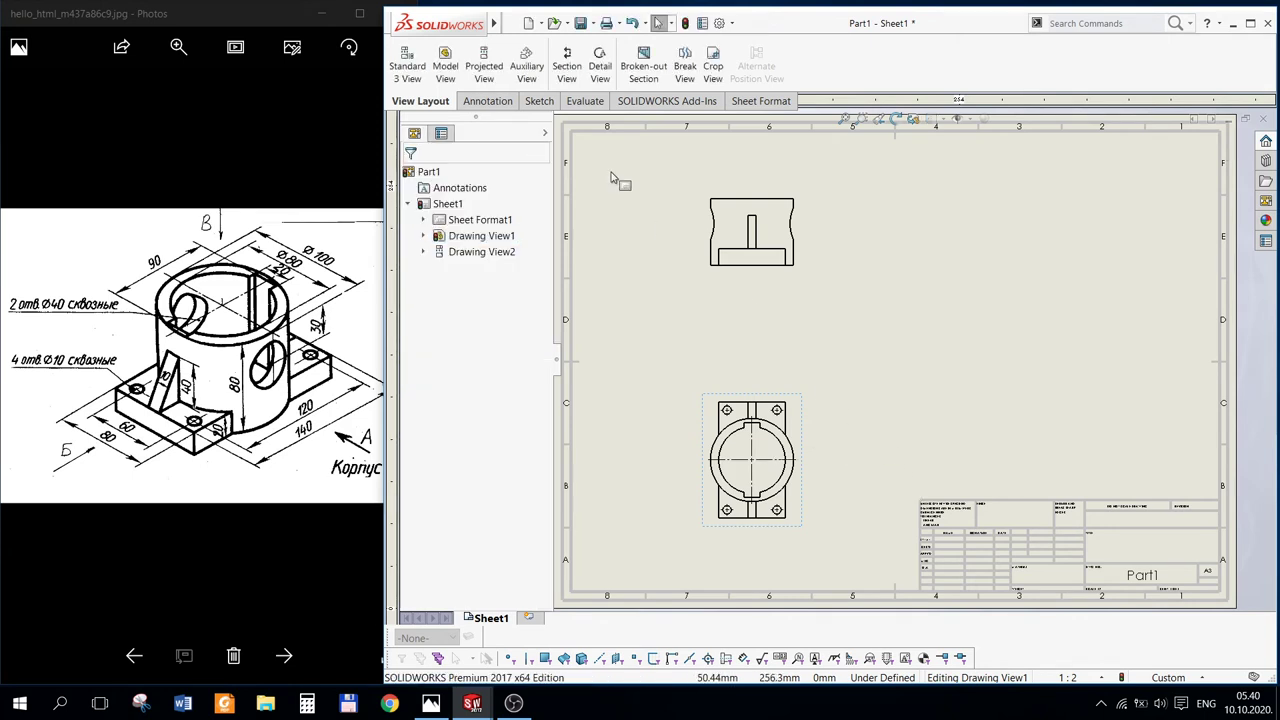
Step: Project a side view to the right of the front view
click(484, 66)
click(796, 208)
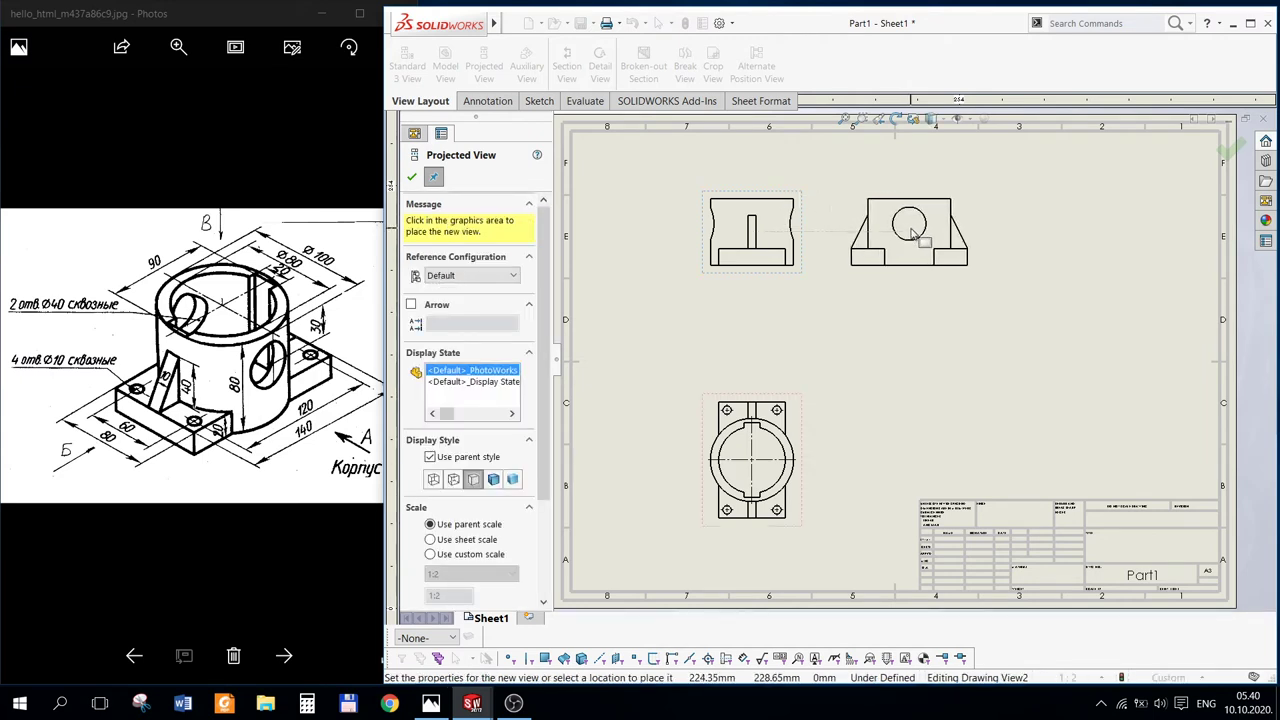
click(912, 232)
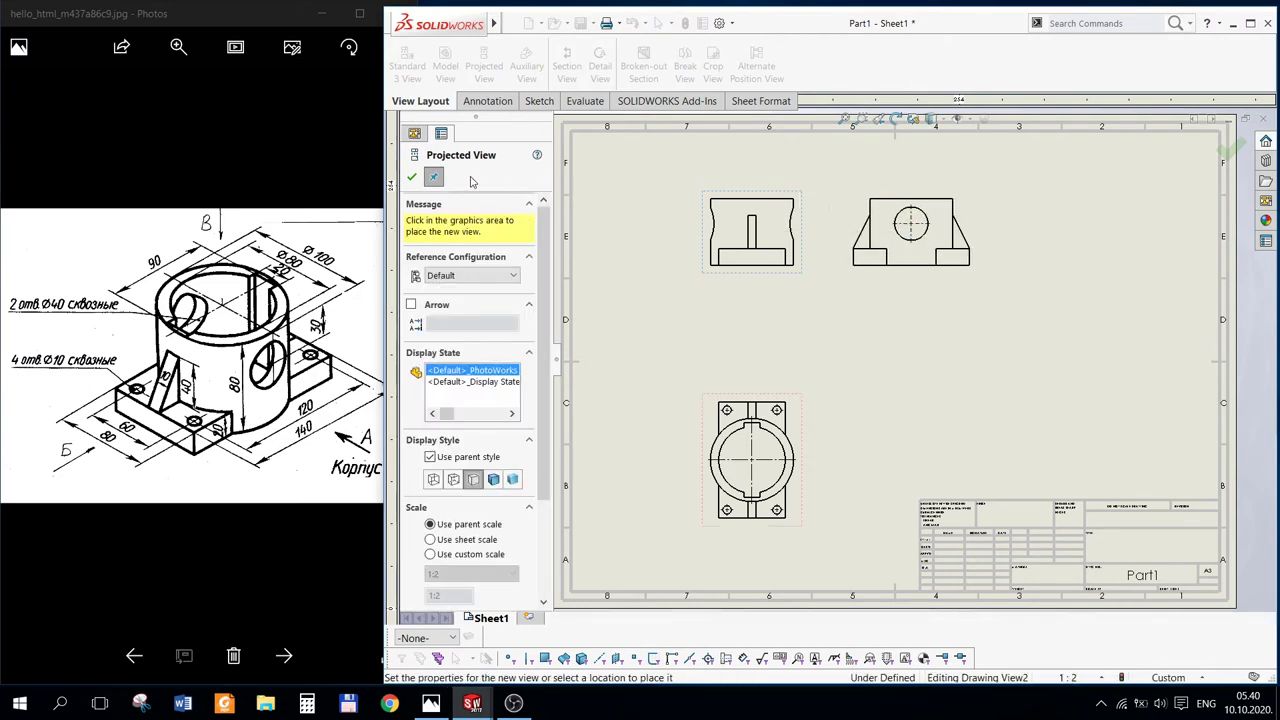
click(413, 177)
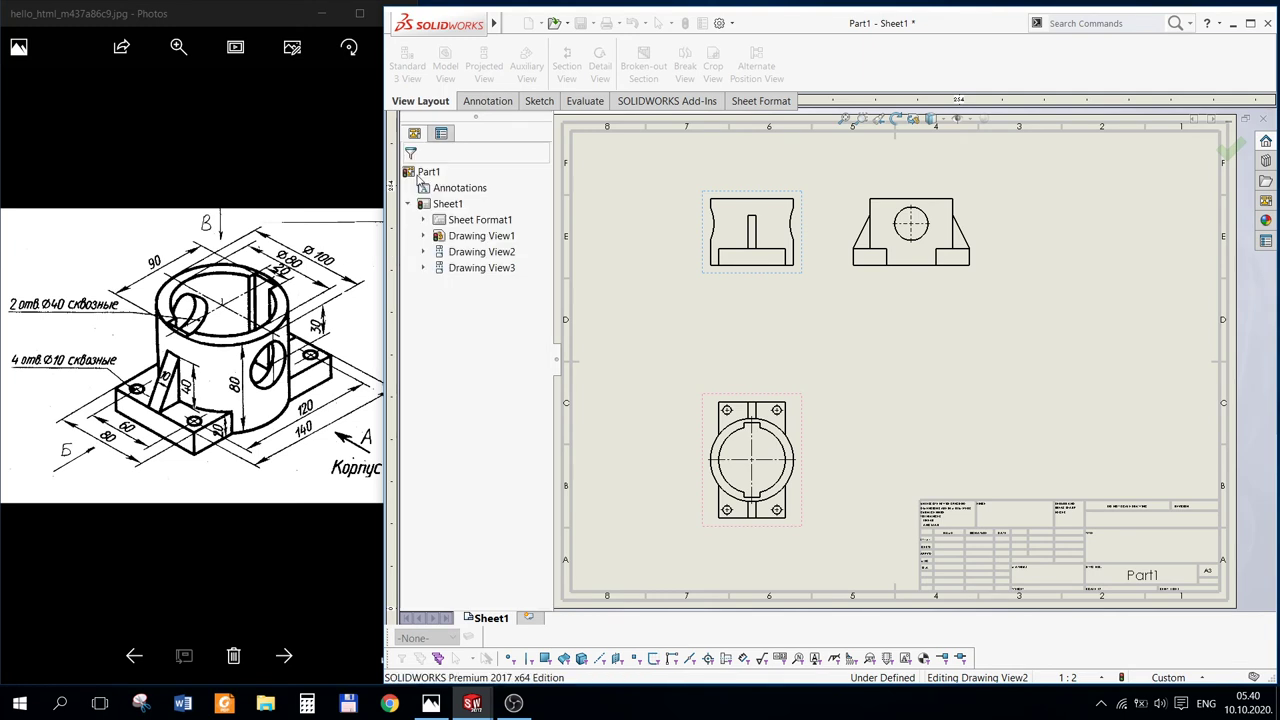
Step: Set Drawing View1's display style to Hidden Lines Visible
click(792, 435)
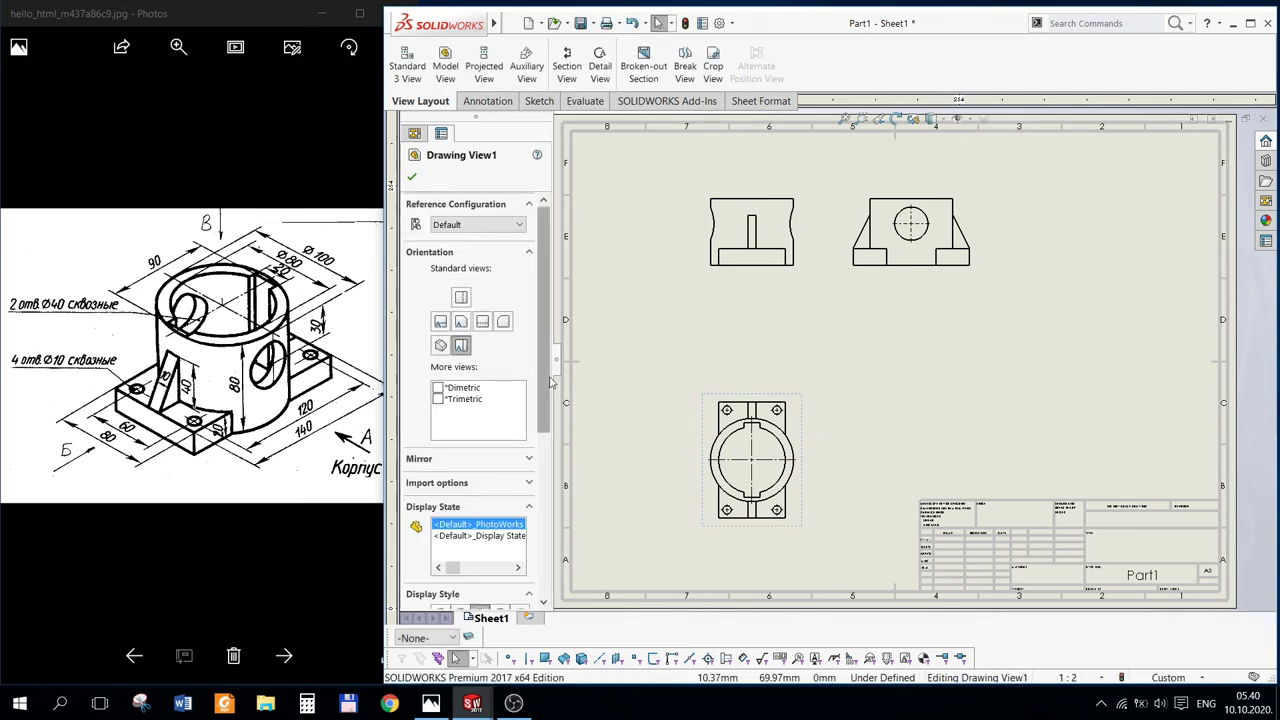
scroll(552, 459, down, 3)
click(460, 461)
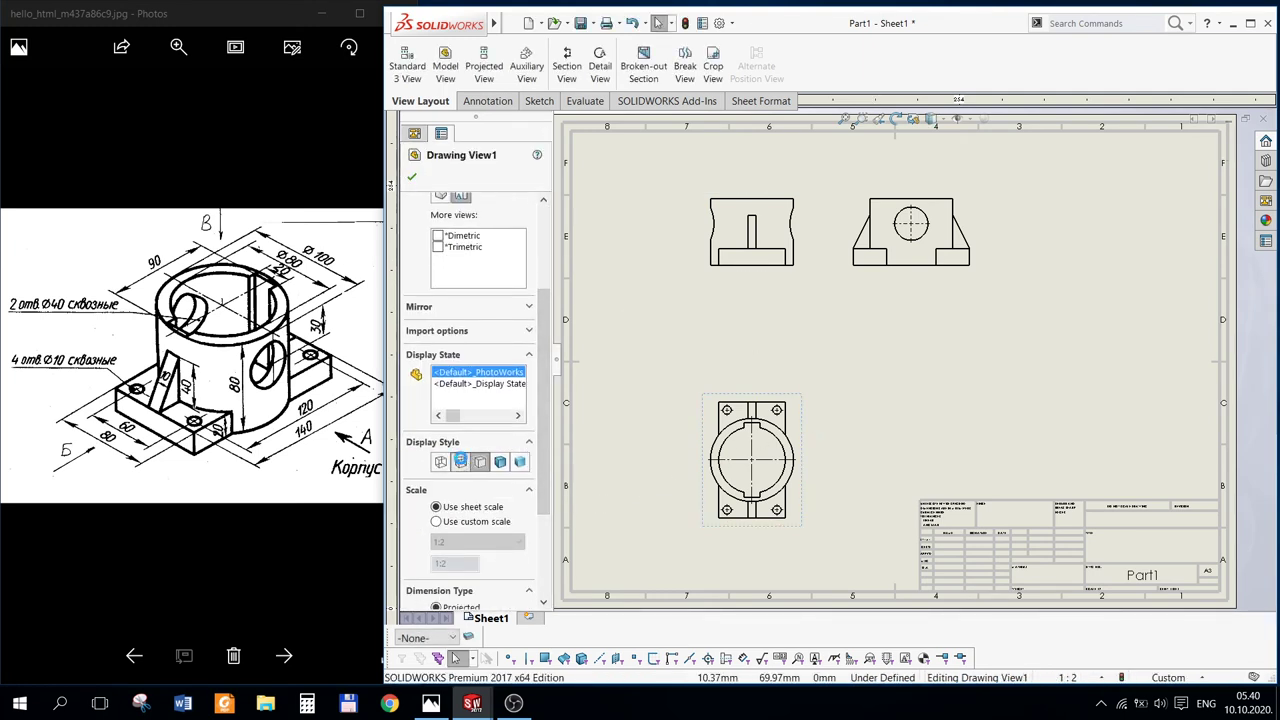
click(411, 178)
scroll(868, 443, down, 3)
scroll(866, 443, up, 4)
scroll(866, 443, up, 1)
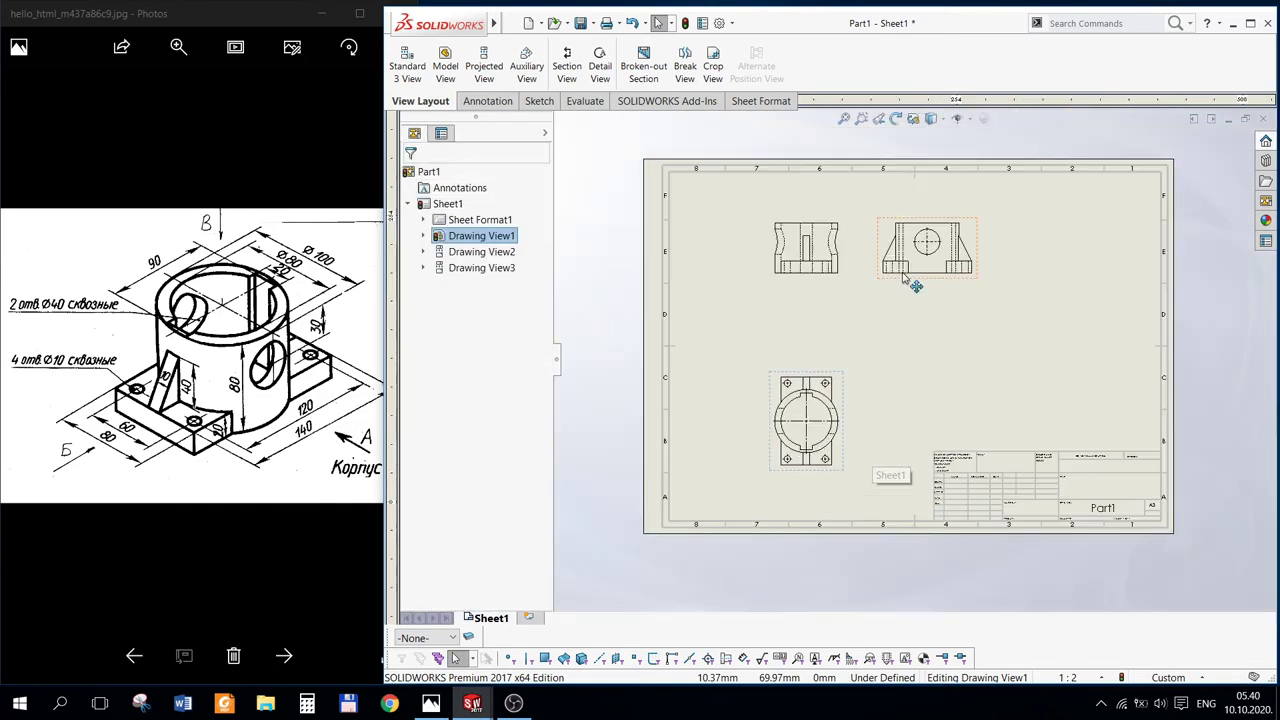
scroll(915, 286, down, 2)
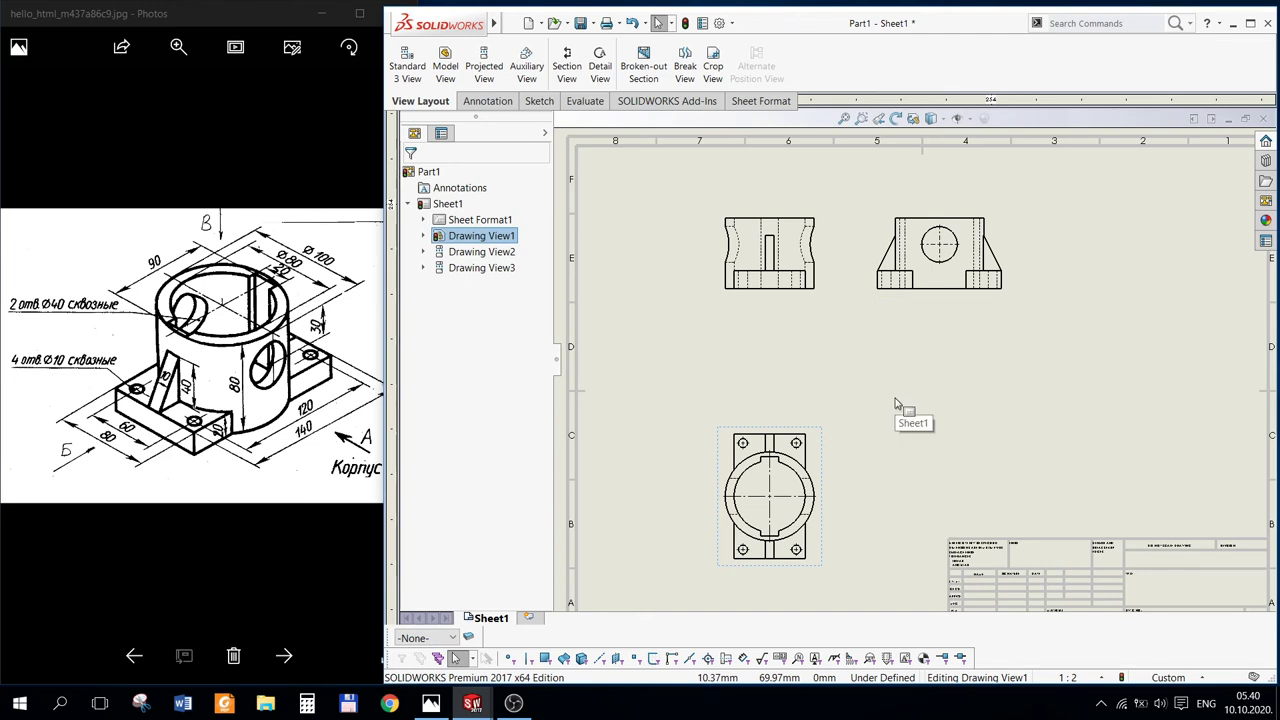
Step: Place a Part1 model view at the lower right and set its orientation to Isometric
key(f)
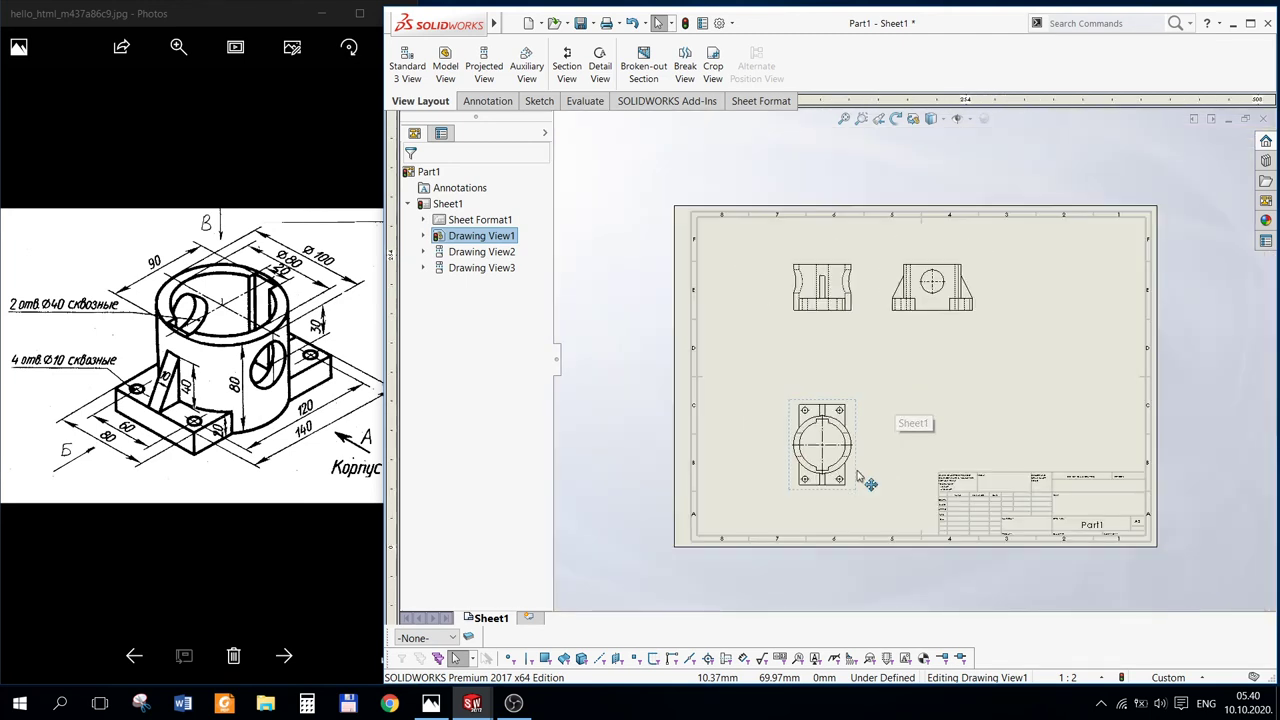
click(445, 70)
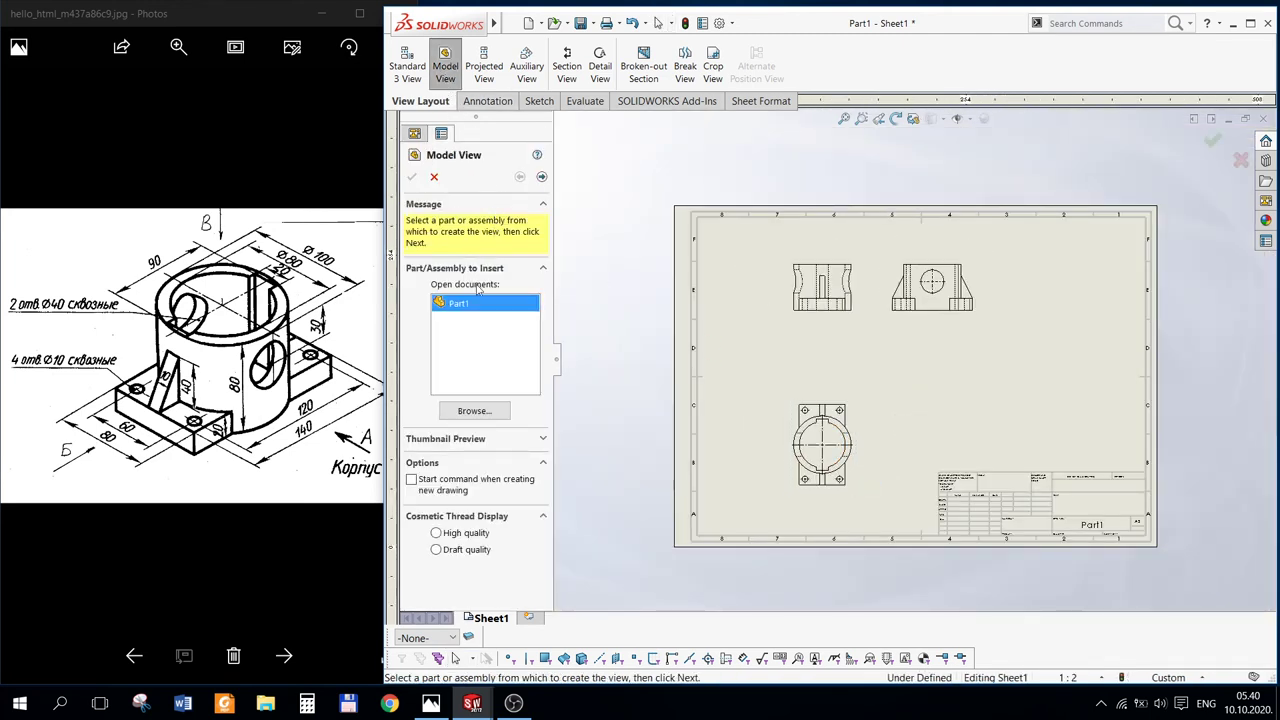
double_click(478, 304)
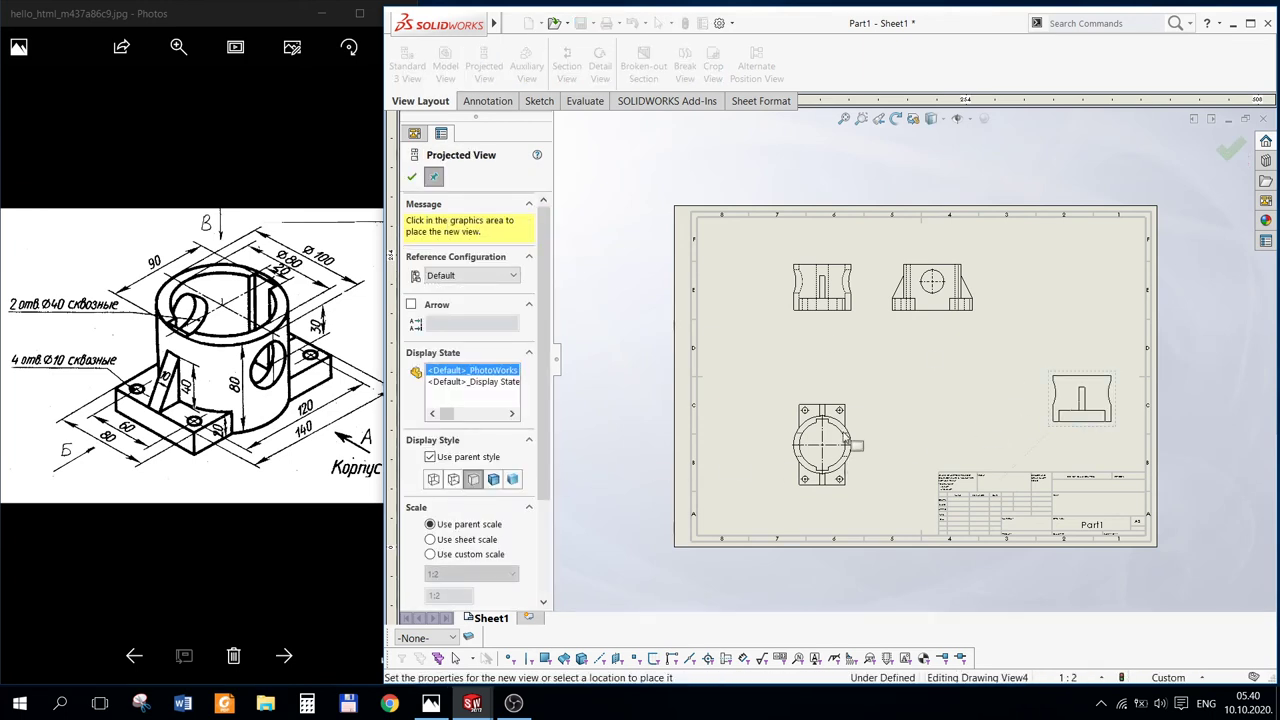
key(Escape)
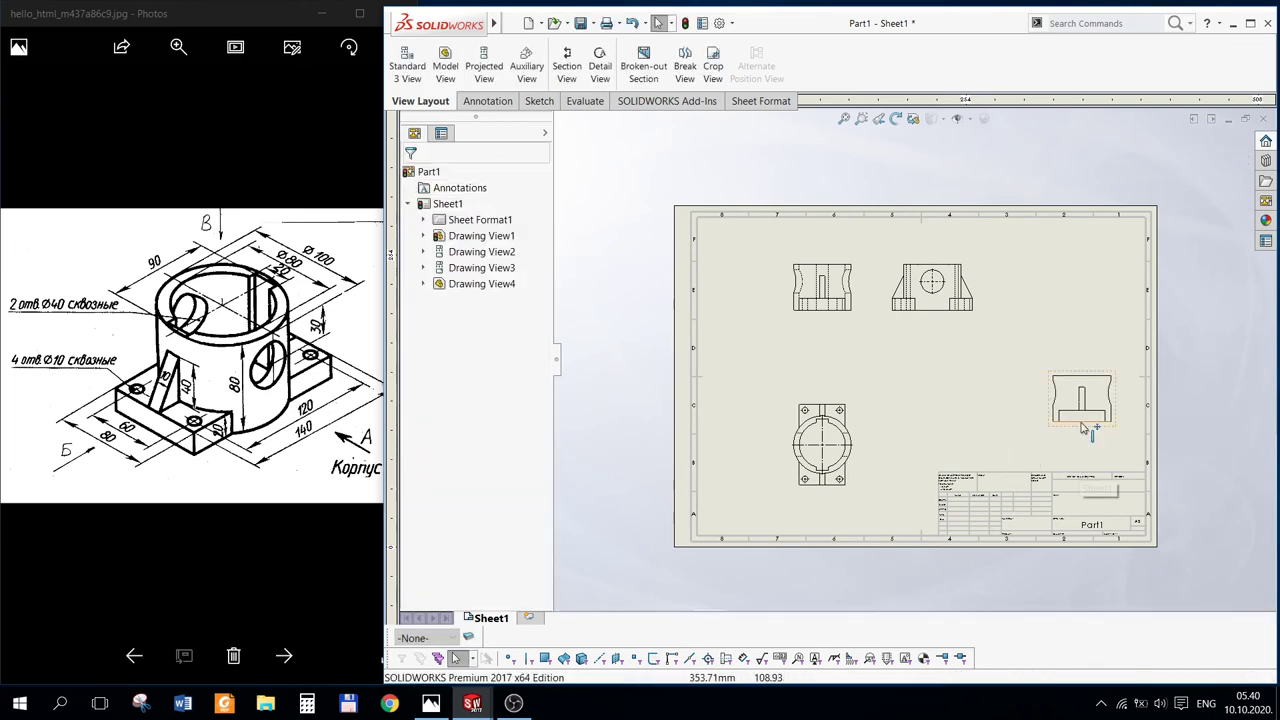
click(1071, 426)
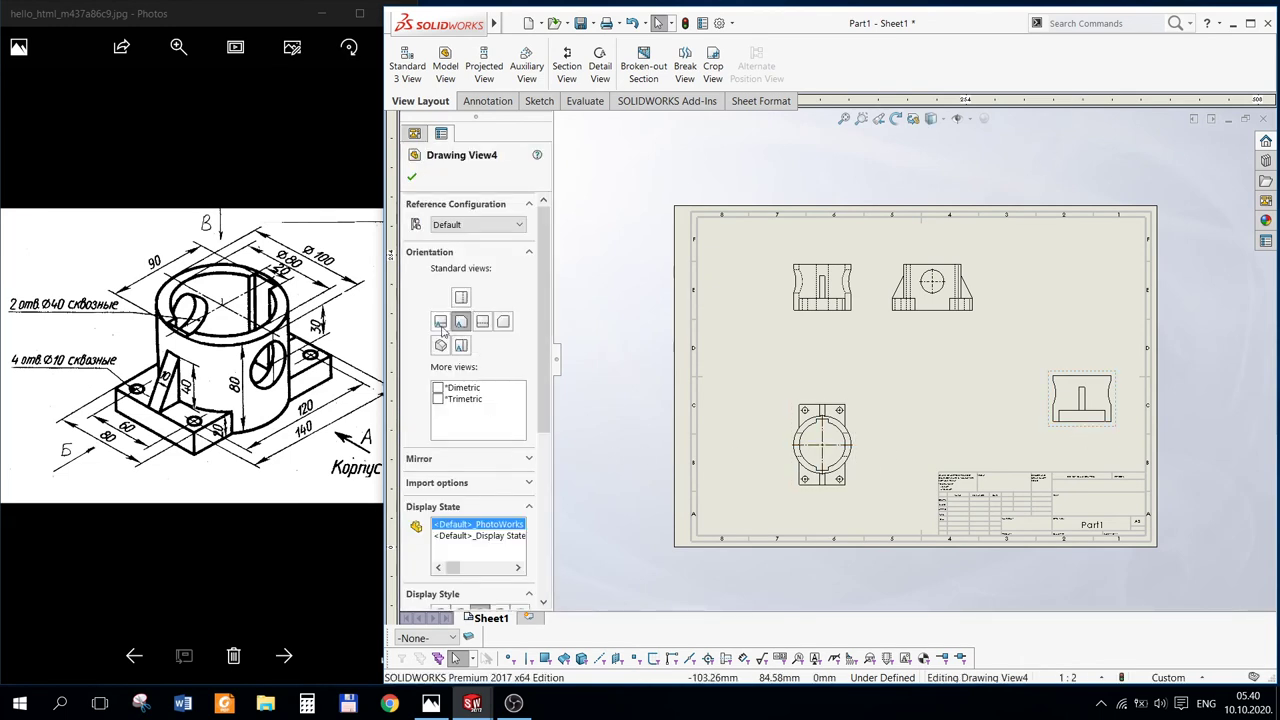
click(441, 347)
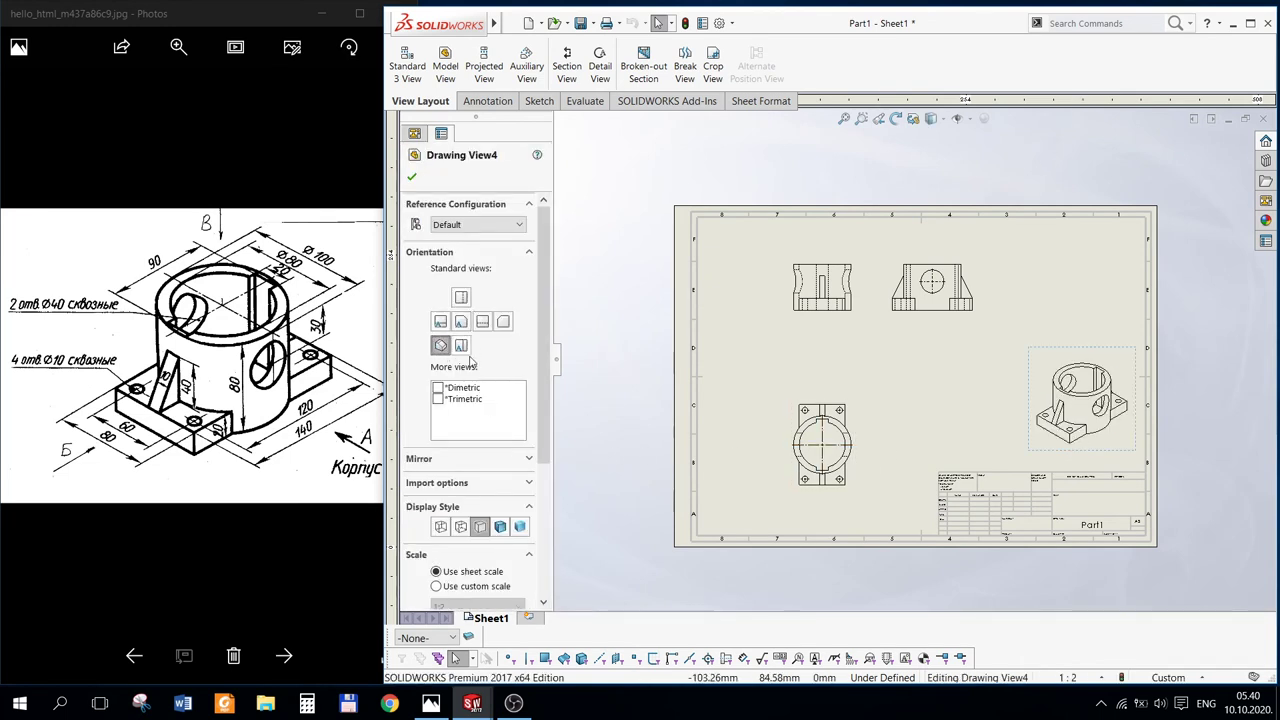
click(412, 178)
Step: Set the sheet scale to 1:1 and drag the top view further left
right_click(451, 206)
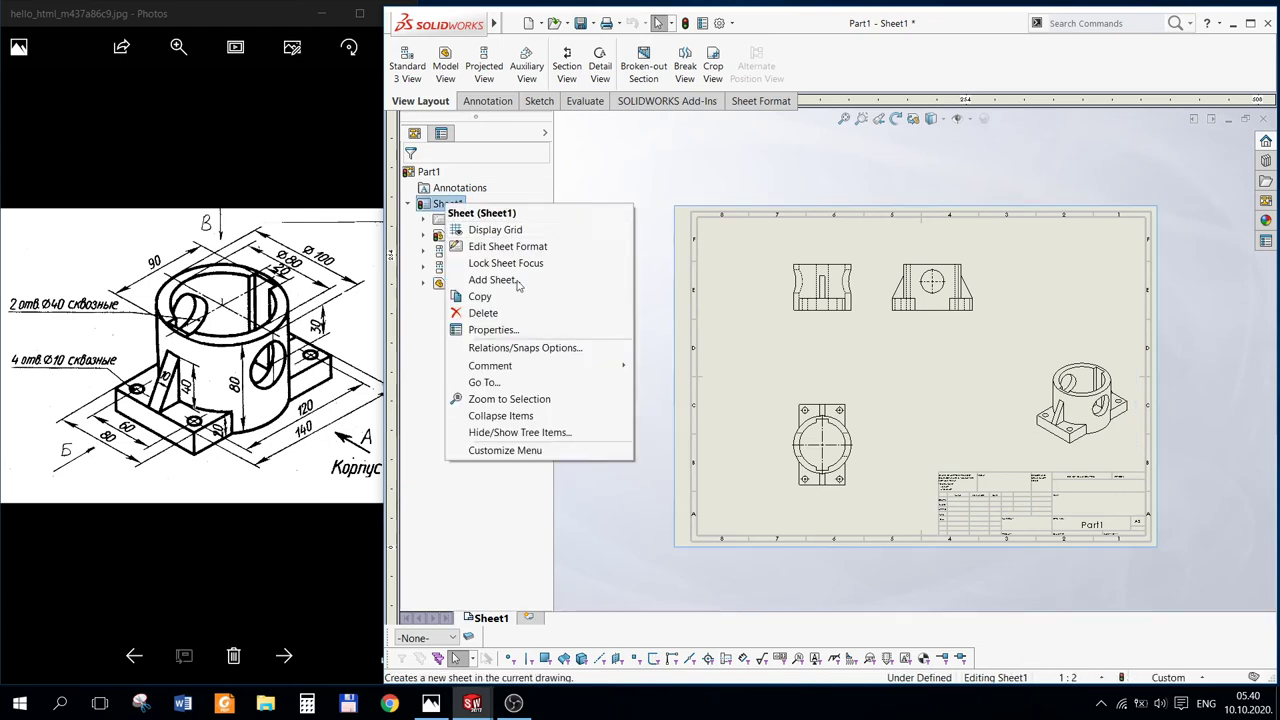
click(528, 338)
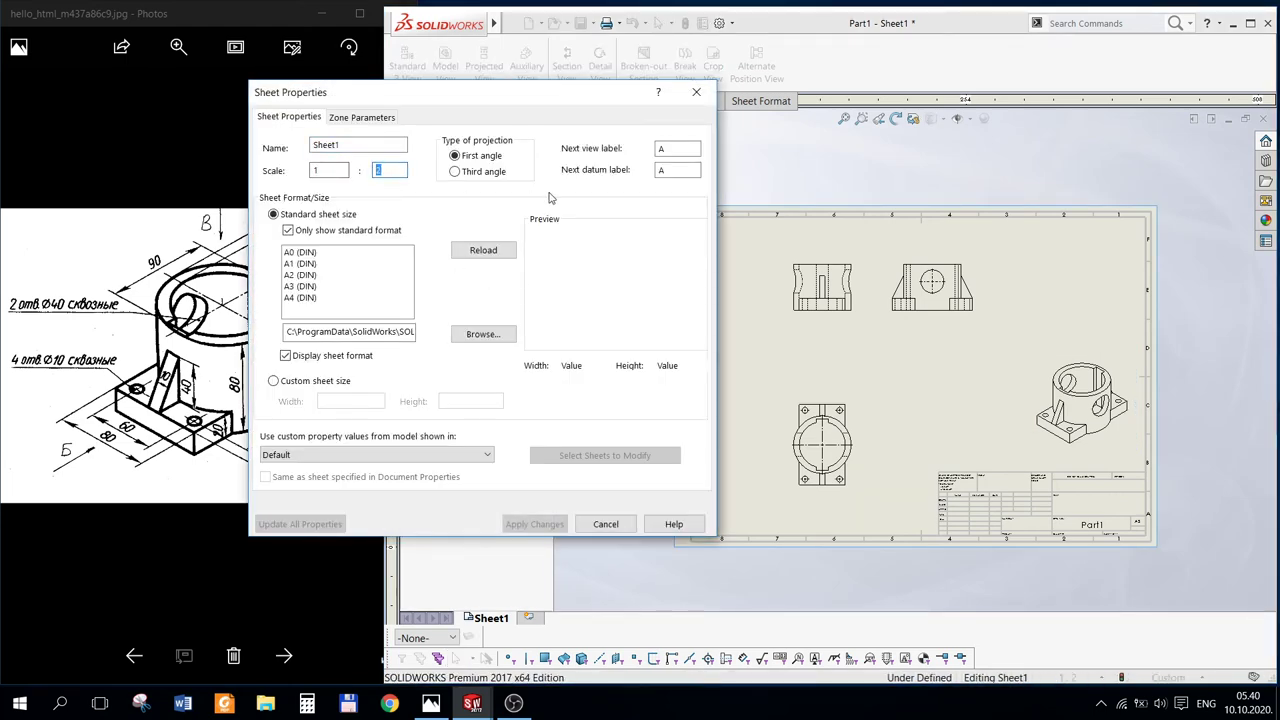
click(549, 526)
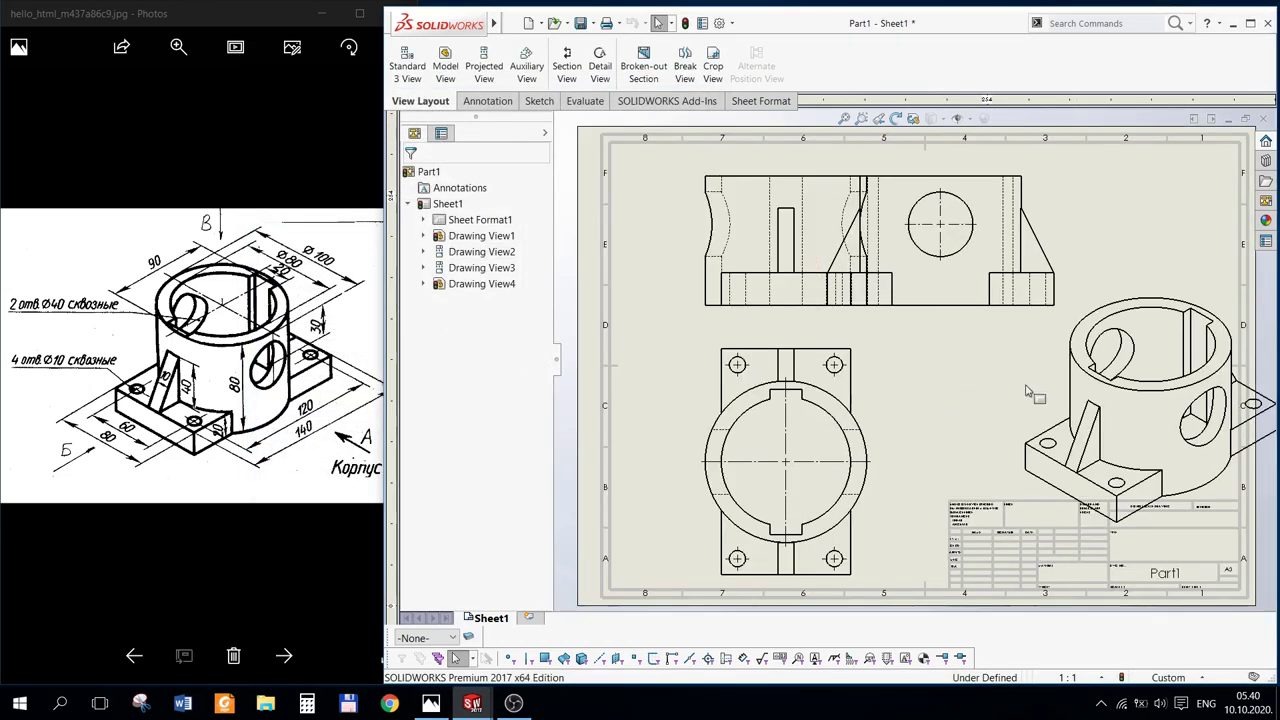
click(680, 371)
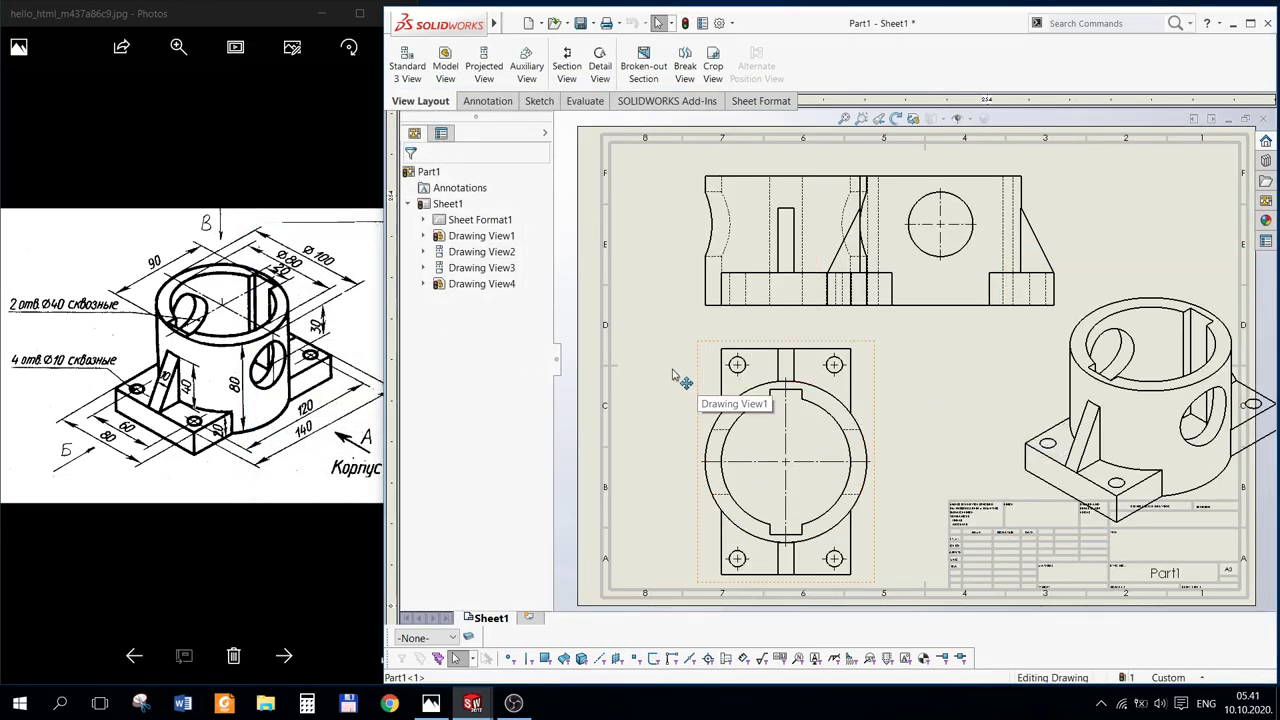
drag(645, 372, 588, 364)
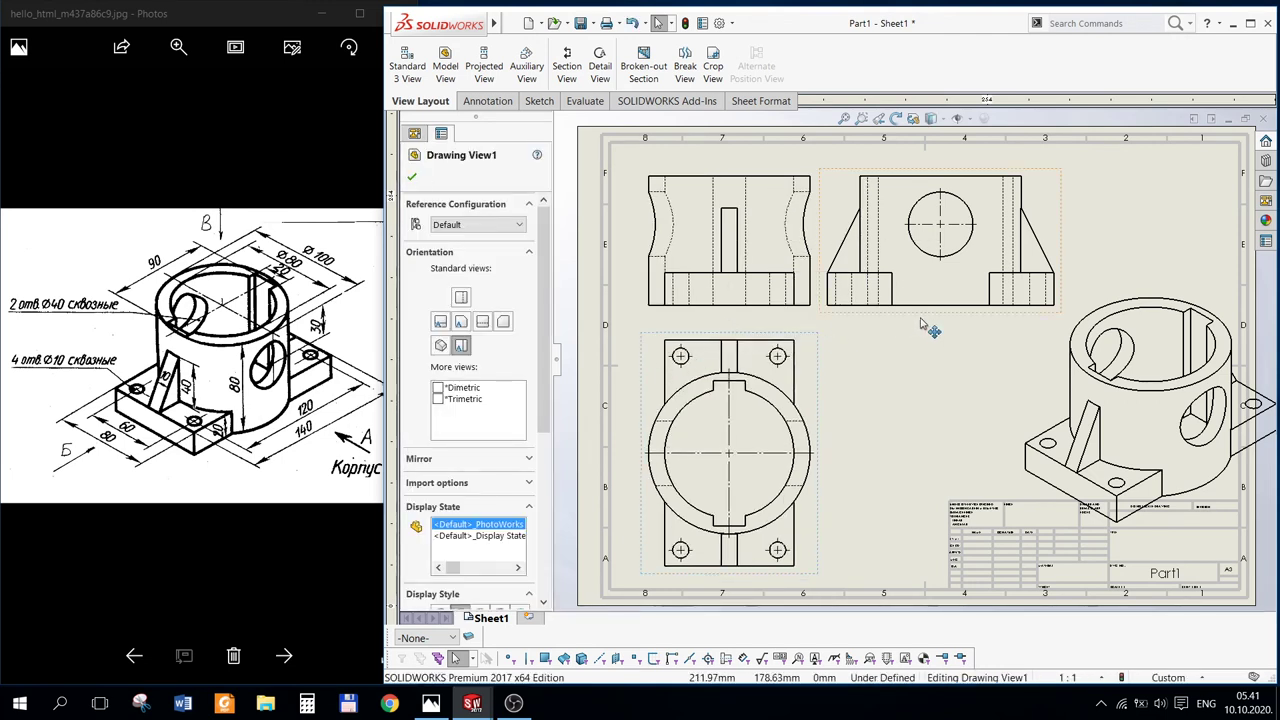
Step: Set the isometric Drawing View4 display style to Shaded
click(965, 313)
click(1012, 410)
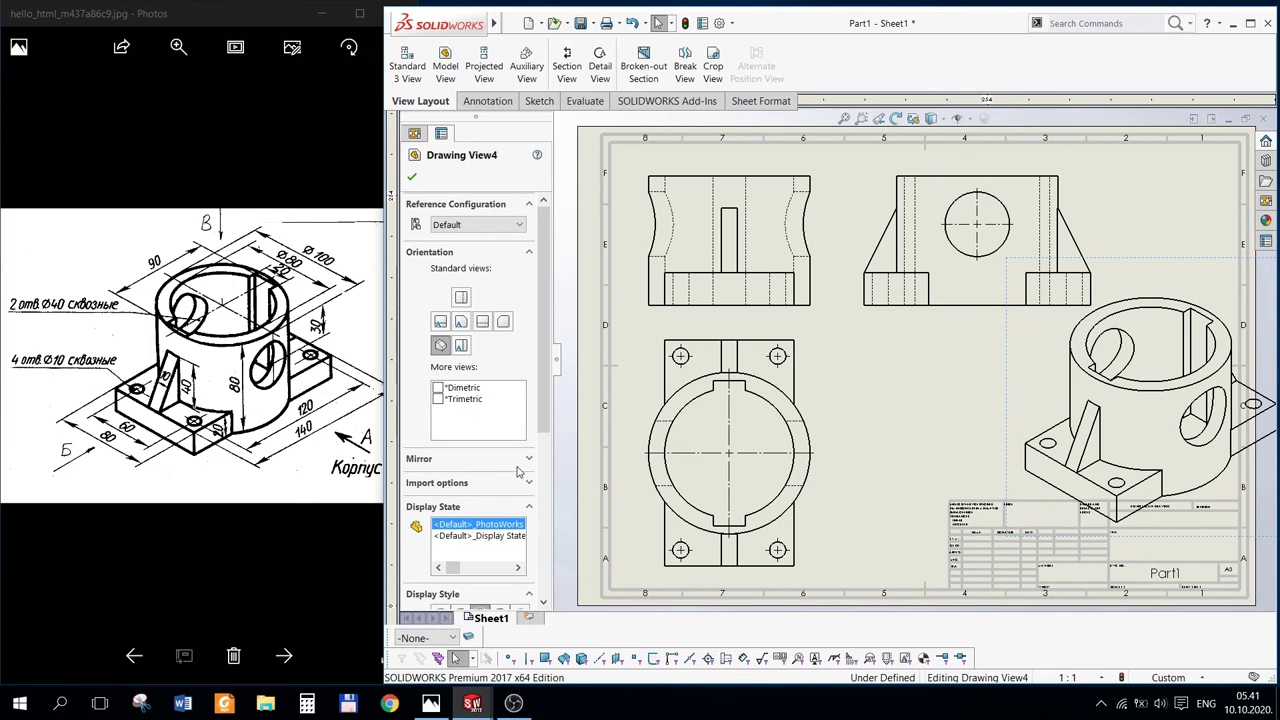
scroll(530, 460, down, 3)
click(519, 477)
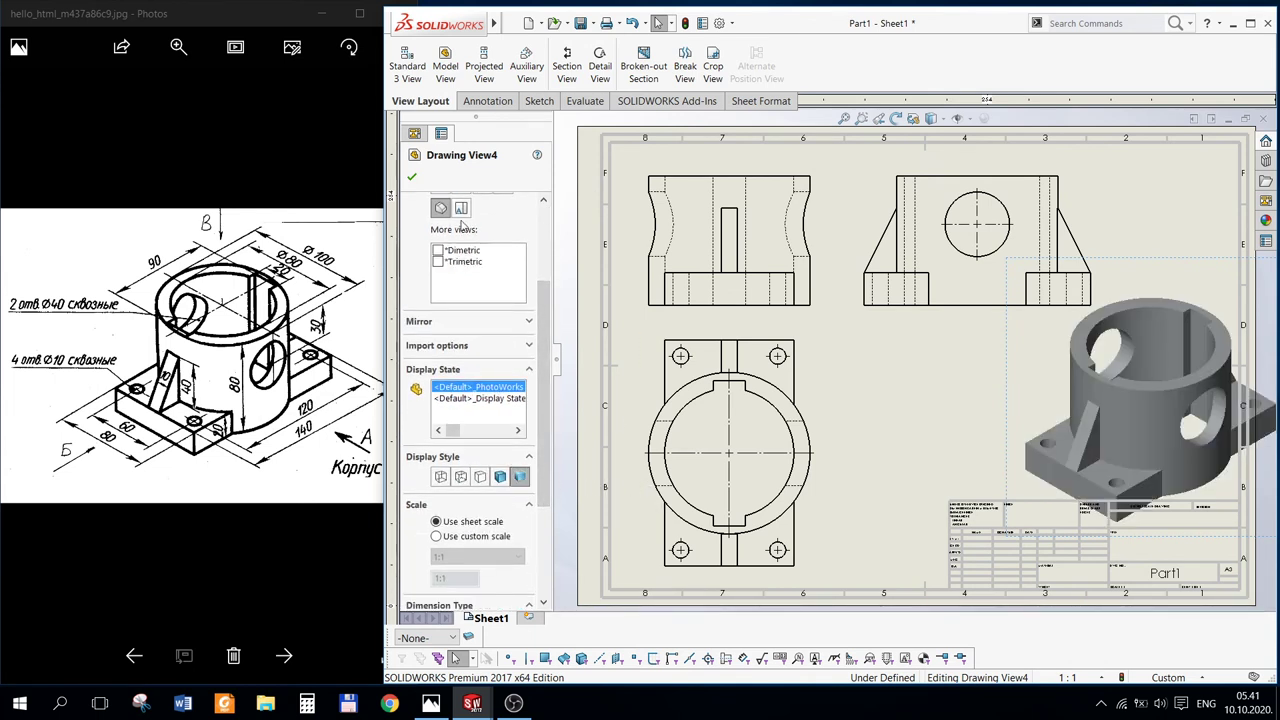
click(411, 178)
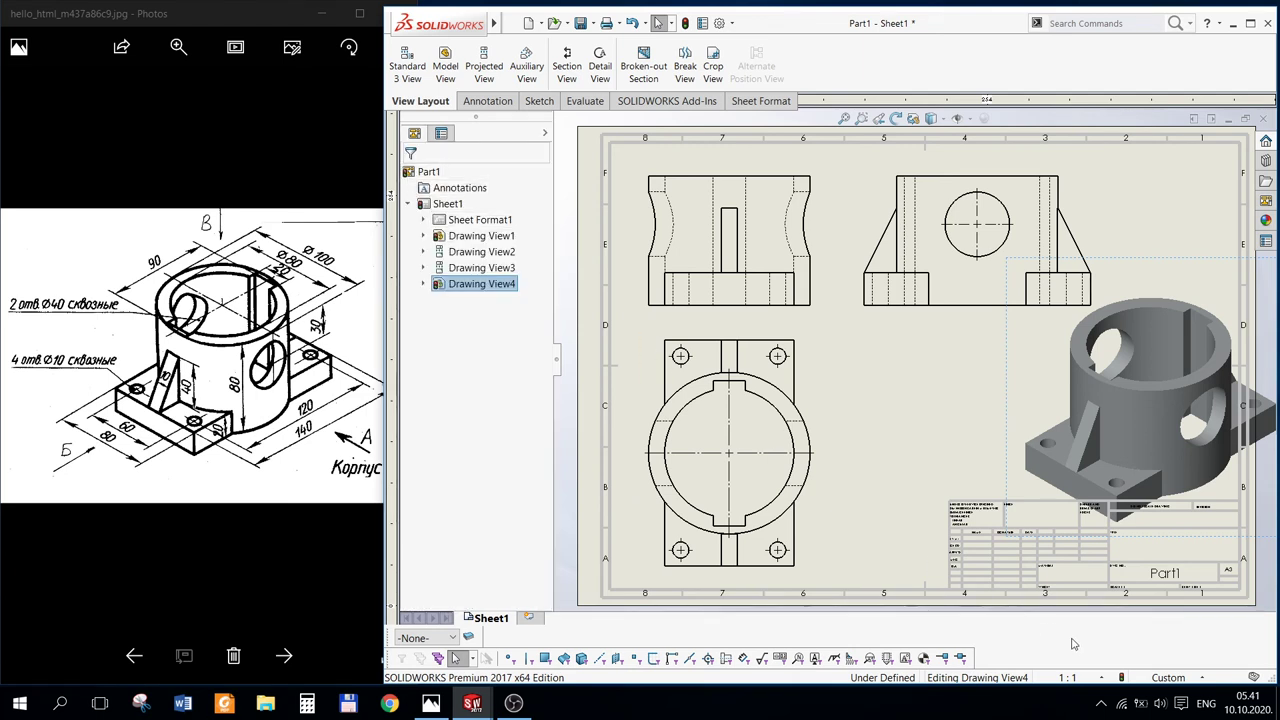
Step: Apply a 1:0.8 scale in Sheet Properties
right_click(449, 206)
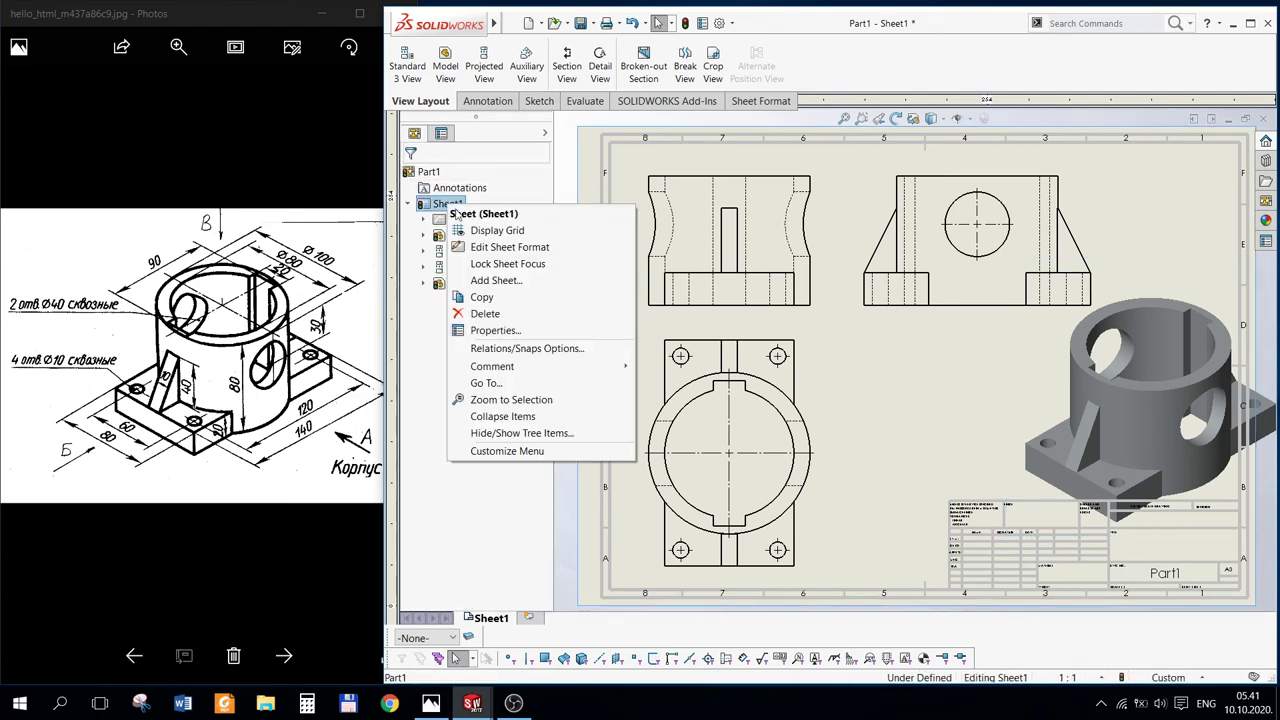
click(496, 331)
text(0.8)
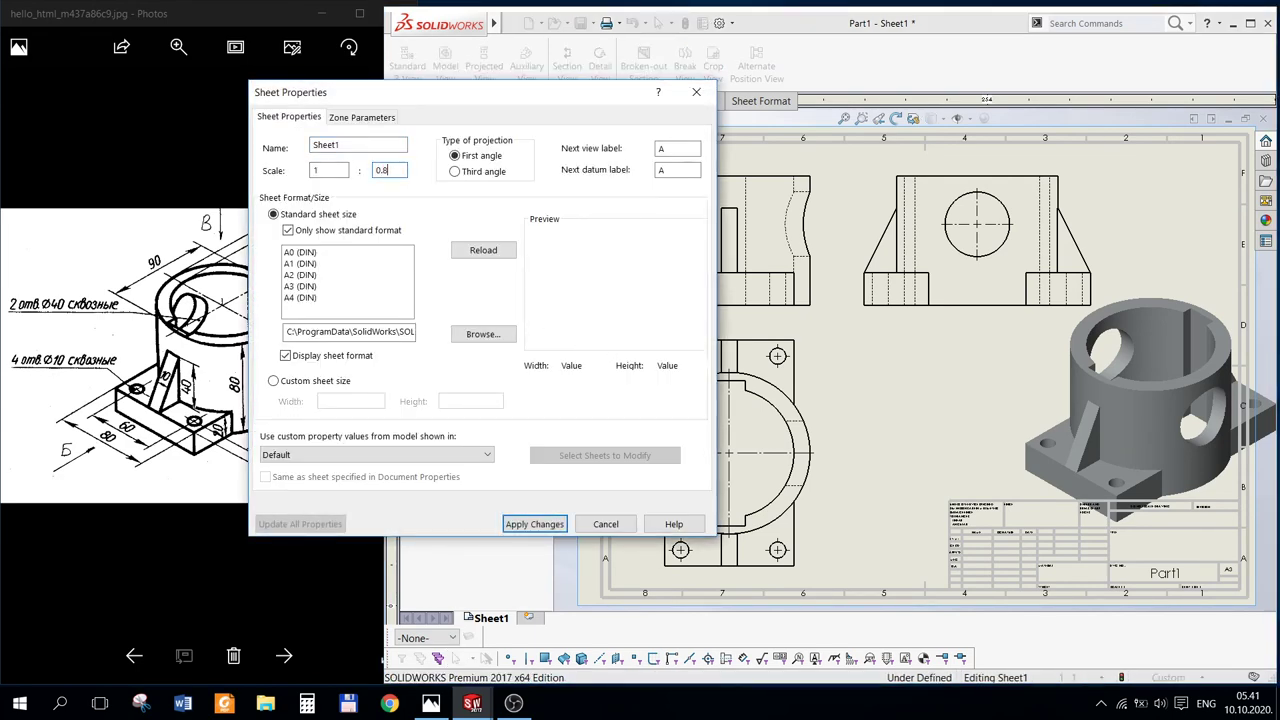
key(Return)
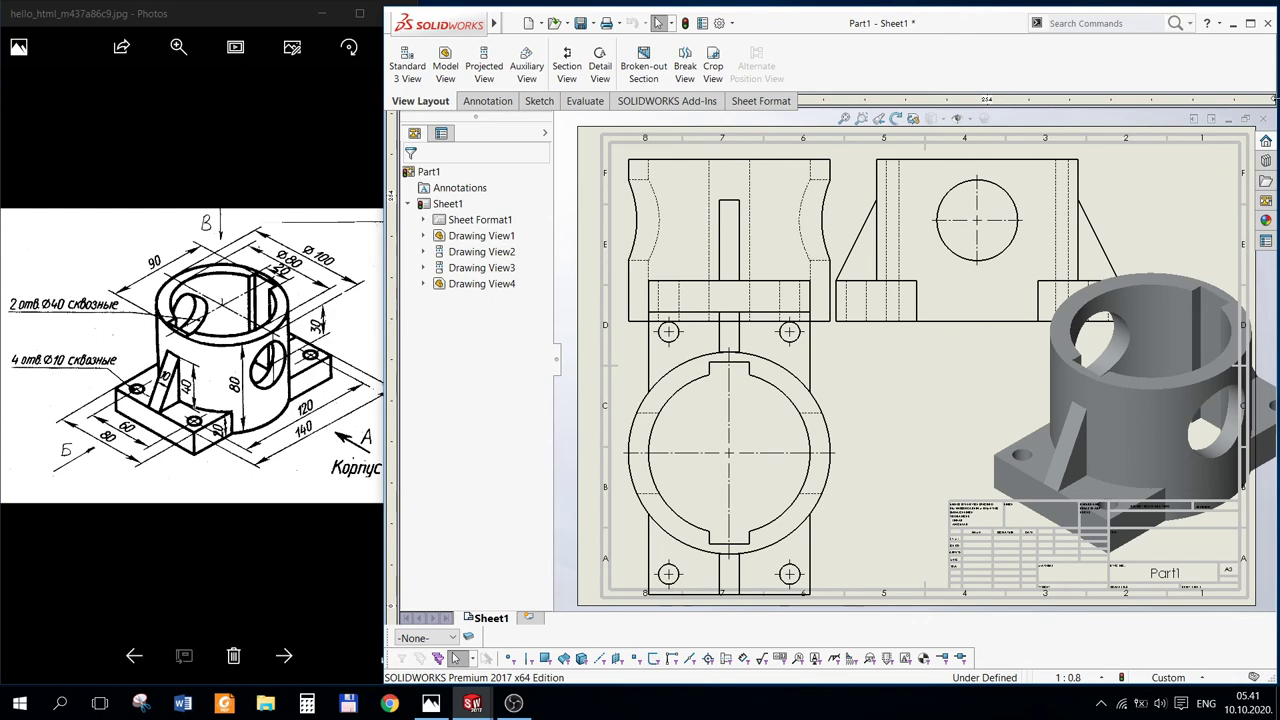
Step: Change the sheet scale to 1:1.2 and pan to see the whole sheet
right_click(450, 204)
click(500, 333)
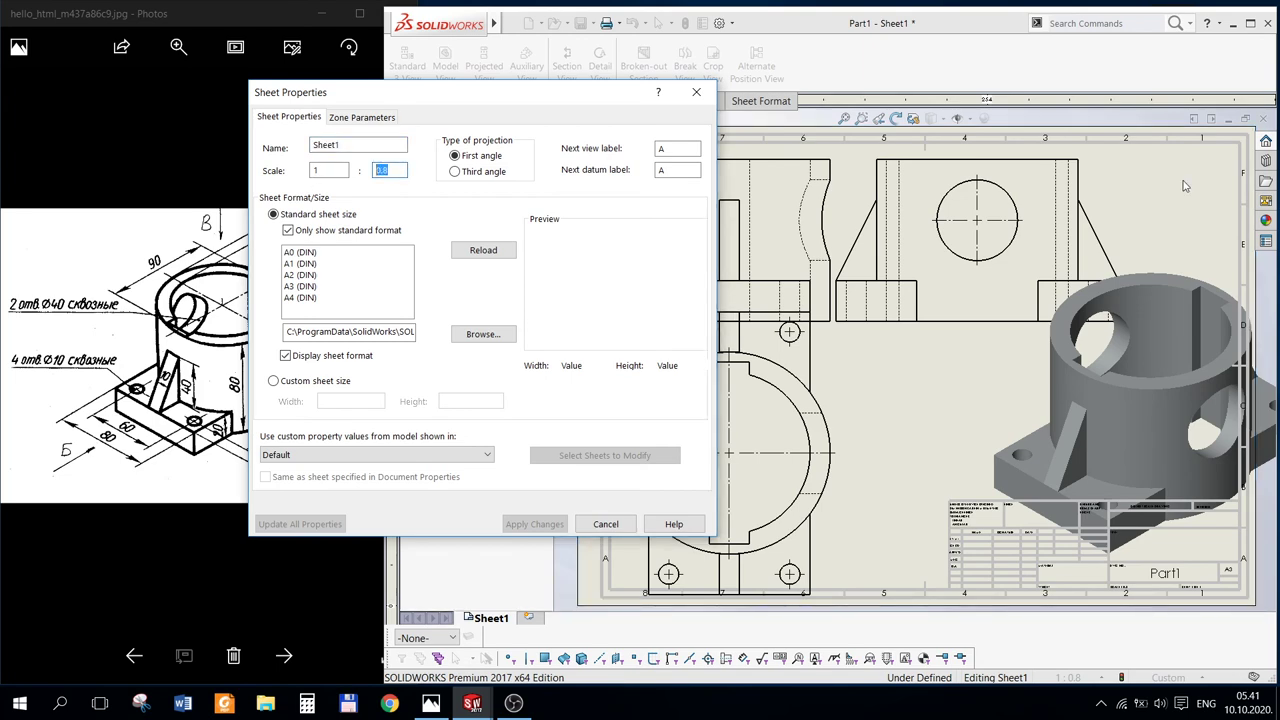
key(Return)
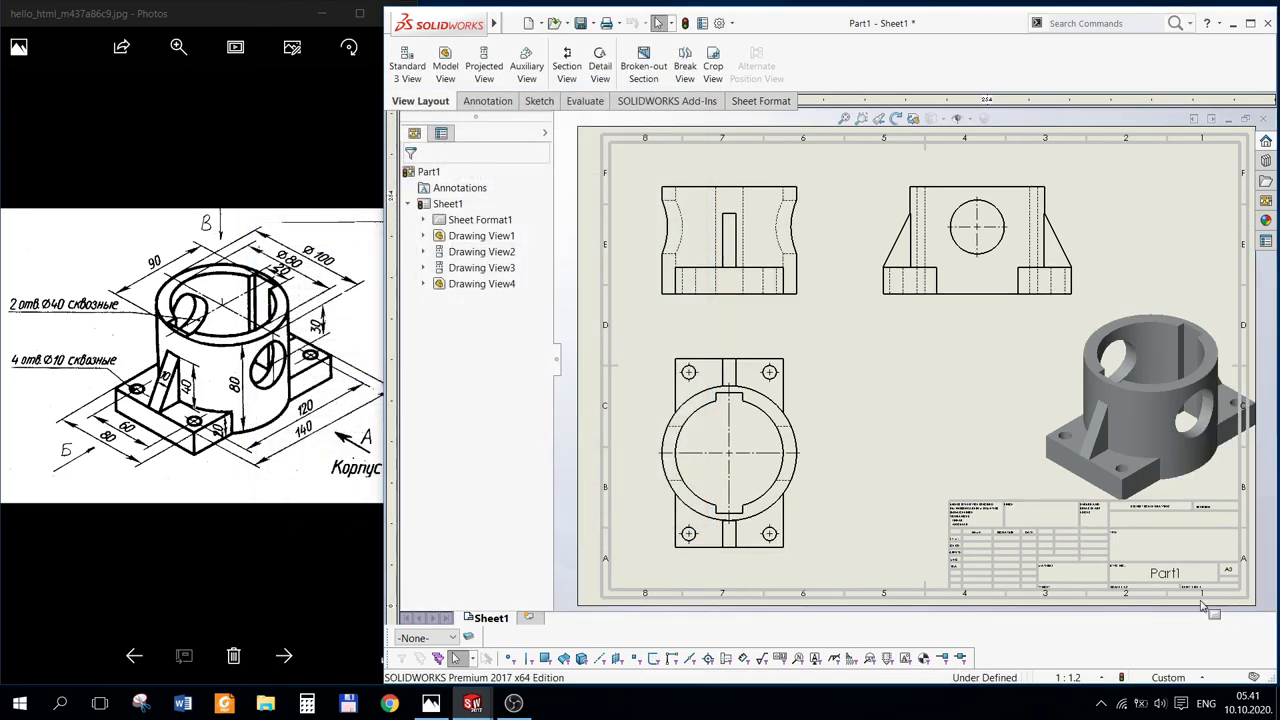
scroll(938, 518, up, 1)
scroll(880, 480, down, 1)
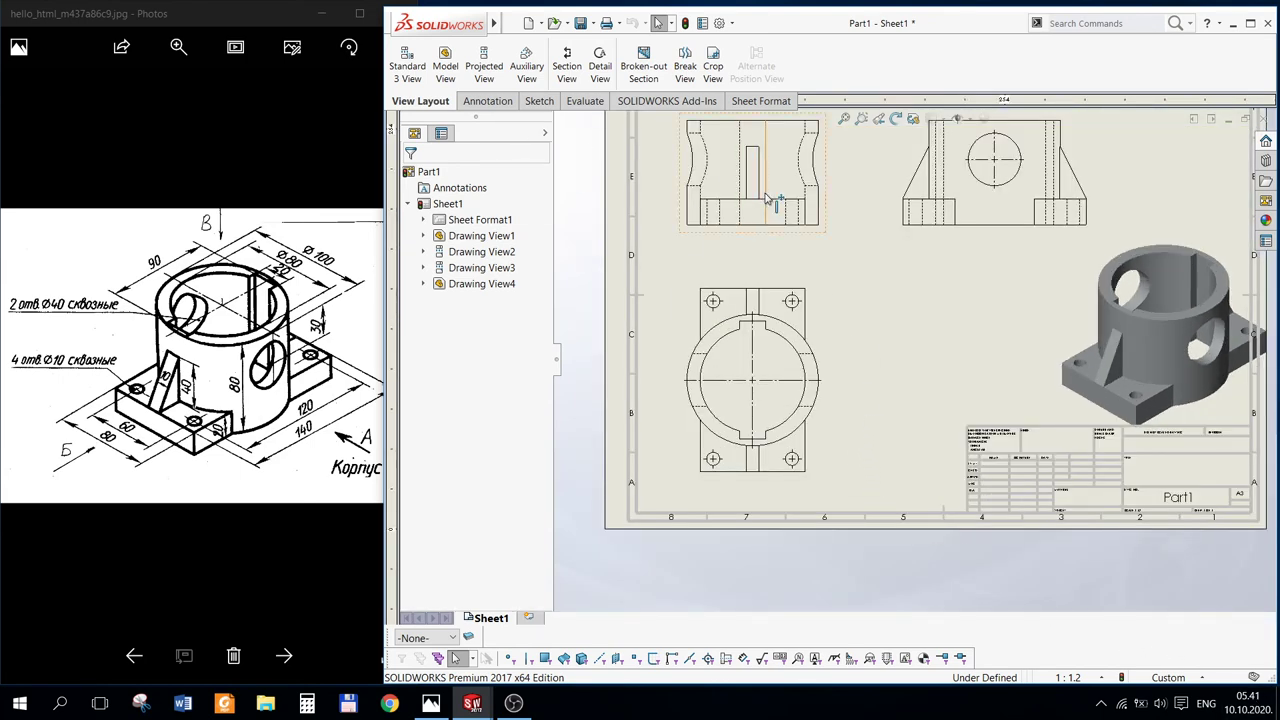
scroll(846, 294, up, 1)
middle_drag(848, 294, 737, 277)
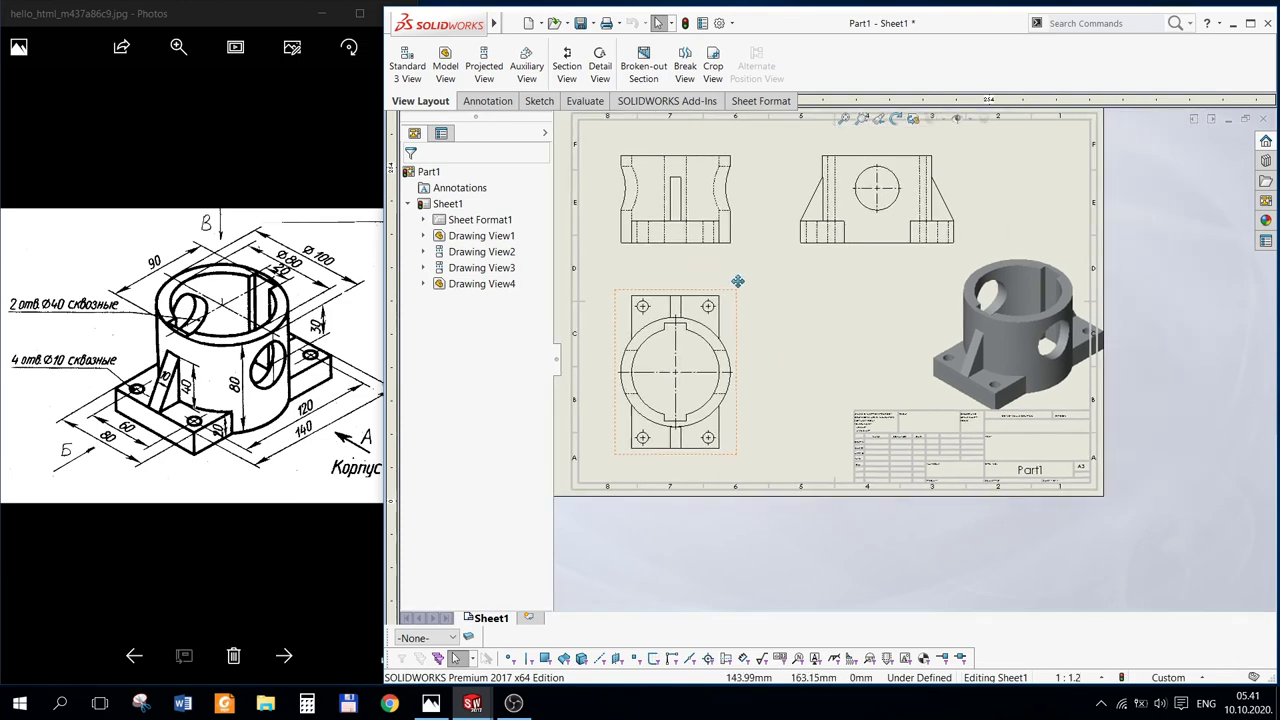
click(670, 215)
Step: Dimension the top view's 120 hole spacing and 140 overall height with Smart Dimension
click(477, 102)
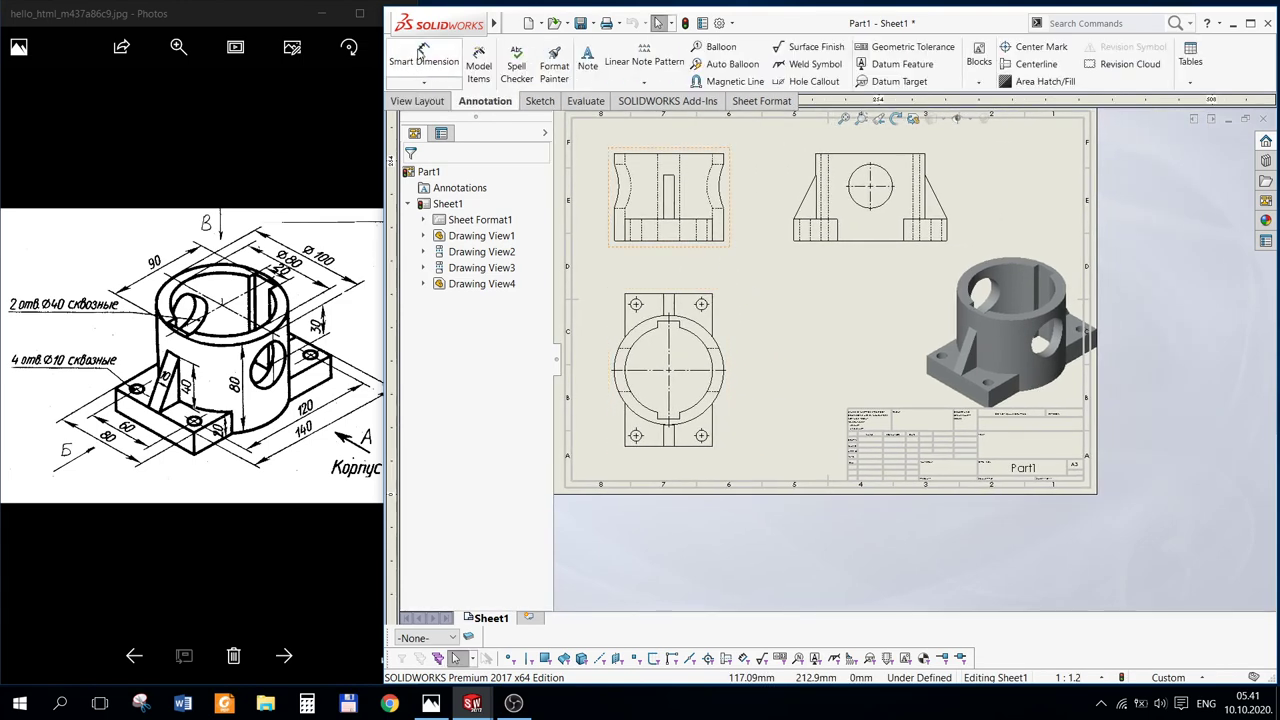
click(424, 55)
scroll(700, 447, down, 2)
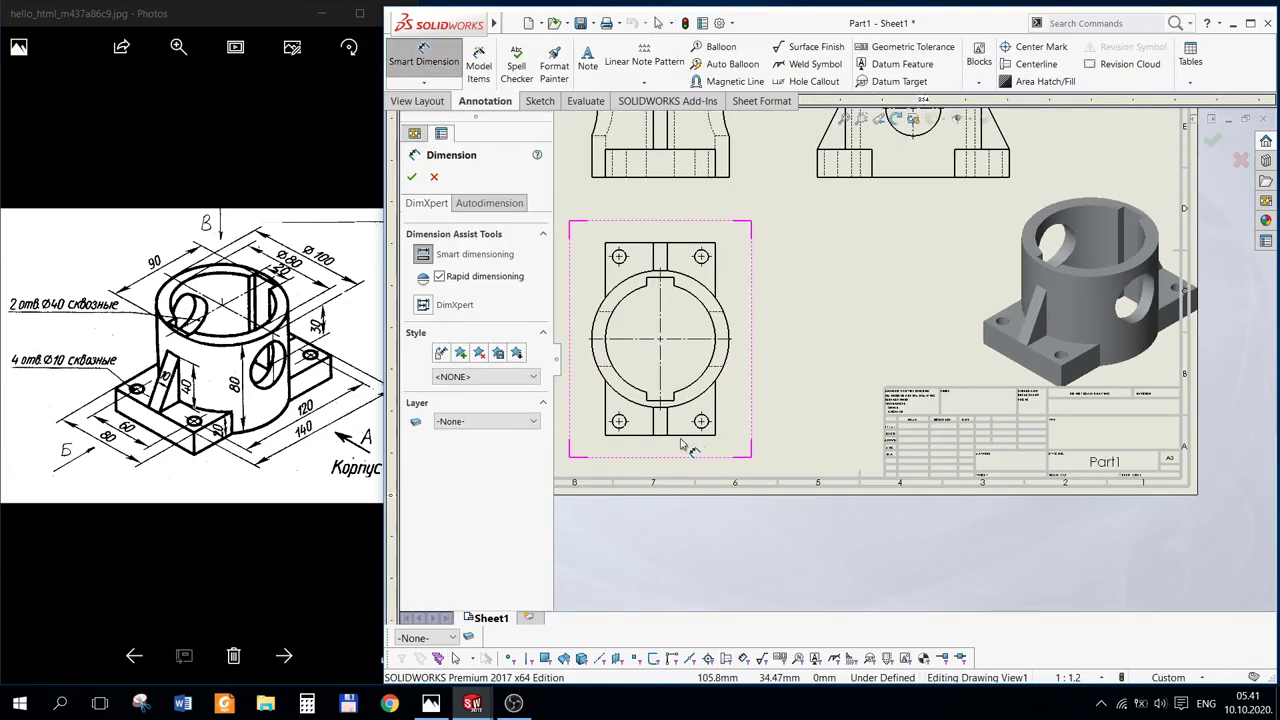
scroll(732, 428, down, 2)
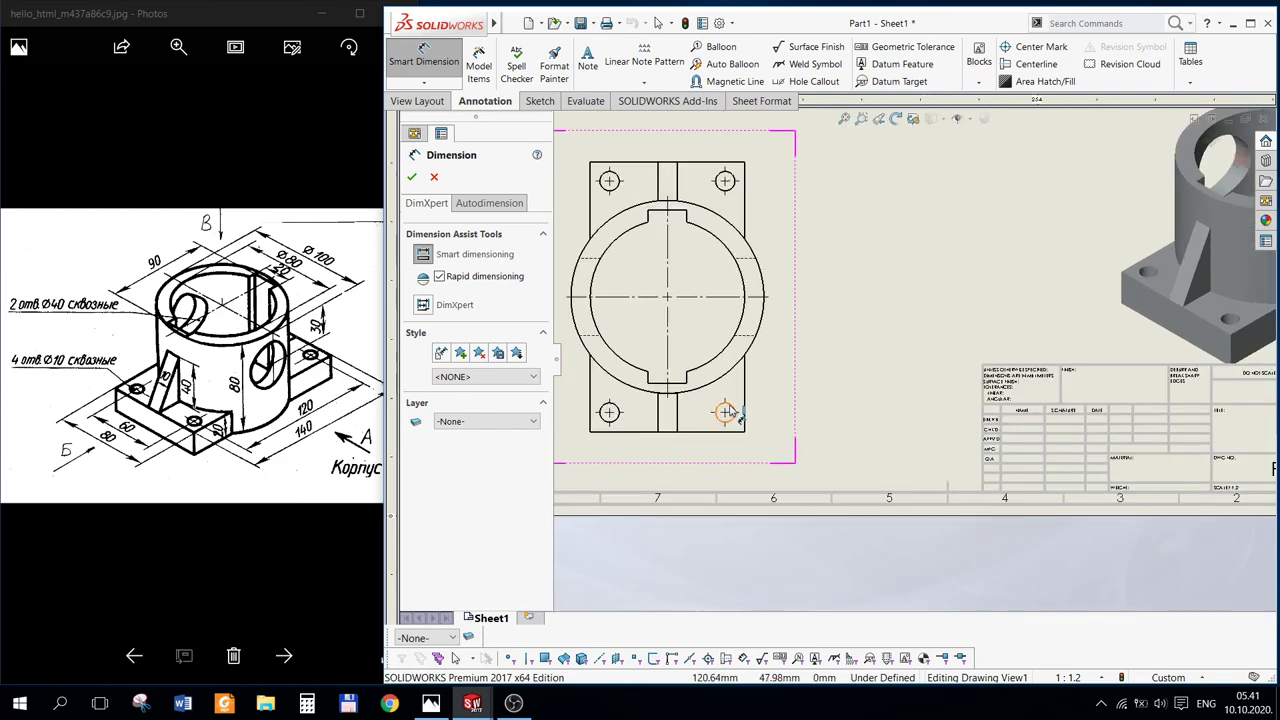
click(727, 412)
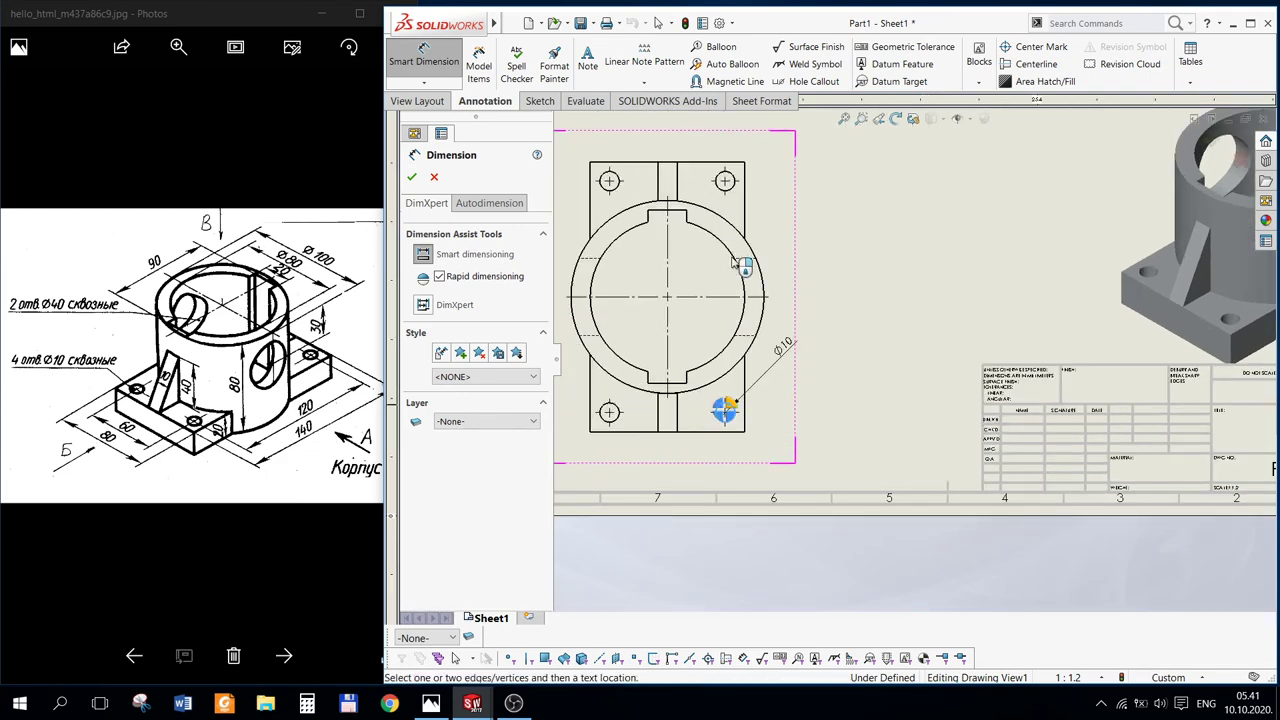
click(731, 193)
click(731, 193)
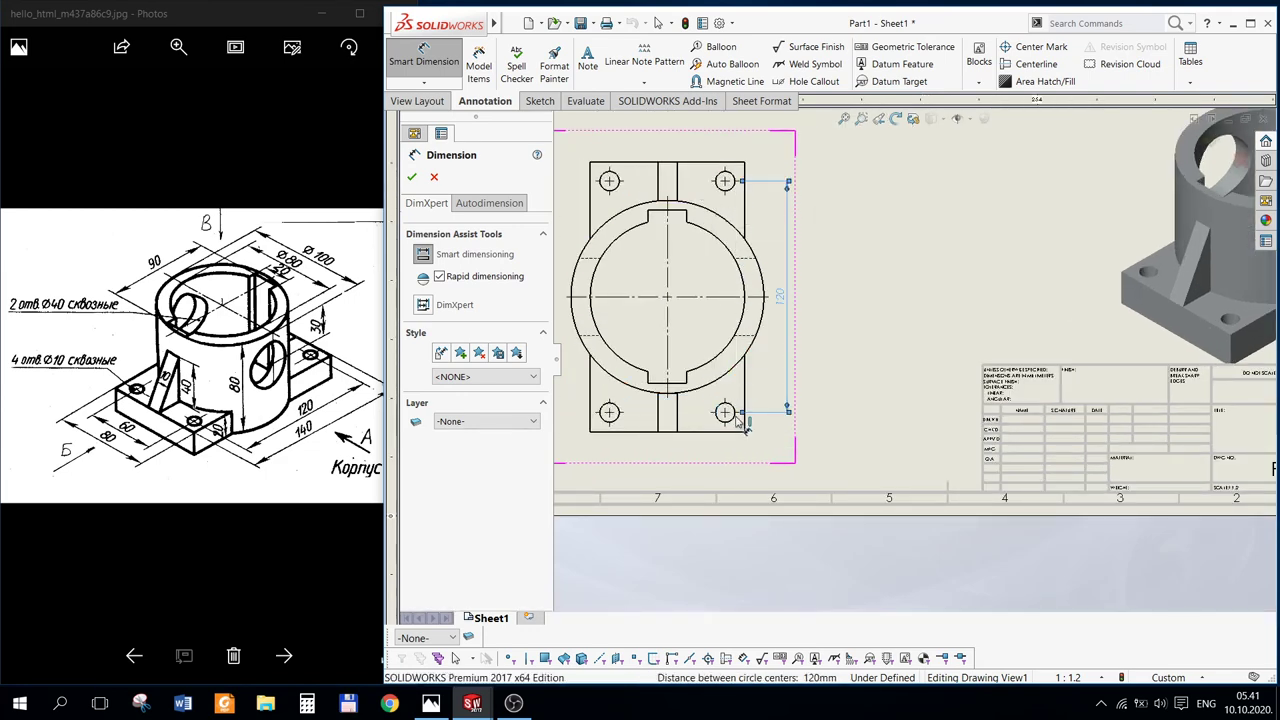
click(707, 435)
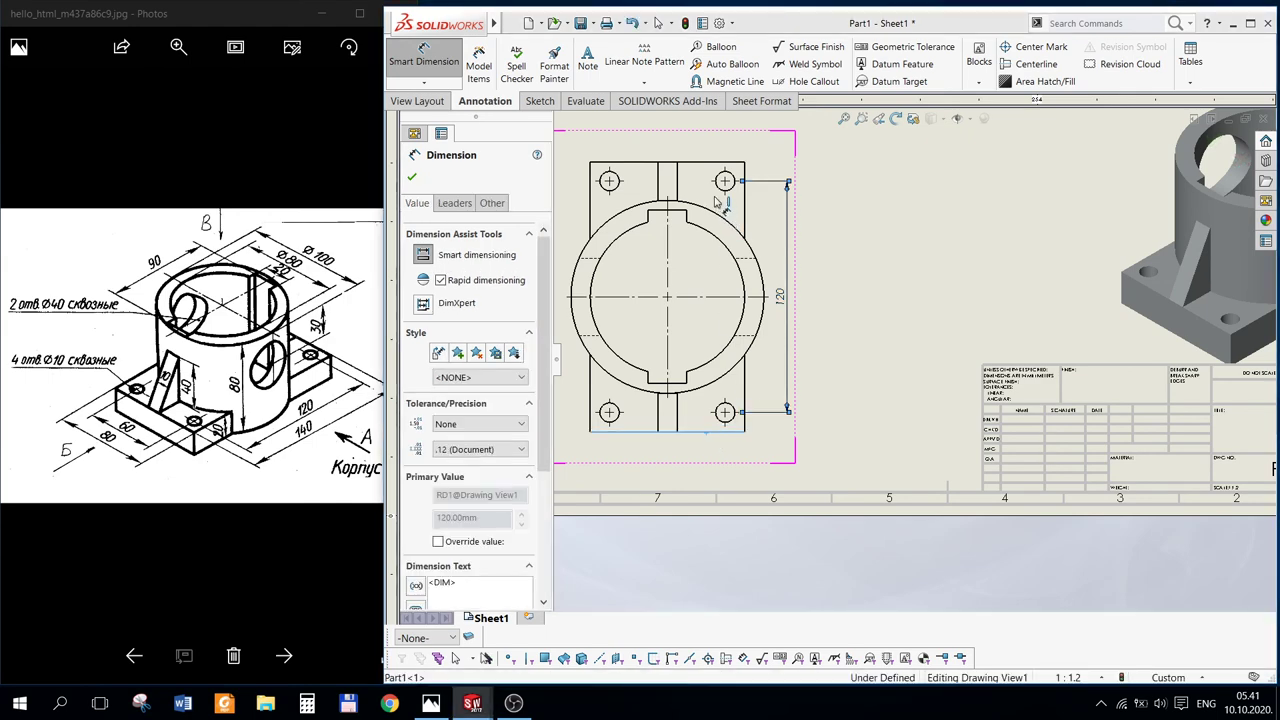
click(700, 162)
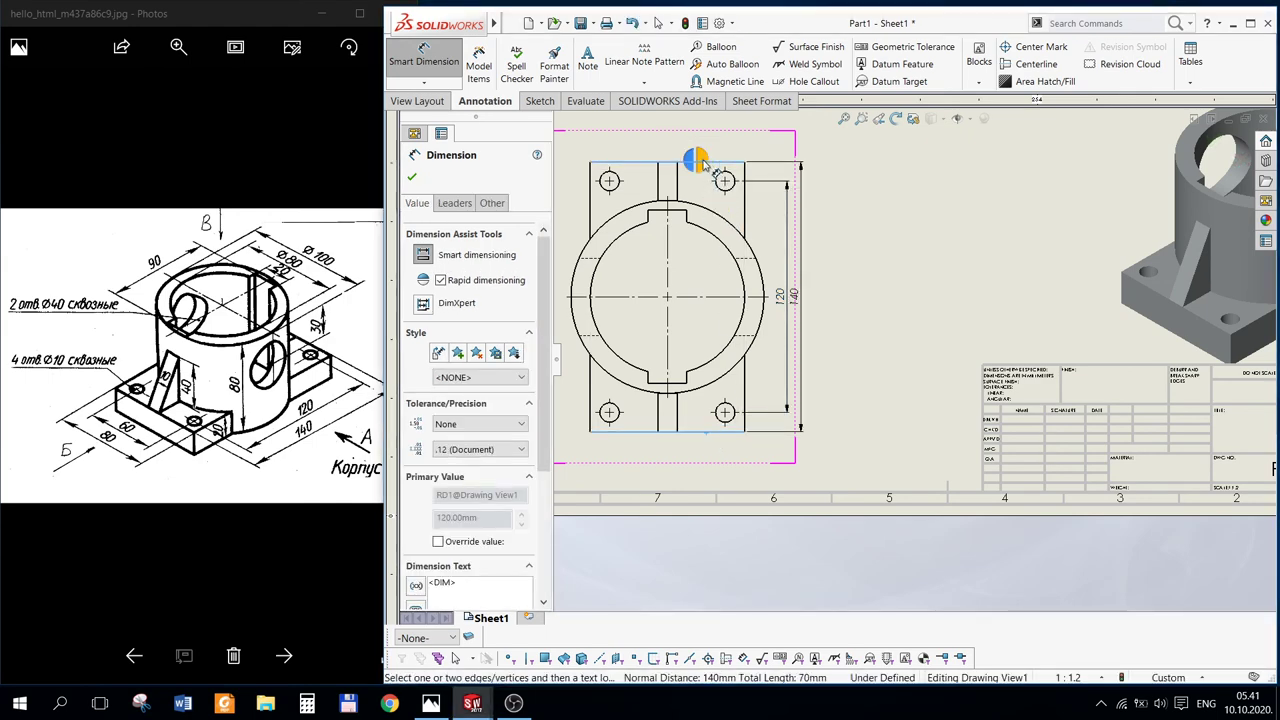
click(700, 162)
Step: Add the 60 horizontal hole spacing and 80 overall width dimensions
key(f)
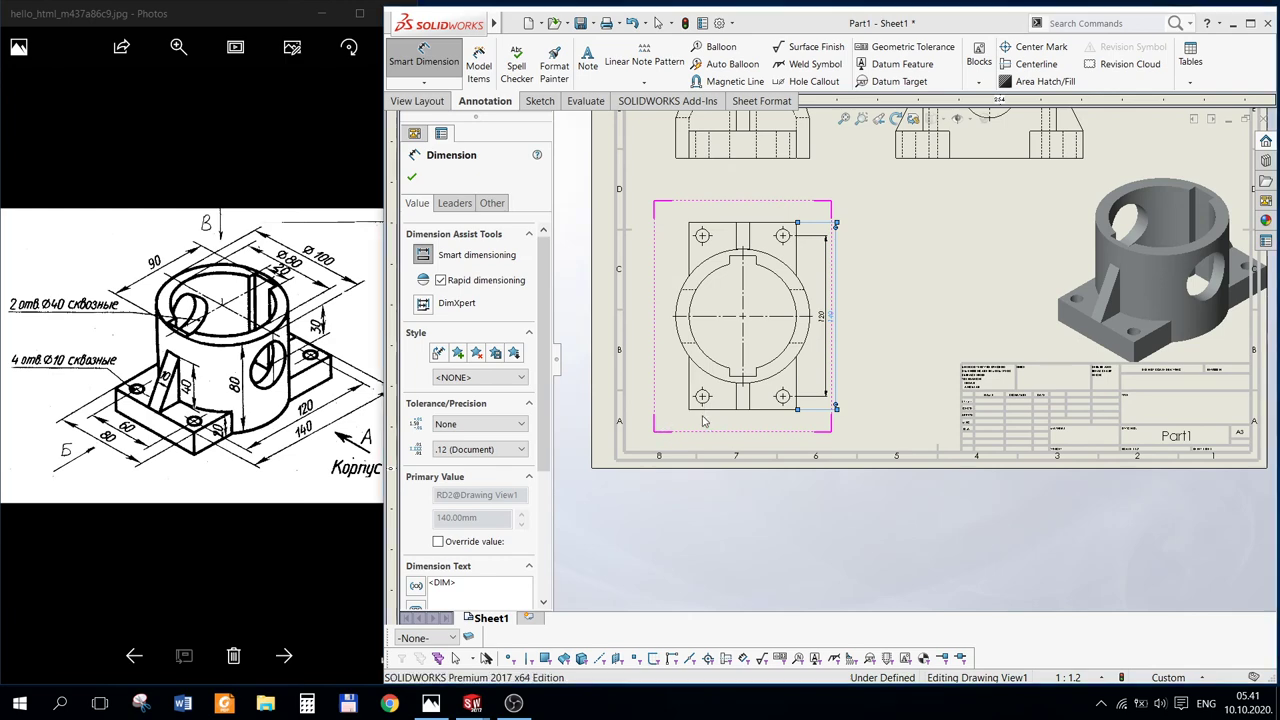
scroll(703, 421, down, 2)
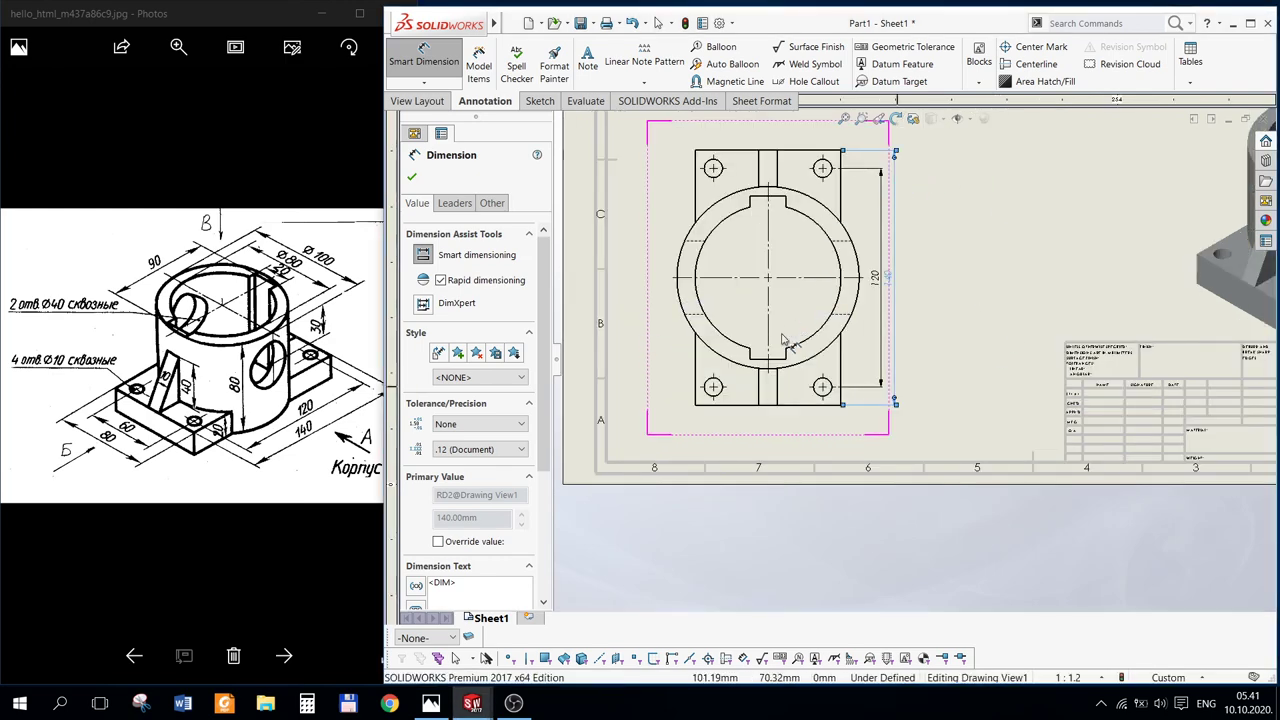
click(707, 383)
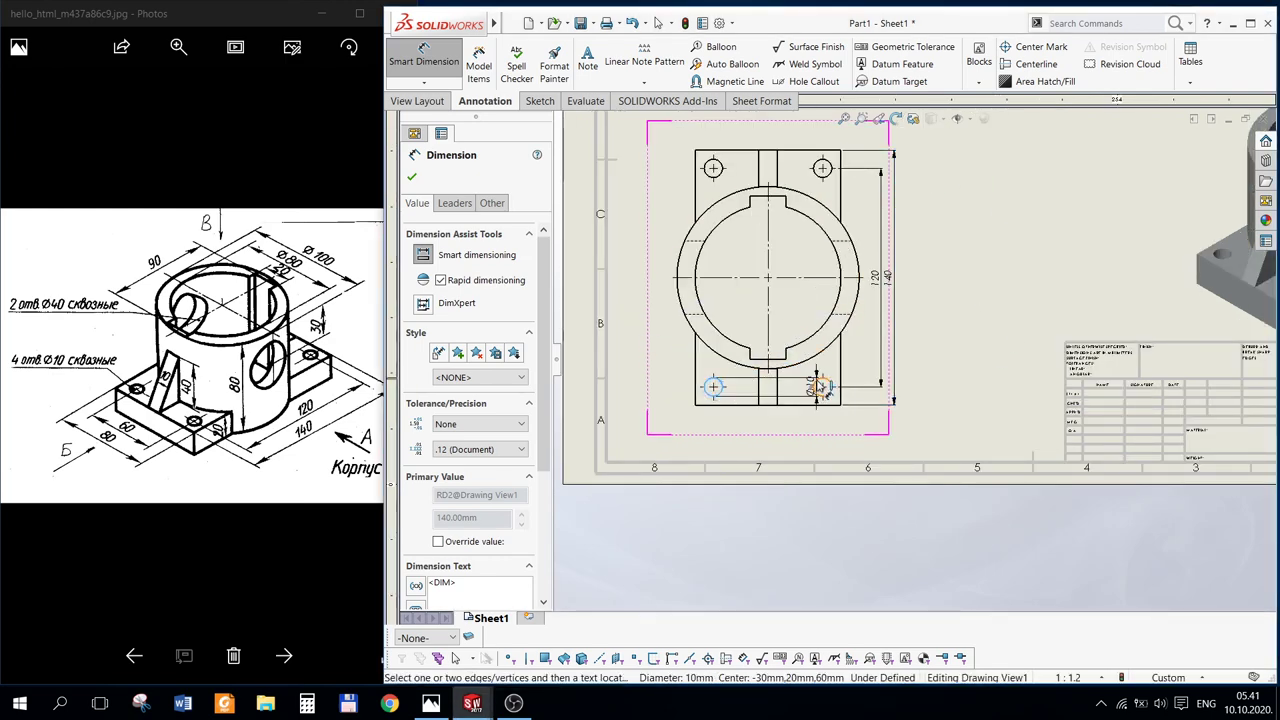
click(818, 387)
click(818, 402)
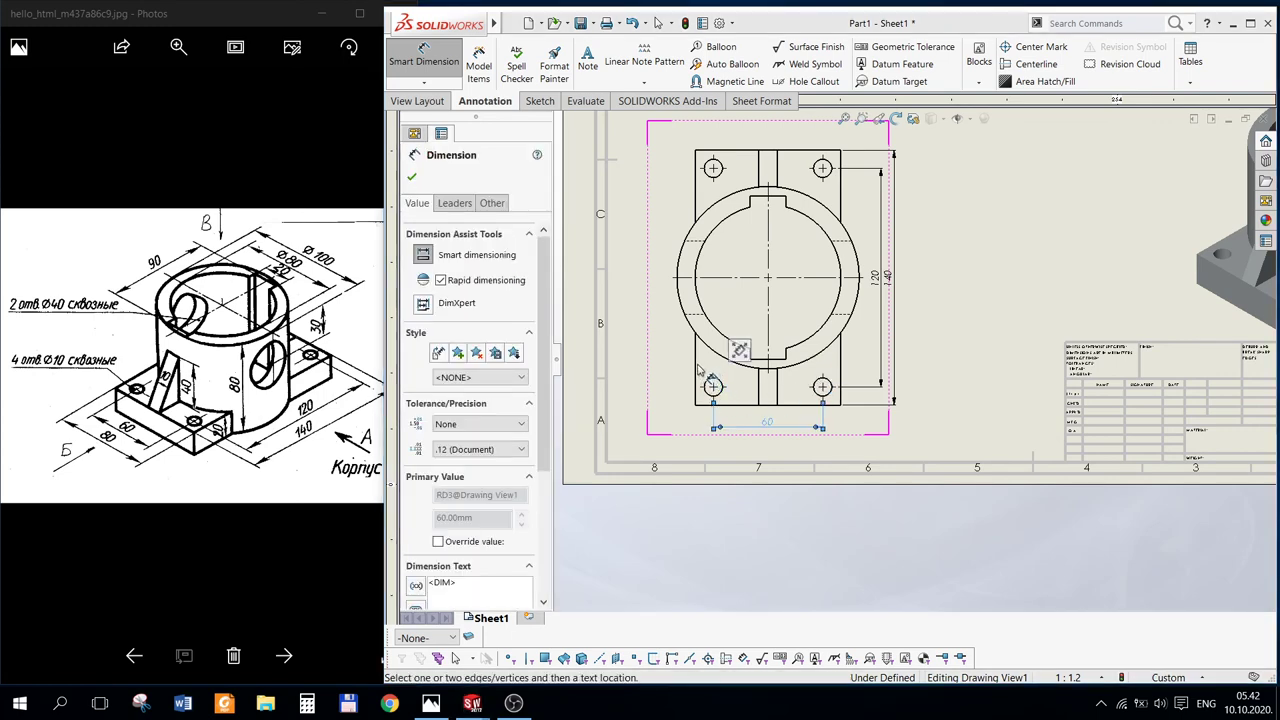
click(697, 368)
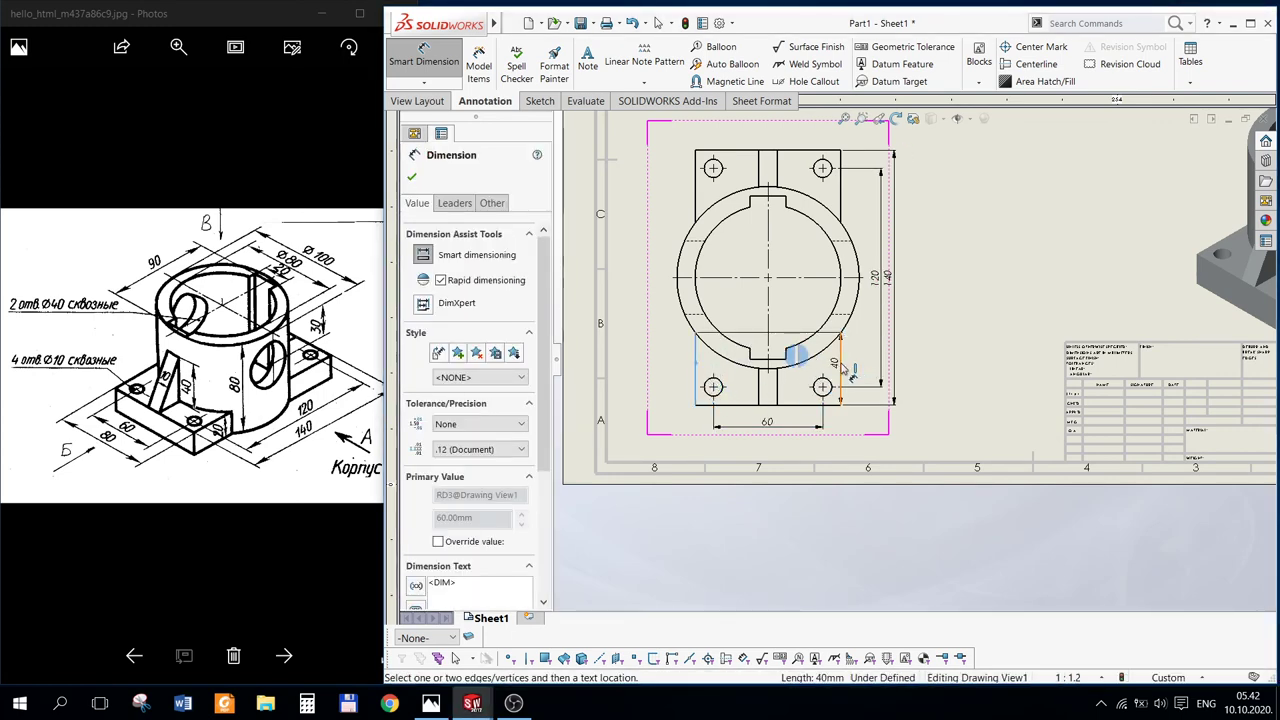
click(840, 372)
click(847, 372)
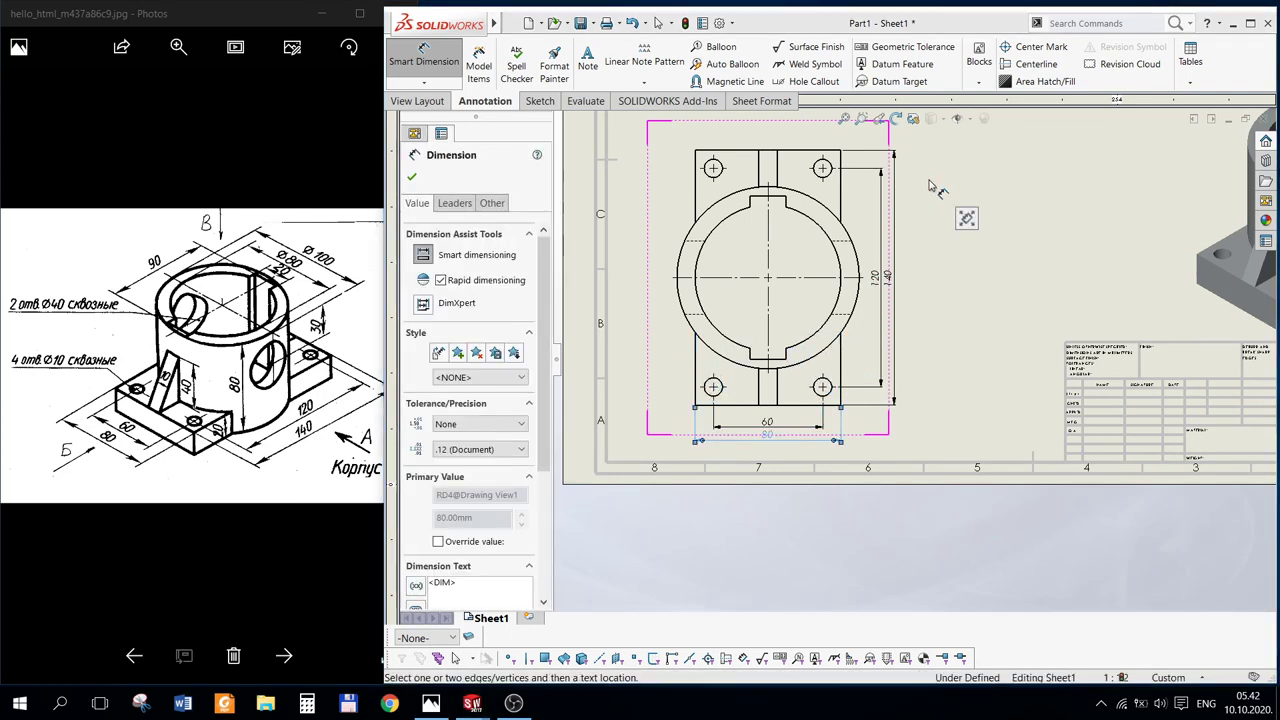
Step: Add the Ø10 hole, Ø100 outer circle and R40 bore radius dimensions
key(f)
scroll(930, 288, down, 3)
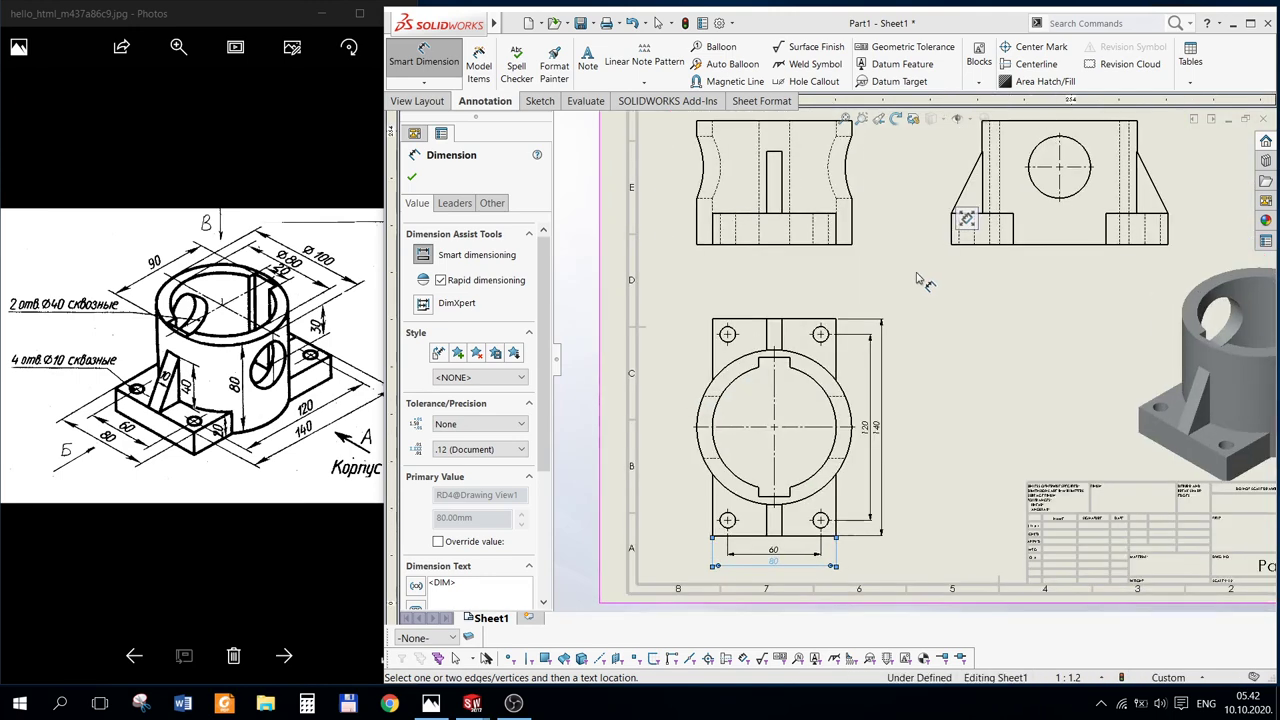
scroll(920, 285, down, 2)
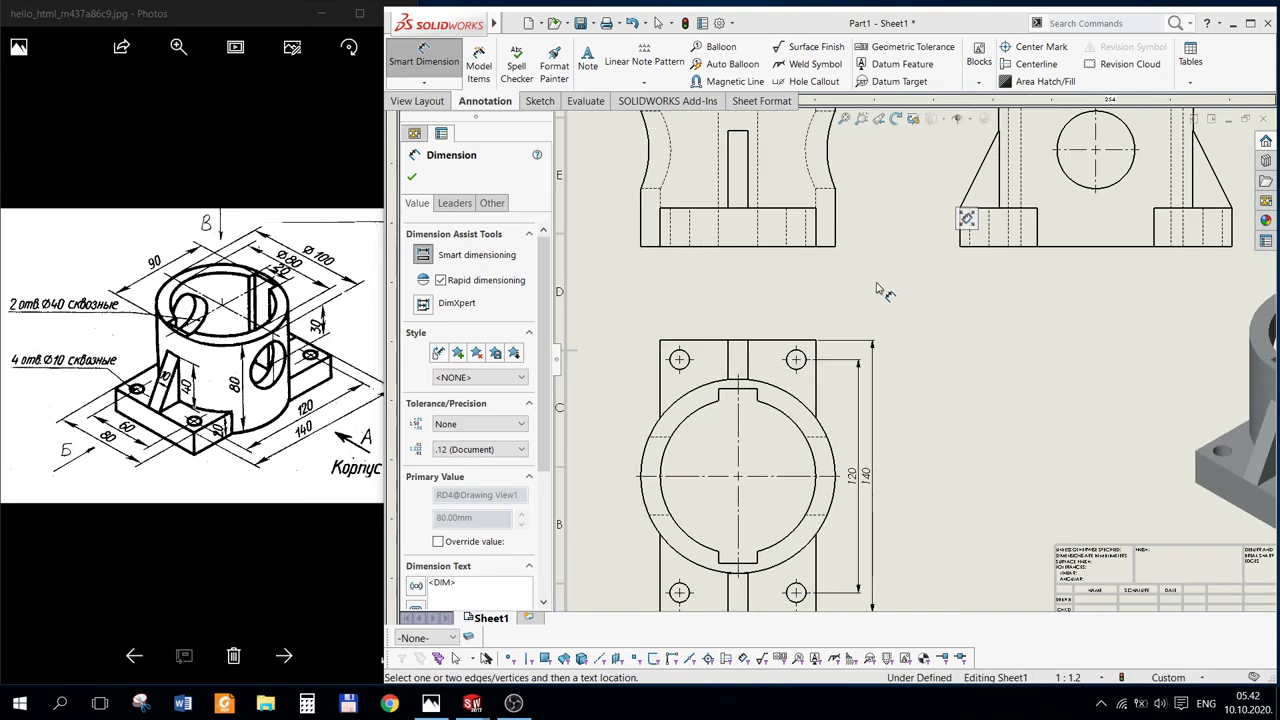
click(804, 356)
scroll(880, 388, up, 3)
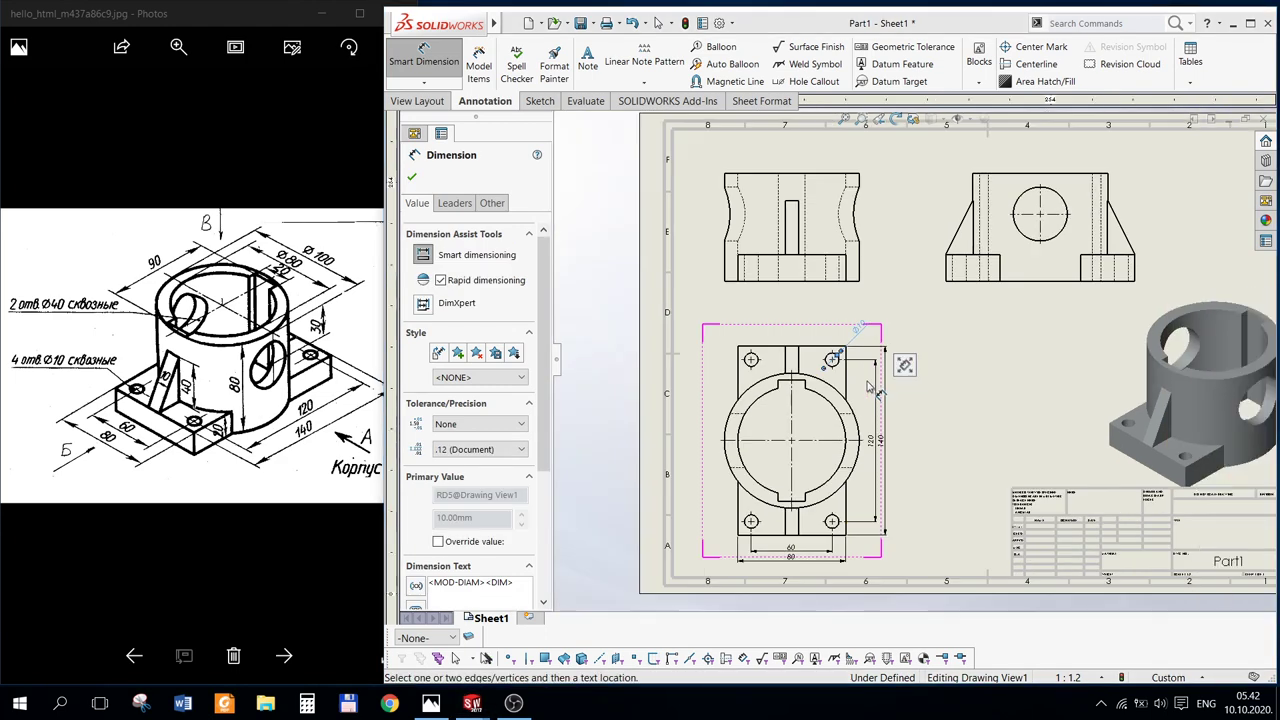
scroll(890, 430, down, 2)
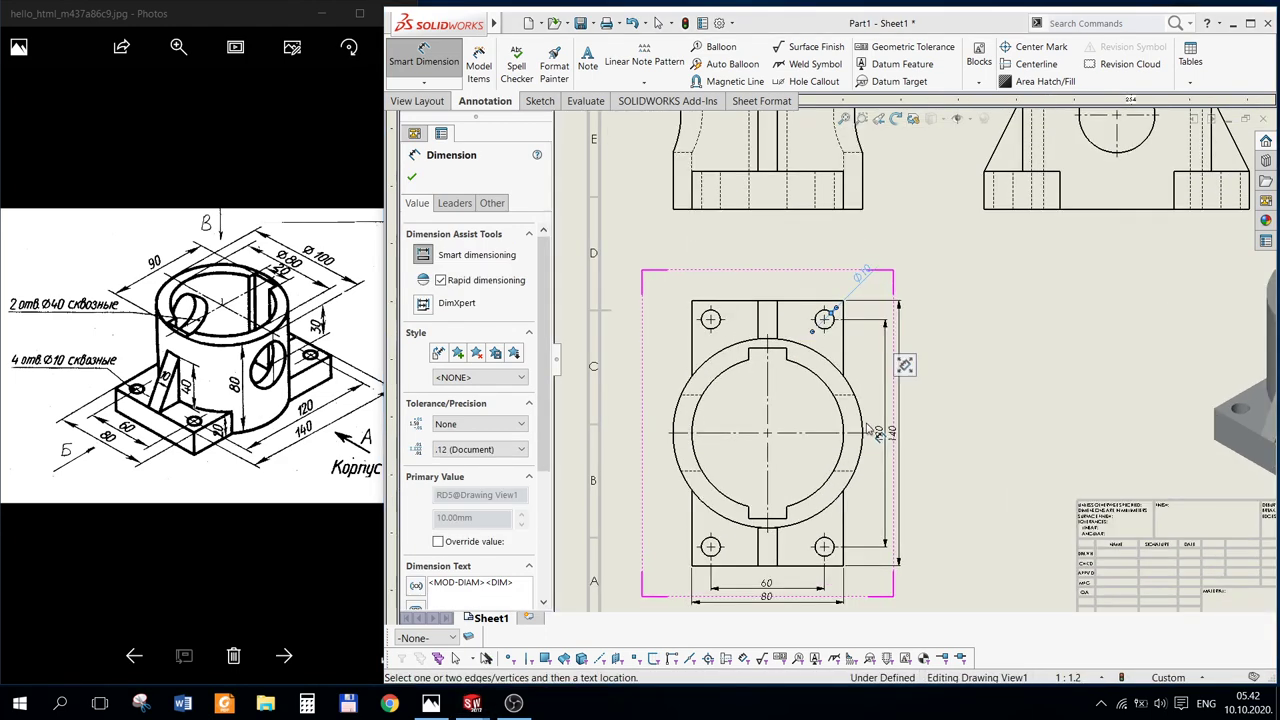
scroll(875, 430, down, 2)
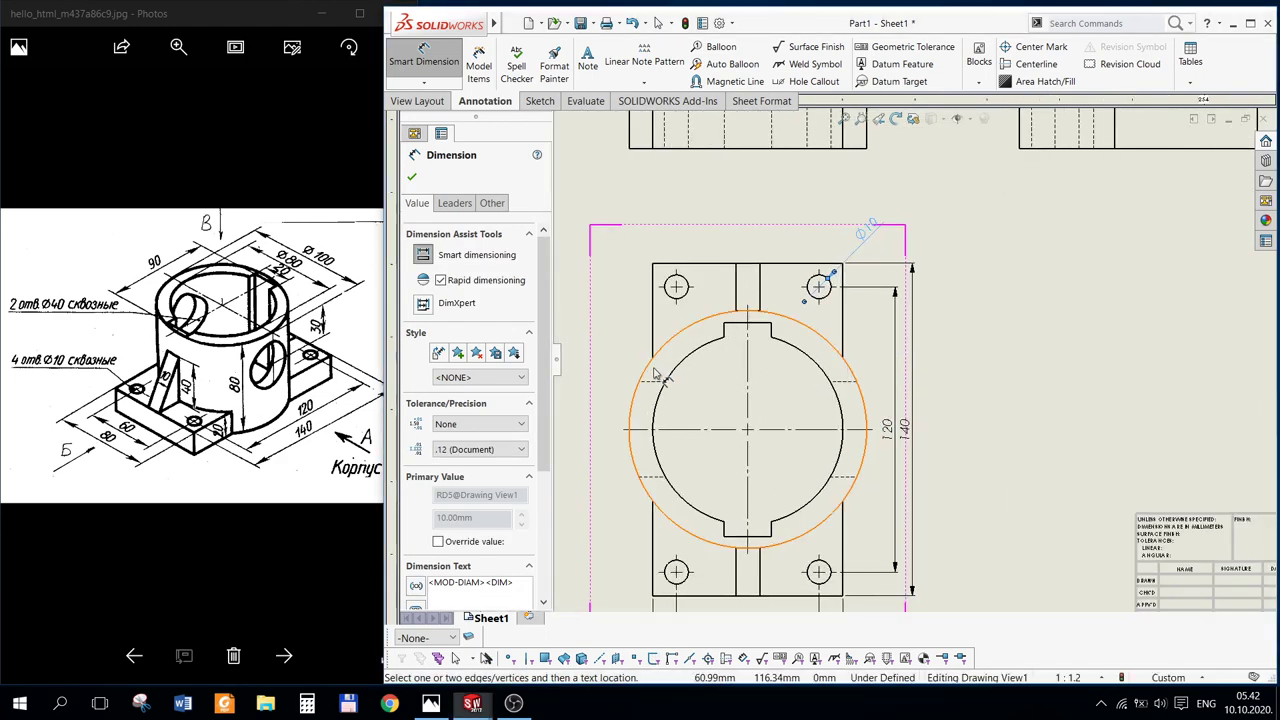
click(645, 368)
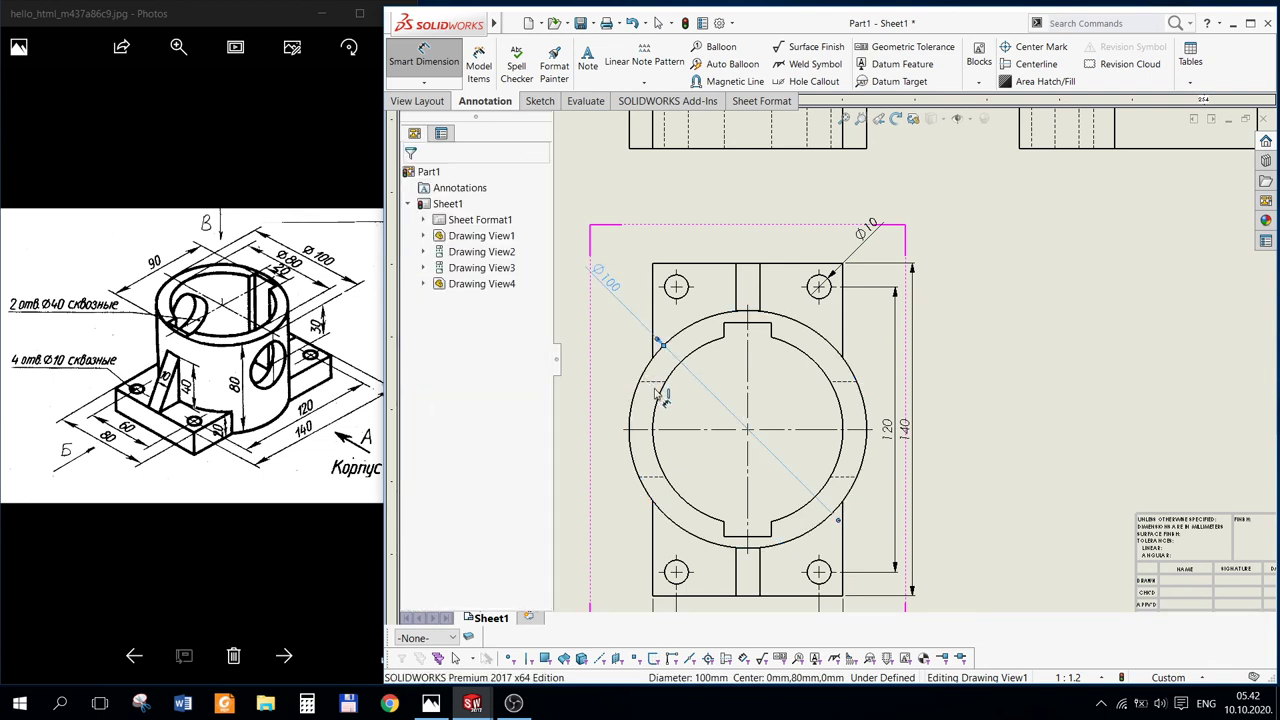
click(660, 400)
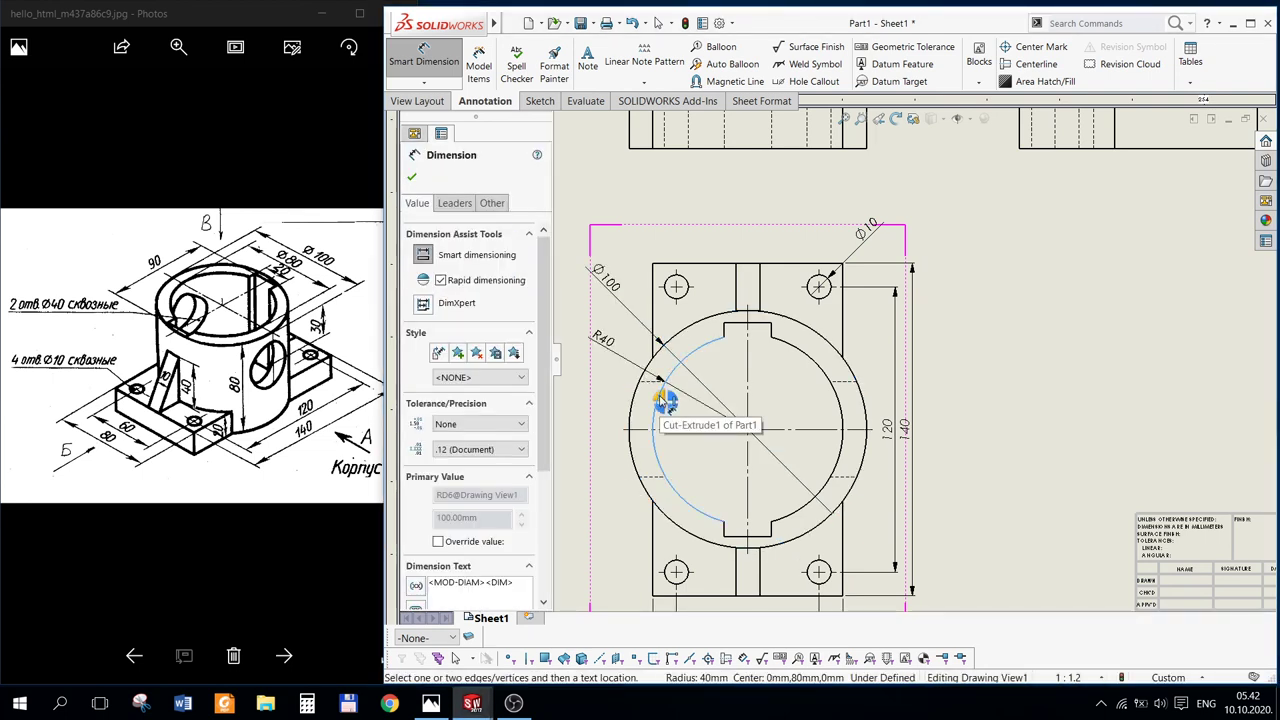
click(665, 400)
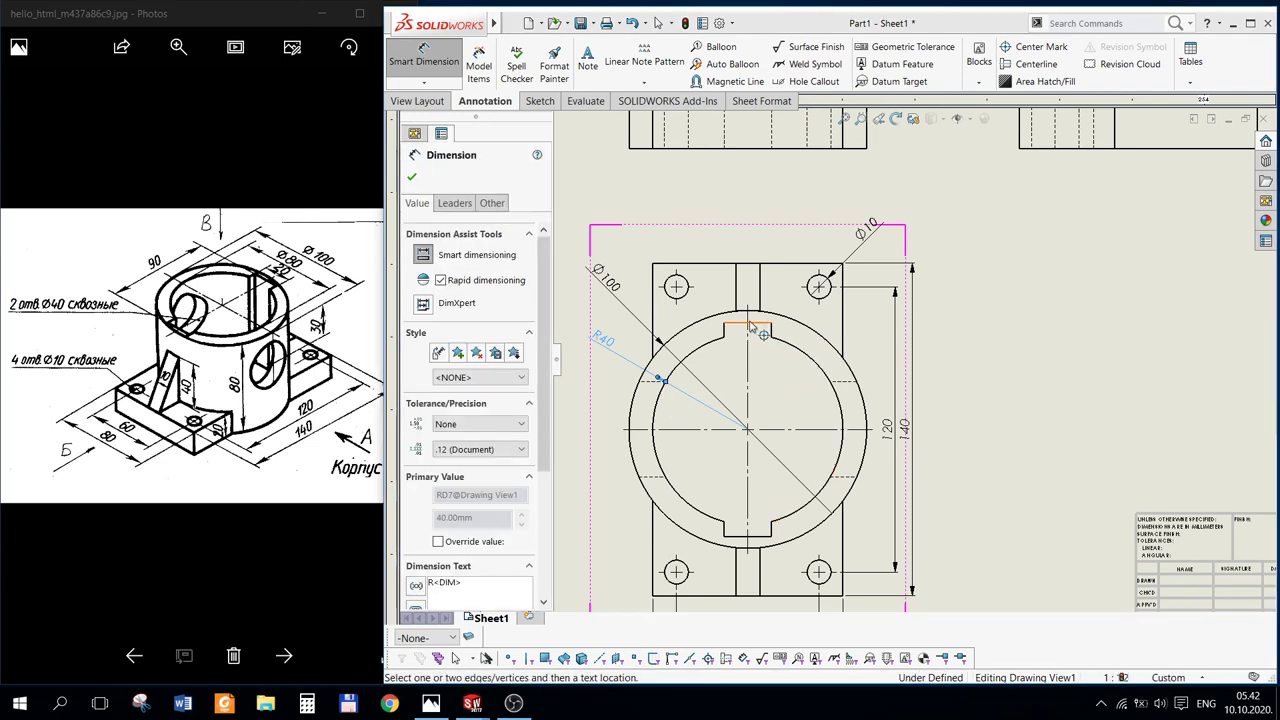
Step: Add the 90 slot-to-slot, 20 slot width and 10 slot width dimensions
click(760, 522)
click(752, 540)
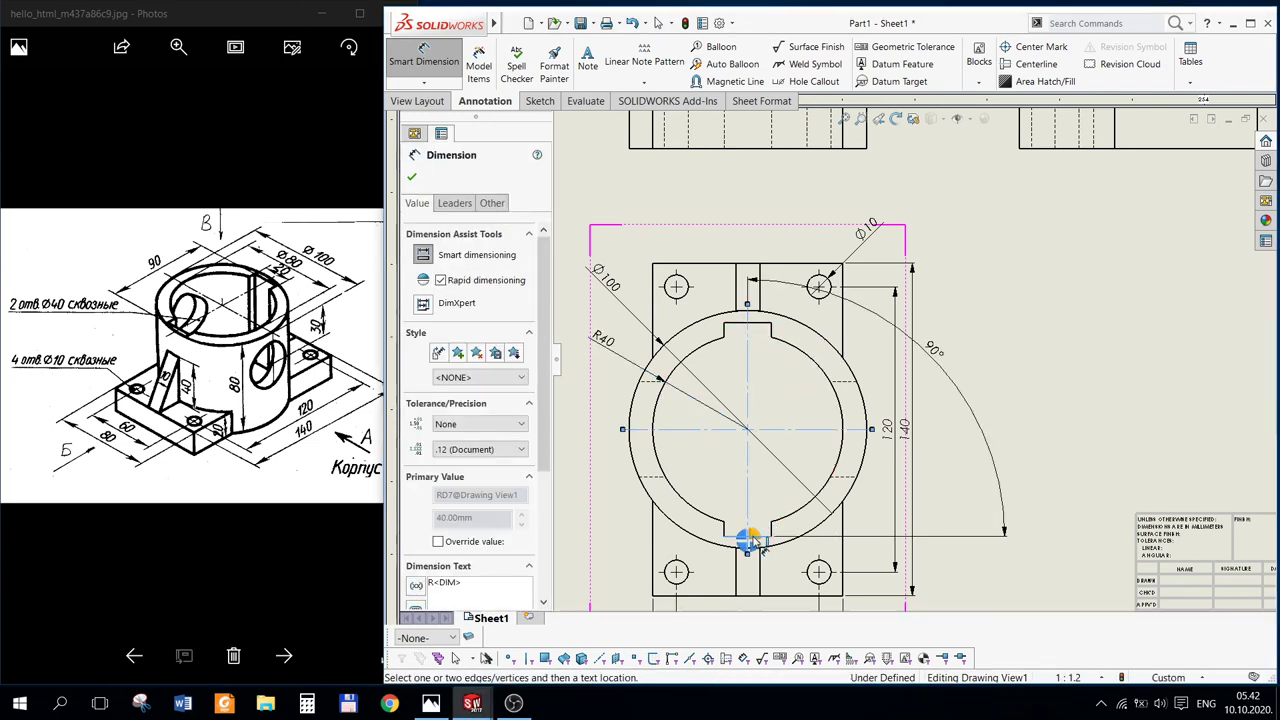
key(Escape)
key(Escape)
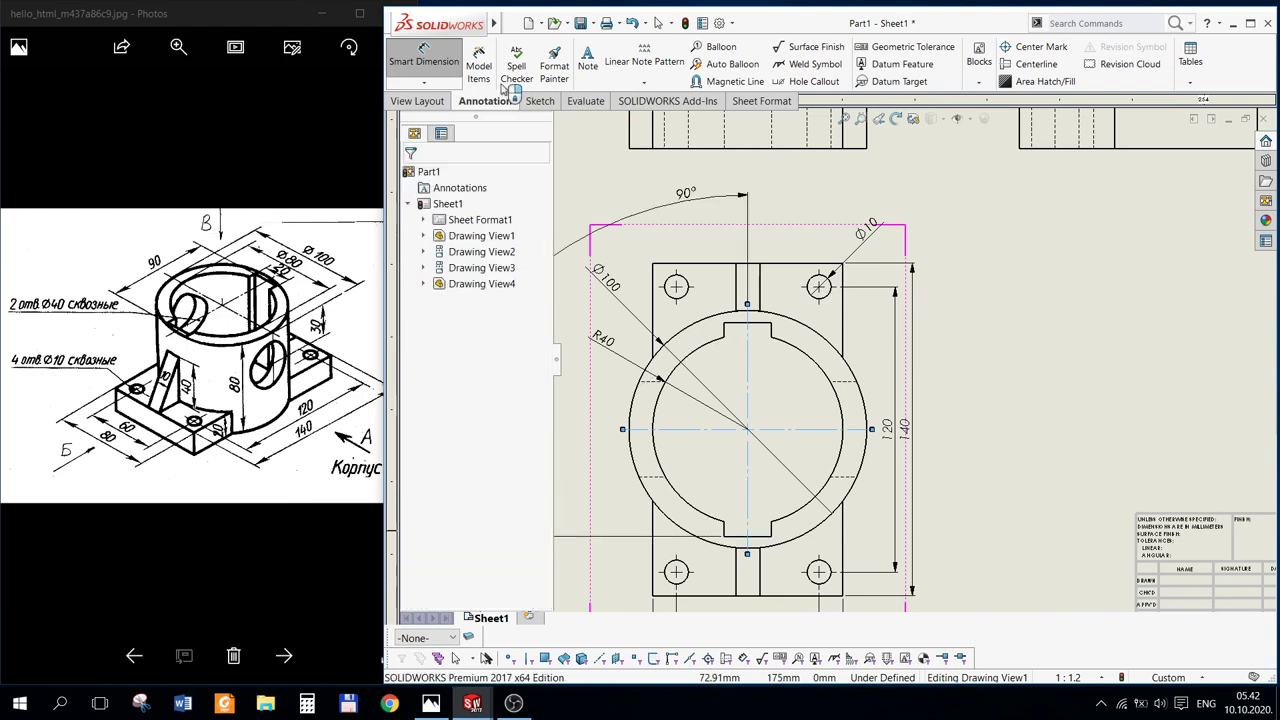
key(Return)
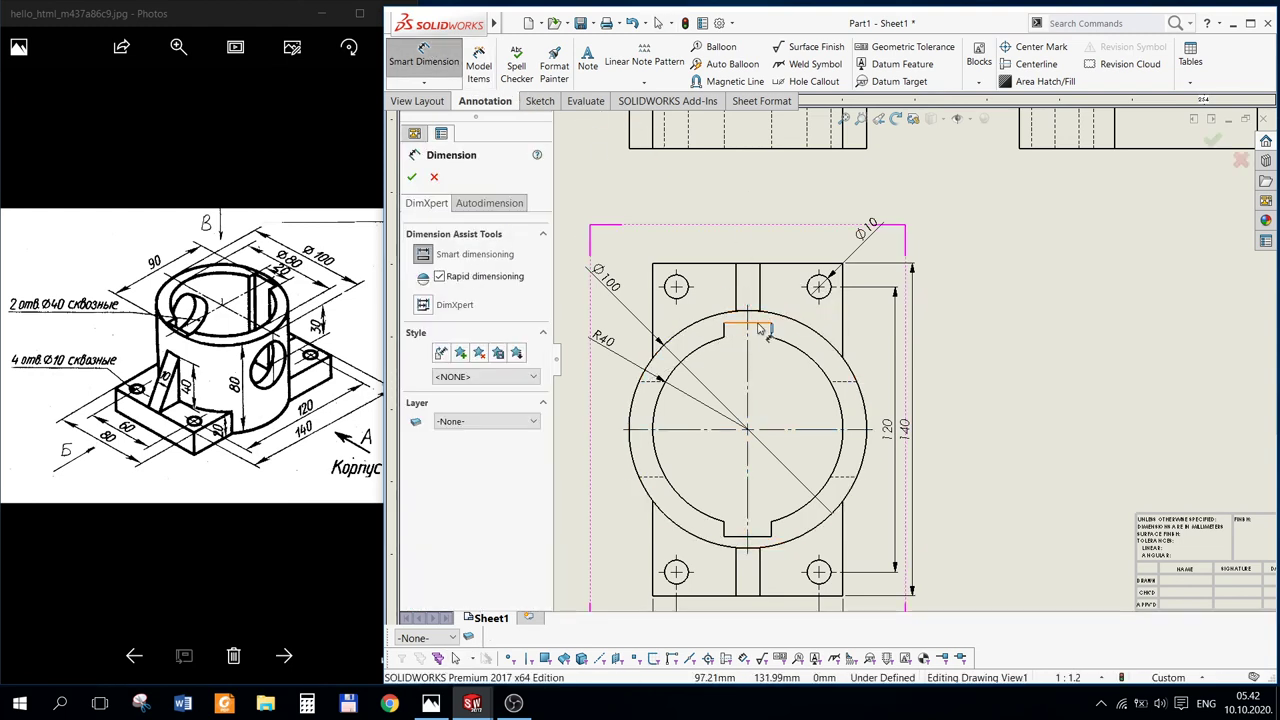
click(748, 322)
click(752, 537)
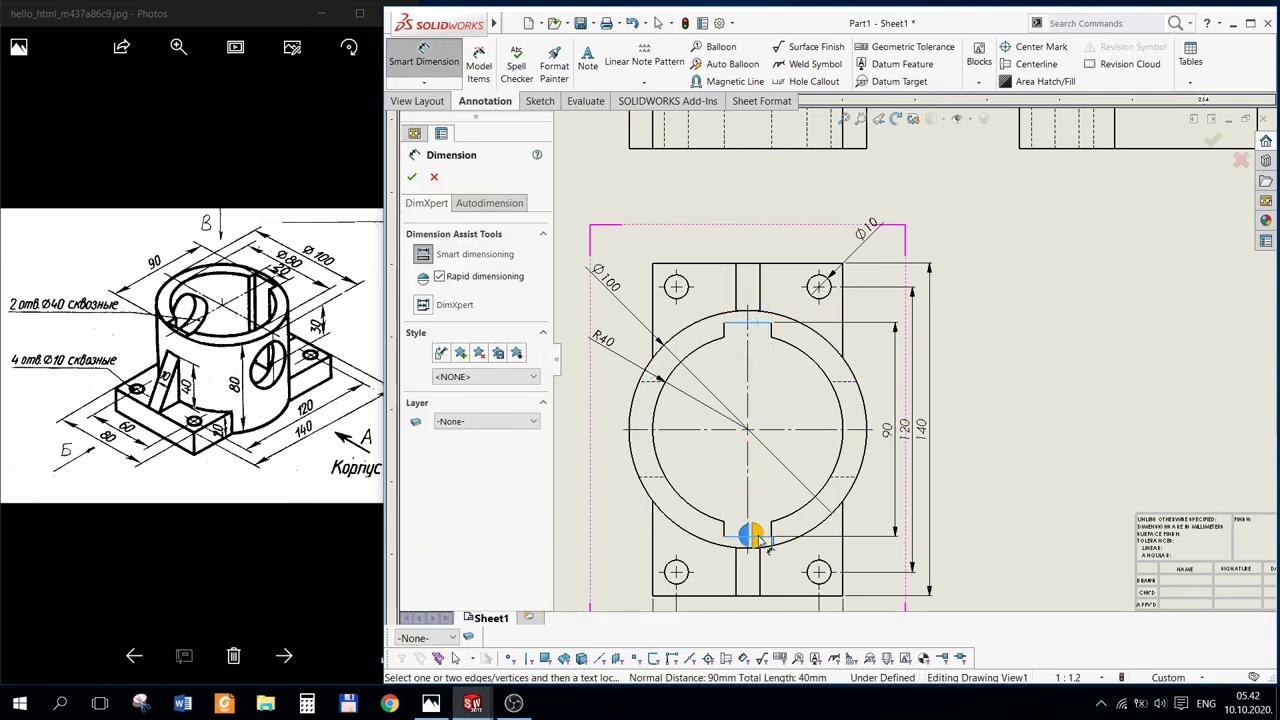
click(759, 538)
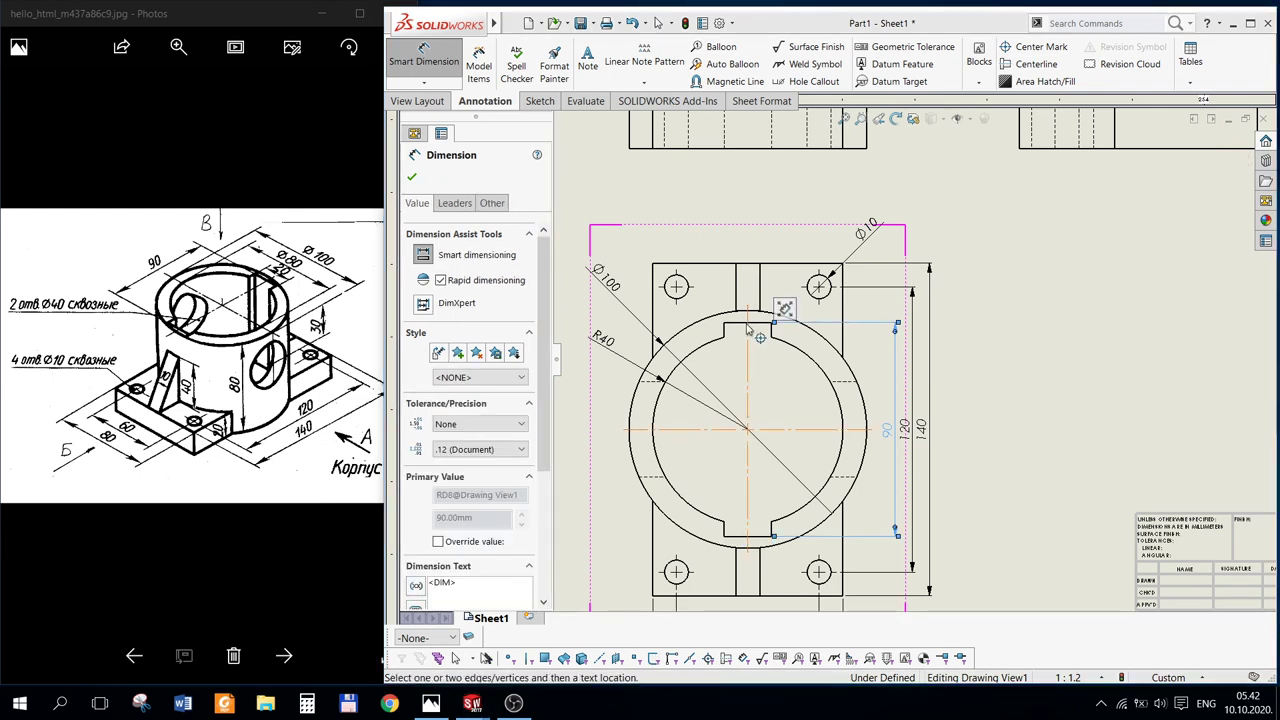
click(741, 328)
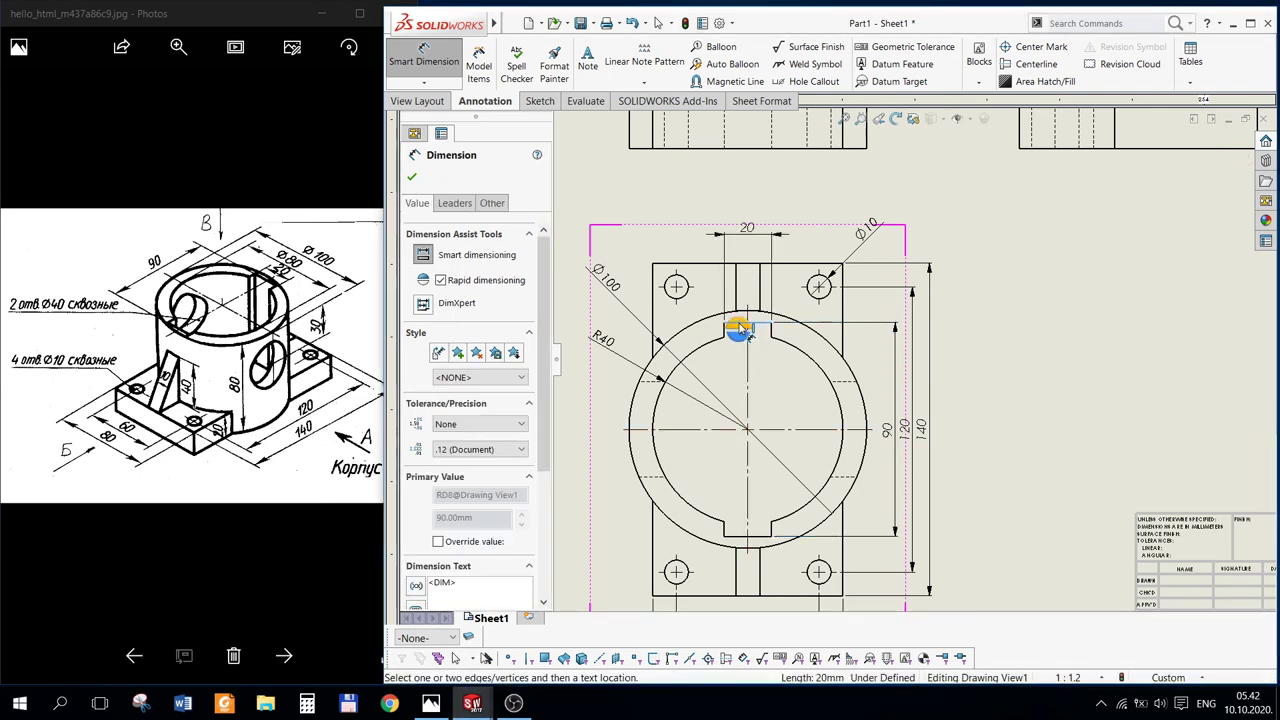
click(741, 330)
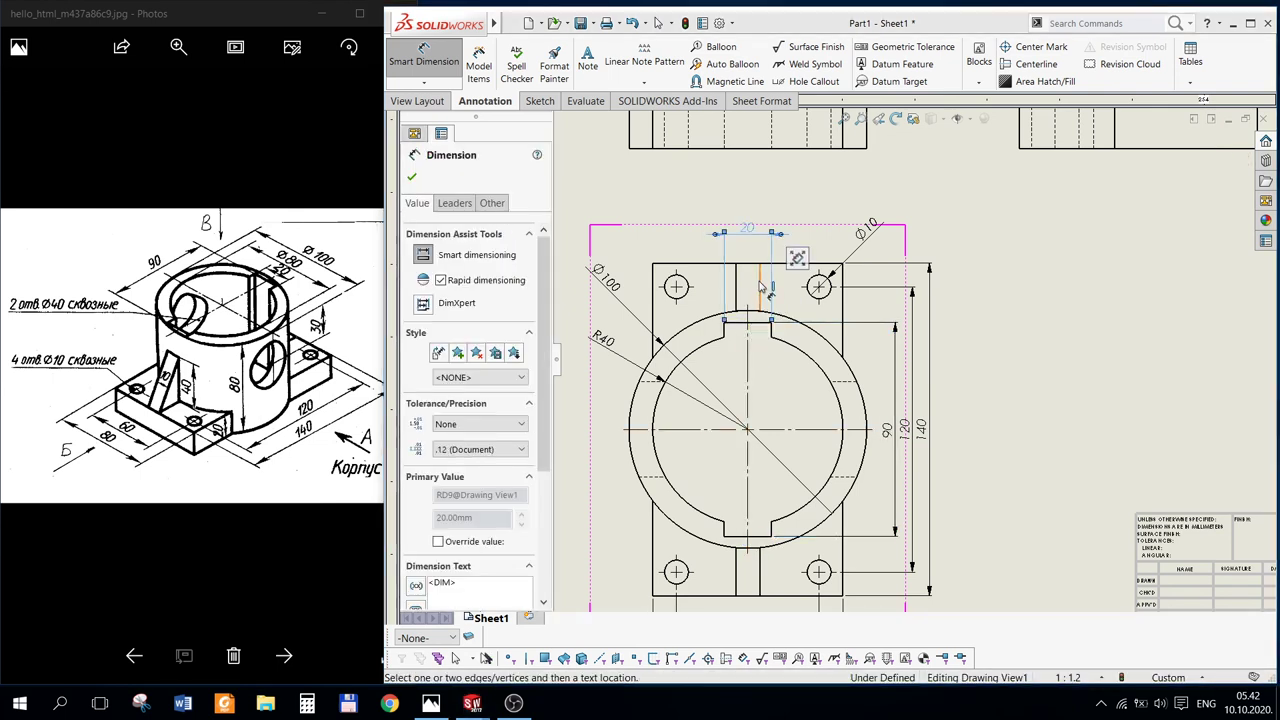
click(760, 289)
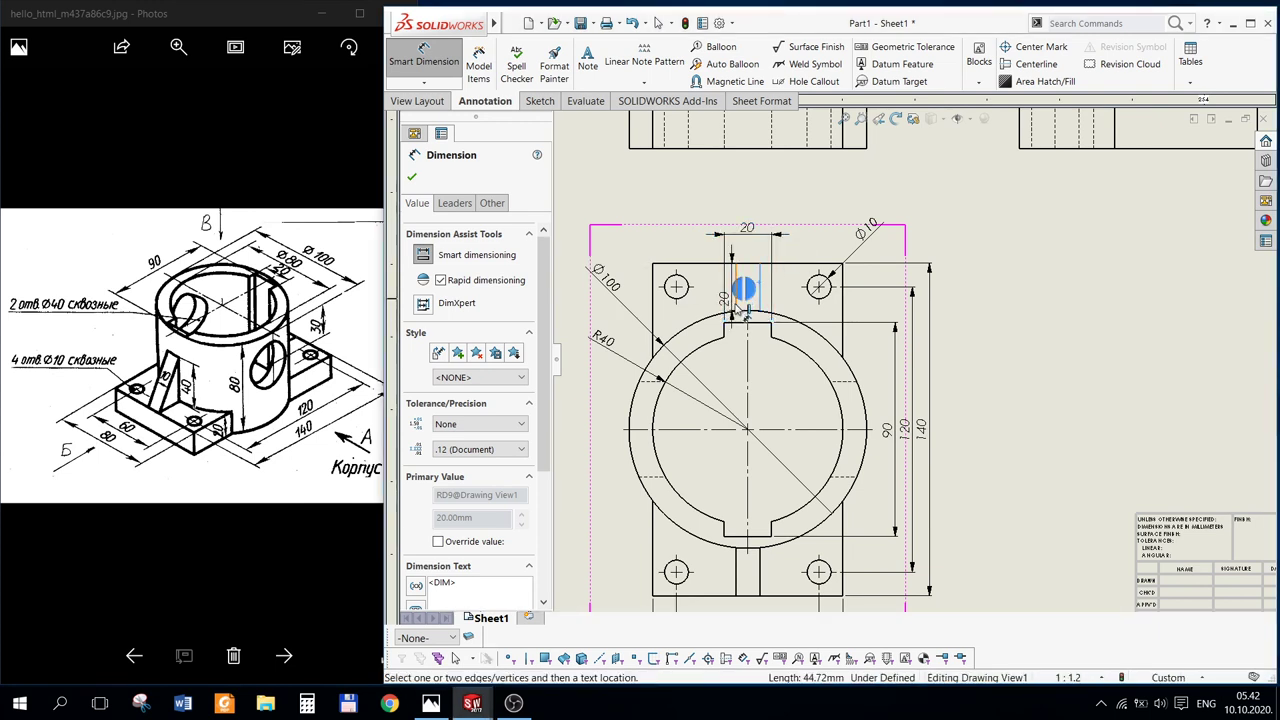
click(738, 309)
click(736, 311)
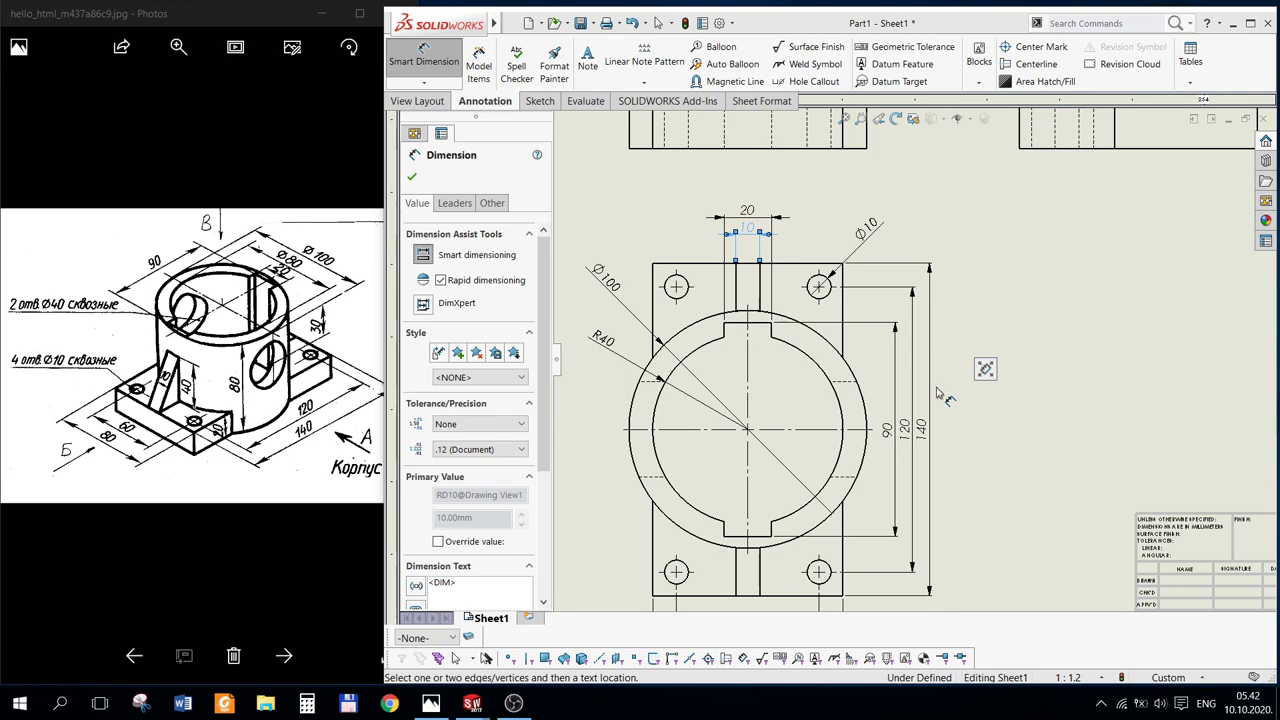
Step: Add the 30 hole-centre and 20 foot-height dimensions on the side view's right
scroll(930, 205, up, 4)
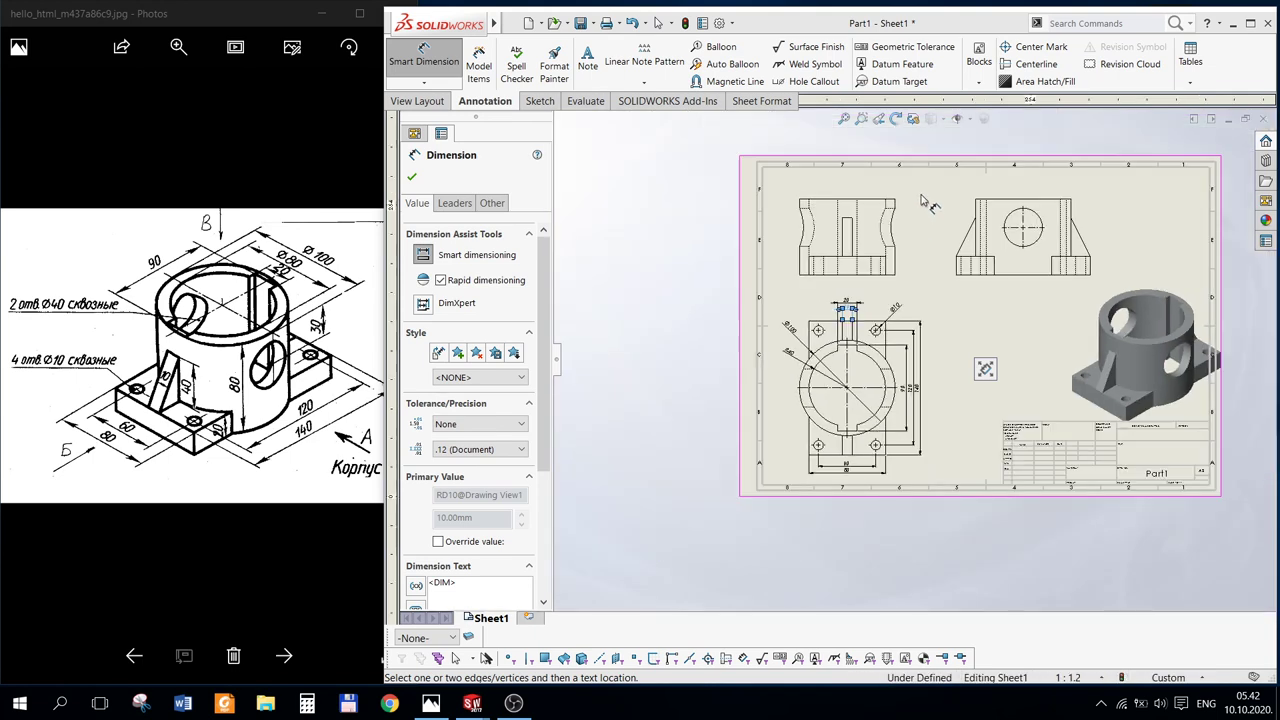
scroll(925, 210, down, 2)
scroll(980, 366, up, 2)
scroll(980, 366, up, 1)
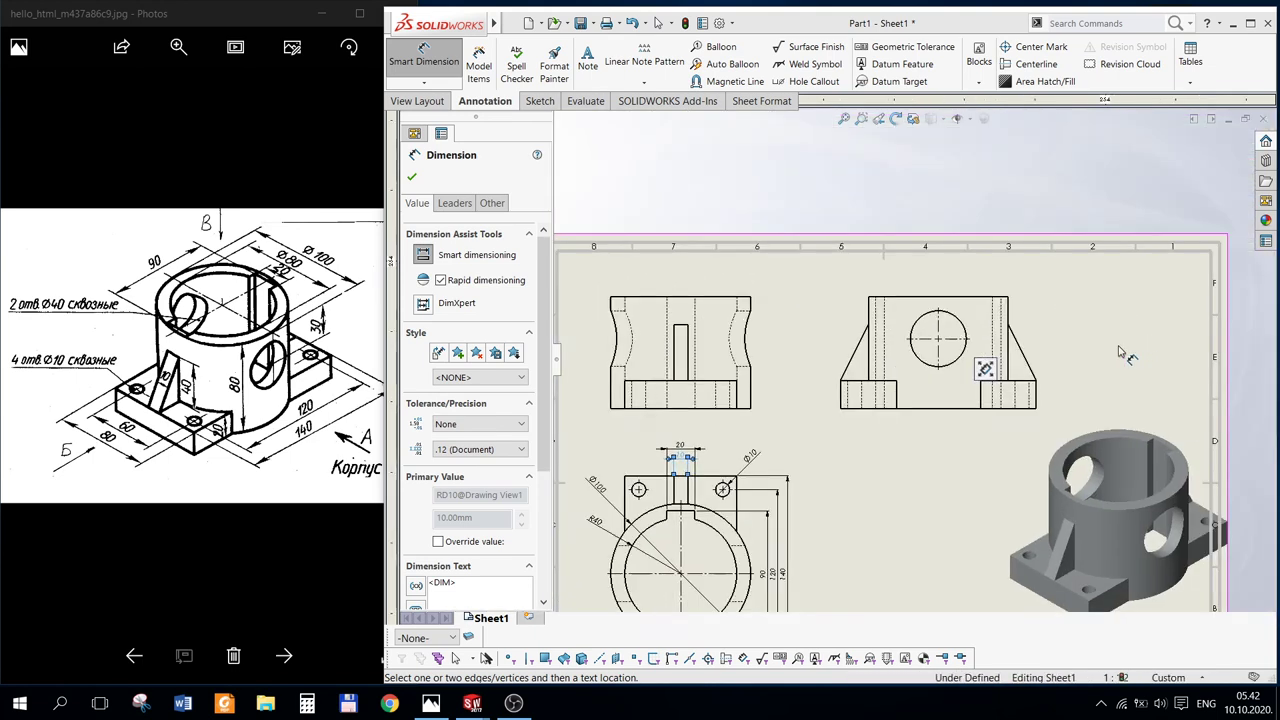
scroll(960, 380, down, 2)
scroll(898, 369, down, 1)
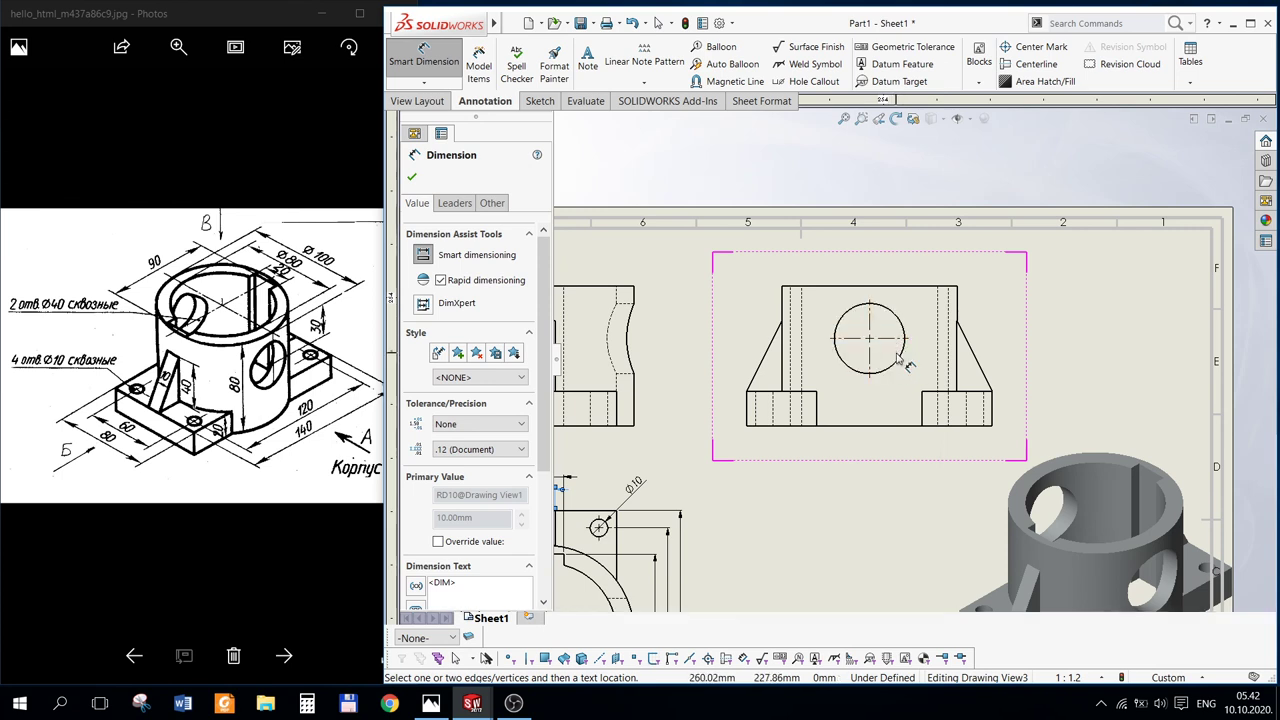
click(902, 345)
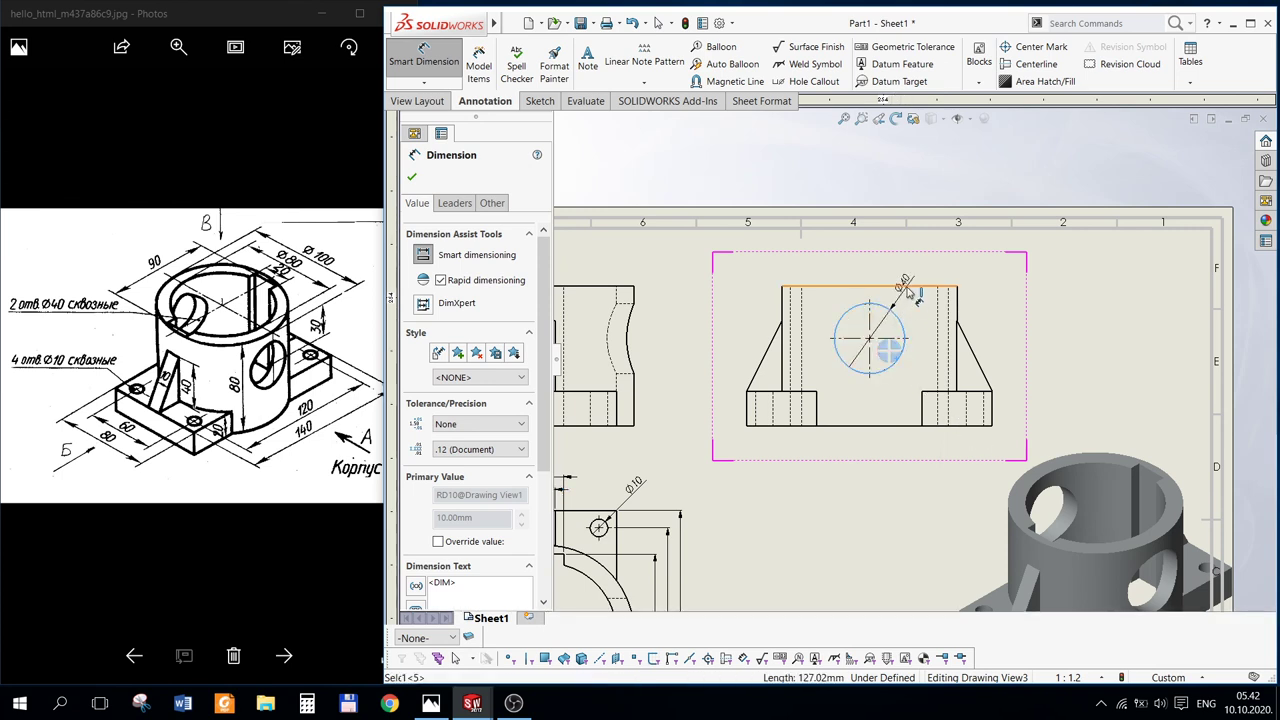
click(907, 289)
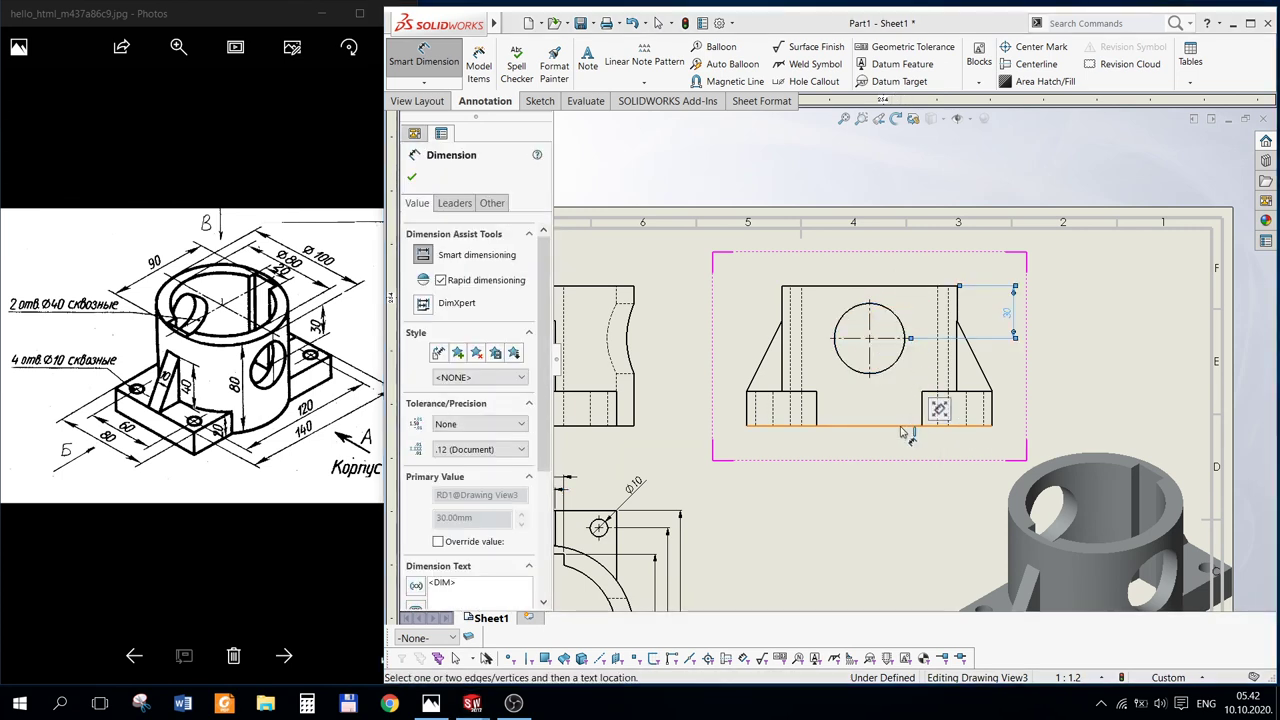
click(958, 430)
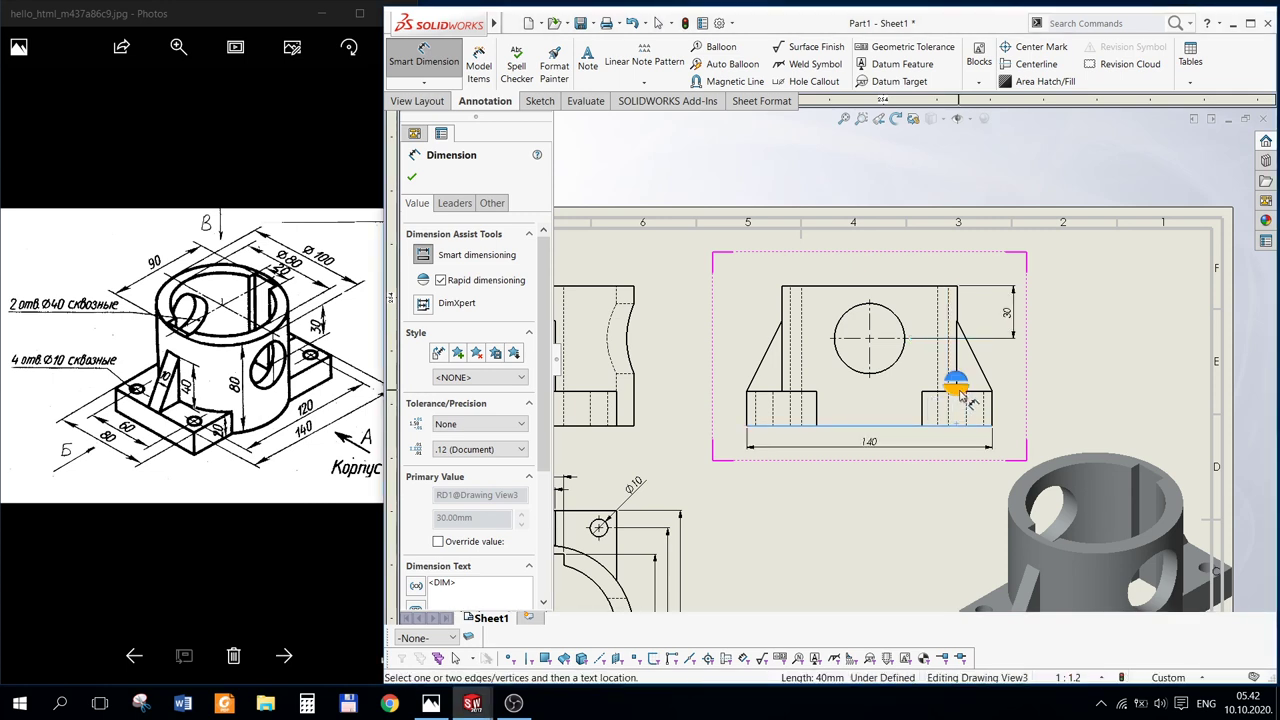
click(978, 397)
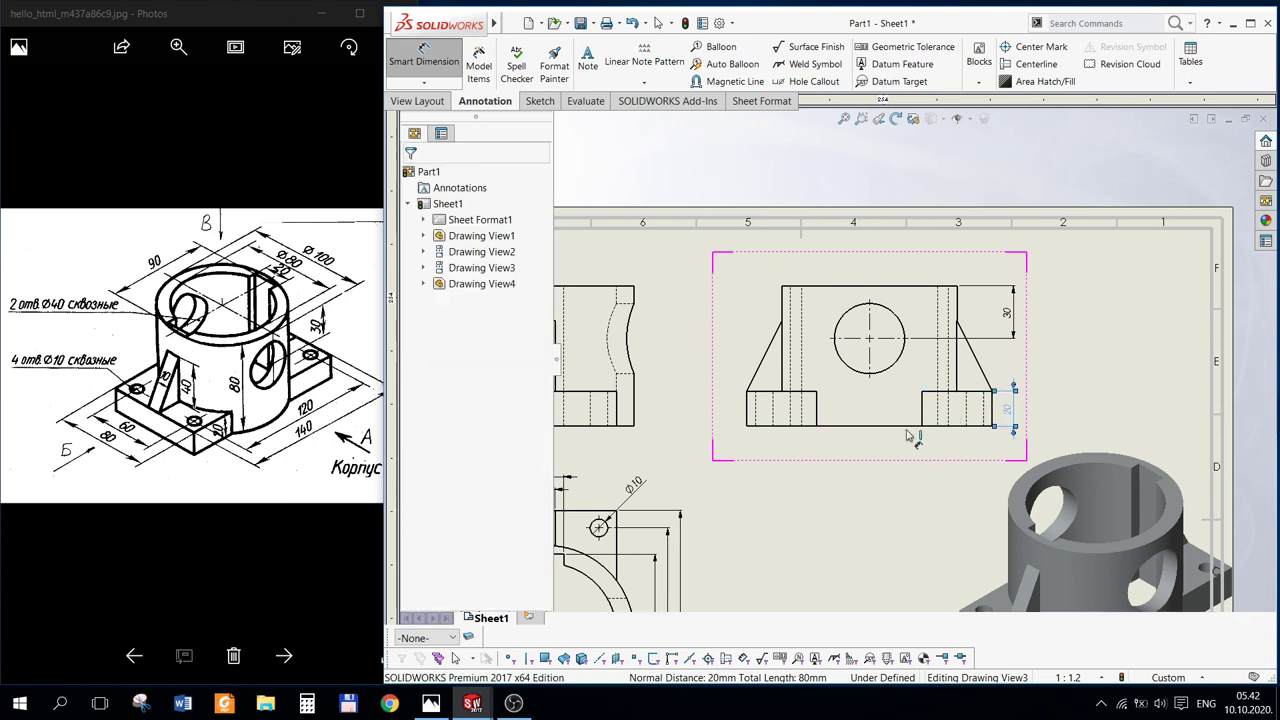
Step: Add the 80 overall height at right and the 40 rib height at left
click(884, 427)
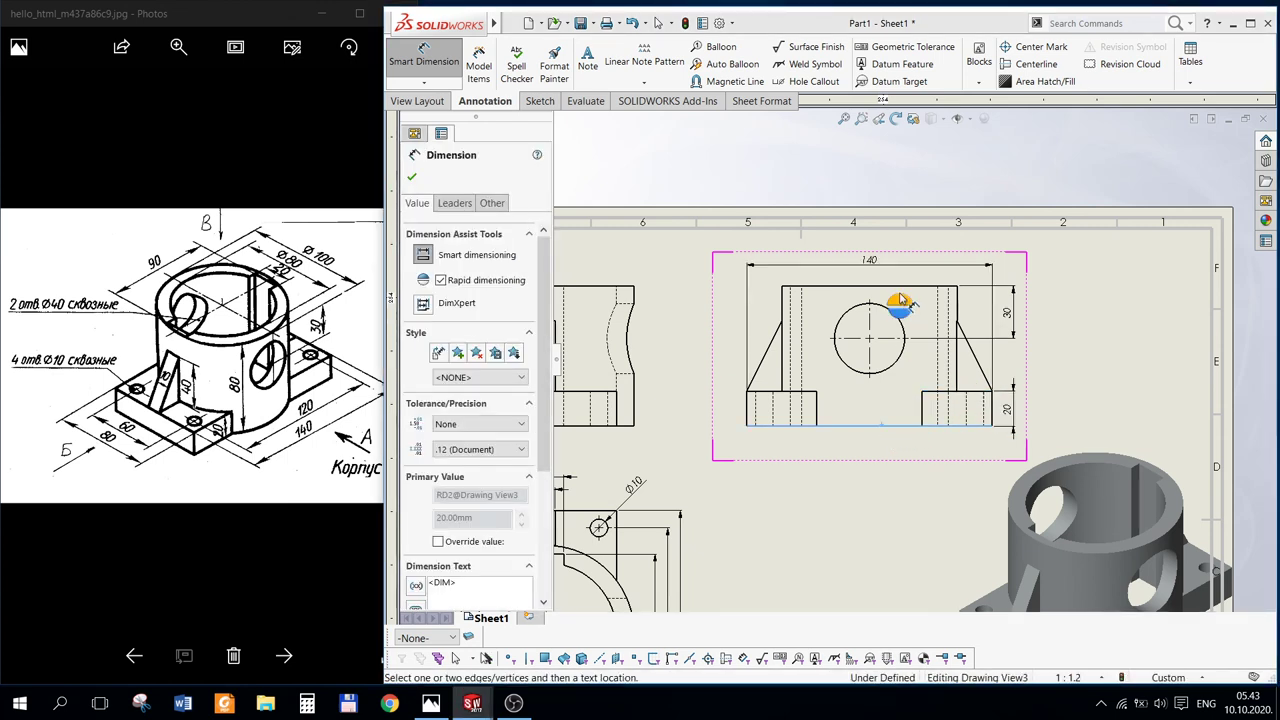
click(900, 287)
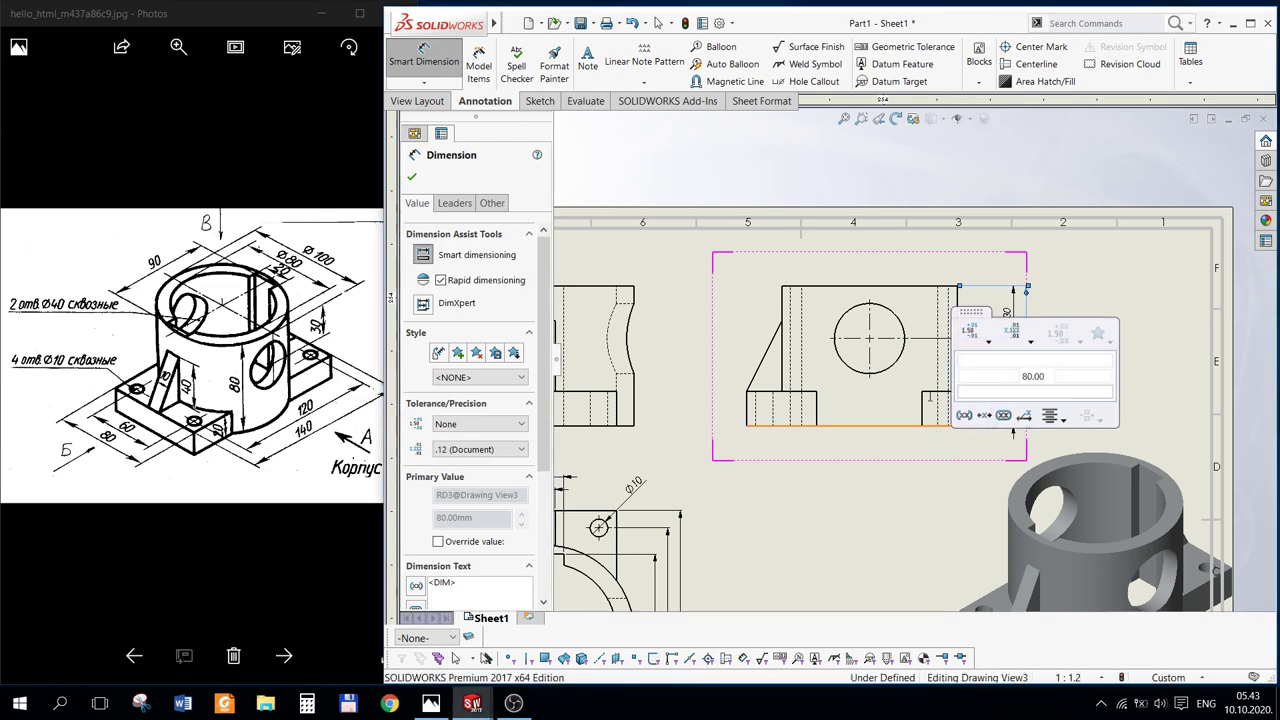
click(771, 394)
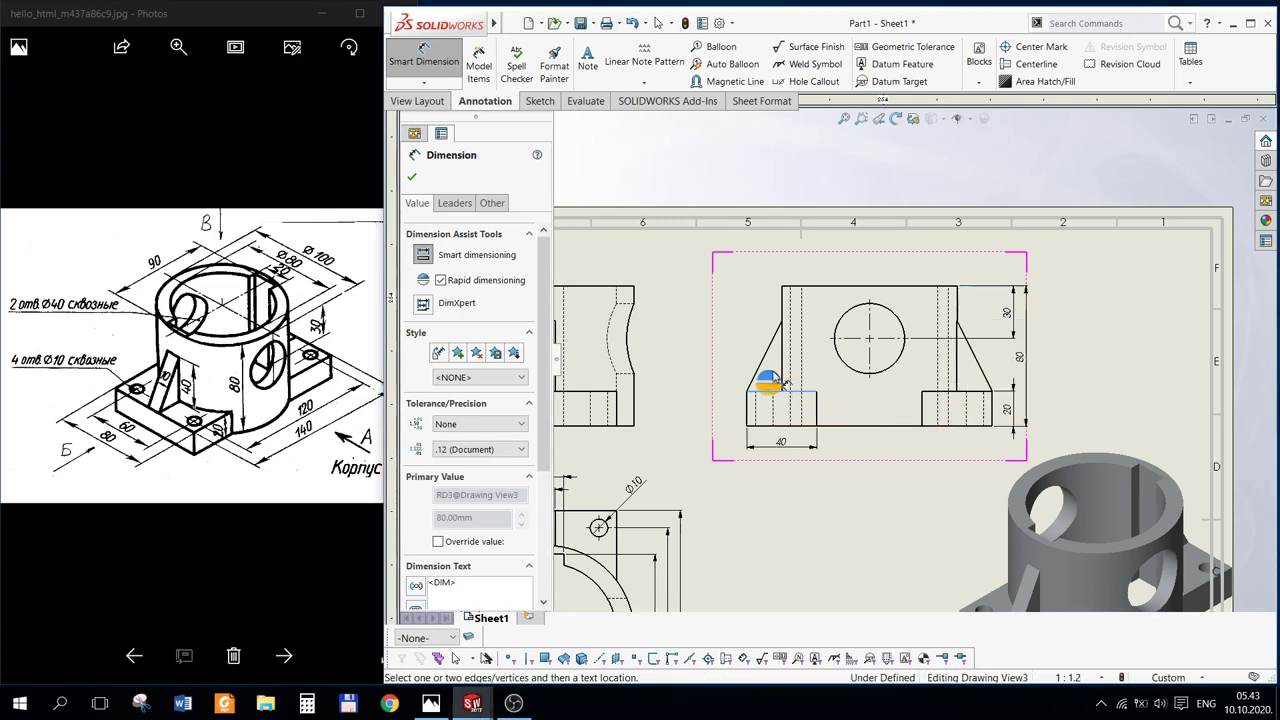
click(783, 322)
click(742, 366)
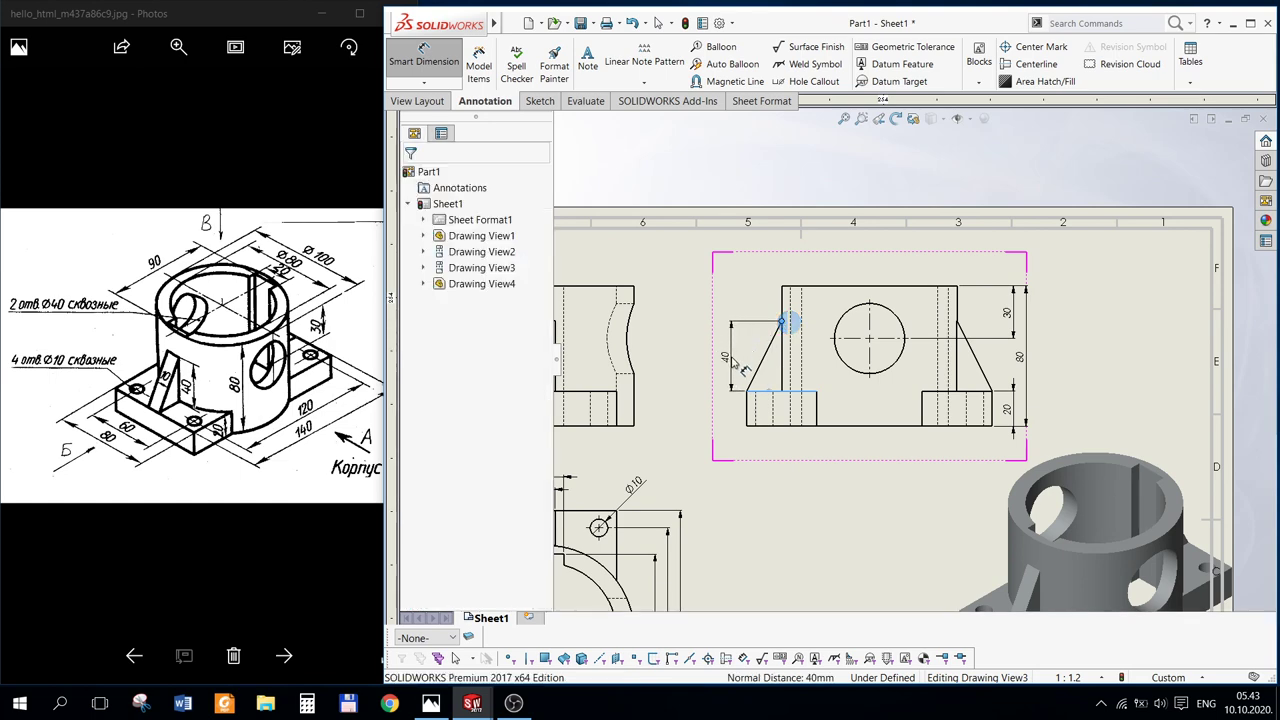
scroll(915, 365, up, 2)
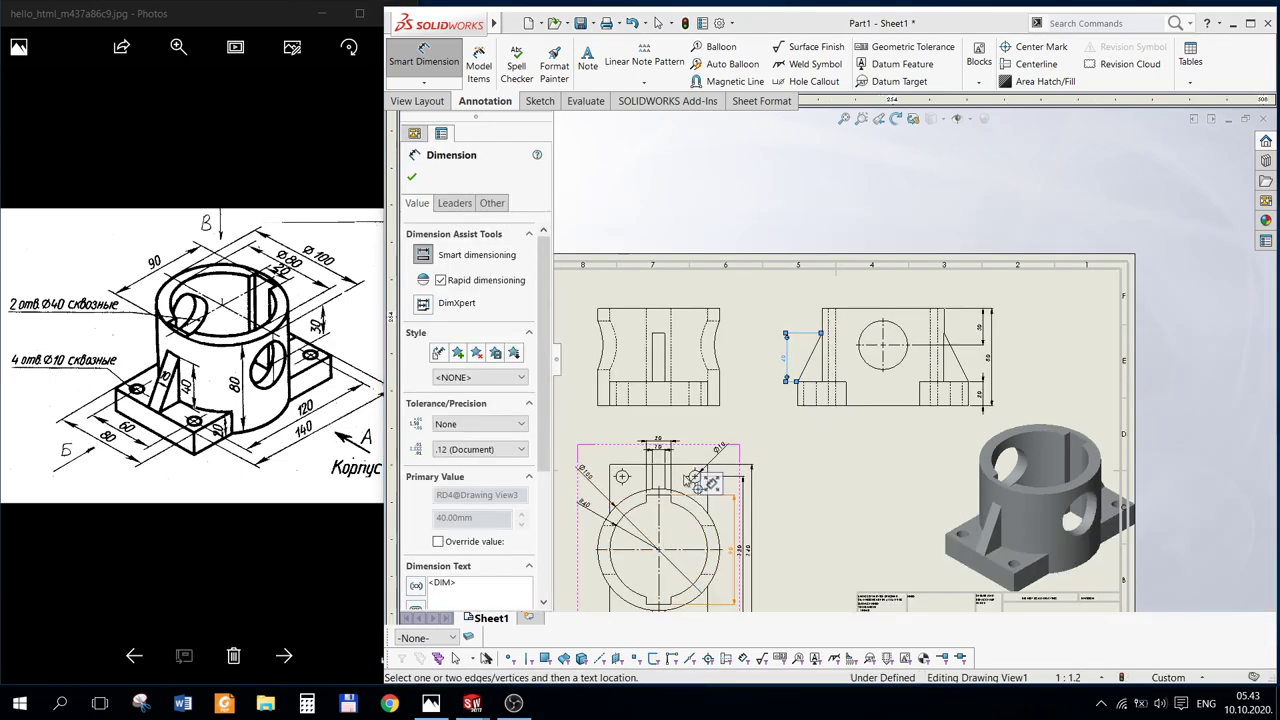
Step: Dimension the 10 mm slot width above Drawing View2
scroll(659, 395, down, 2)
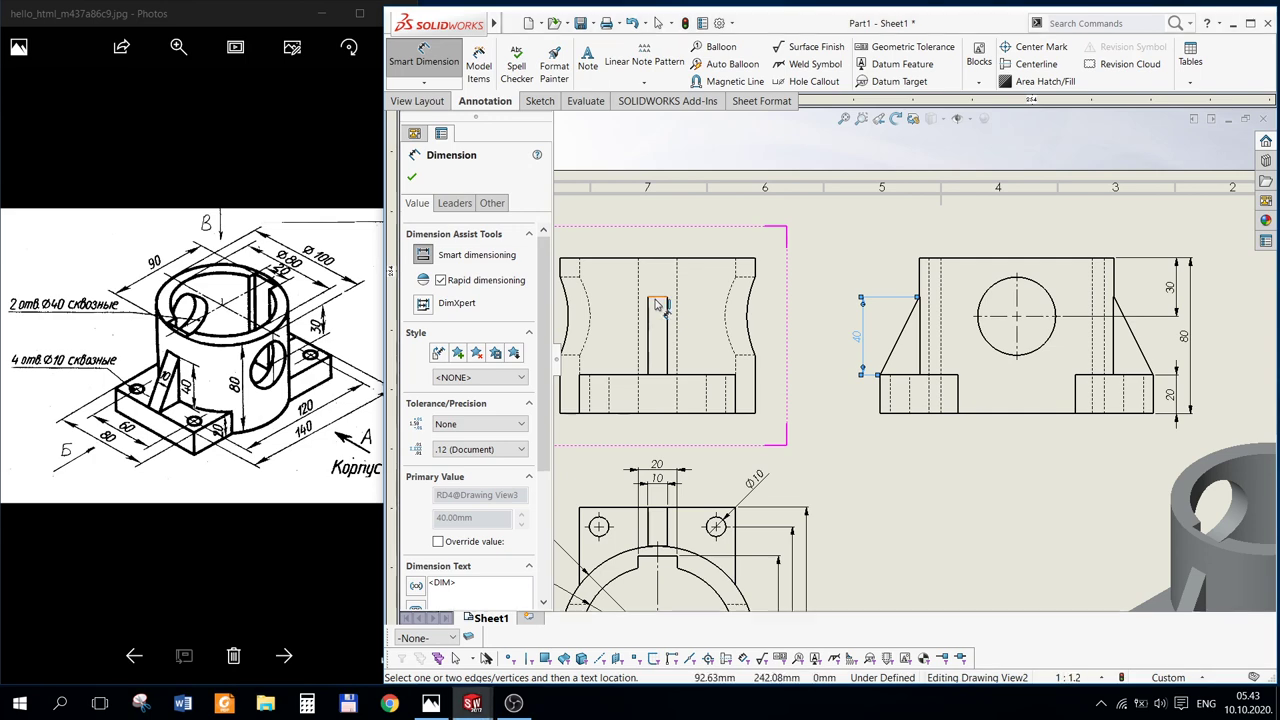
click(660, 298)
click(657, 290)
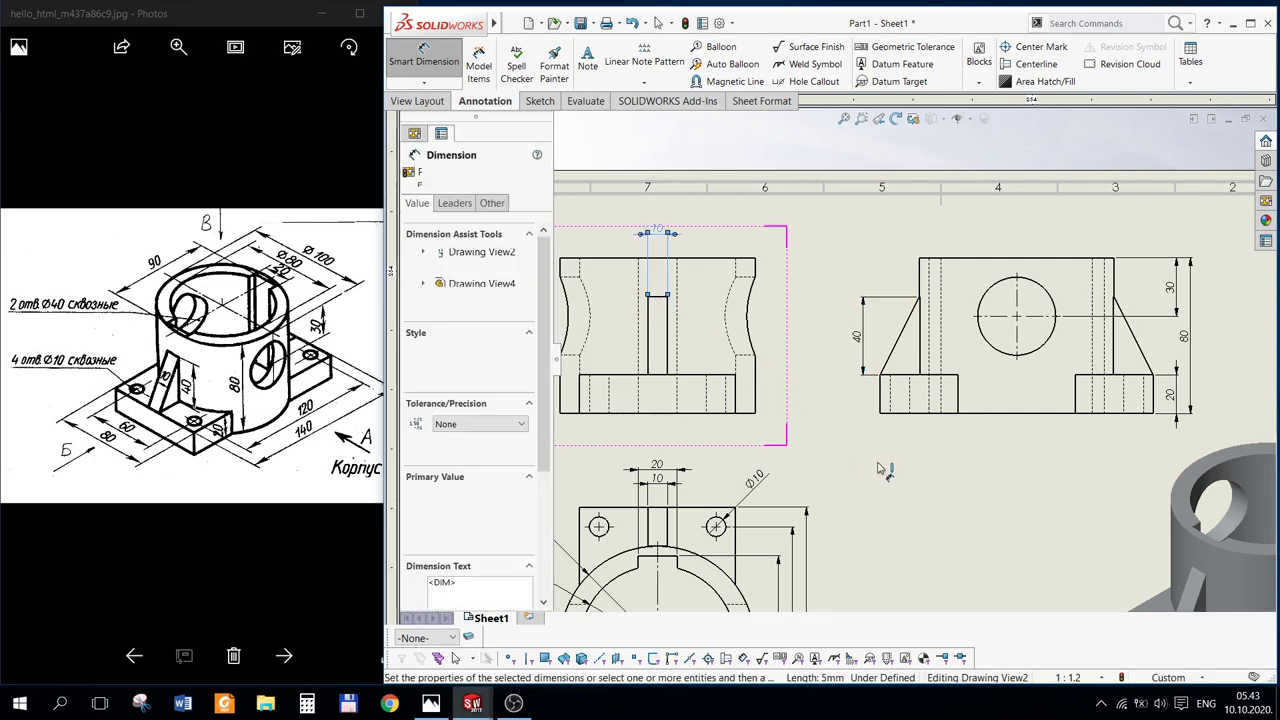
scroll(890, 490, up, 2)
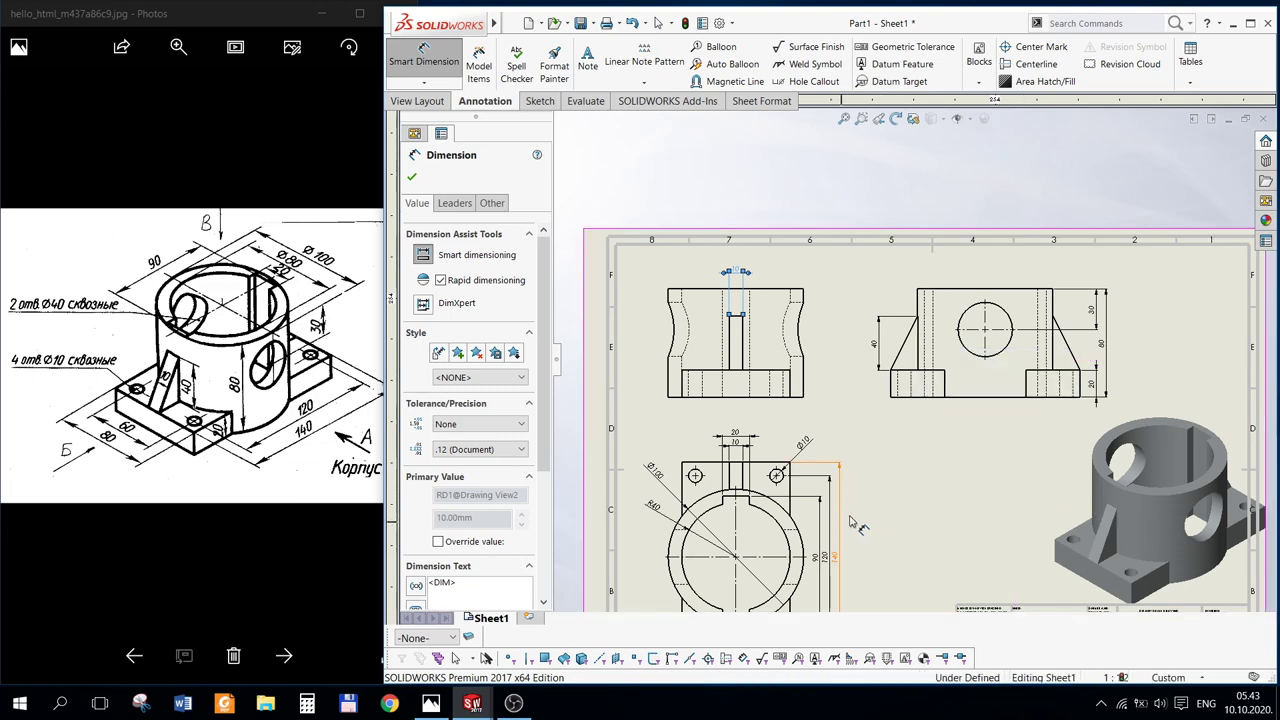
scroll(848, 528, up, 1)
scroll(848, 528, up, 1)
scroll(850, 528, up, 2)
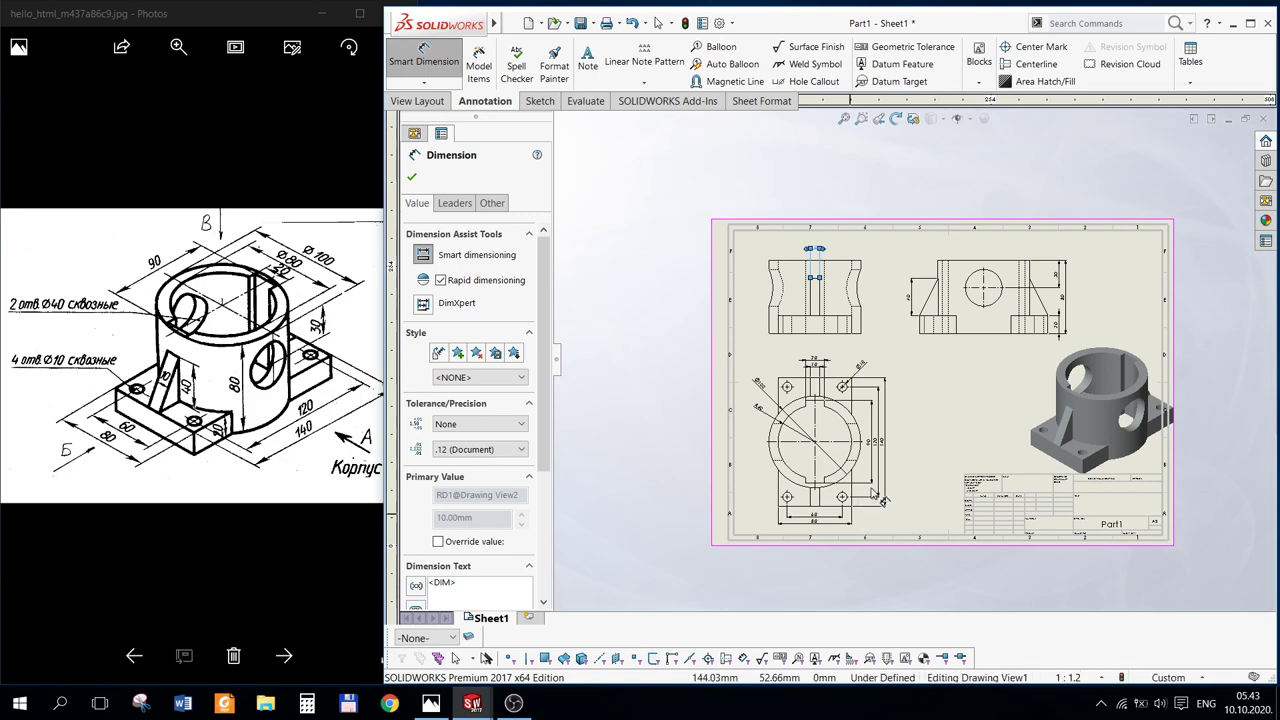
Step: Exit Smart Dimension and fit the whole sheet in view
ctrl+middle_drag(856, 528, 876, 494)
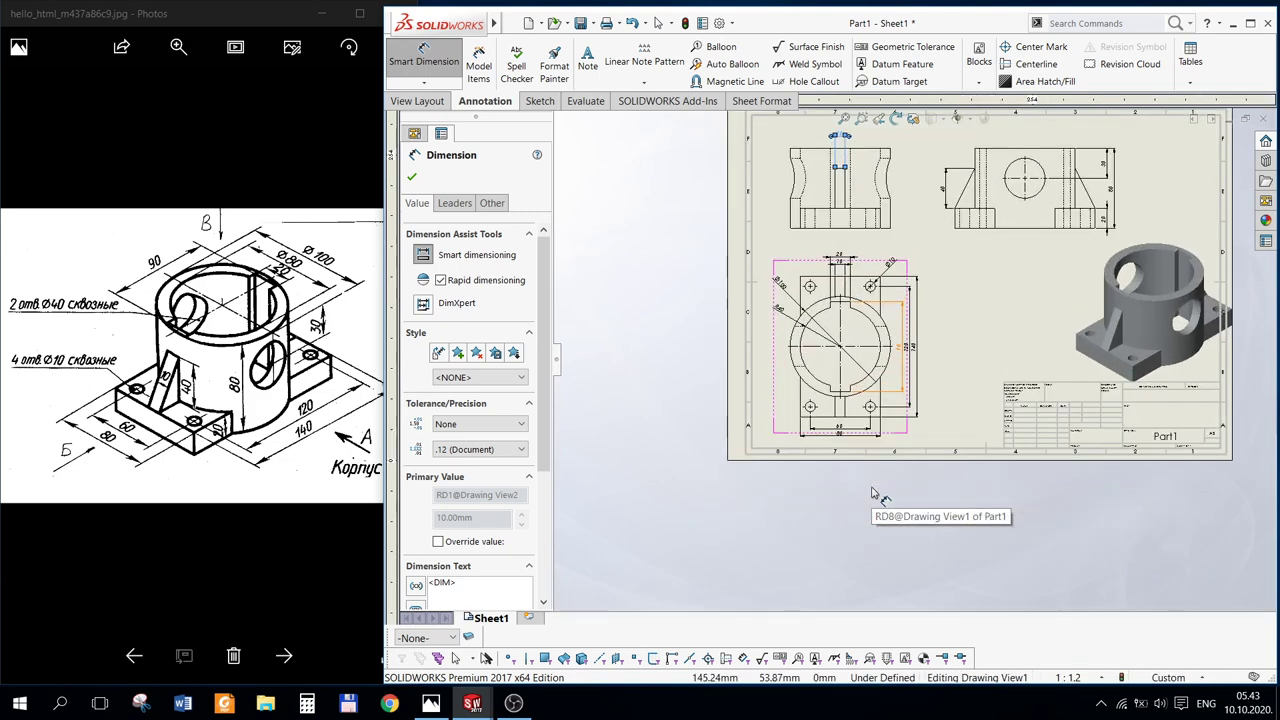
scroll(872, 494, down, 3)
scroll(875, 490, up, 2)
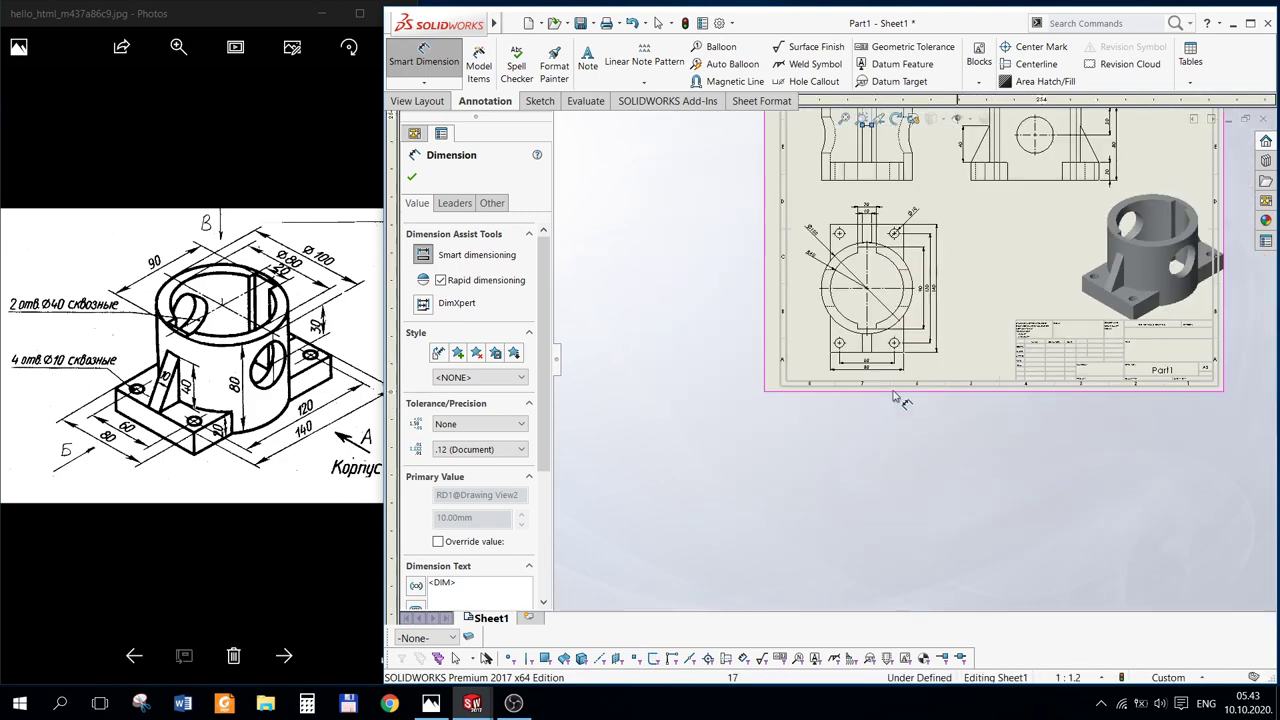
click(412, 178)
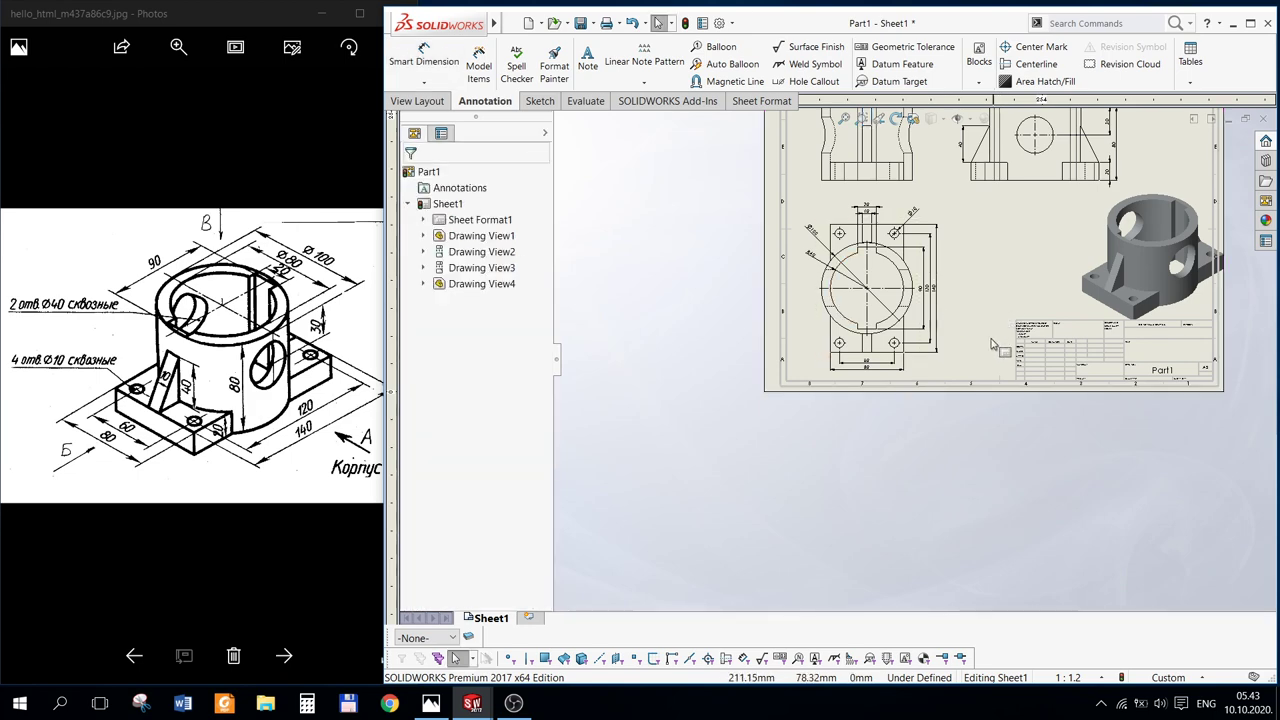
key(f)
scroll(1010, 433, up, 2)
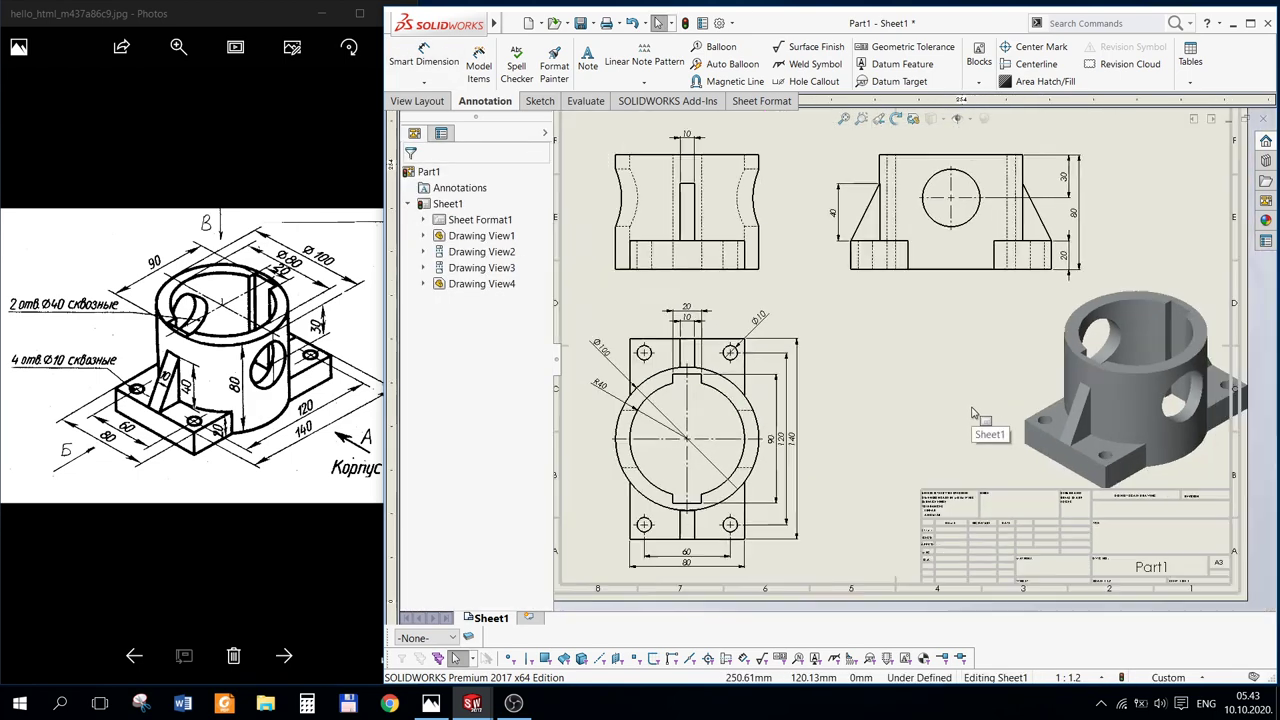
Step: Drag the isometric view up-left, confirm it, and bring up OBS
drag(993, 413, 973, 403)
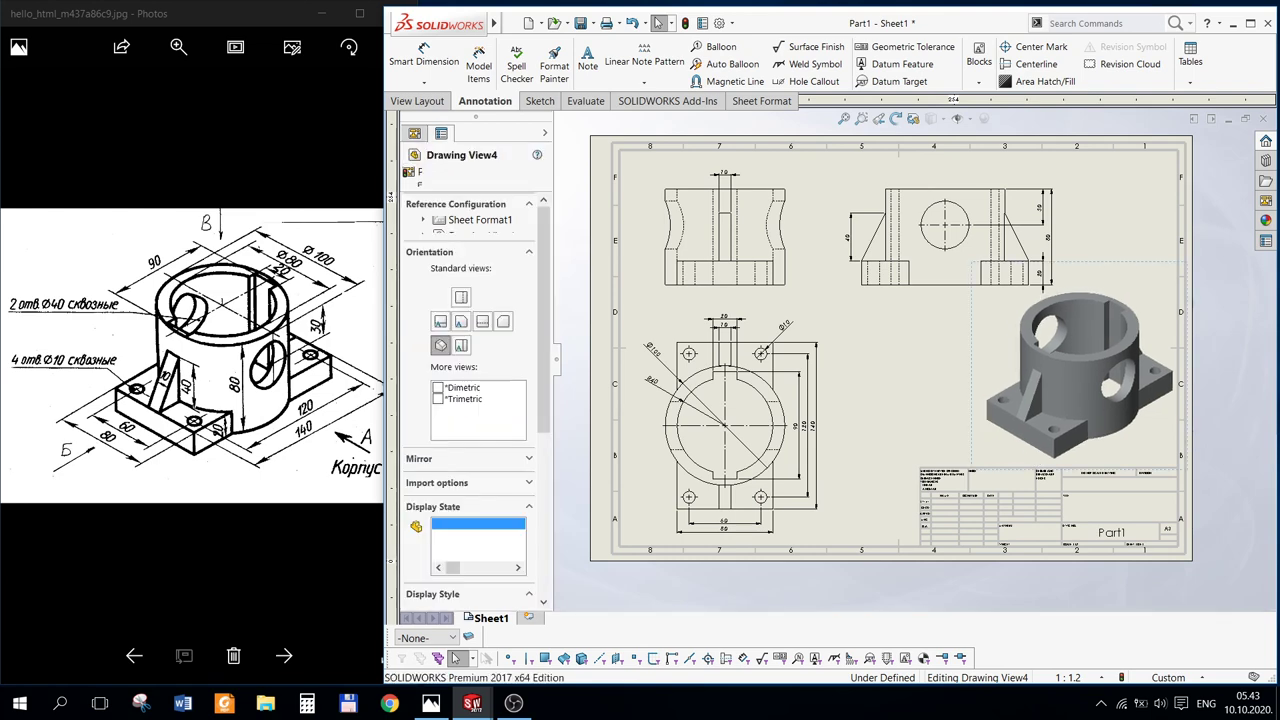
click(411, 176)
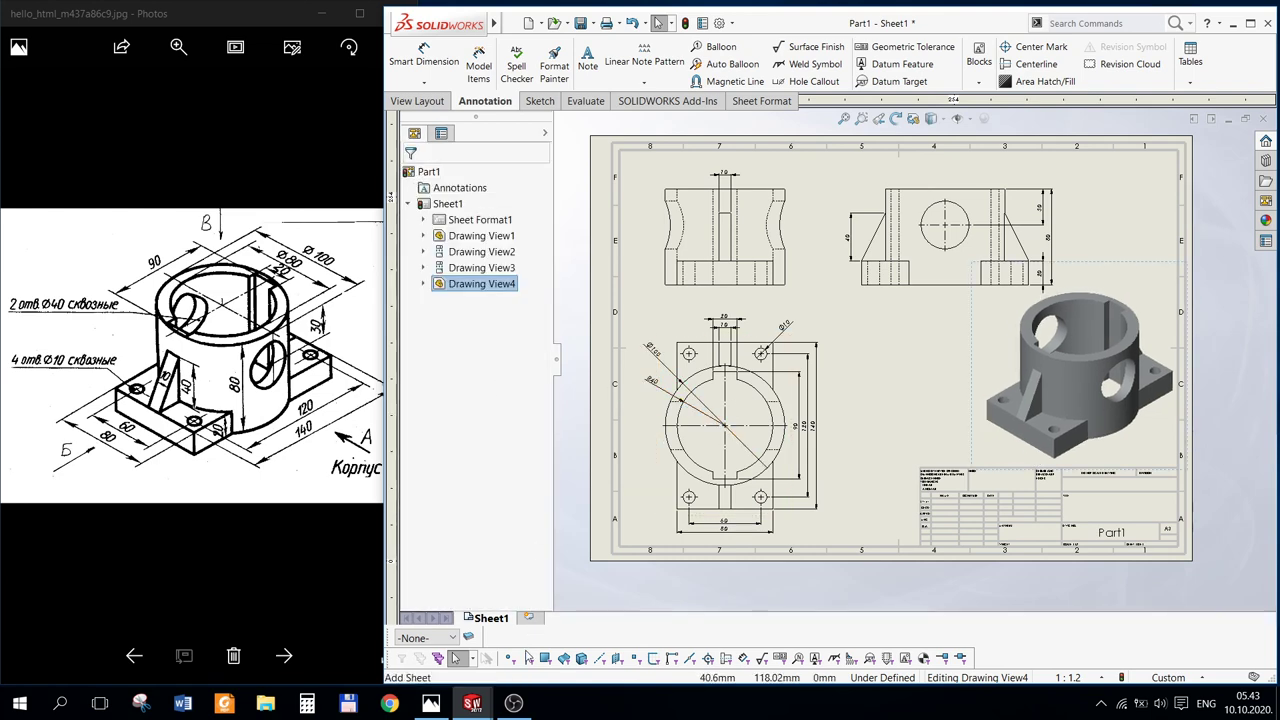
click(515, 706)
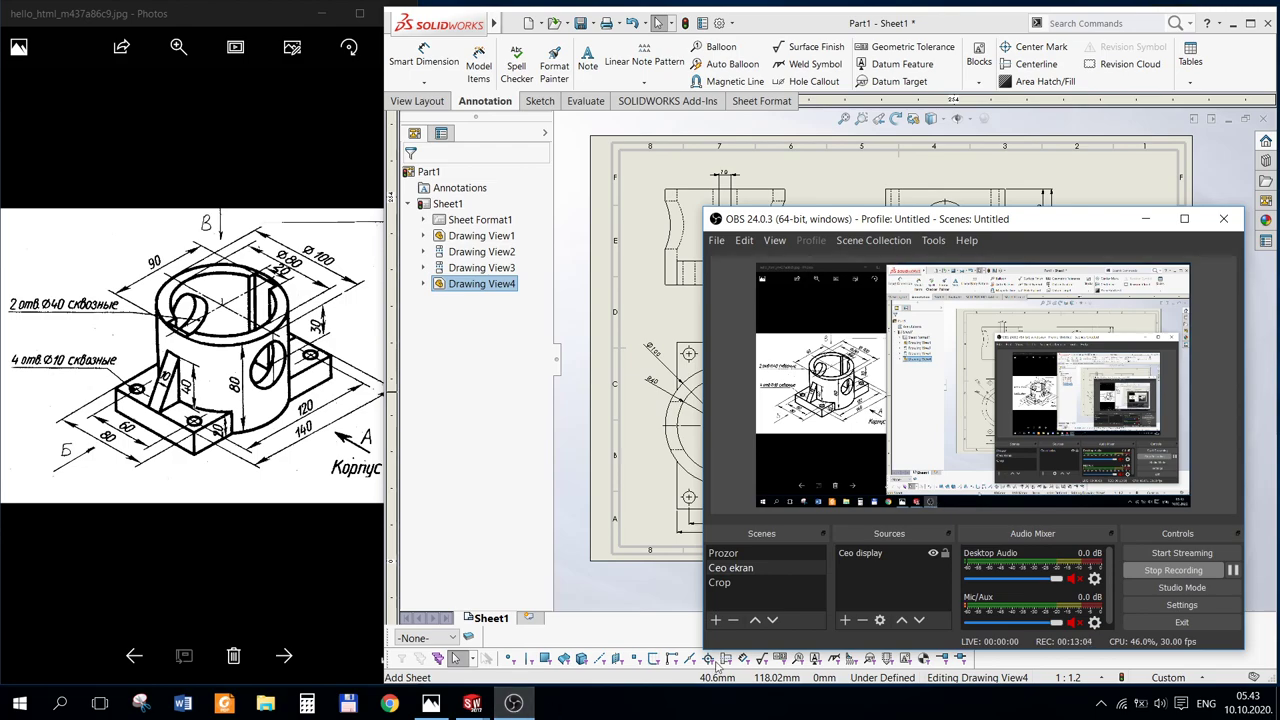